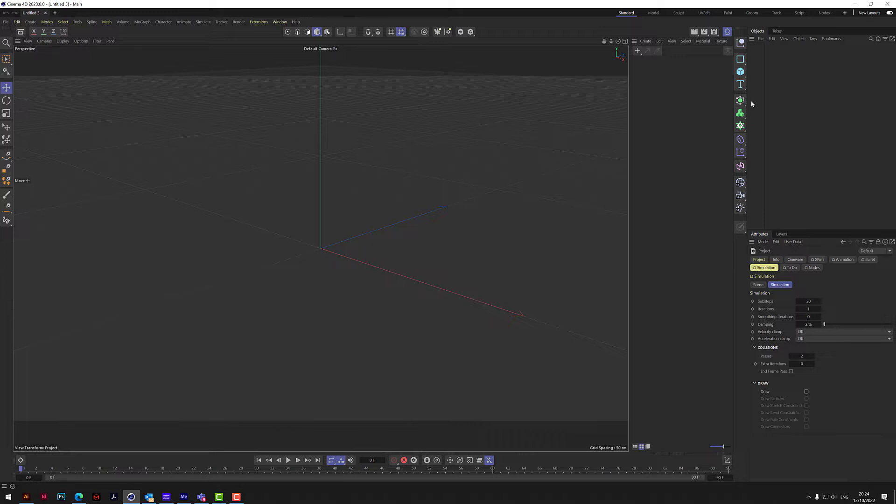
# Step: Add a Figure primitive to the empty scene and view it from the front
pyautogui.click(741, 71)
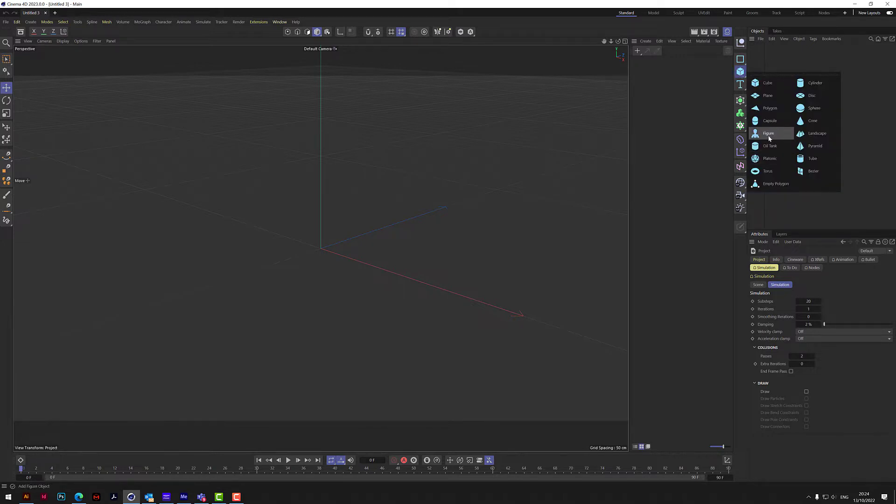
pyautogui.click(768, 134)
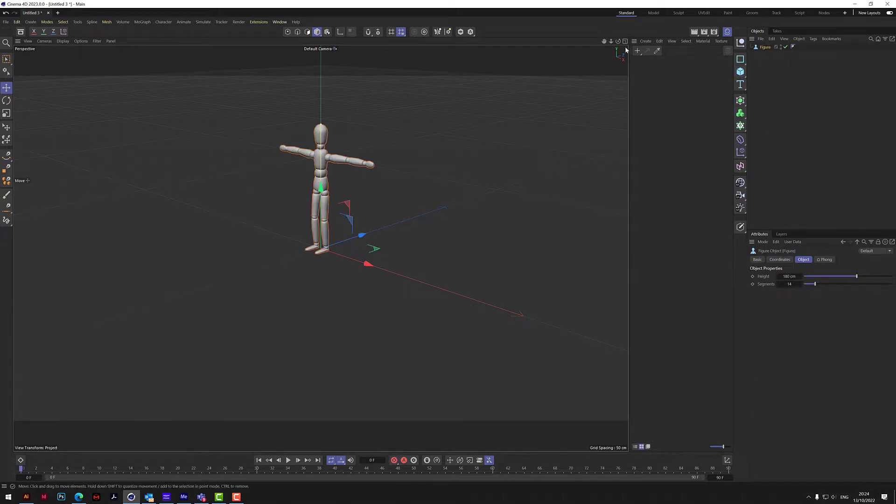
pyautogui.moveTo(618, 41); pyautogui.dragTo(667, 30)
pyautogui.scroll(6, 315, 168)
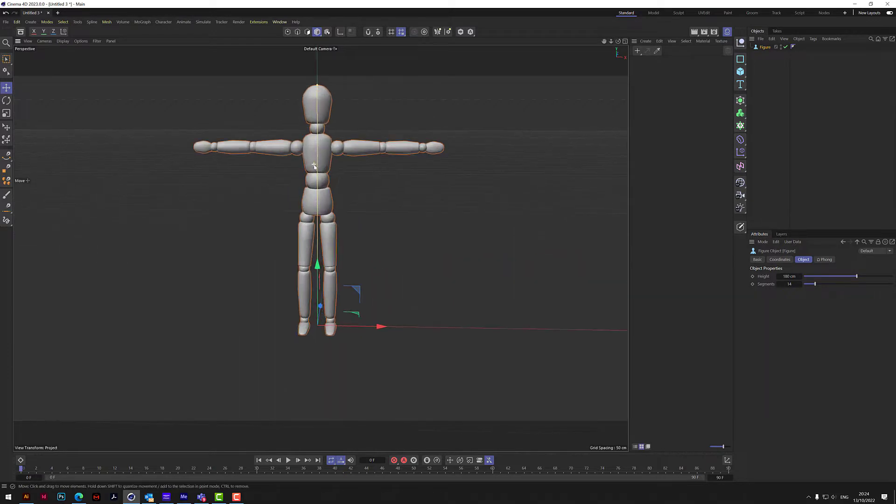
# Step: Switch the viewport display to Gouraud Shading (Lines) and inspect the figure's separate segments
pyautogui.click(63, 41)
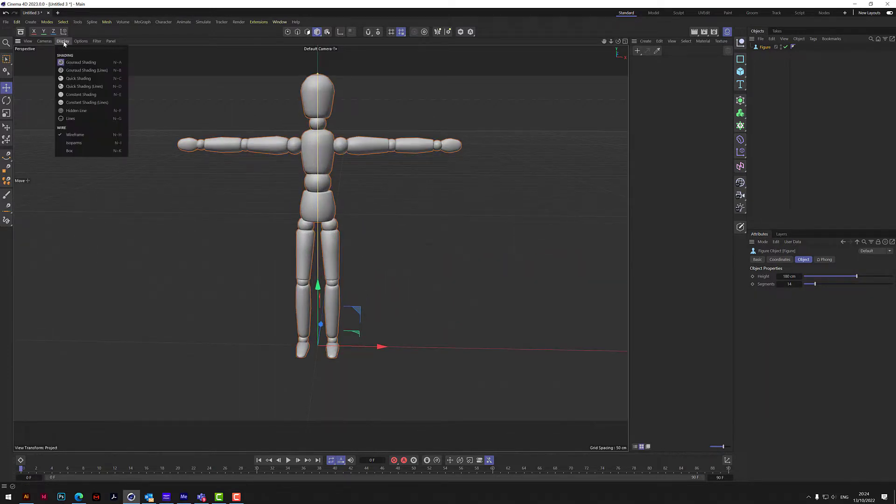
pyautogui.click(79, 70)
pyautogui.moveTo(618, 41); pyautogui.dragTo(599, 75)
pyautogui.scroll(5, 293, 244)
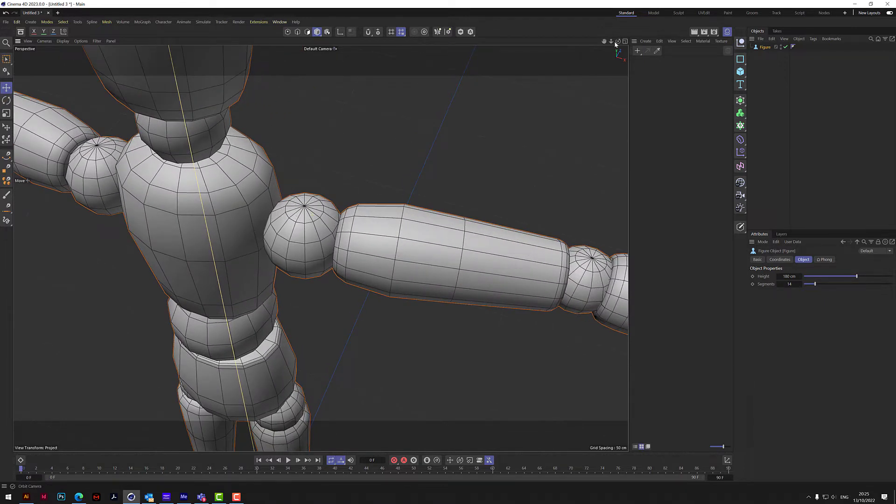
pyautogui.scroll(-6, 321, 249)
pyautogui.moveTo(617, 41); pyautogui.dragTo(605, 43)
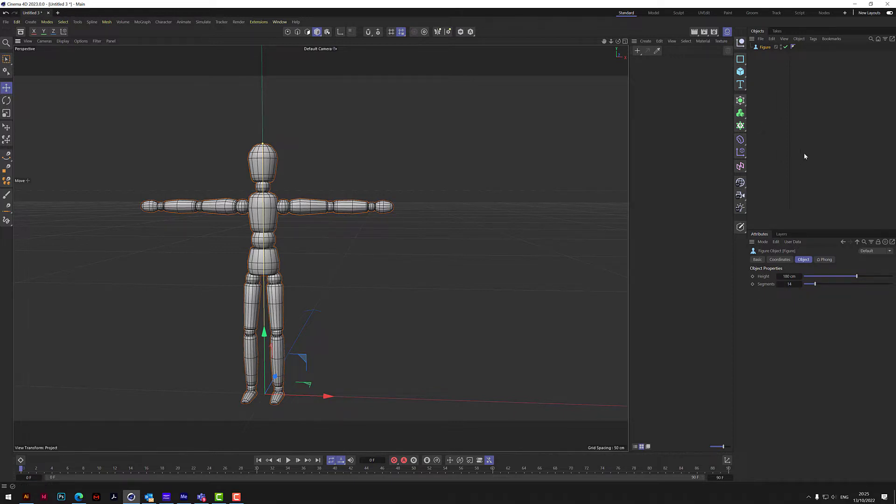
# Step: Add a Volume Builder and a Volume Mesher, nesting the Figure inside the builder and the builder inside the mesher
pyautogui.click(741, 114)
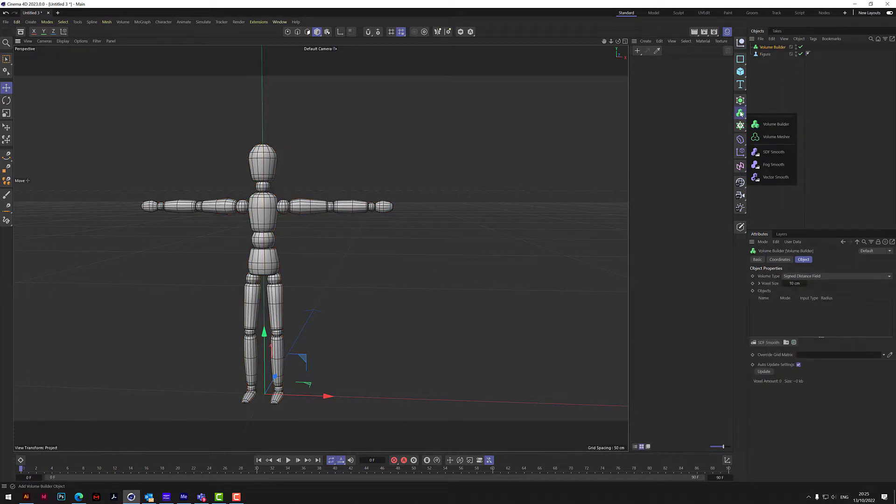
pyautogui.click(775, 136)
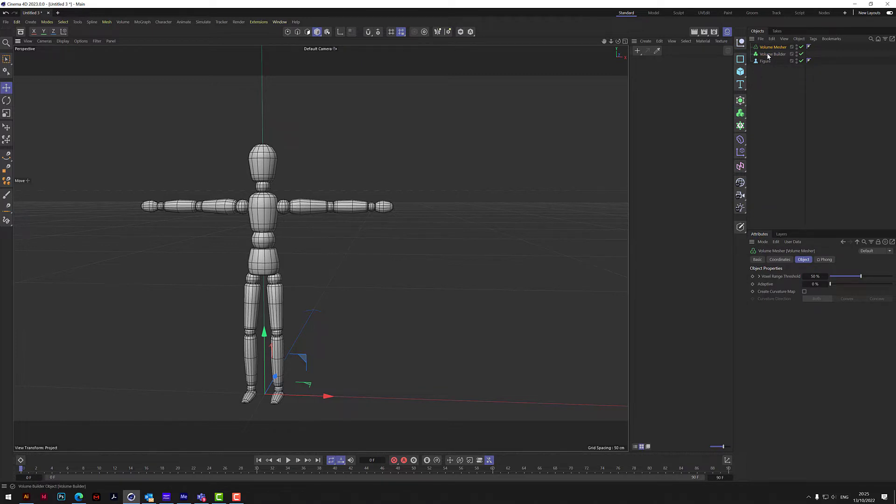
pyautogui.moveTo(767, 55); pyautogui.dragTo(770, 48)
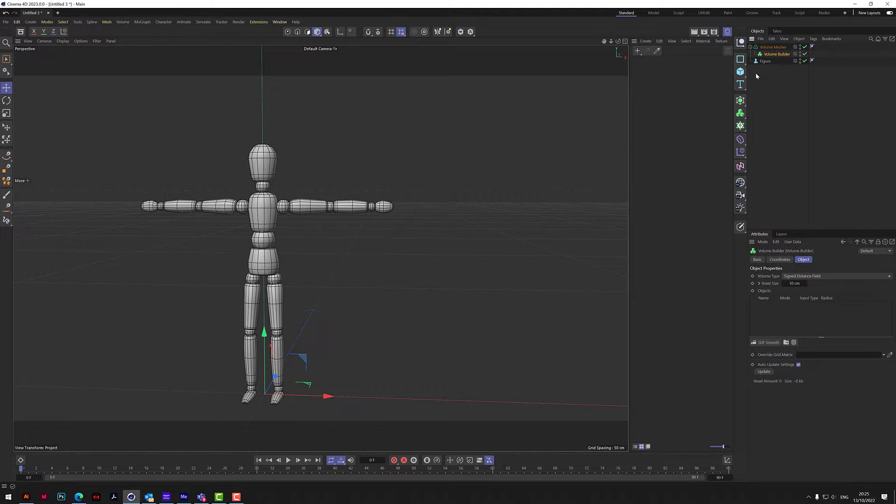
pyautogui.moveTo(765, 61); pyautogui.dragTo(776, 56)
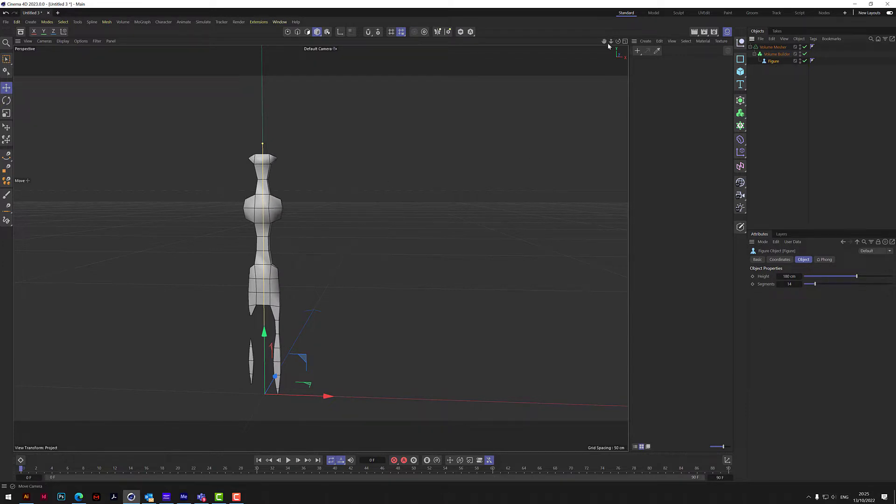
# Step: Set the Volume Builder's voxel size to 1 cm
pyautogui.moveTo(618, 41); pyautogui.dragTo(654, 33)
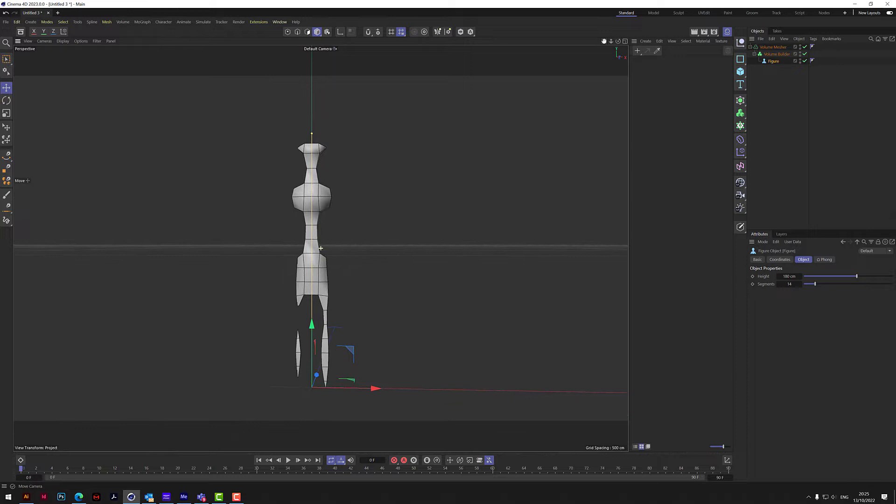
pyautogui.click(778, 54)
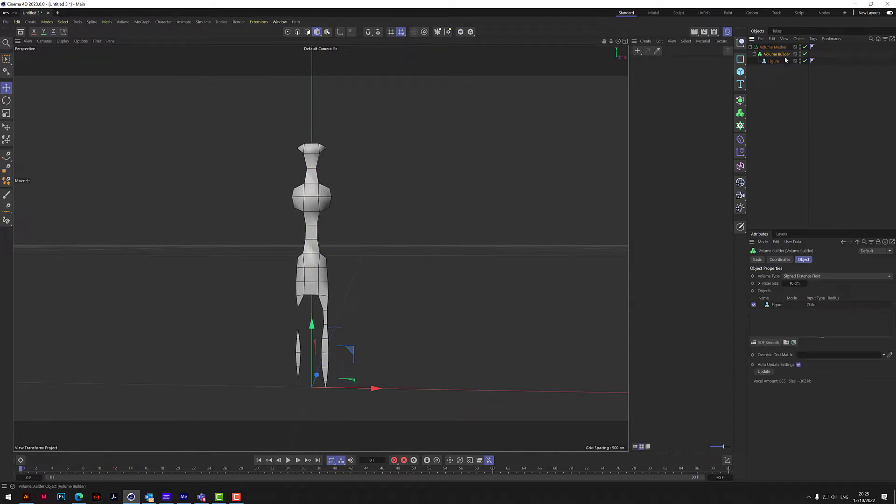
pyautogui.doubleClick(796, 284)
pyautogui.press('BackSpace')
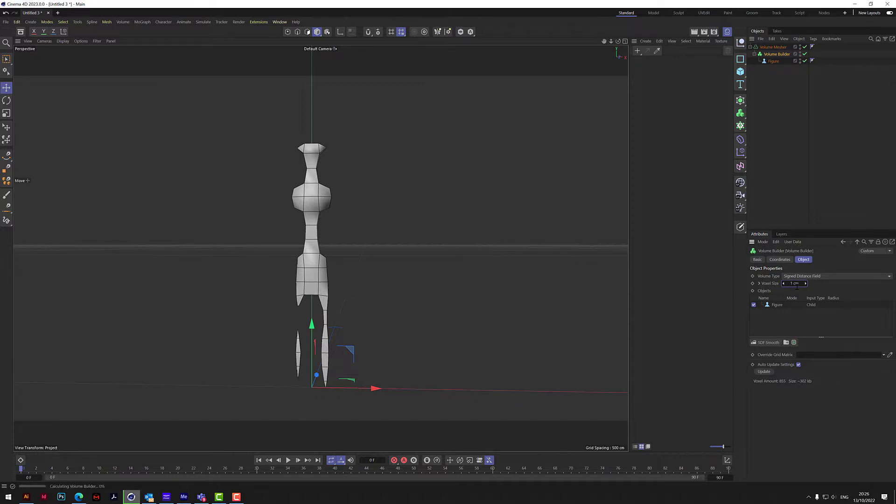
pyautogui.press('Return')
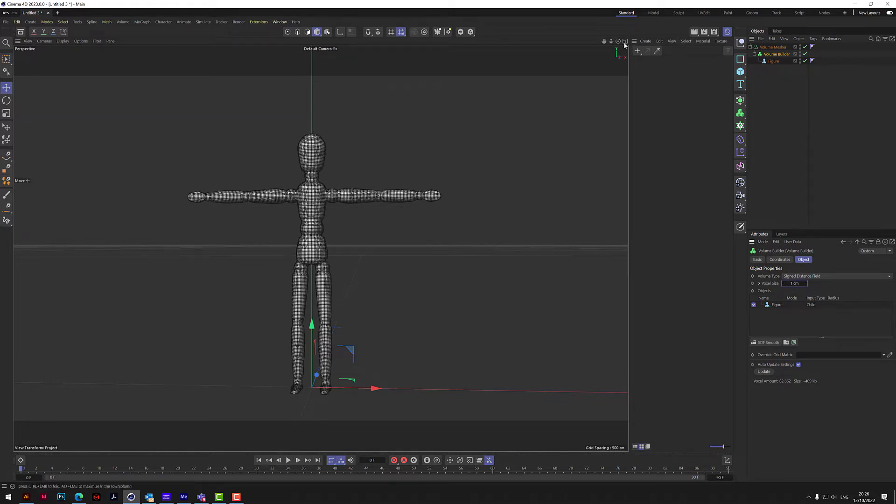
pyautogui.moveTo(618, 41); pyautogui.dragTo(594, 48)
pyautogui.moveTo(320, 247); pyautogui.dragTo(321, 246)
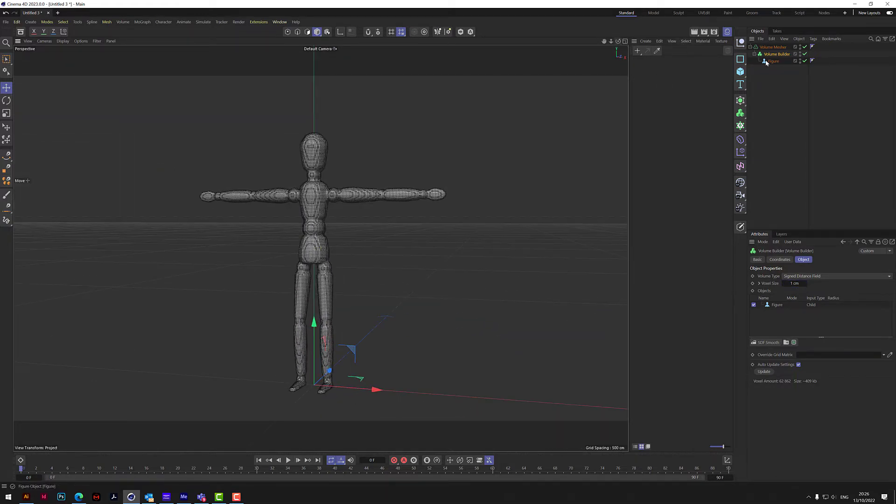
# Step: Raise the Volume Mesher's voxel range threshold to 75%
pyautogui.click(773, 47)
pyautogui.moveTo(861, 279)
pyautogui.mouseDown()
pyautogui.moveTo(893, 278)
pyautogui.moveTo(856, 278)
pyautogui.moveTo(866, 282)
pyautogui.mouseUp()
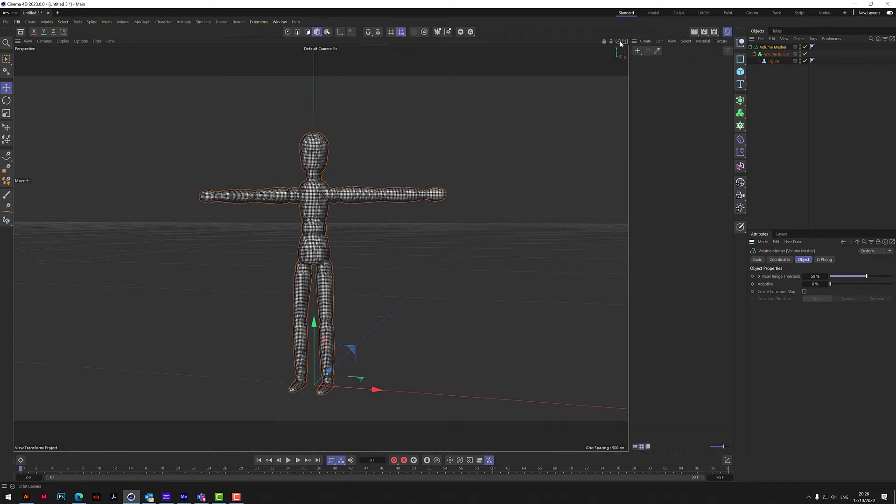
pyautogui.moveTo(619, 42); pyautogui.dragTo(619, 35)
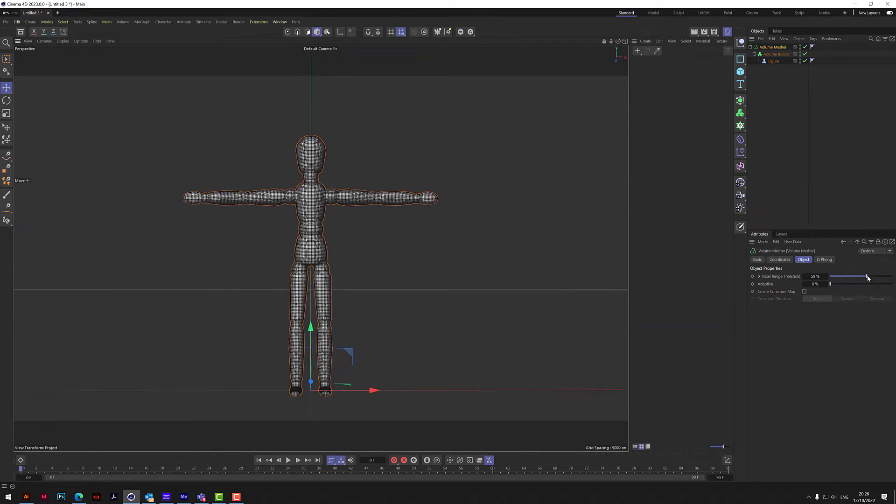
pyautogui.moveTo(867, 278); pyautogui.dragTo(876, 278)
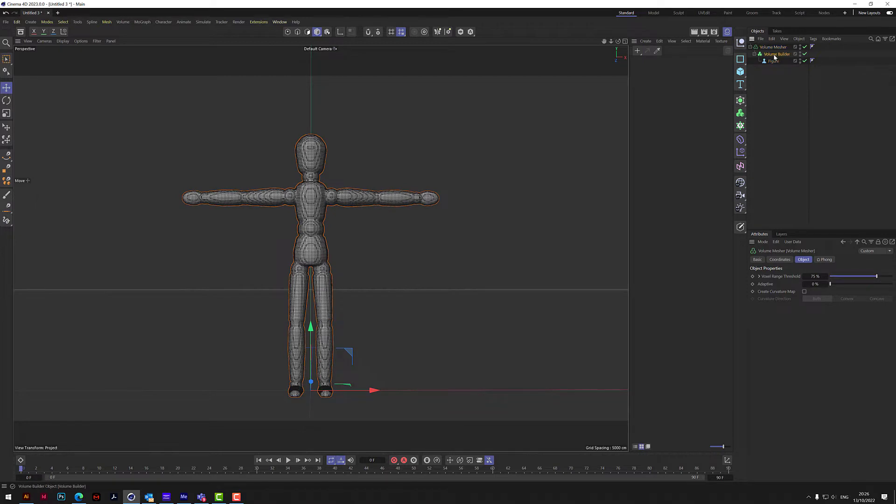
# Step: Set the Volume Builder's voxel size to 2 cm
pyautogui.click(774, 54)
pyautogui.click(794, 283)
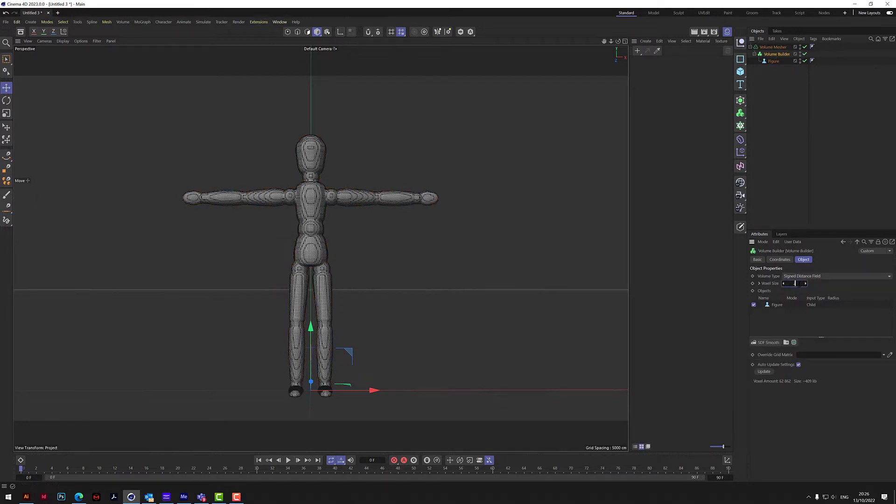
pyautogui.write('2')
pyautogui.press('Return')
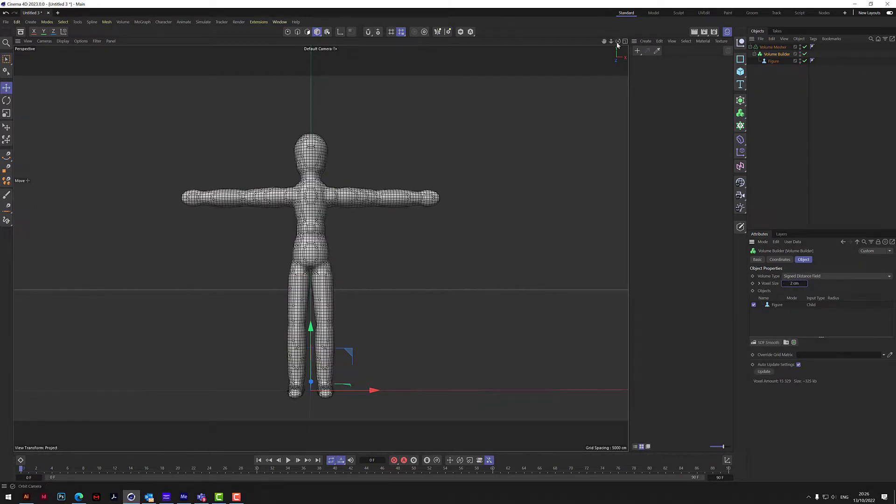
pyautogui.moveTo(618, 41)
pyautogui.mouseDown()
pyautogui.moveTo(619, 55)
pyautogui.moveTo(642, 59)
pyautogui.moveTo(638, 45)
pyautogui.moveTo(616, 50)
pyautogui.mouseUp()
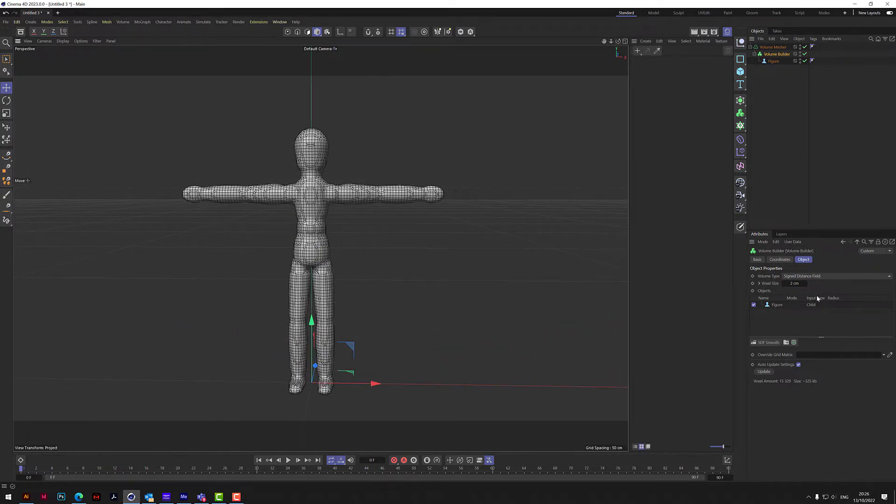
# Step: Lower the Volume Mesher's voxel range threshold to 69% and check the gap between the legs
pyautogui.click(774, 47)
pyautogui.moveTo(877, 278)
pyautogui.mouseDown()
pyautogui.moveTo(867, 282)
pyautogui.moveTo(880, 286)
pyautogui.moveTo(874, 282)
pyautogui.mouseUp()
pyautogui.scroll(3, 311, 280)
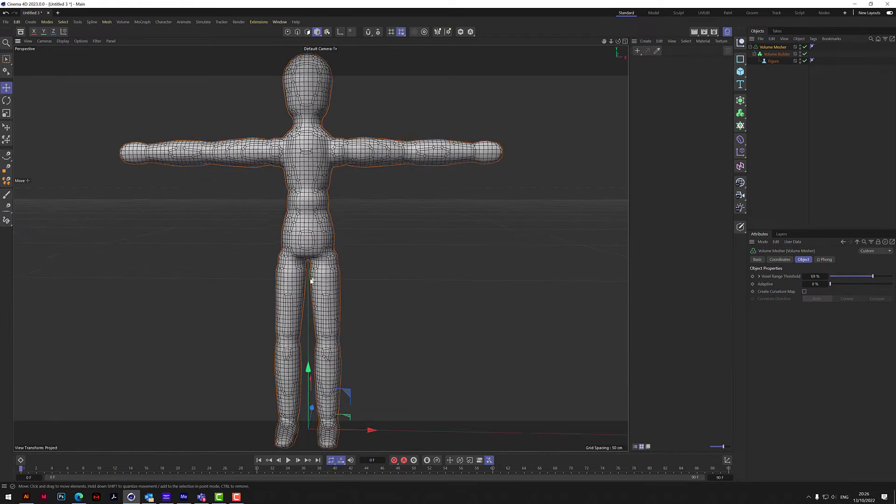
pyautogui.scroll(3, 311, 280)
pyautogui.moveTo(872, 276)
pyautogui.mouseDown()
pyautogui.moveTo(857, 281)
pyautogui.moveTo(887, 275)
pyautogui.moveTo(873, 277)
pyautogui.mouseUp()
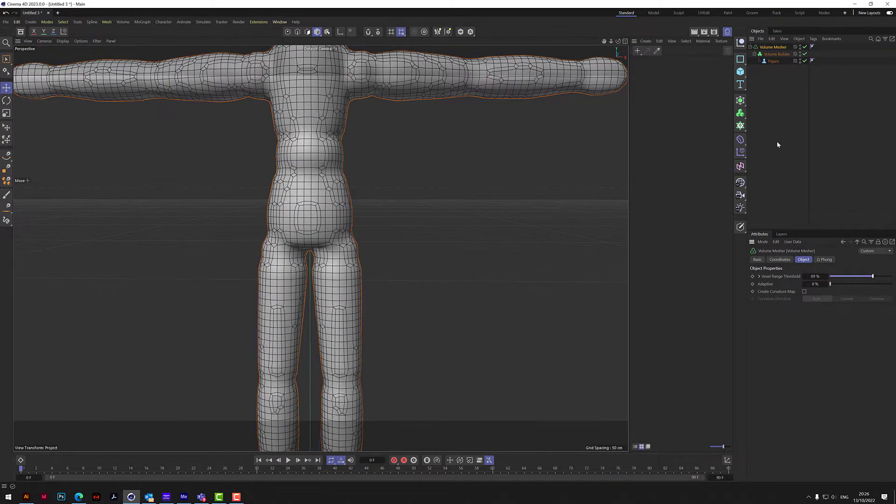
# Step: Add a Remesh generator and make the Volume Mesher hierarchy its child
pyautogui.click(741, 101)
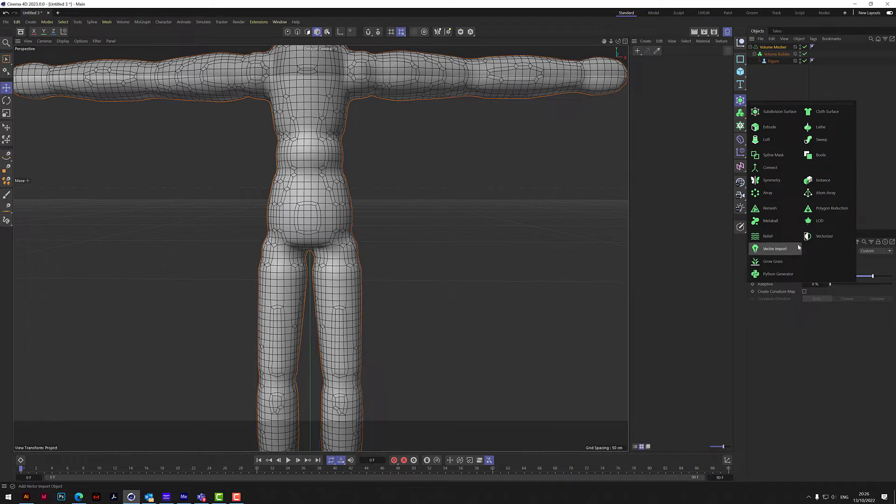
pyautogui.click(772, 209)
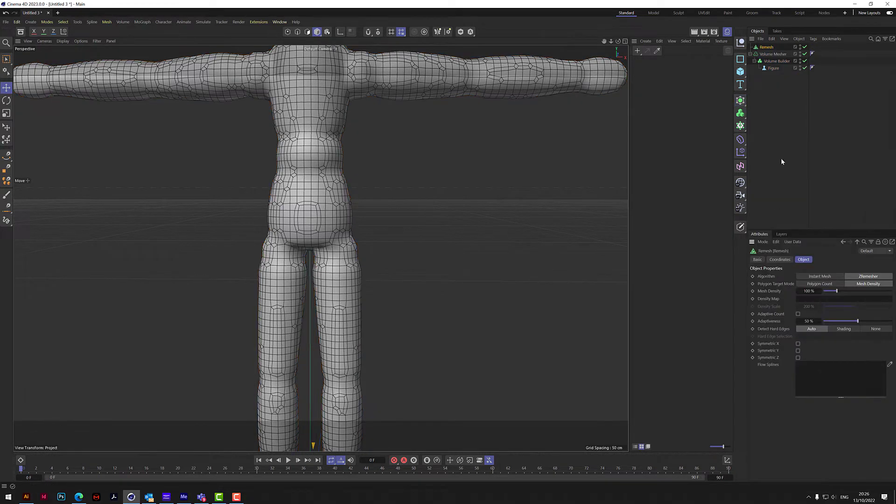
pyautogui.moveTo(769, 57); pyautogui.dragTo(766, 48)
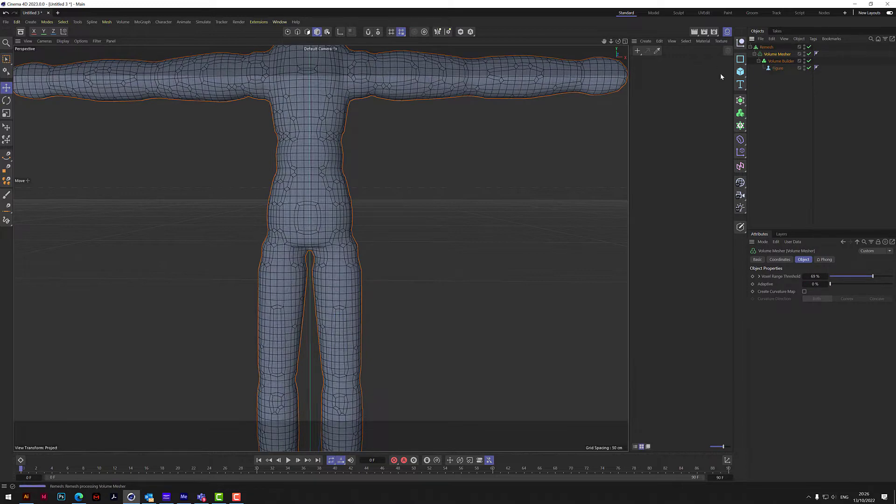
pyautogui.moveTo(611, 41); pyautogui.dragTo(537, 43)
pyautogui.moveTo(618, 41); pyautogui.dragTo(653, 42)
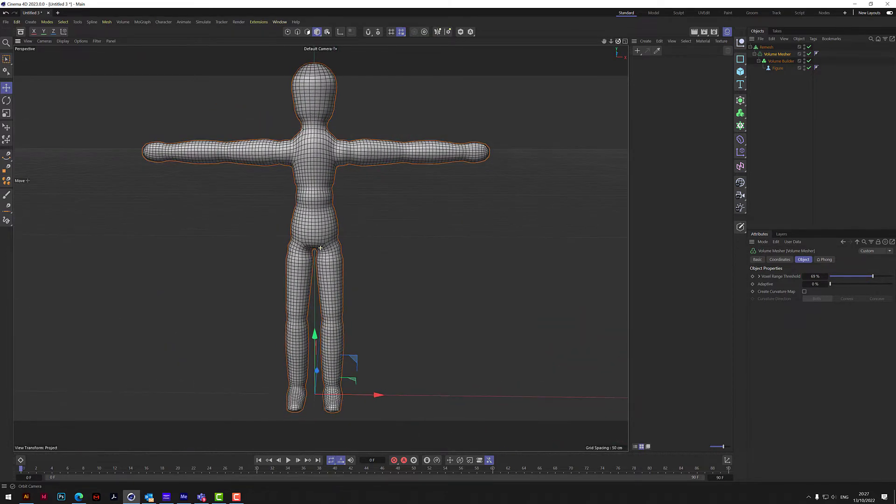
# Step: Set the Remesh object's mesh density to 25% and inspect the resulting topology from several angles
pyautogui.click(766, 47)
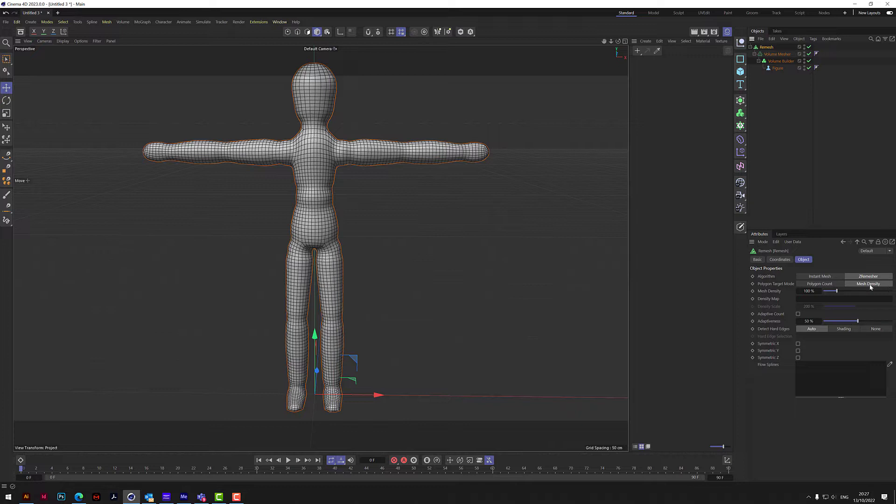
pyautogui.doubleClick(809, 290)
pyautogui.write('25')
pyautogui.press('Return')
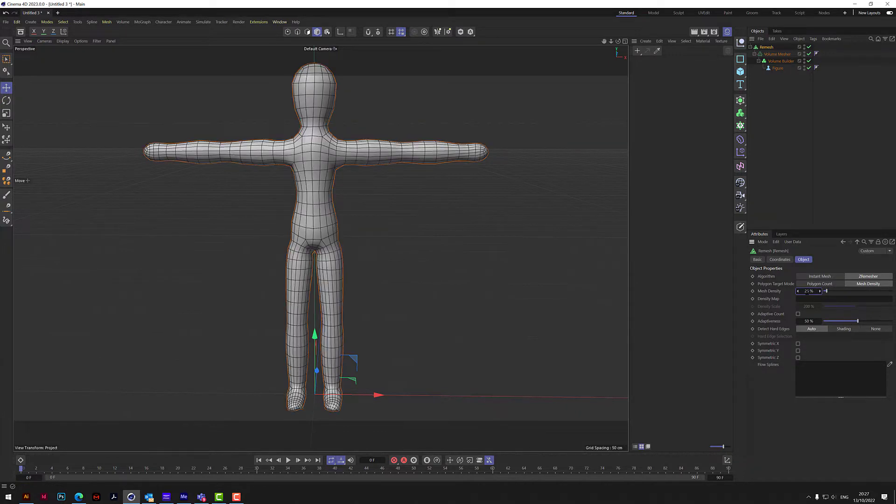
pyautogui.keyDown('alt'); pyautogui.moveTo(369, 247); pyautogui.dragTo(321, 249); pyautogui.keyUp('alt')
pyautogui.keyDown('alt'); pyautogui.moveTo(320, 248); pyautogui.dragTo(320, 248); pyautogui.keyUp('alt')
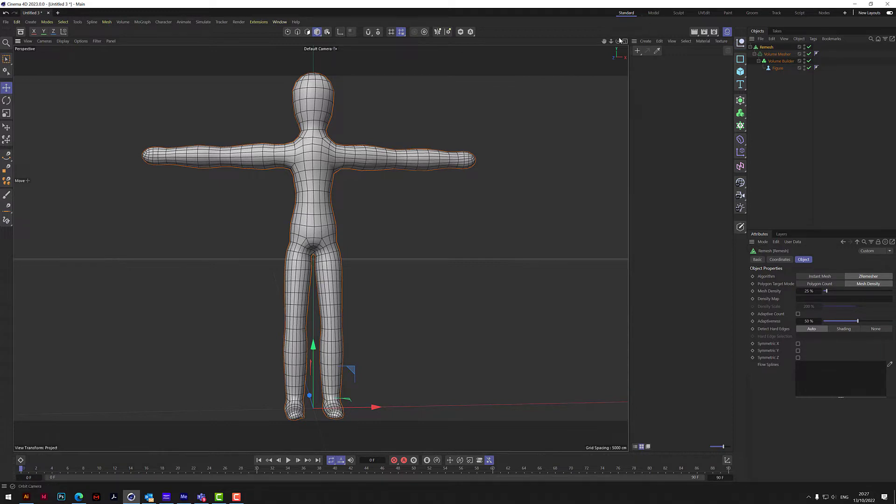
pyautogui.keyDown('alt'); pyautogui.moveTo(321, 247); pyautogui.dragTo(320, 248); pyautogui.keyUp('alt')
pyautogui.scroll(3, 322, 177)
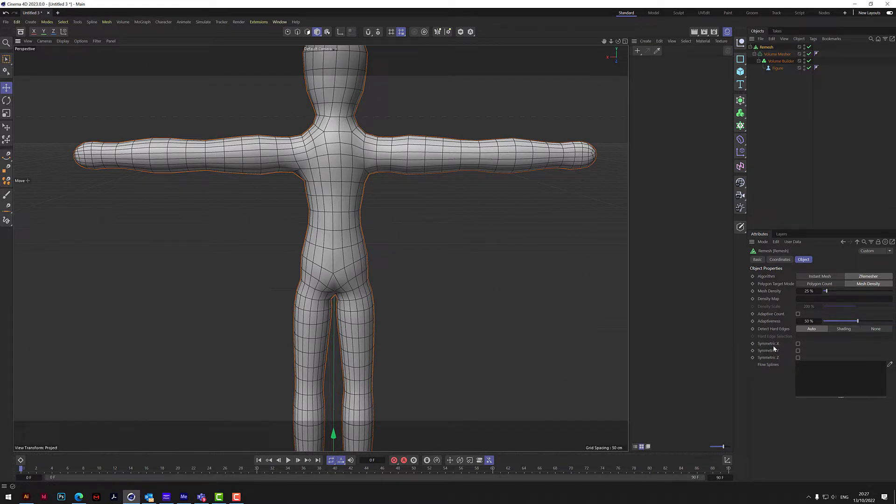
# Step: Turn on Symmetric X for the Remesh object and check the body's mesh from front and back
pyautogui.click(798, 344)
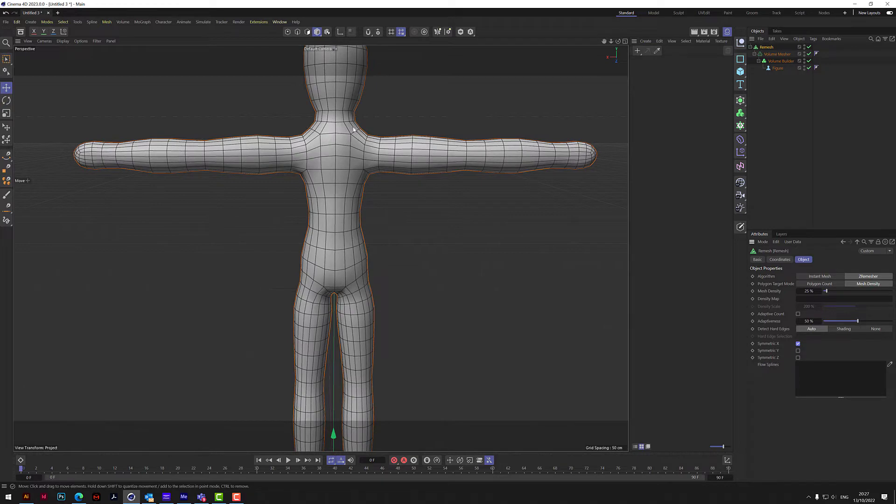
pyautogui.moveTo(618, 41); pyautogui.dragTo(320, 248)
pyautogui.moveTo(610, 42); pyautogui.dragTo(565, 47)
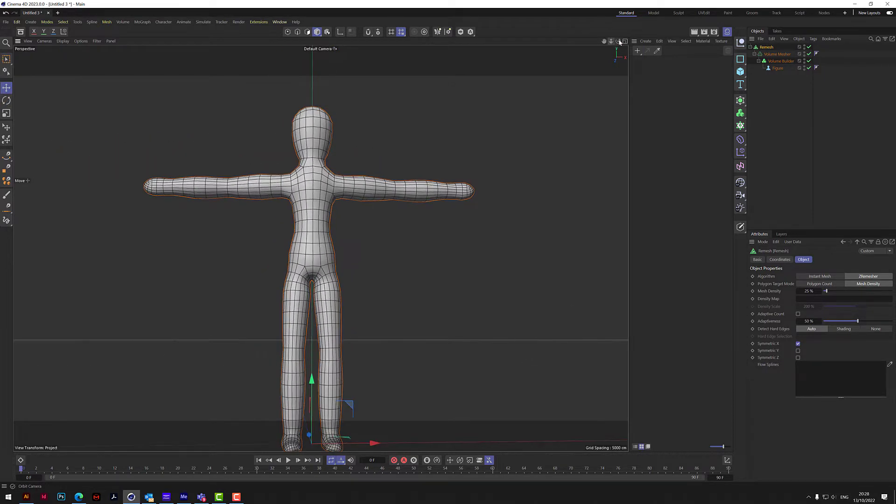
pyautogui.moveTo(618, 42); pyautogui.dragTo(617, 74)
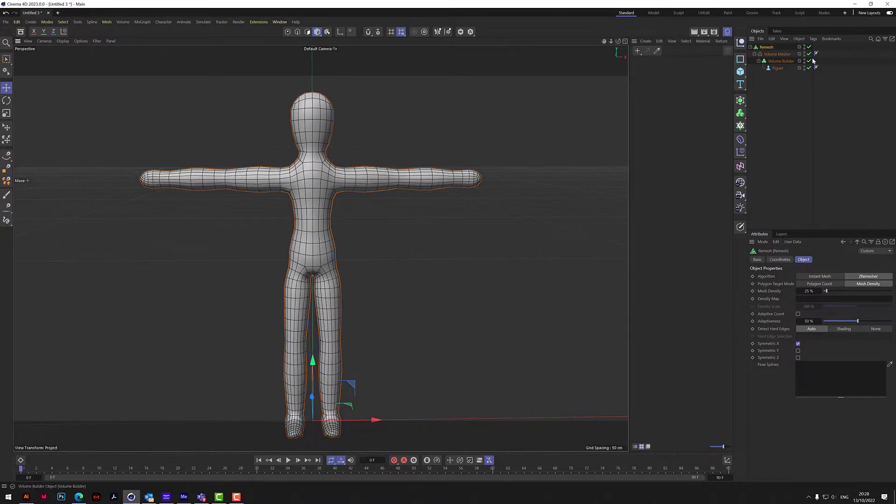
# Step: Collapse the Remesh hierarchy into a single polygon object with Connect Objects + Delete
pyautogui.rightClick(766, 49)
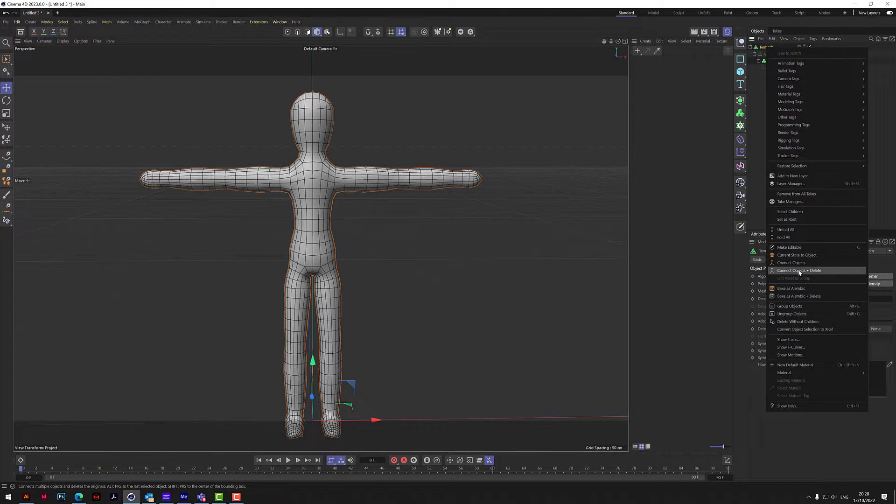
pyautogui.click(798, 271)
pyautogui.click(771, 56)
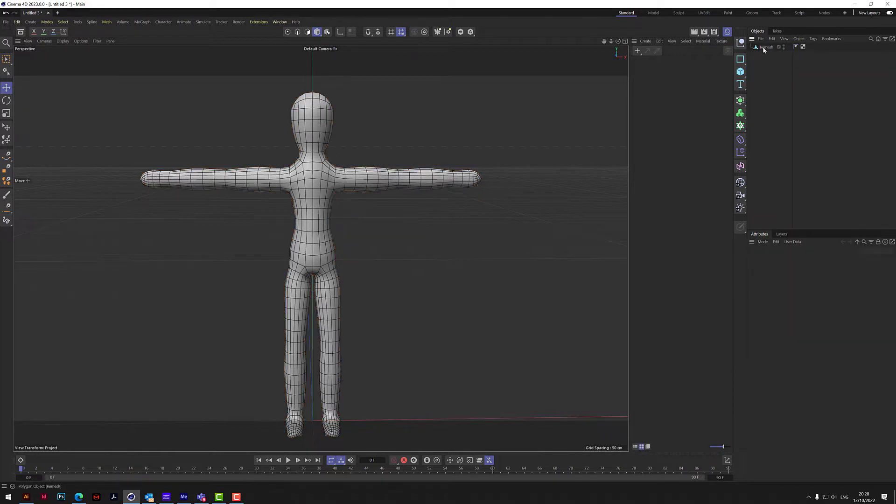
# Step: Rename the collapsed Remesh polygon object as "balloon buddie"
pyautogui.click(764, 48)
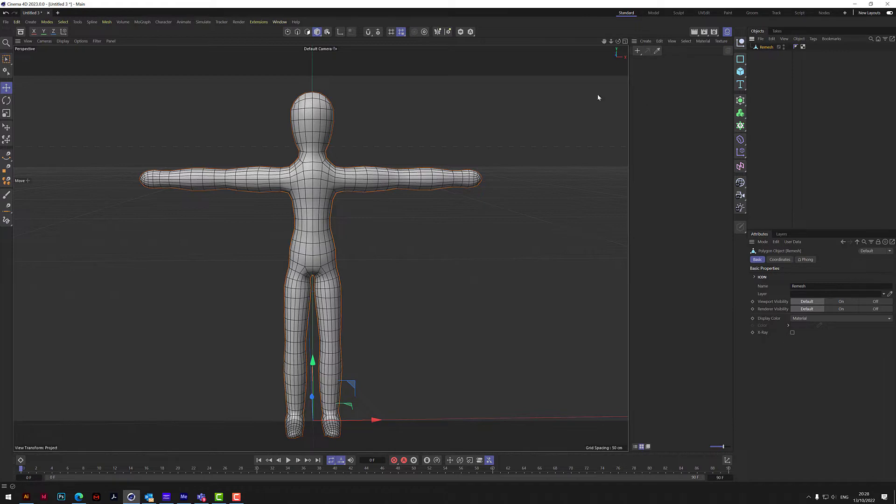
pyautogui.doubleClick(766, 47)
pyautogui.write('b')
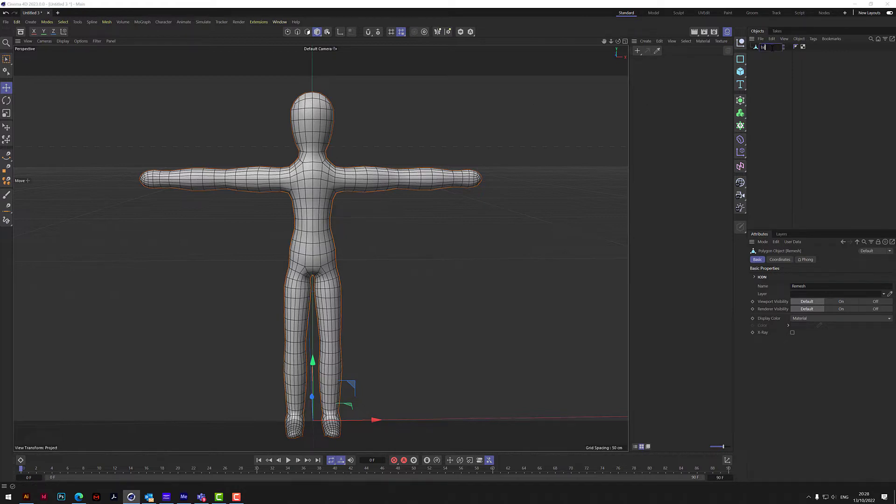
pyautogui.write('alloon 1uiddie')
pyautogui.press('Return')
pyautogui.click(770, 83)
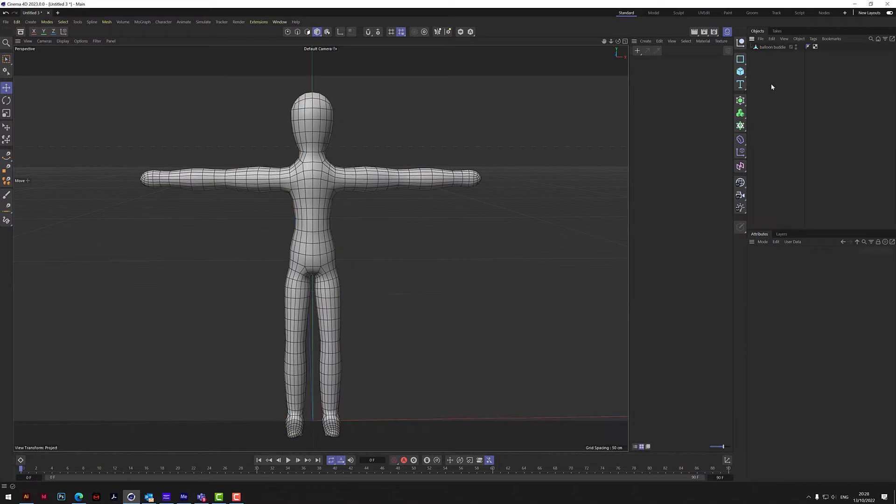
# Step: Add a Plane primitive and raise the balloon buddie figure so it hovers above it
pyautogui.moveTo(614, 44)
pyautogui.mouseDown()
pyautogui.moveTo(602, 58)
pyautogui.moveTo(611, 54)
pyautogui.moveTo(606, 43)
pyautogui.mouseUp()
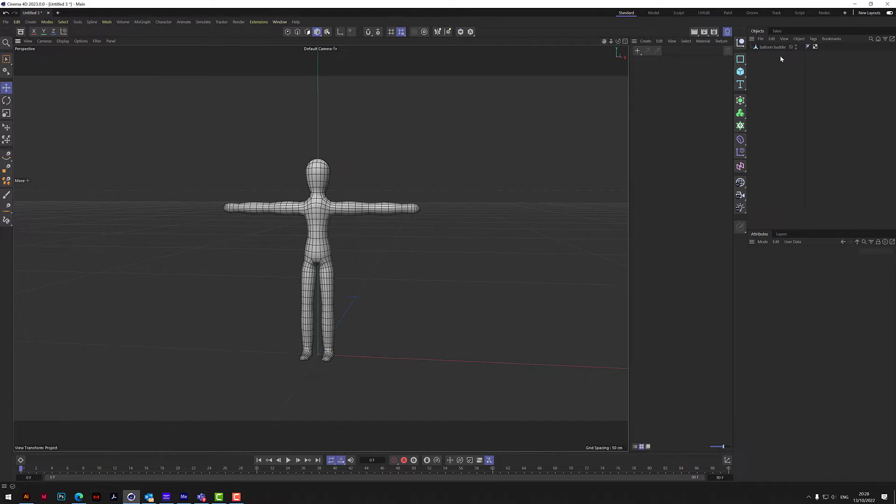
pyautogui.click(740, 72)
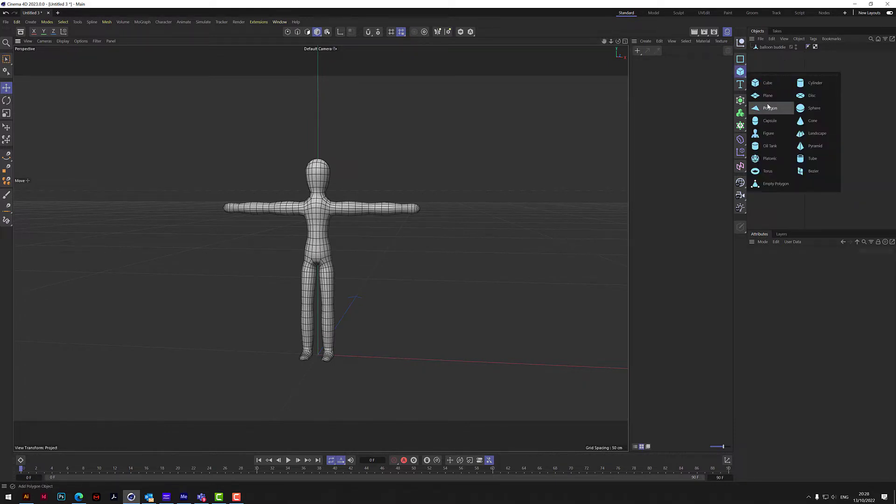
pyautogui.click(765, 100)
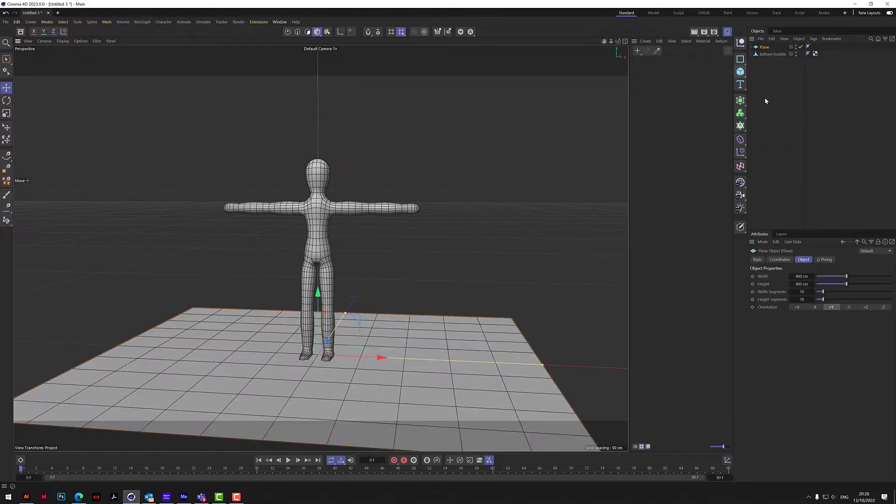
pyautogui.click(772, 54)
pyautogui.moveTo(316, 295); pyautogui.dragTo(349, 250)
# Step: Place the plane below balloon buddie in the object list and rename it "Floor"
pyautogui.moveTo(764, 55); pyautogui.dragTo(765, 45)
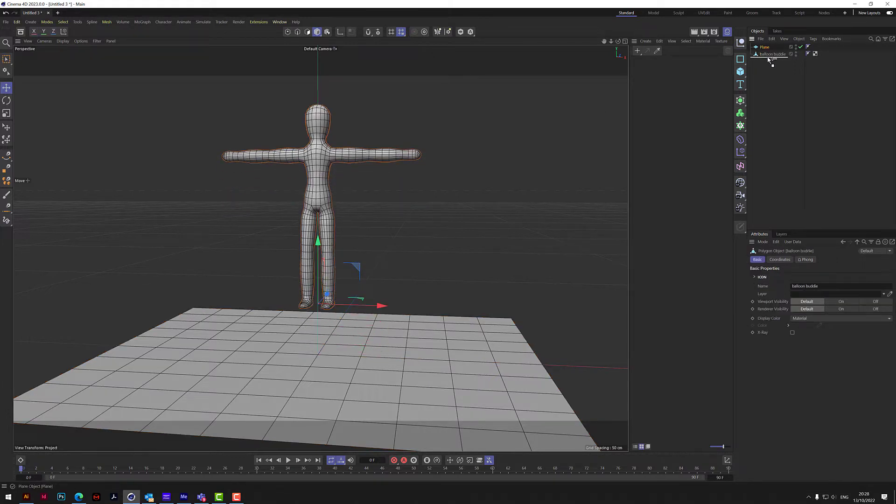
pyautogui.click(765, 55)
pyautogui.doubleClick(765, 55)
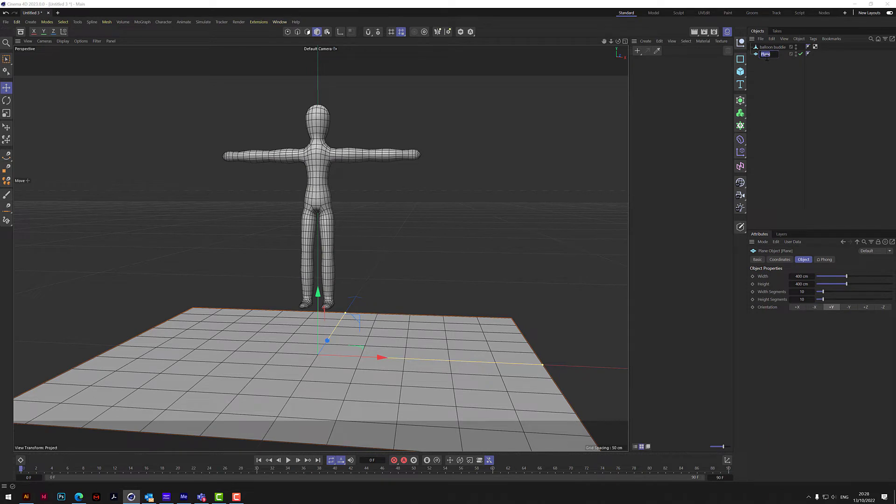
pyautogui.write('DFloor')
pyautogui.press('Return')
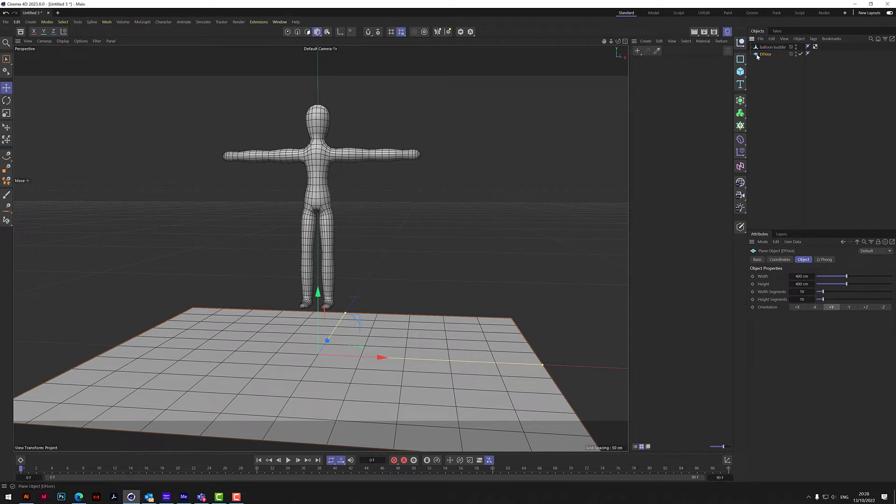
pyautogui.doubleClick(762, 54)
pyautogui.click(763, 55)
pyautogui.press('BackSpace')
pyautogui.press('Return')
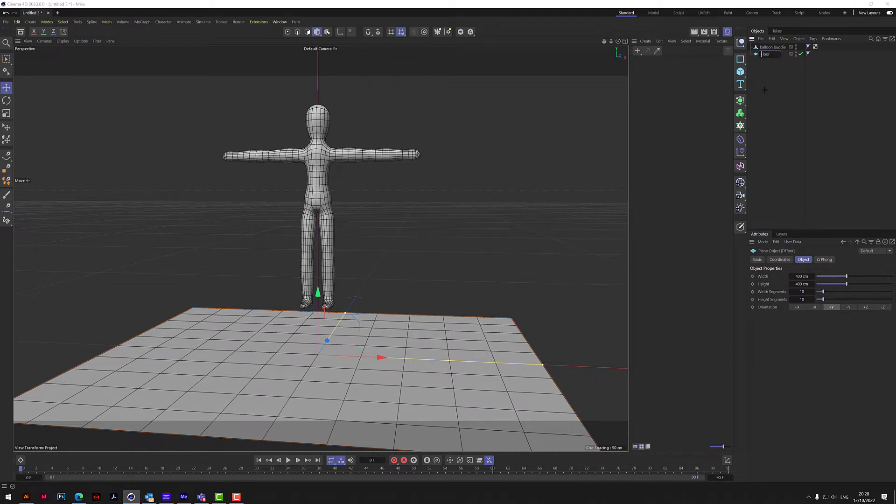
pyautogui.click(761, 83)
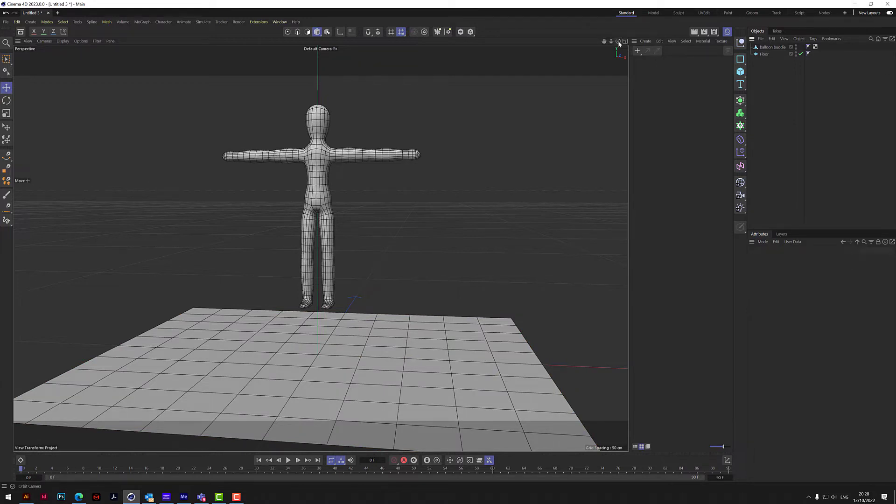
# Step: Add a Collider simulation tag to the Floor and set its Collider Side to Both
pyautogui.moveTo(618, 42); pyautogui.dragTo(320, 248)
pyautogui.moveTo(610, 42)
pyautogui.mouseDown()
pyautogui.moveTo(320, 248)
pyautogui.moveTo(617, 46)
pyautogui.mouseUp()
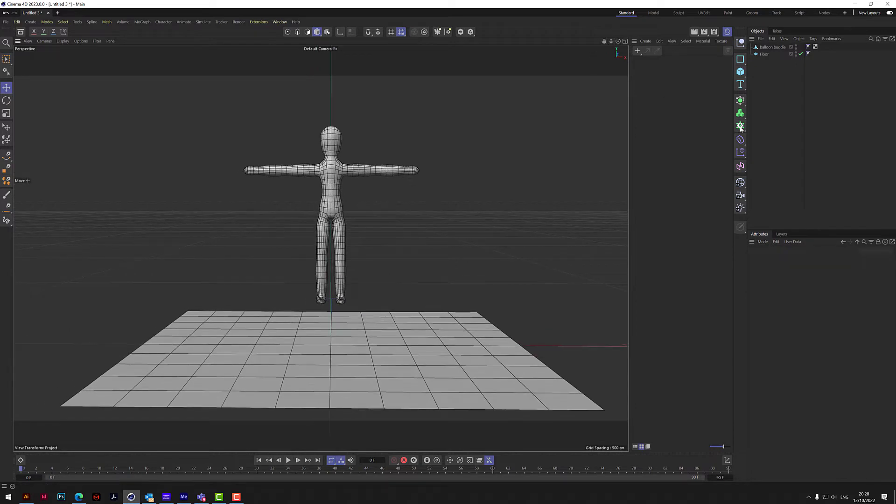
pyautogui.rightClick(766, 54)
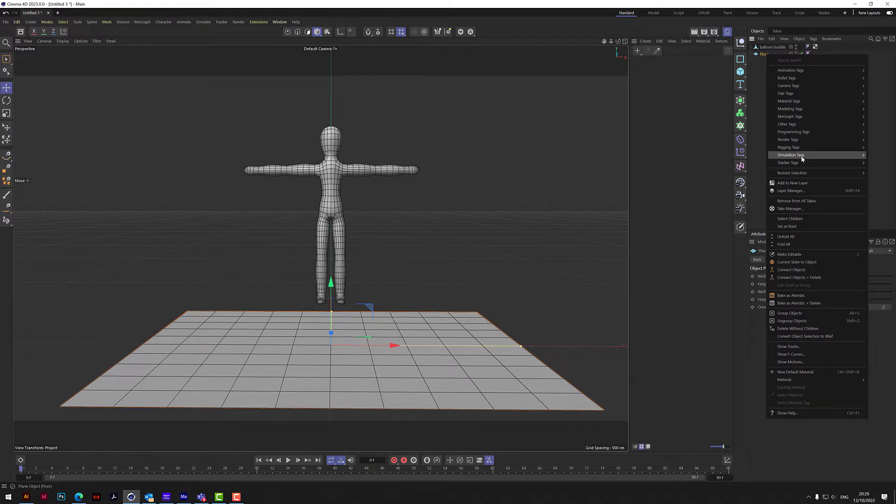
pyautogui.moveTo(793, 155)
pyautogui.click(752, 208)
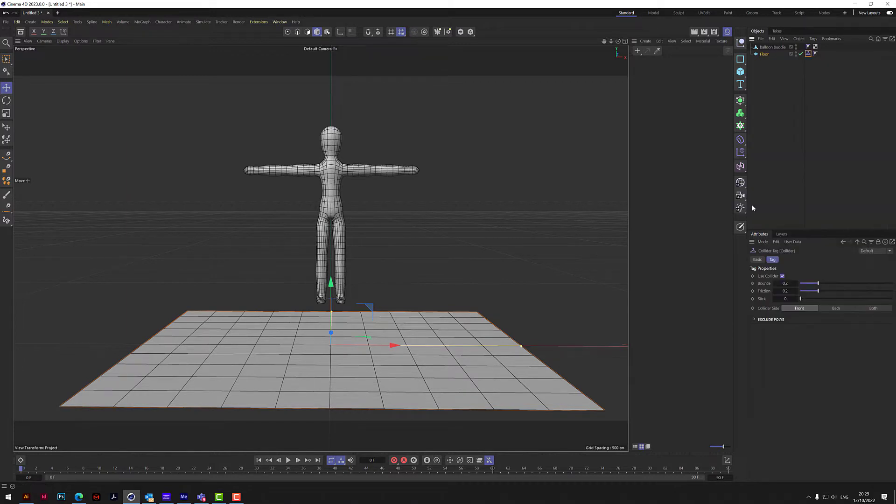
pyautogui.click(874, 309)
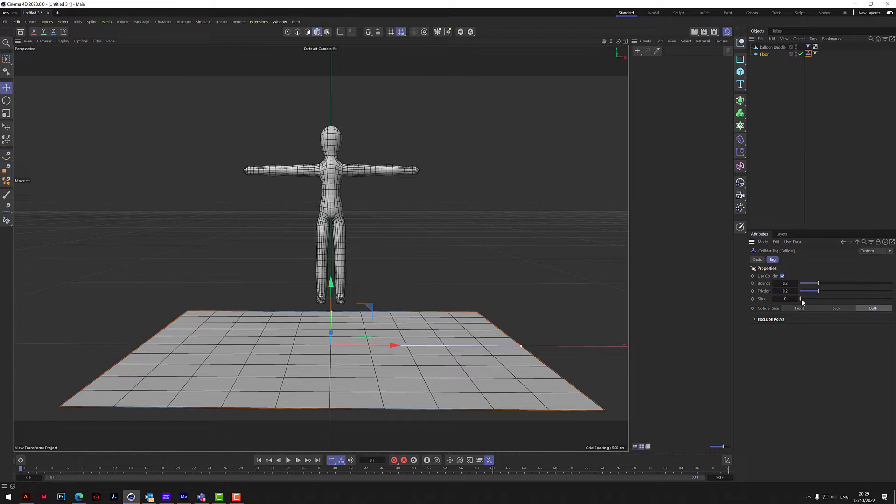
# Step: Add a Balloon simulation tag to the balloon buddie object
pyautogui.rightClick(773, 48)
pyautogui.moveTo(799, 147)
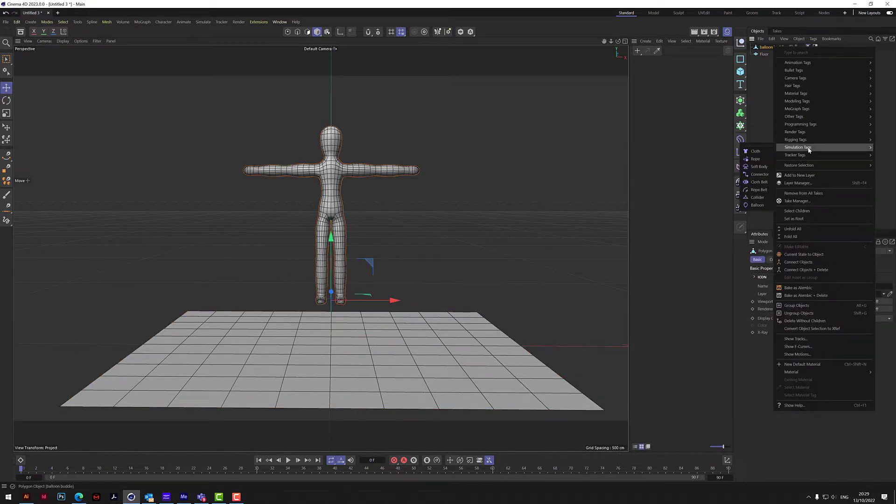
pyautogui.click(757, 206)
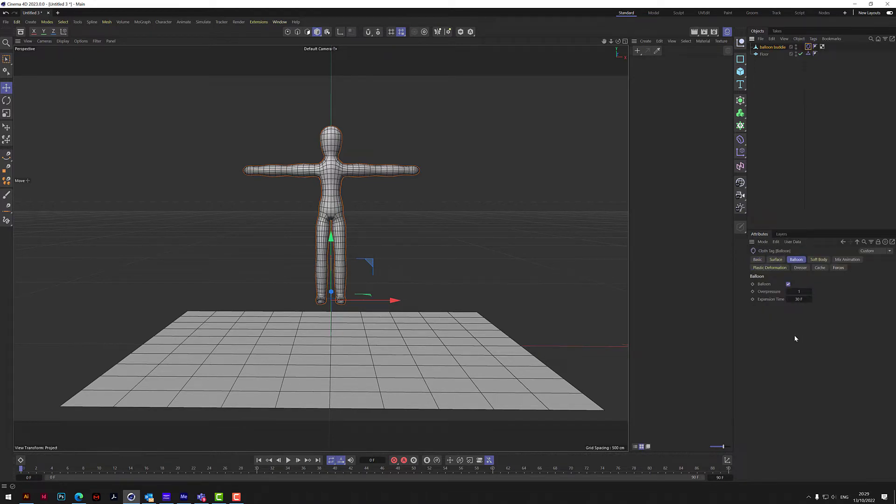
# Step: Extend the timeline's end frame to 2000
pyautogui.doubleClick(725, 478)
pyautogui.write('2000')
pyautogui.press('Return')
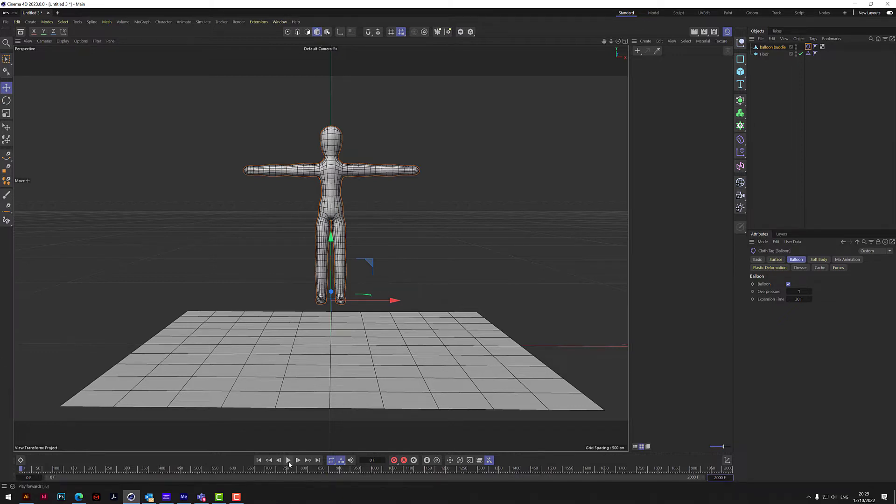
# Step: Play the balloon simulation, stop it, and examine the fallen figure on the floor up close
pyautogui.click(794, 172)
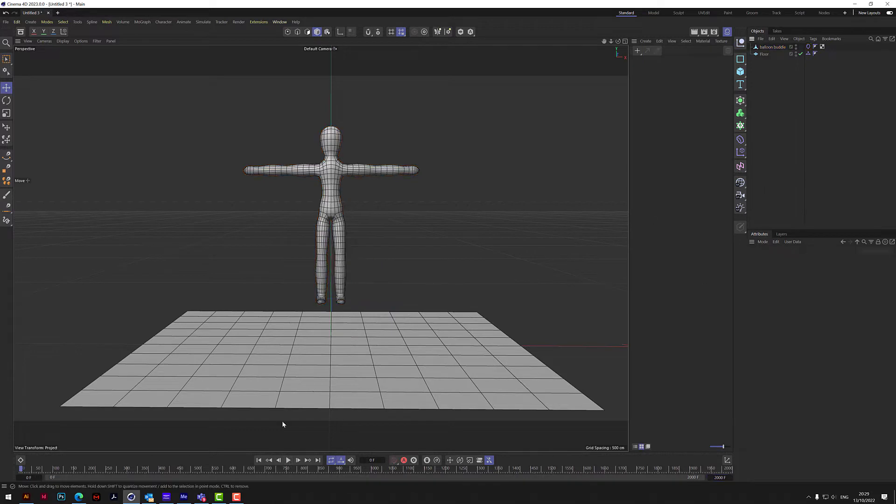
pyautogui.click(288, 461)
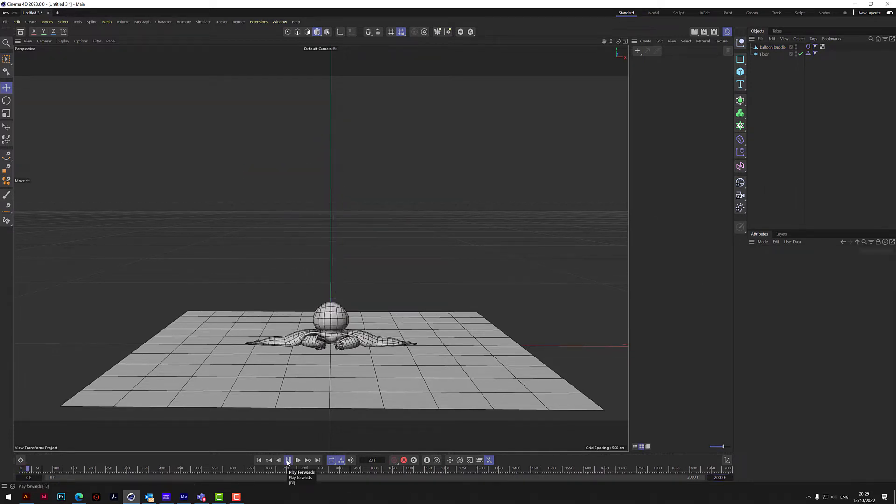
pyautogui.click(288, 461)
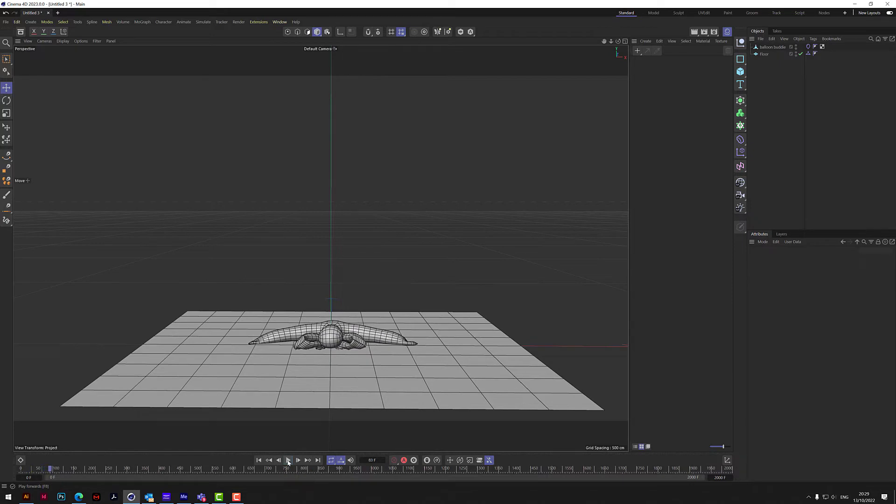
pyautogui.scroll(5, 385, 326)
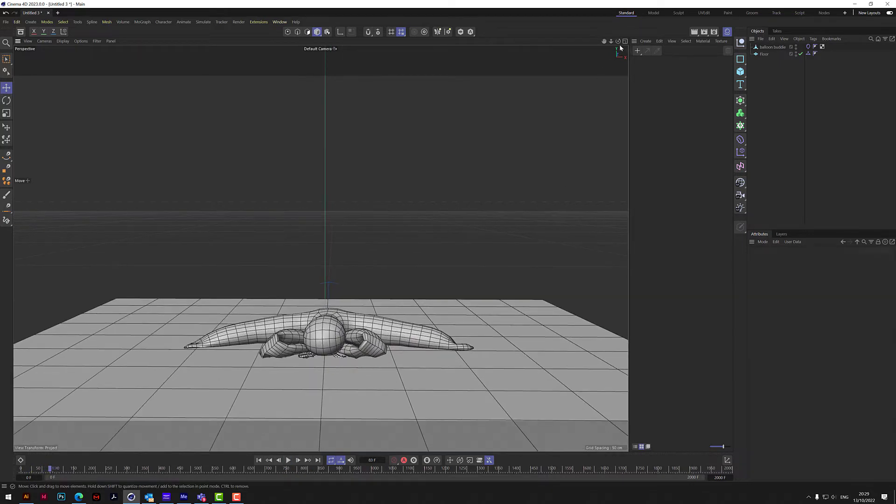
pyautogui.moveTo(617, 41); pyautogui.dragTo(320, 247)
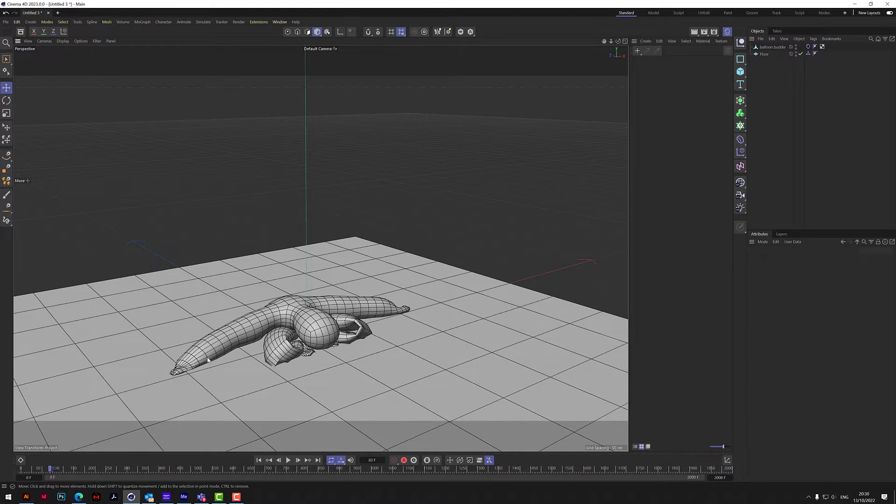
# Step: Replay the simulation from the first frame, examine the figure's deformation from other views, and rewind to the start
pyautogui.click(258, 461)
pyautogui.click(287, 460)
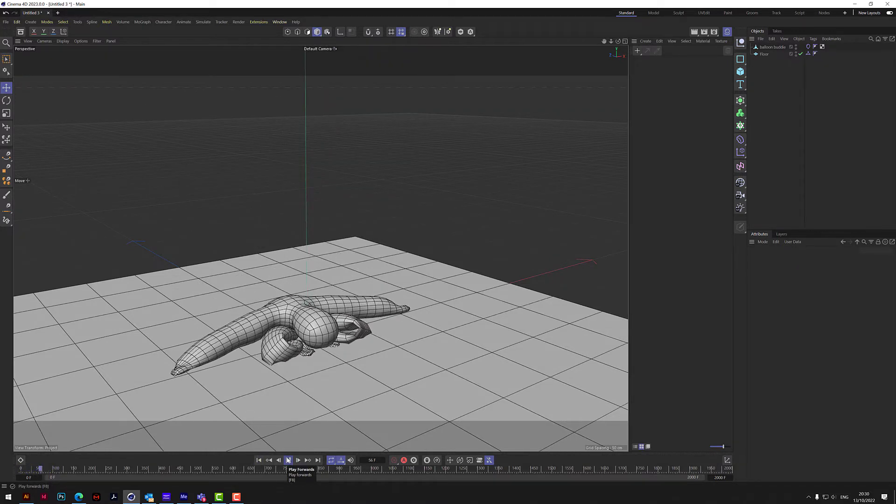
pyautogui.click(288, 460)
pyautogui.click(259, 460)
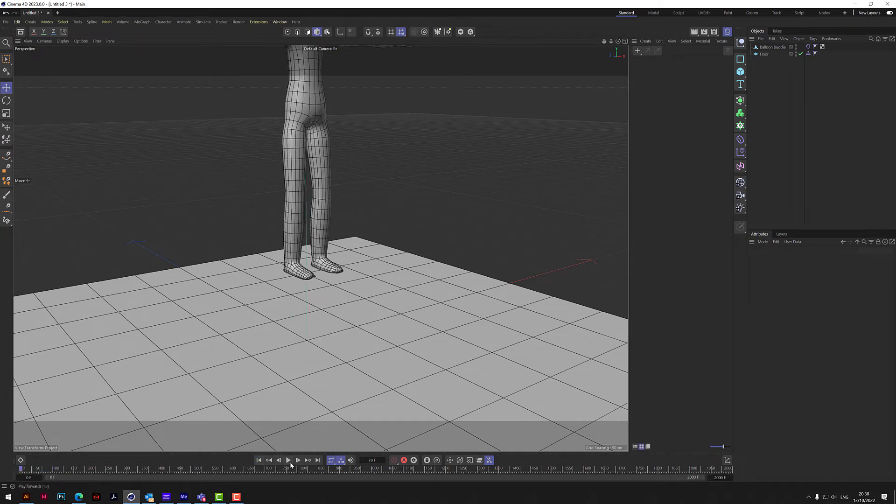
pyautogui.moveTo(611, 41); pyautogui.dragTo(555, 33)
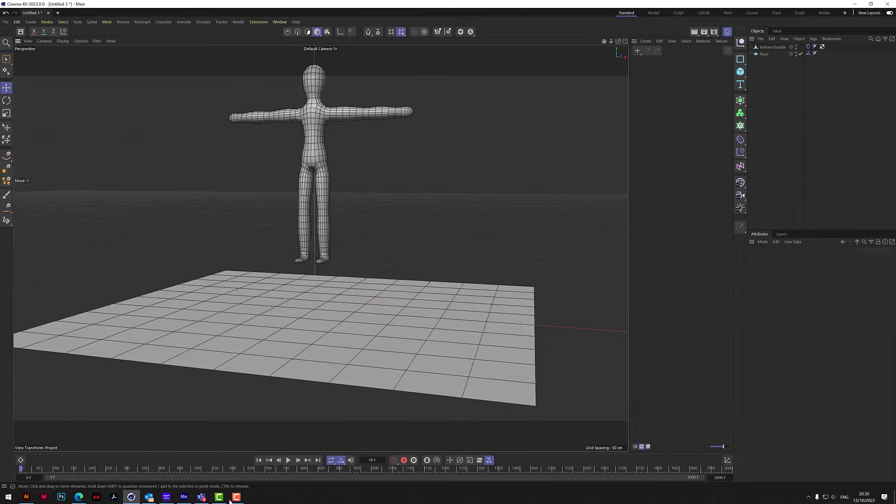
pyautogui.click(288, 461)
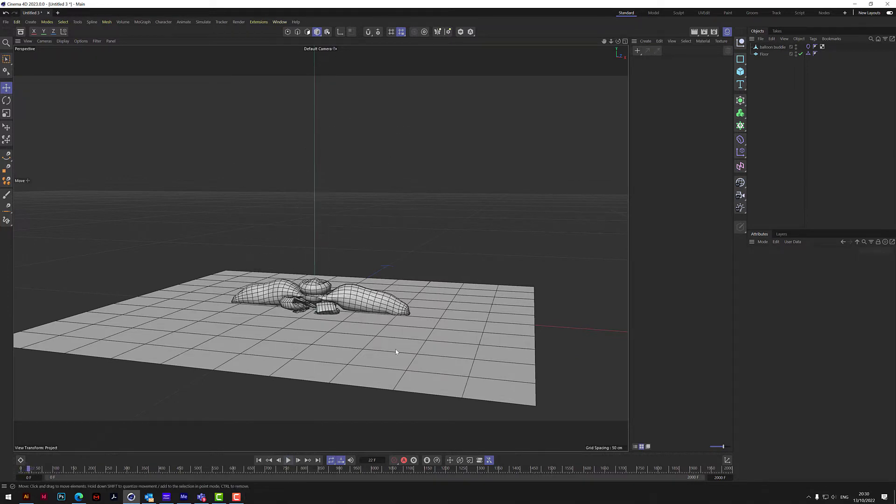
pyautogui.moveTo(617, 42)
pyautogui.mouseDown()
pyautogui.moveTo(616, 17)
pyautogui.moveTo(613, 51)
pyautogui.moveTo(637, 42)
pyautogui.moveTo(626, 37)
pyautogui.mouseUp()
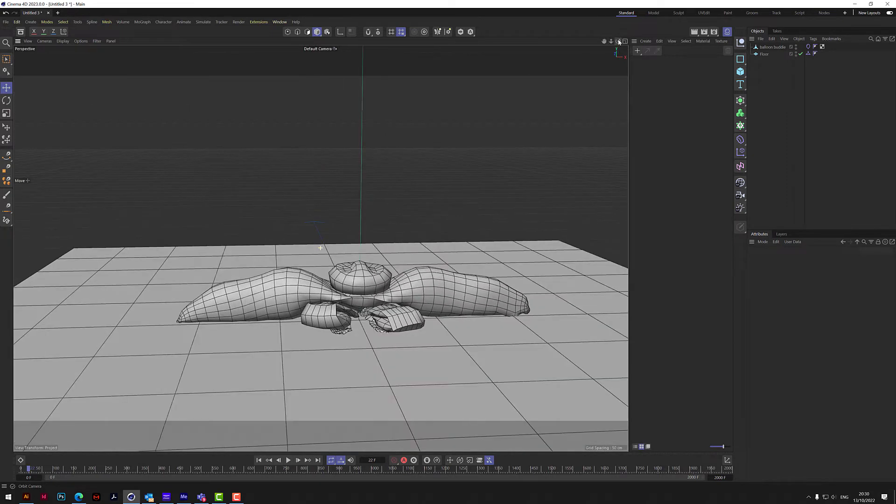
pyautogui.click(259, 460)
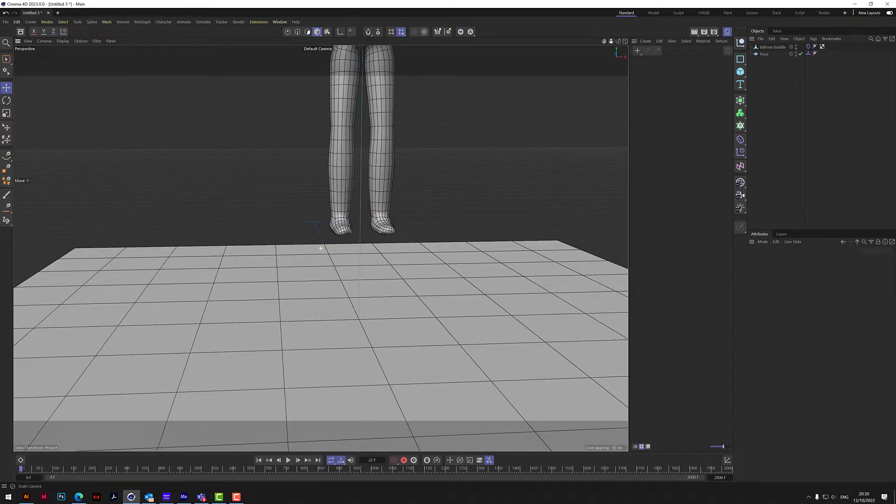
pyautogui.moveTo(610, 42); pyautogui.dragTo(588, 107)
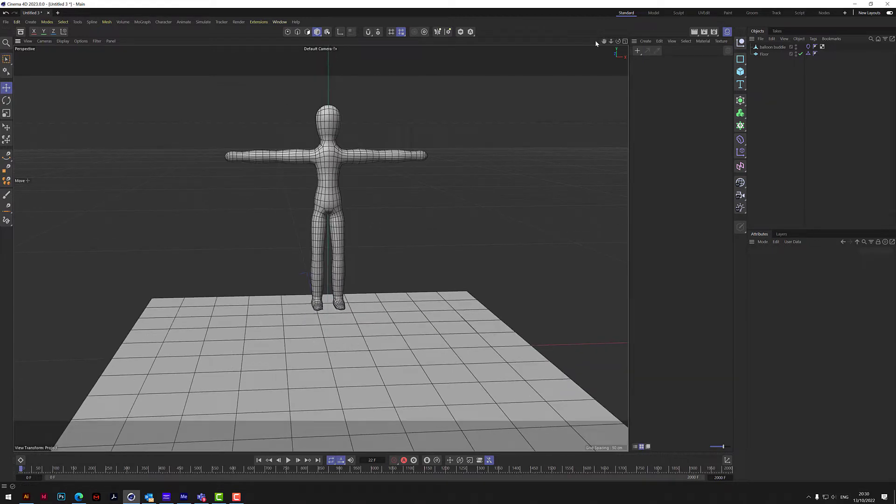
# Step: Open the project's simulation settings, select GPU as the scene device, and display the solver options
pyautogui.hotkey('ctrl', 'd')
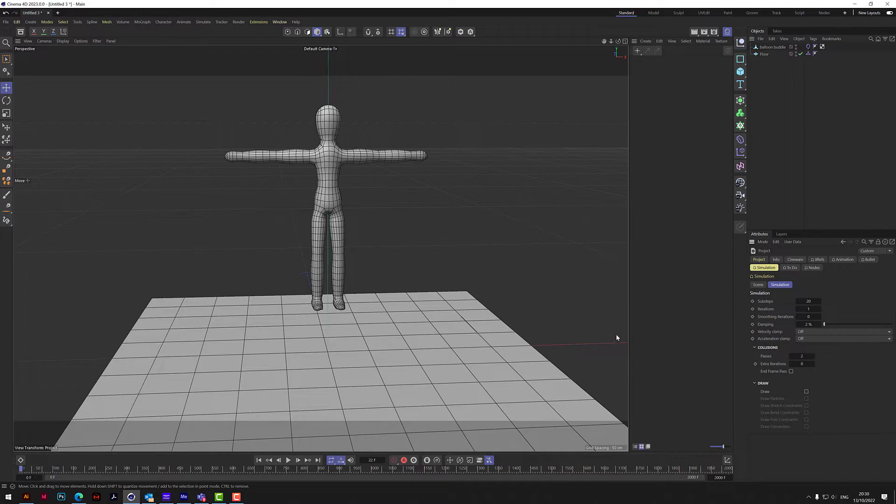
pyautogui.click(758, 285)
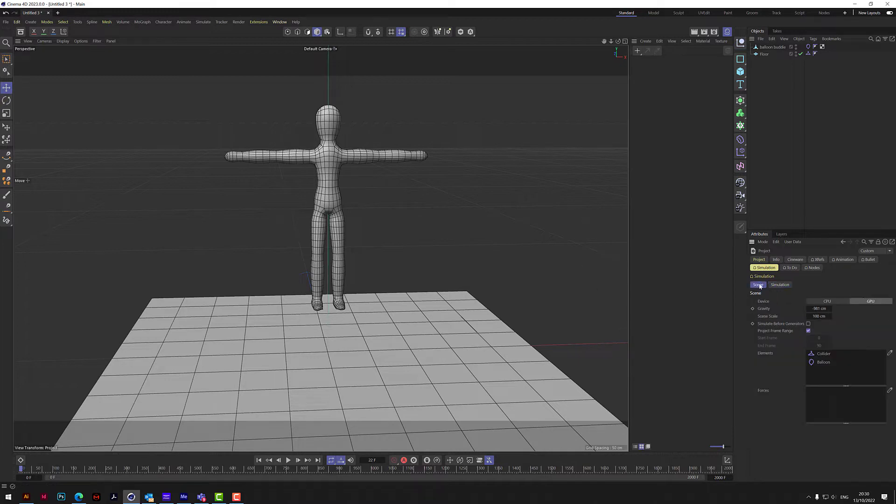
pyautogui.click(872, 302)
pyautogui.click(778, 285)
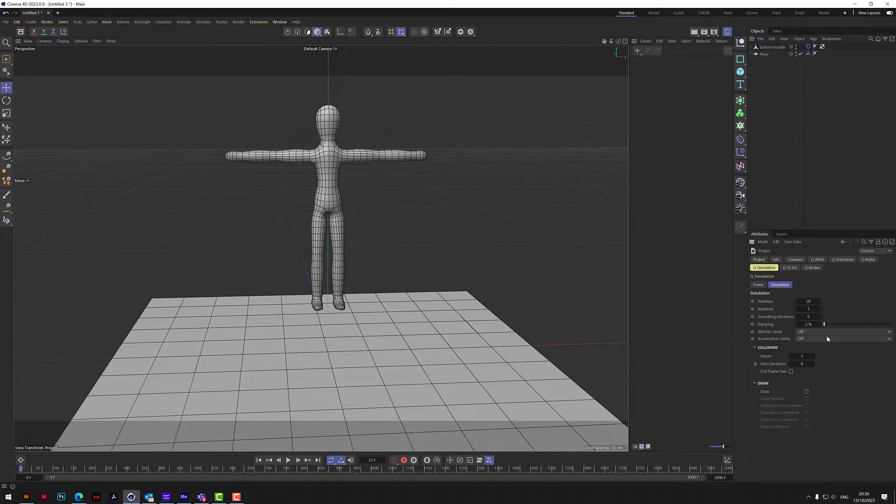
# Step: Set the simulation iterations to 4 and play the simulation while viewing the floor from below
pyautogui.click(809, 310)
pyautogui.moveTo(611, 41); pyautogui.dragTo(601, 18)
pyautogui.moveTo(321, 247); pyautogui.dragTo(262, 373)
pyautogui.click(288, 460)
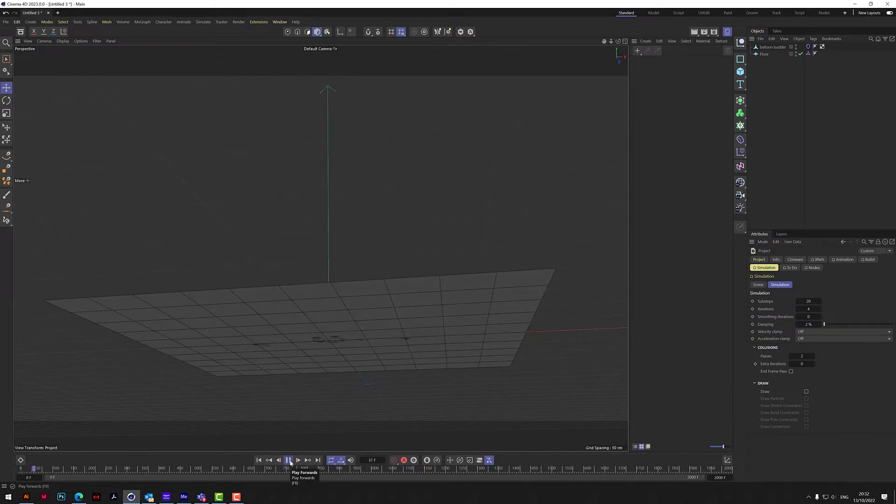
pyautogui.click(288, 460)
pyautogui.scroll(5, 326, 355)
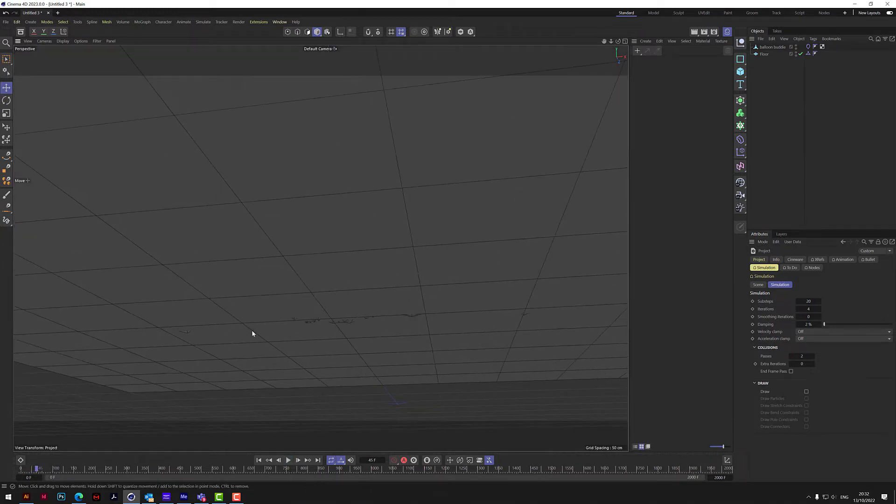
# Step: Raise the simulation iterations to 6, replay from the first frame, and stop the playback
pyautogui.doubleClick(808, 309)
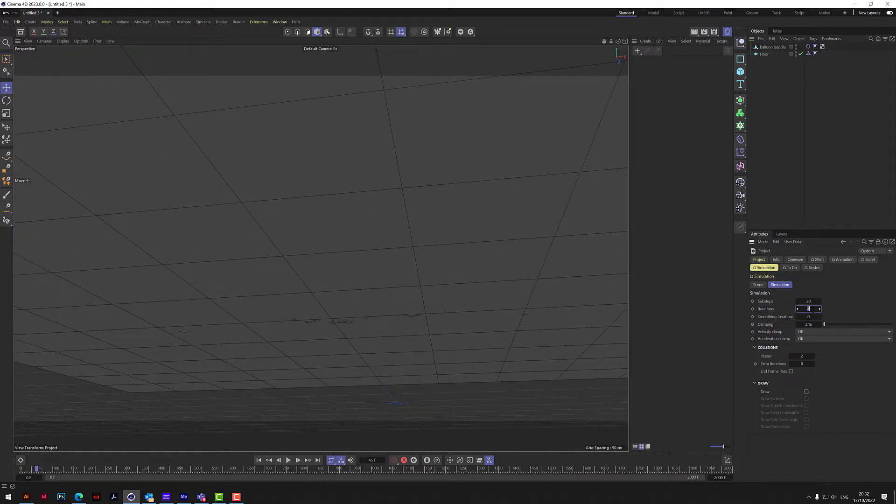
pyautogui.write('6')
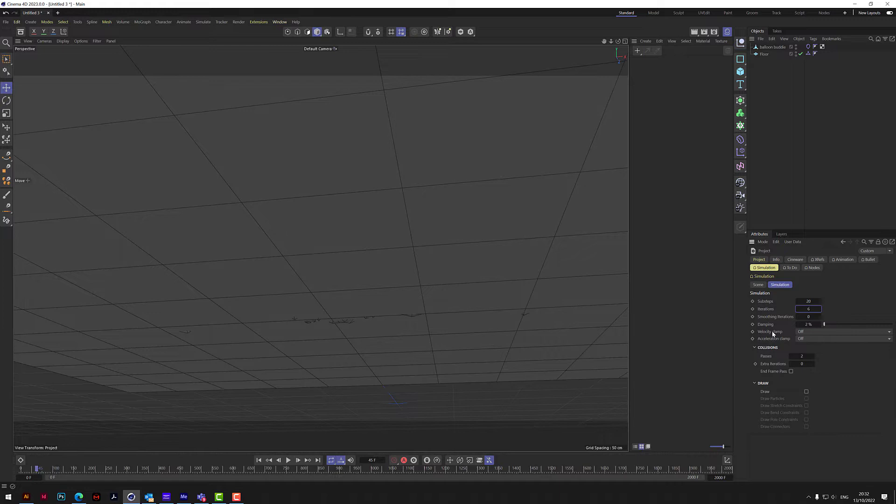
pyautogui.click(259, 460)
pyautogui.click(289, 460)
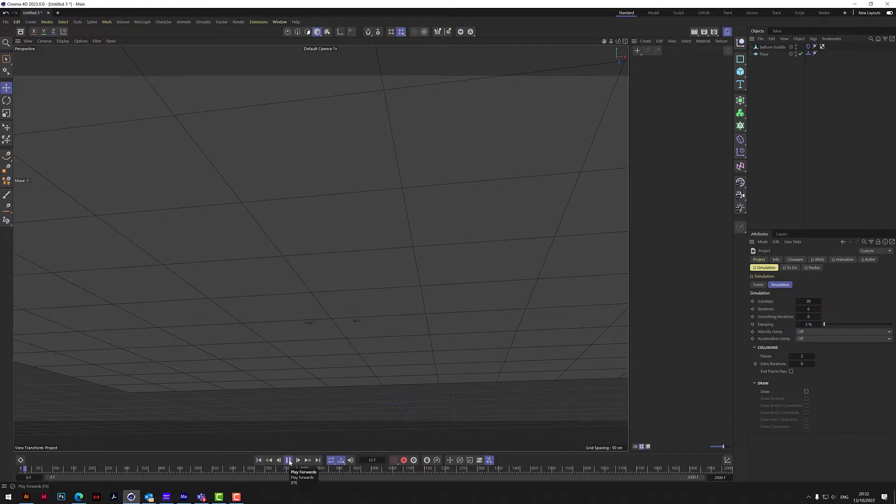
pyautogui.click(289, 460)
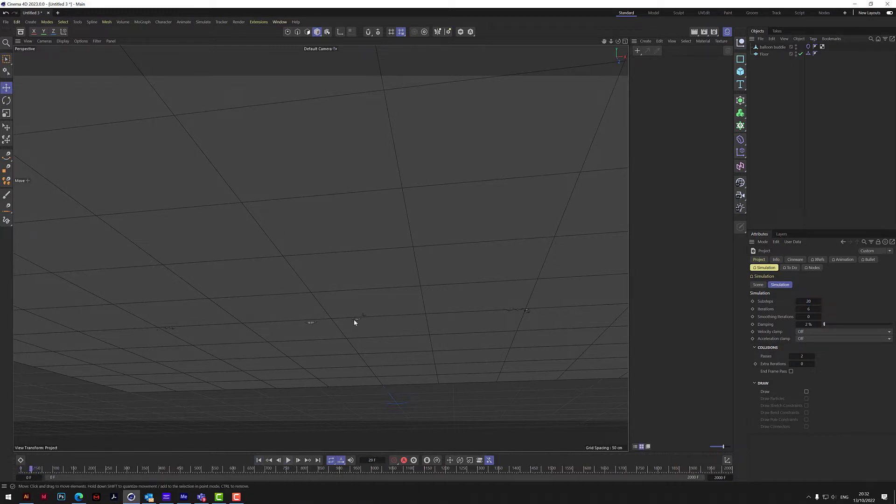
# Step: Set the collision passes to 4 and extra iterations to 2, and replay the simulation from the first frame
pyautogui.click(803, 356)
pyautogui.write('4')
pyautogui.click(803, 363)
pyautogui.click(259, 460)
pyautogui.click(288, 460)
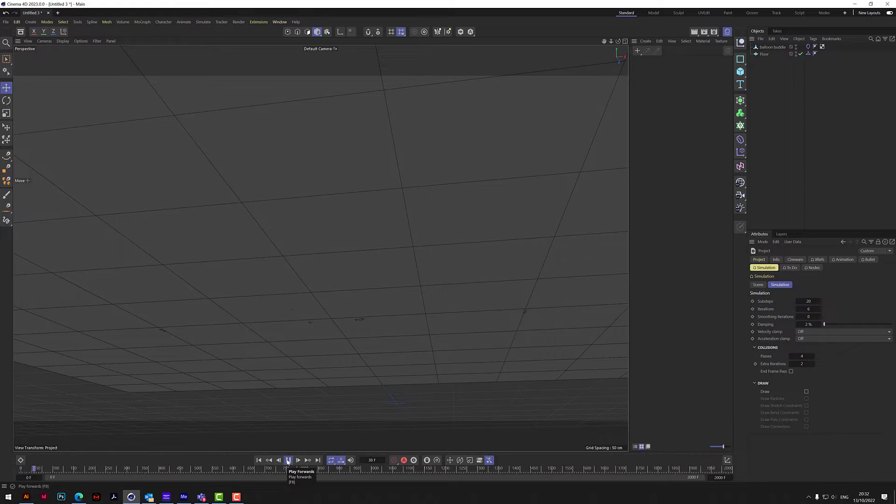
pyautogui.click(287, 460)
# Step: Examine the collapsed figure from above the floor, and replay the simulation from the start to inspect the fallen body up close
pyautogui.moveTo(618, 42); pyautogui.dragTo(559, 45)
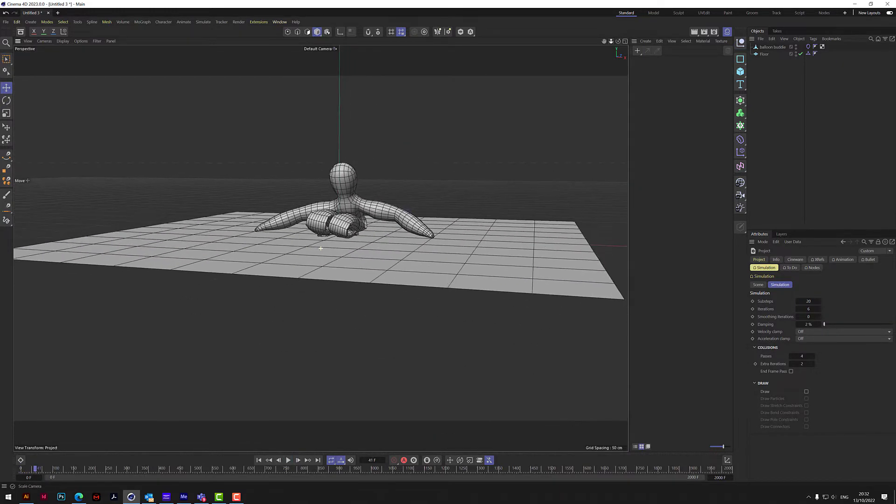
pyautogui.moveTo(618, 42); pyautogui.dragTo(570, 62)
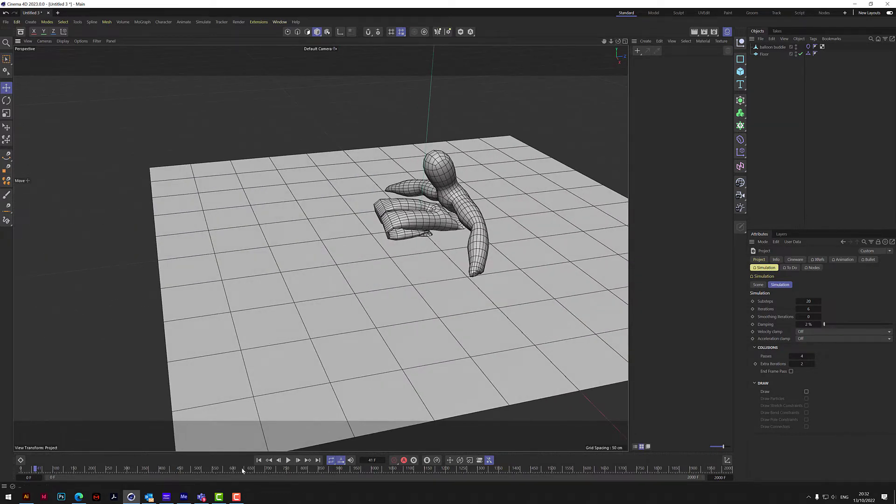
pyautogui.click(258, 460)
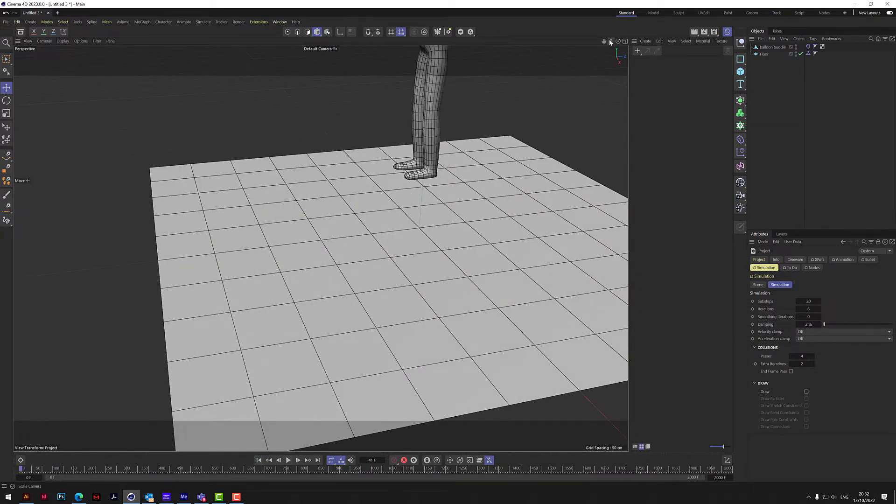
pyautogui.moveTo(604, 41); pyautogui.dragTo(515, 128)
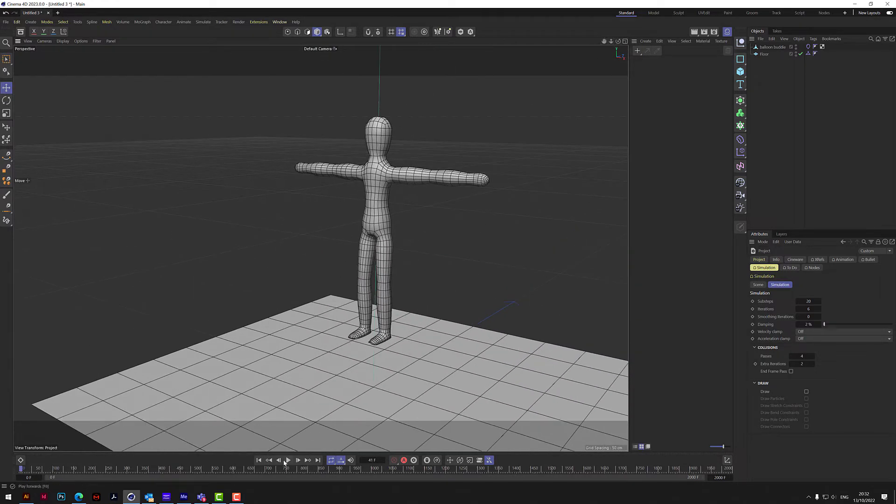
pyautogui.click(288, 460)
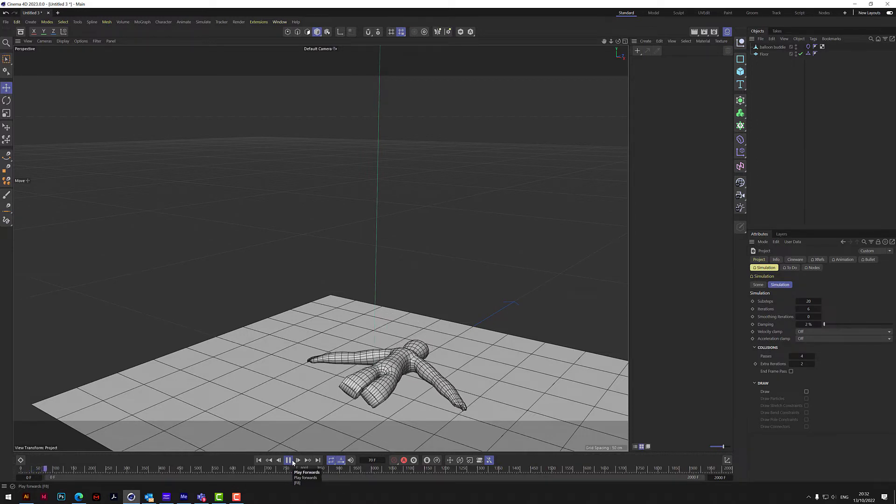
pyautogui.click(288, 460)
pyautogui.scroll(8, 408, 382)
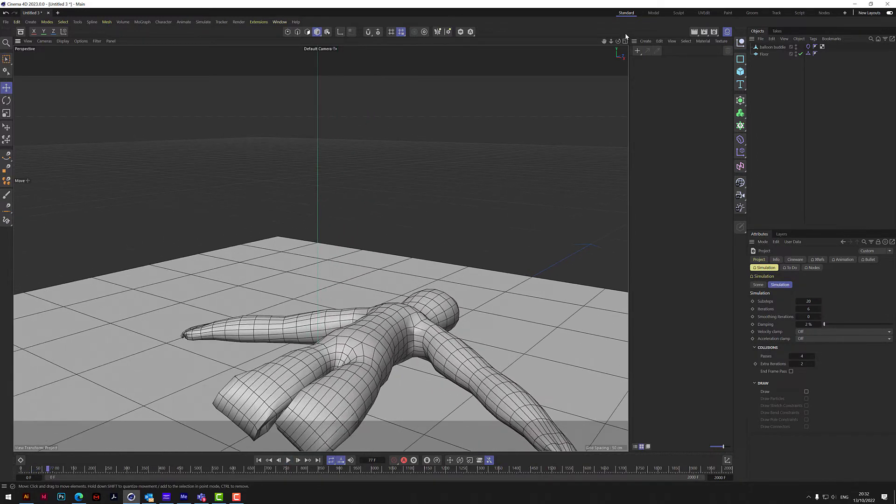
pyautogui.moveTo(610, 41); pyautogui.dragTo(574, 43)
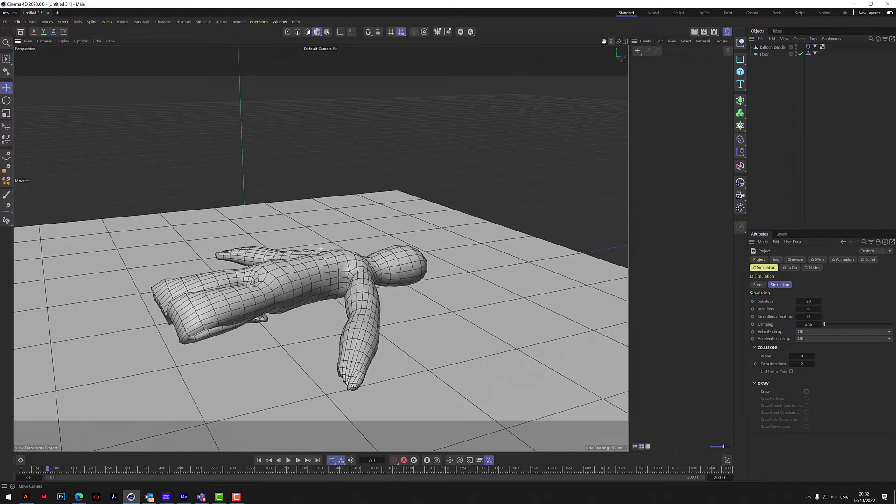
# Step: Replay the simulation once more, stop it, and rewind to the first frame with the whole standing figure in front view
pyautogui.click(258, 460)
pyautogui.click(288, 460)
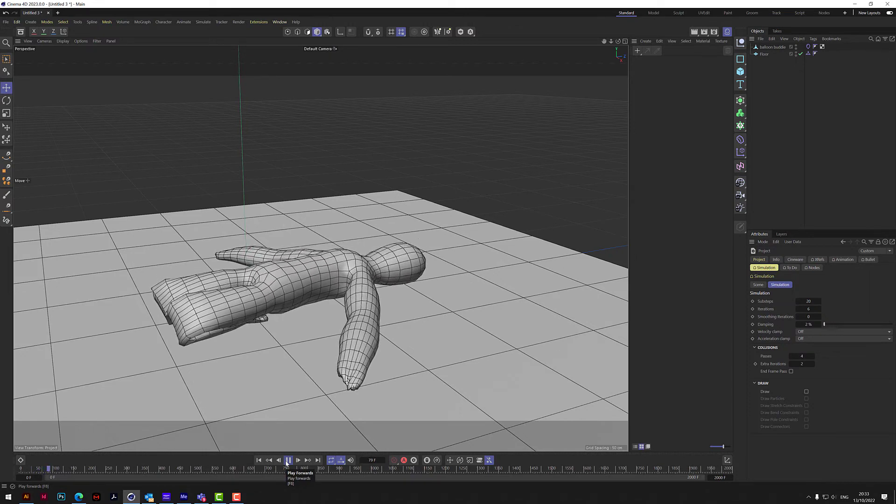
pyautogui.press('F8')
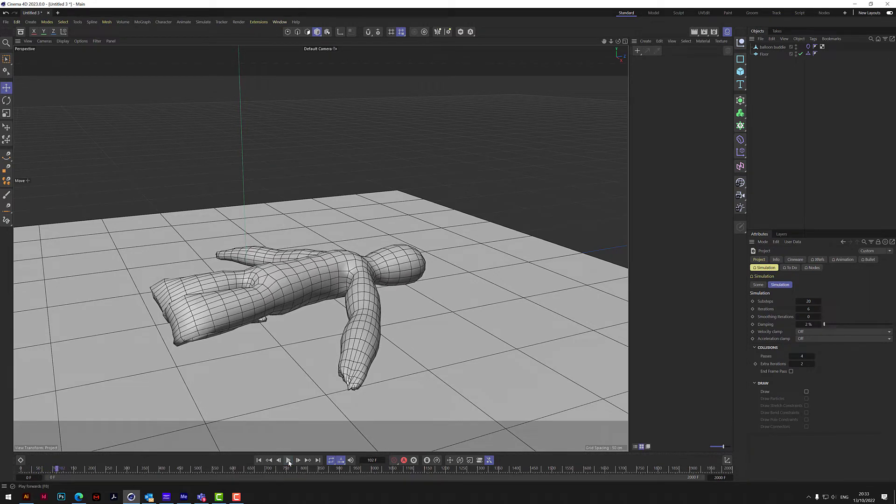
pyautogui.moveTo(619, 45); pyautogui.dragTo(517, 76)
pyautogui.click(258, 460)
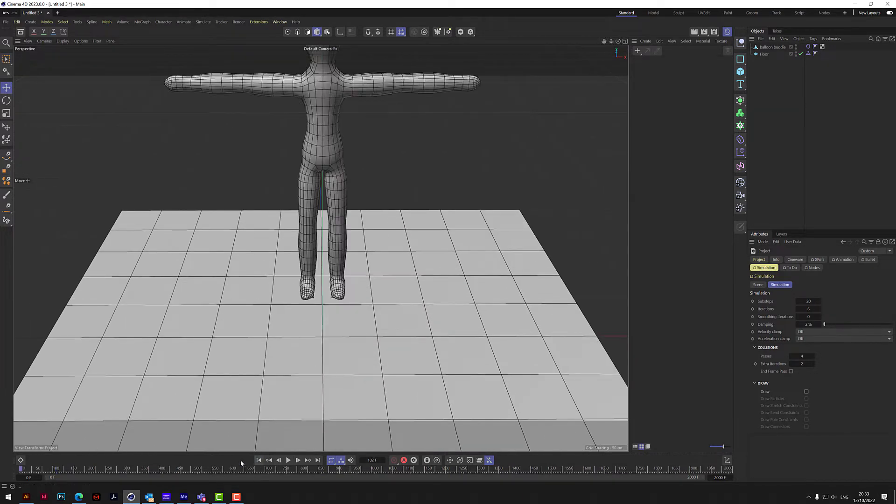
pyautogui.moveTo(618, 42); pyautogui.dragTo(587, 173)
pyautogui.moveTo(618, 42); pyautogui.dragTo(616, 25)
# Step: Set the overpressure in the figure's balloon cloth tag to 2 and play the simulation to examine the inflated shape
pyautogui.click(809, 47)
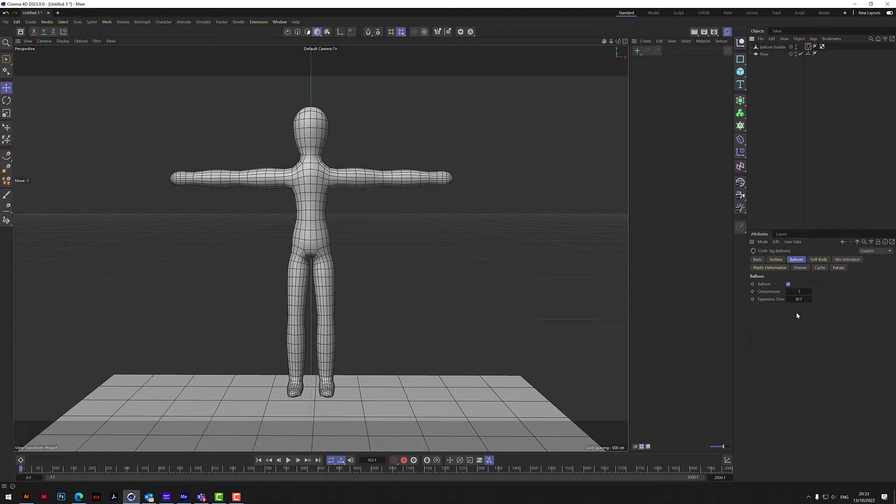
pyautogui.click(799, 292)
pyautogui.click(288, 460)
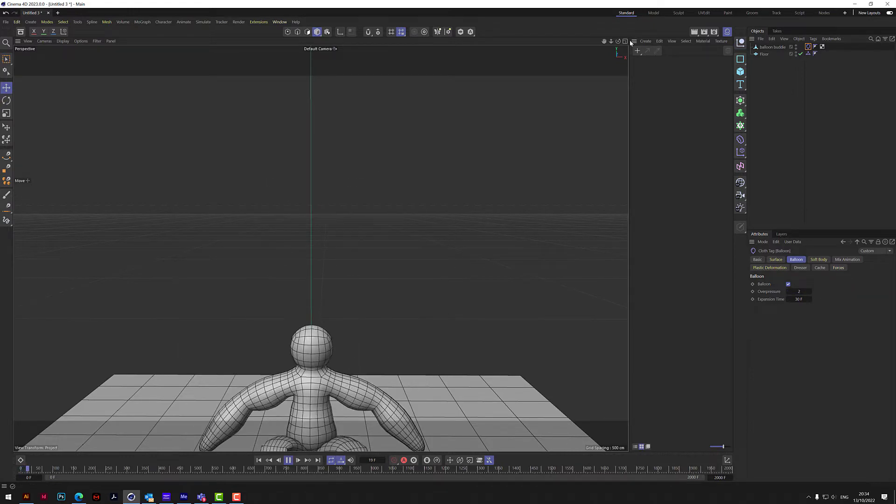
pyautogui.moveTo(604, 41); pyautogui.dragTo(577, 0)
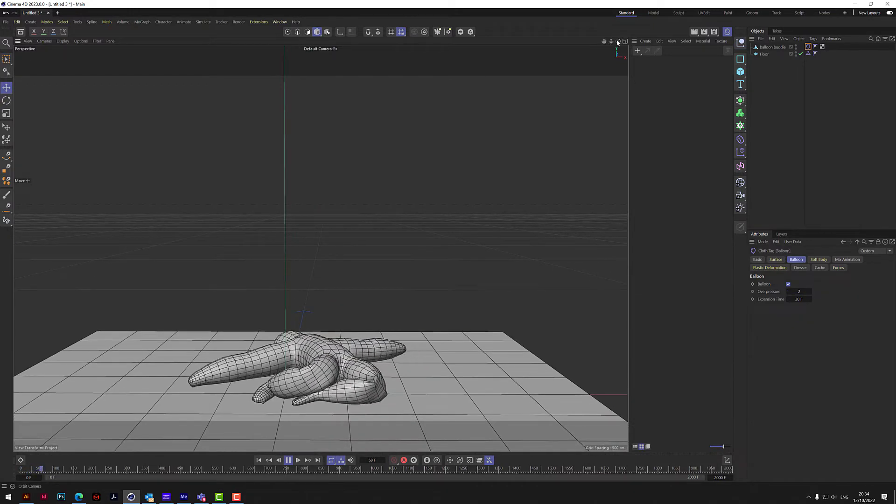
pyautogui.moveTo(618, 41); pyautogui.dragTo(569, 92)
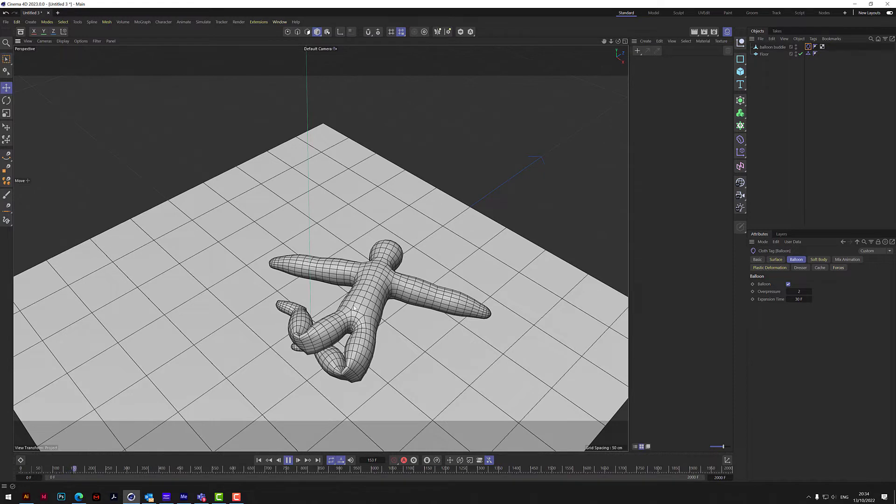
# Step: Increase the balloon overpressure to 3, rerun the simulation from the first frame, and stop it to view the inflated limbs
pyautogui.click(798, 291)
pyautogui.write('3')
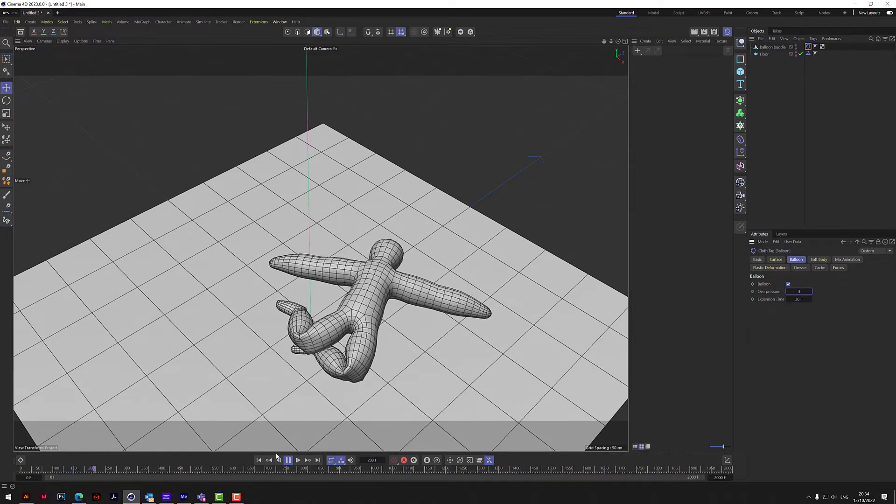
pyautogui.click(259, 460)
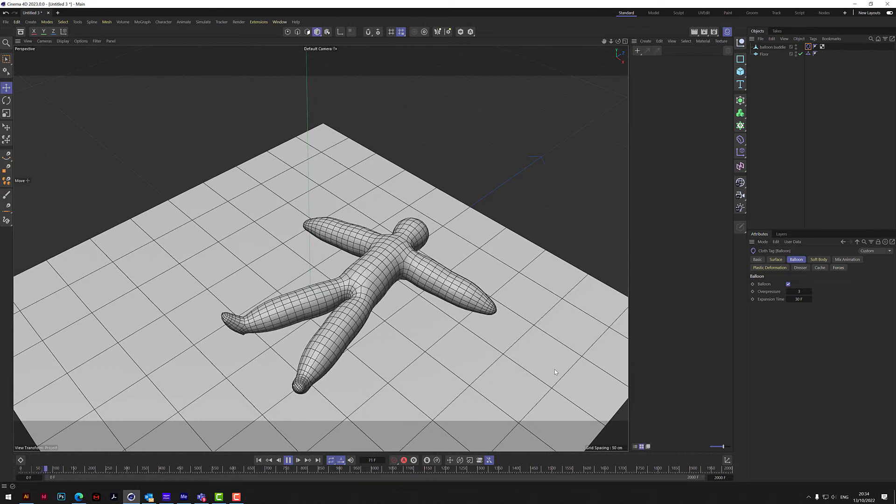
pyautogui.click(288, 460)
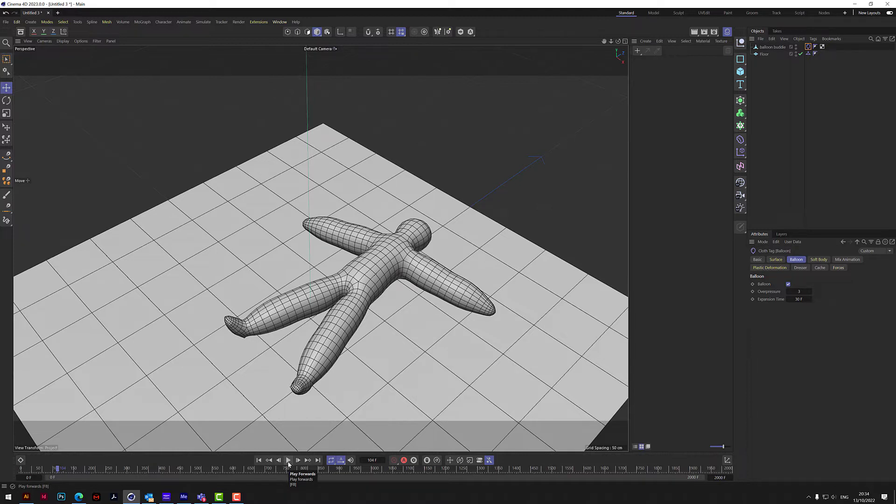
pyautogui.moveTo(617, 41)
pyautogui.mouseDown()
pyautogui.moveTo(602, 45)
pyautogui.moveTo(584, 19)
pyautogui.moveTo(619, 43)
pyautogui.mouseUp()
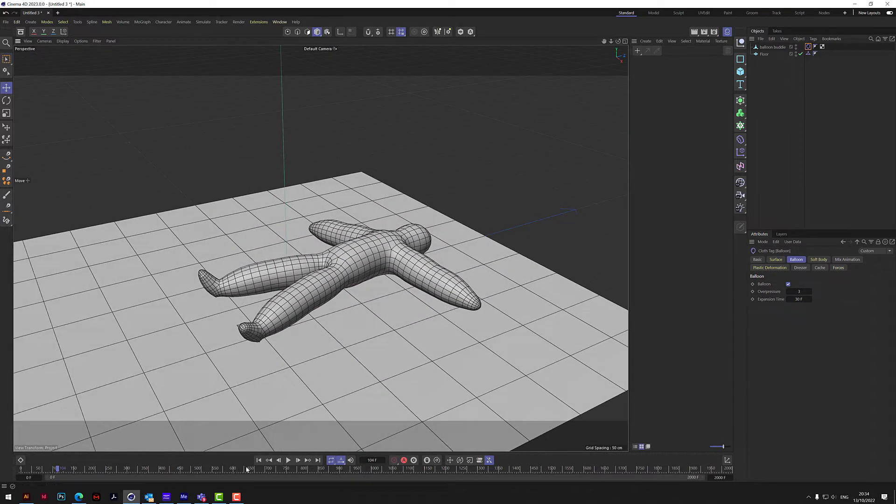
# Step: Replay the inflation from the first frame and inspect the fallen figure up close before stopping
pyautogui.click(259, 460)
pyautogui.click(288, 460)
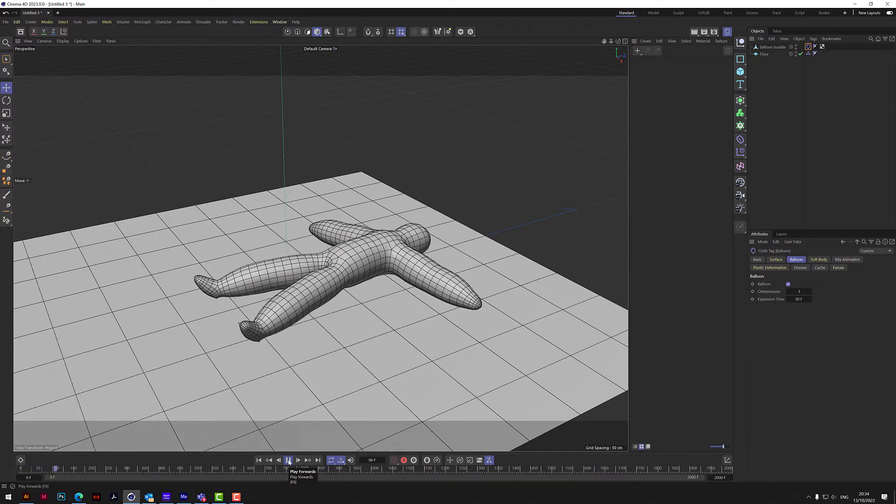
pyautogui.scroll(3, 366, 279)
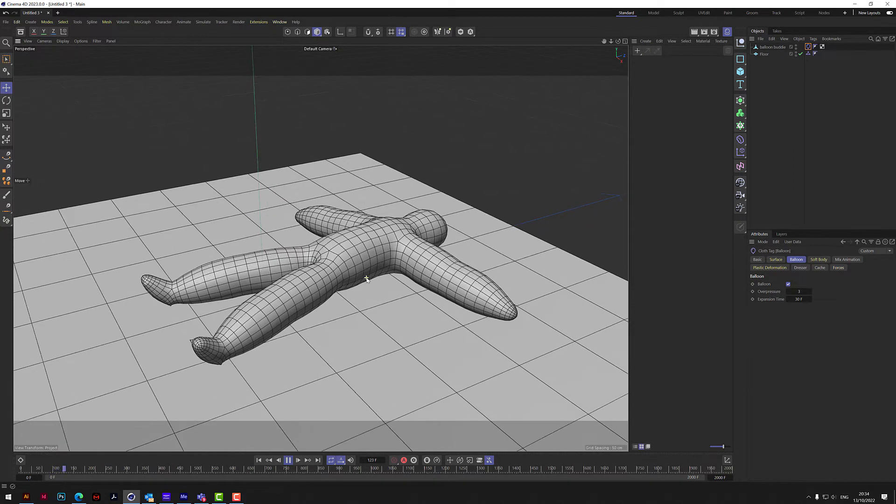
pyautogui.click(287, 460)
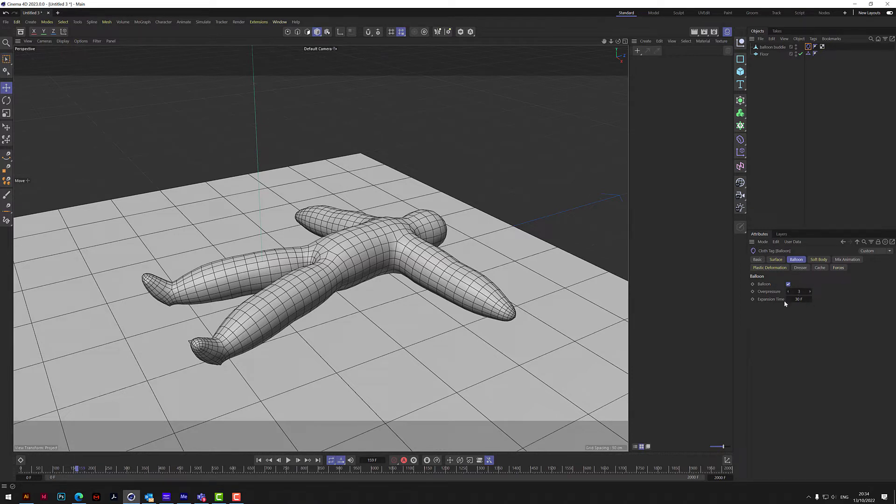
# Step: Set the balloon's expansion time to 90 frames and play the simulation from the first frame
pyautogui.click(800, 299)
pyautogui.write('90')
pyautogui.press('Return')
pyautogui.click(258, 460)
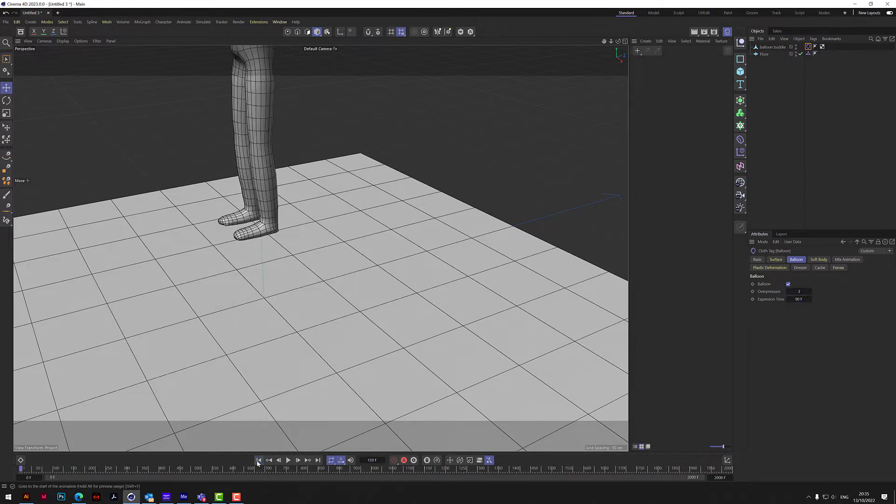
pyautogui.click(289, 460)
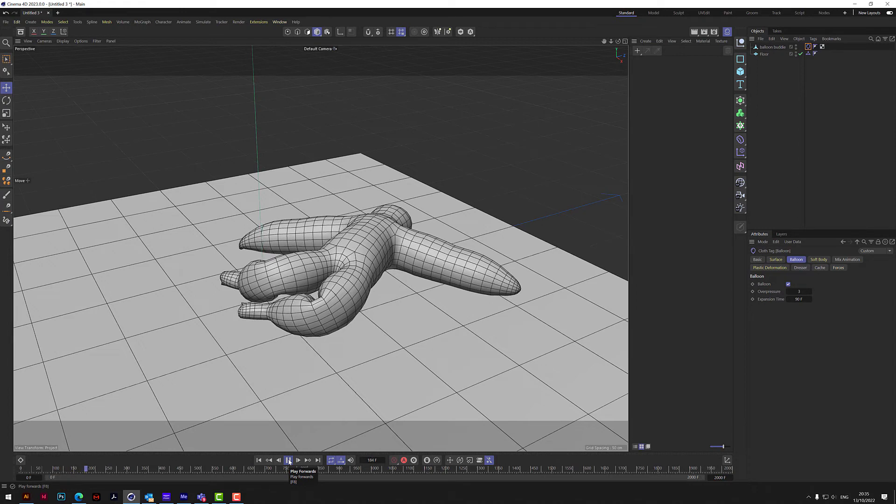
pyautogui.click(289, 461)
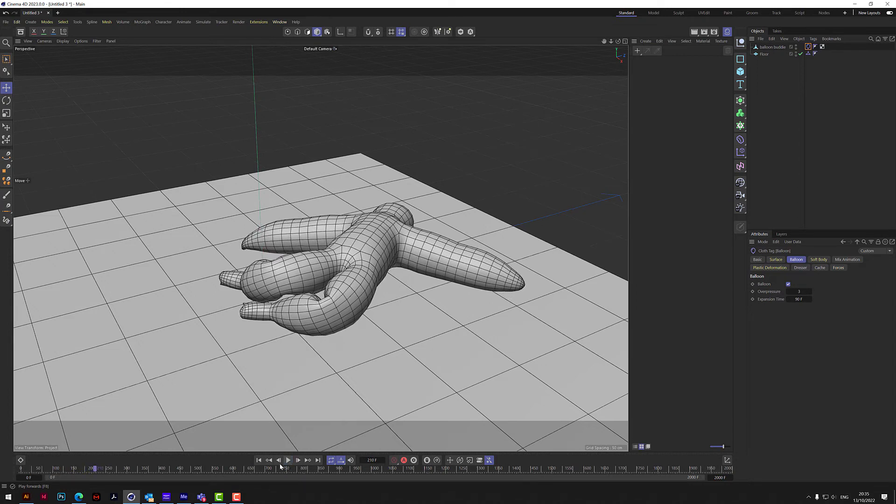
# Step: Shorten the balloon's expansion time to 10 frames and replay the simulation from the start with the whole figure in view
pyautogui.click(260, 460)
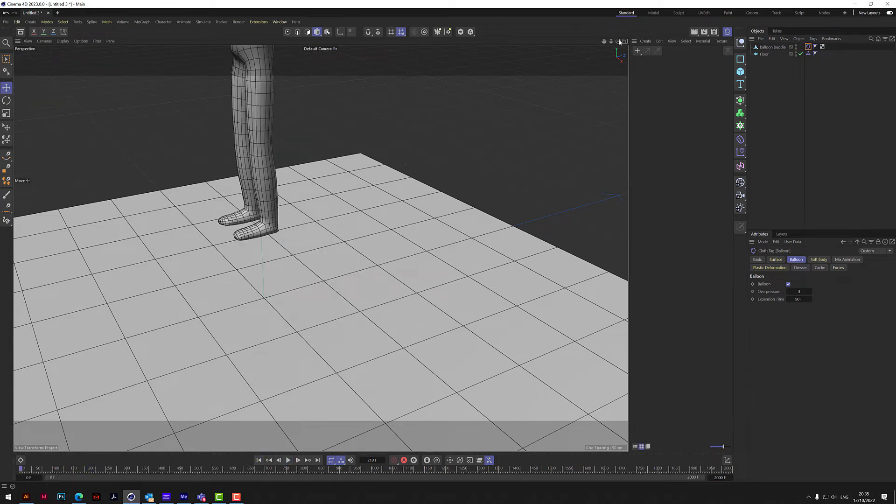
pyautogui.moveTo(611, 41); pyautogui.dragTo(675, 106)
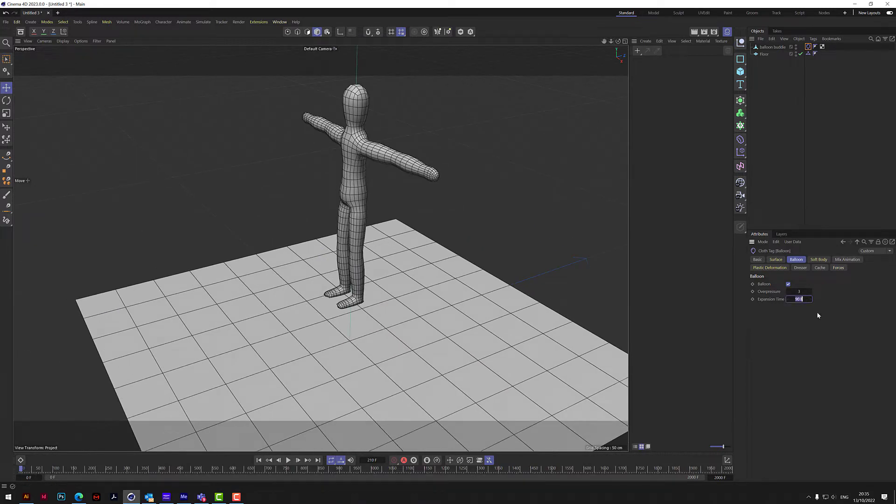
pyautogui.write('10')
pyautogui.press('Return')
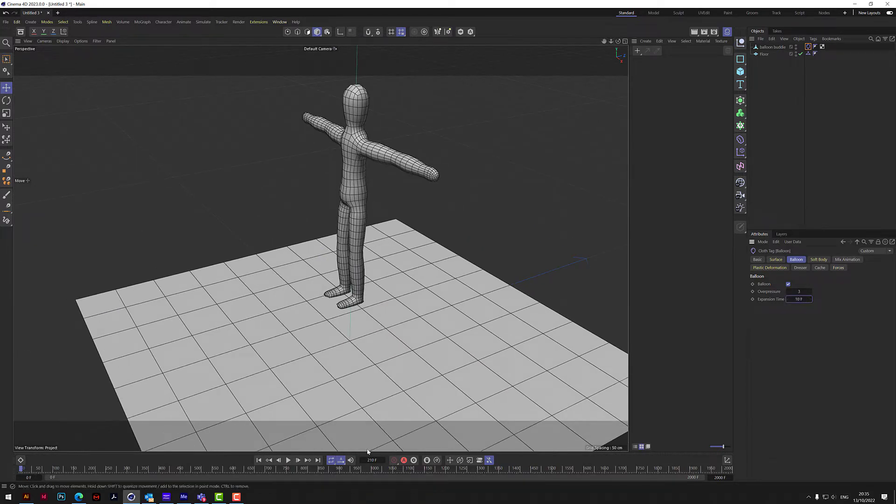
pyautogui.click(260, 461)
pyautogui.click(289, 461)
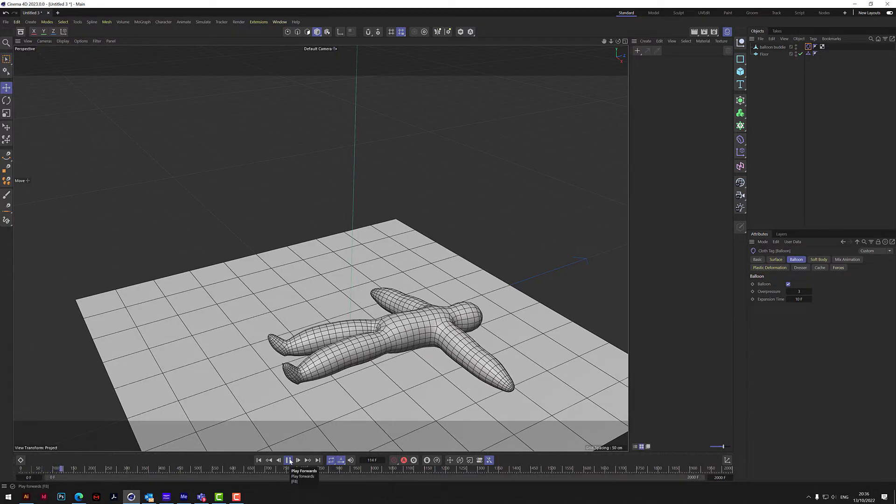
# Step: Try a balloon expansion time of 200 frames, play the simulation from the start, and return to the first frame
pyautogui.click(288, 460)
pyautogui.click(259, 460)
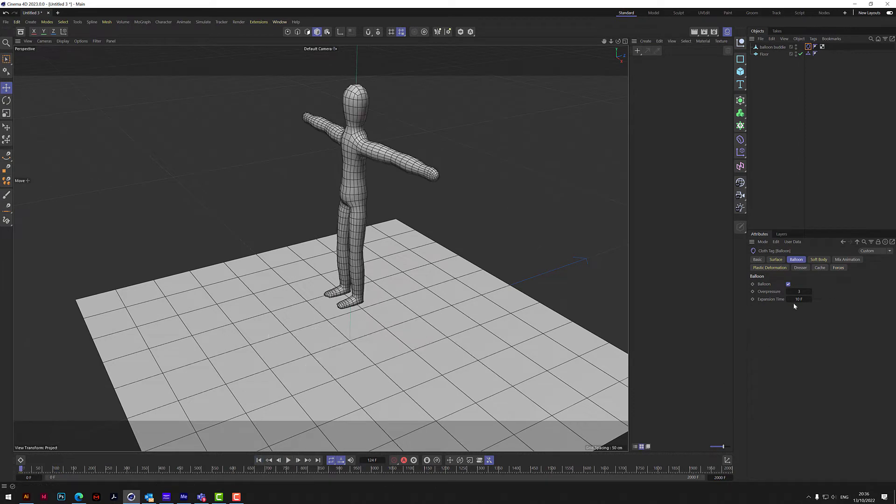
pyautogui.click(799, 299)
pyautogui.write('200')
pyautogui.press('Return')
pyautogui.click(288, 460)
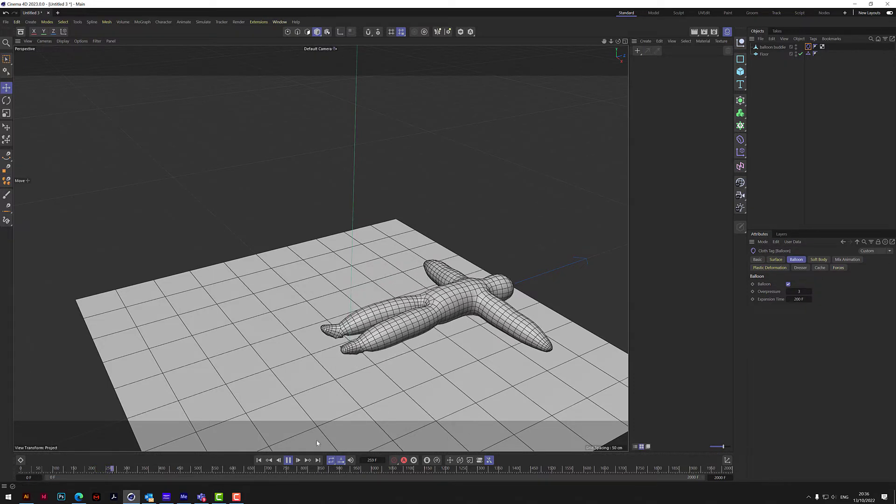
pyautogui.click(287, 460)
pyautogui.click(259, 460)
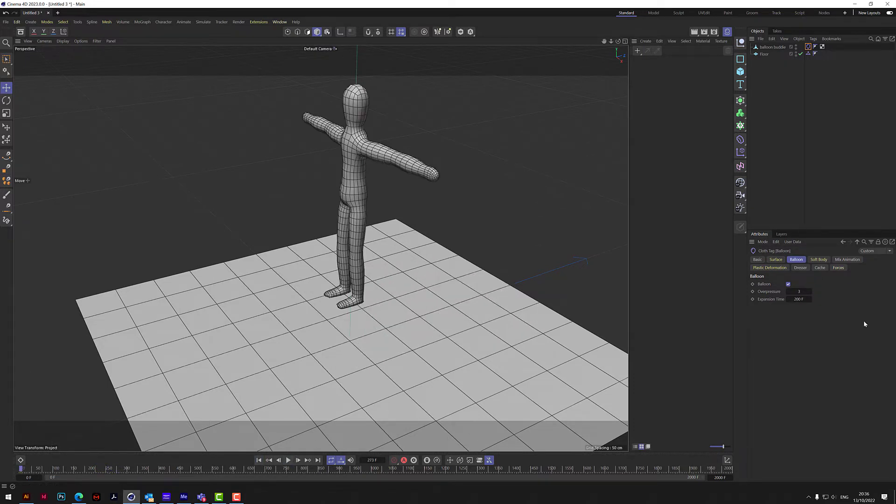
# Step: Set the balloon's expansion time to 90 frames and go to the first frame of the animation
pyautogui.doubleClick(799, 299)
pyautogui.write('90')
pyautogui.press('Return')
pyautogui.click(259, 460)
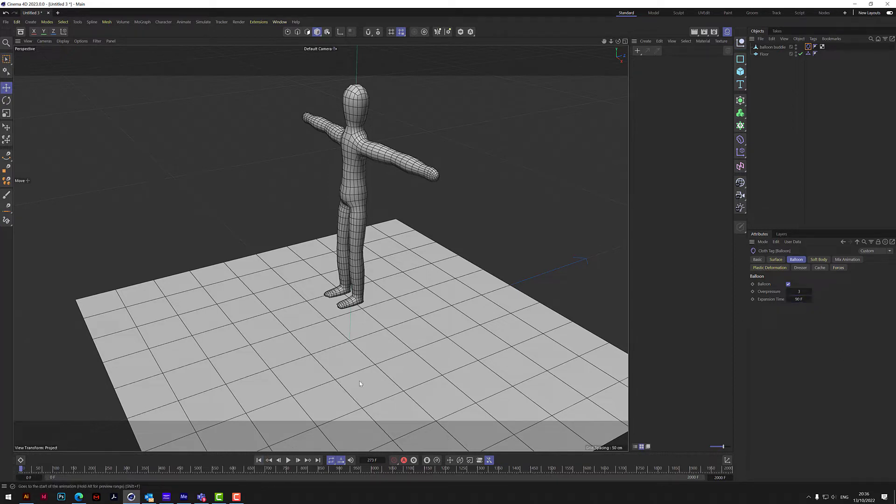
# Step: View the figure from the front, play the inflation twice, stopping the second run near frame 15, and return to the first frame
pyautogui.moveTo(618, 41); pyautogui.dragTo(417, 112)
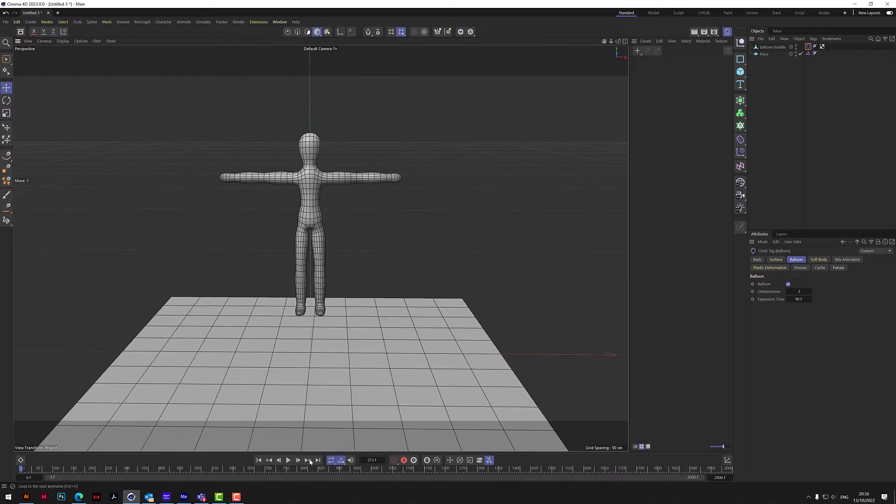
pyautogui.click(288, 460)
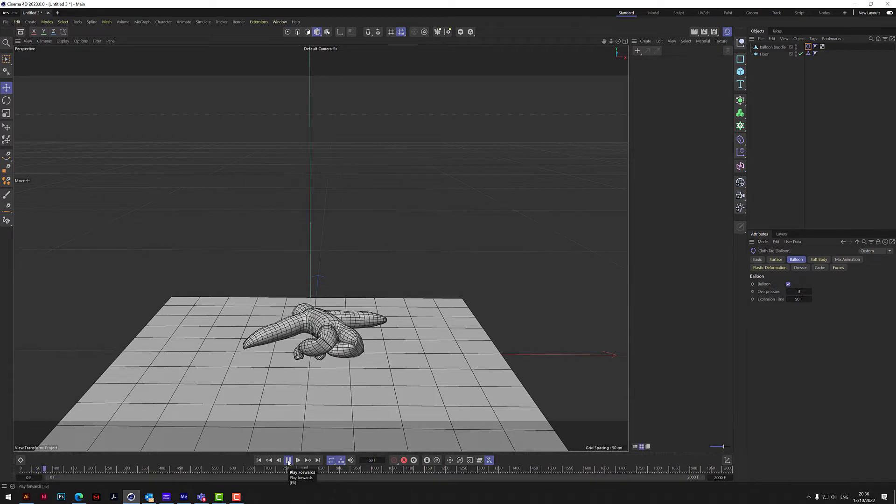
pyautogui.click(289, 460)
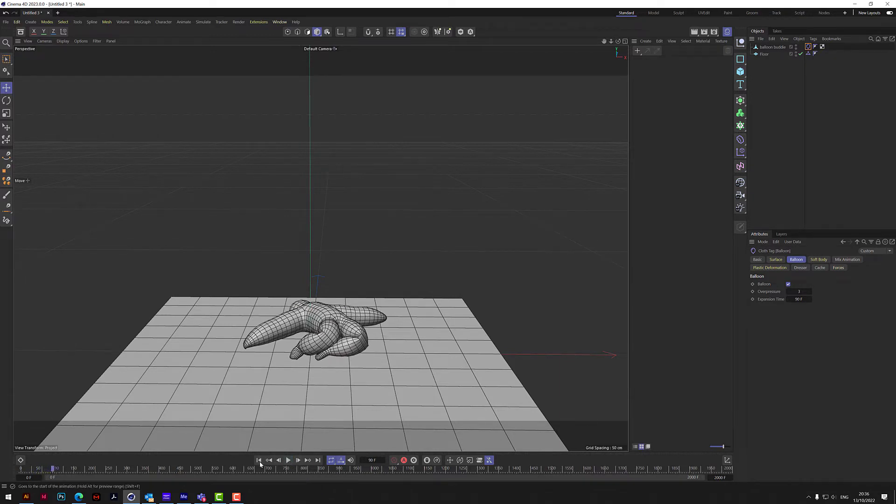
pyautogui.click(258, 460)
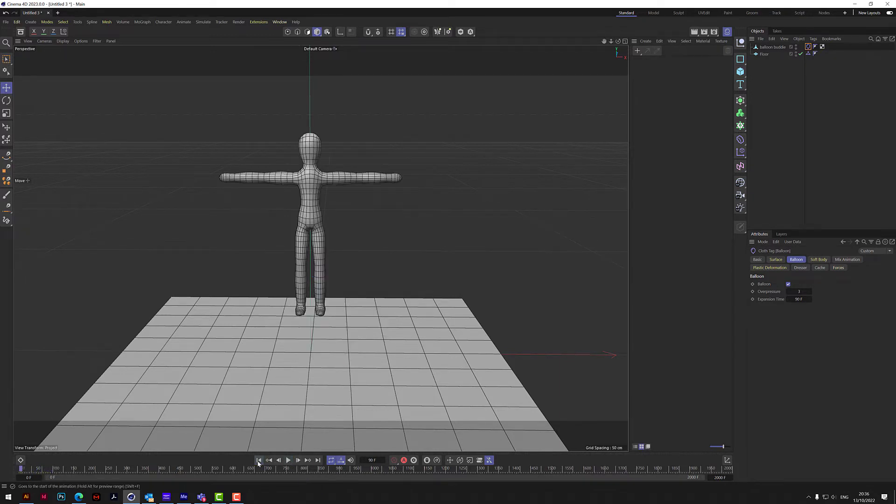
pyautogui.click(288, 460)
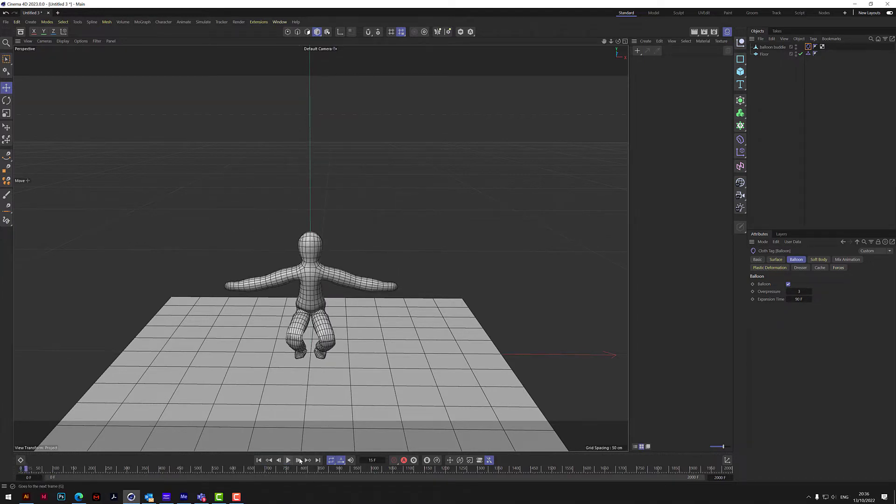
pyautogui.click(288, 460)
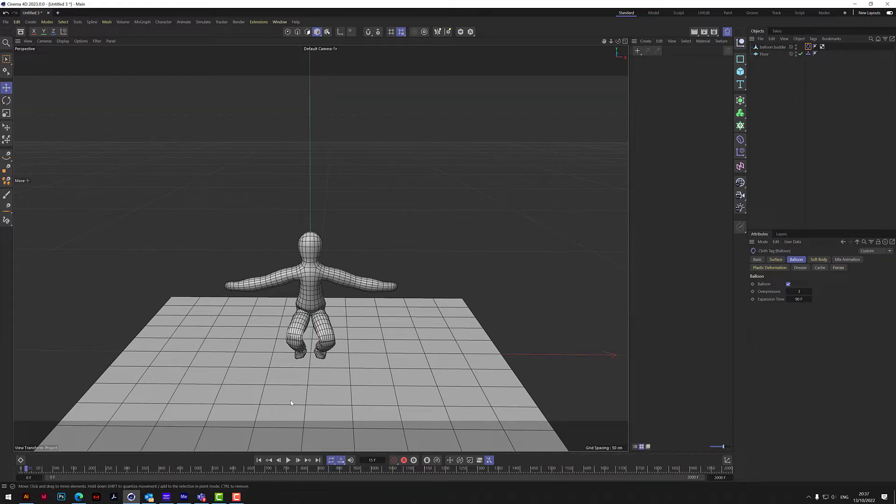
pyautogui.click(260, 460)
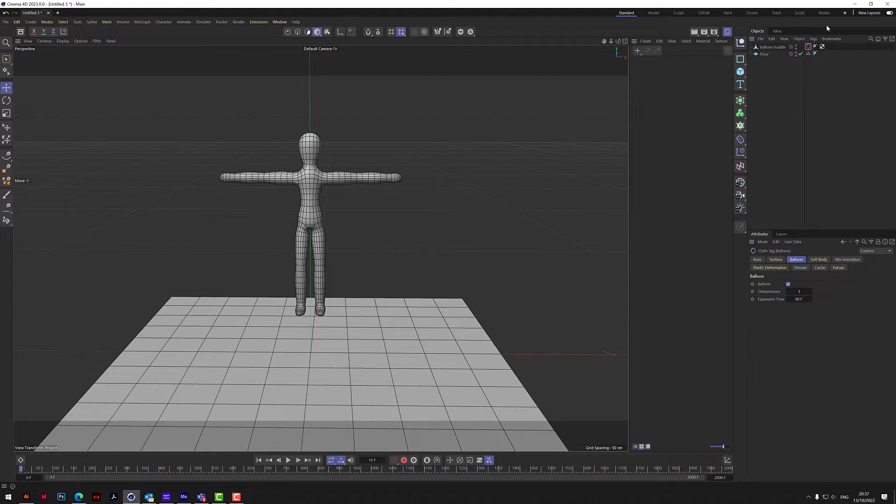
# Step: Add a Vertex Map tag to the balloon buddie object
pyautogui.click(772, 47)
pyautogui.rightClick(772, 48)
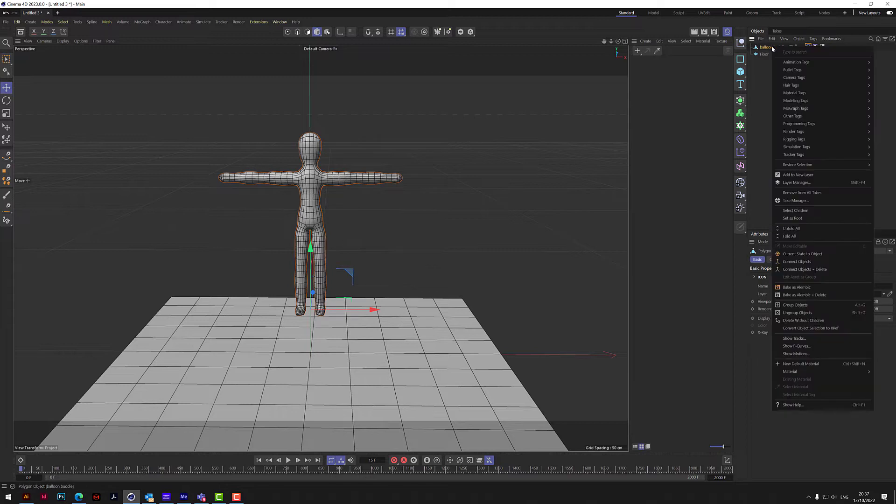
pyautogui.moveTo(799, 118)
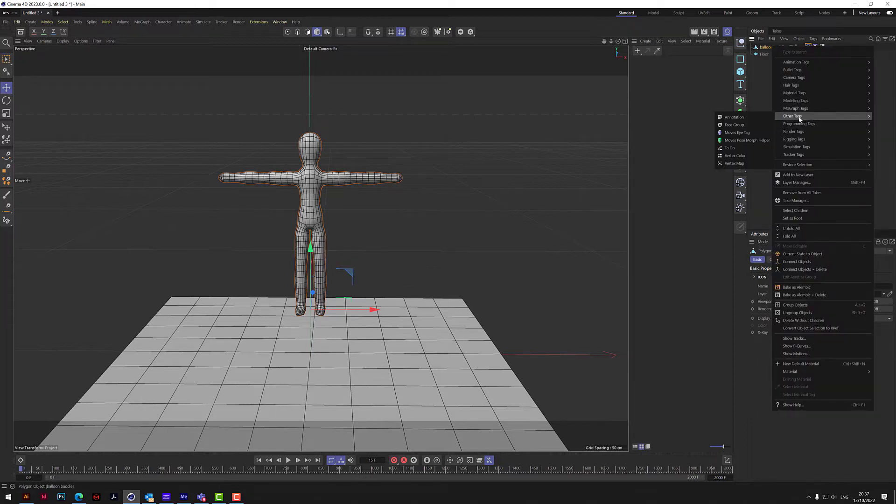
pyautogui.click(733, 165)
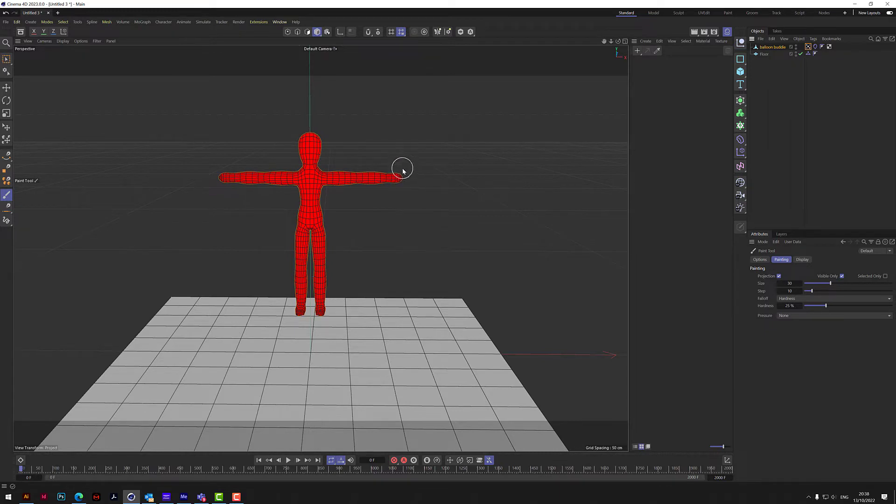
# Step: Turn off Visible Only for the Paint Tool and paint vertex weights all around the hand at the end of one arm
pyautogui.click(841, 276)
pyautogui.moveTo(401, 163); pyautogui.dragTo(403, 184)
pyautogui.moveTo(617, 42)
pyautogui.mouseDown()
pyautogui.moveTo(523, 50)
pyautogui.moveTo(491, 41)
pyautogui.moveTo(620, 42)
pyautogui.moveTo(604, 43)
pyautogui.mouseUp()
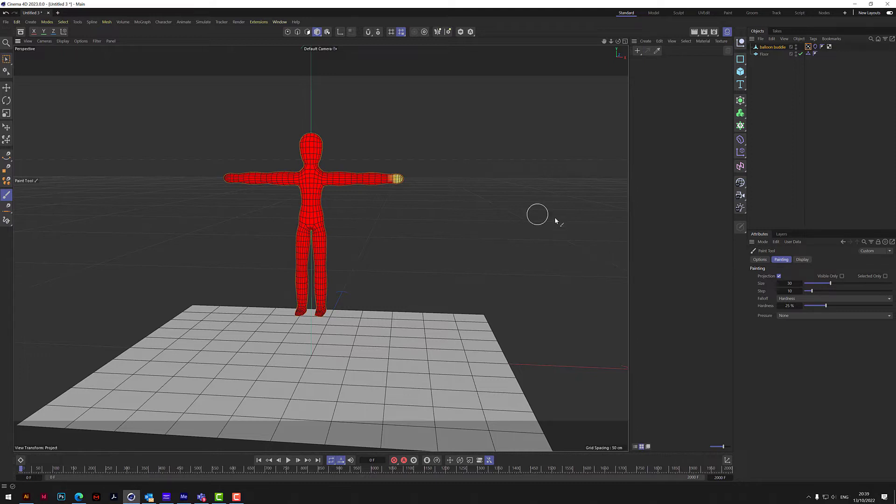
# Step: Enable Use Fields on the Vertex Map tag and set its Freeze layer's mode to Grow
pyautogui.click(808, 47)
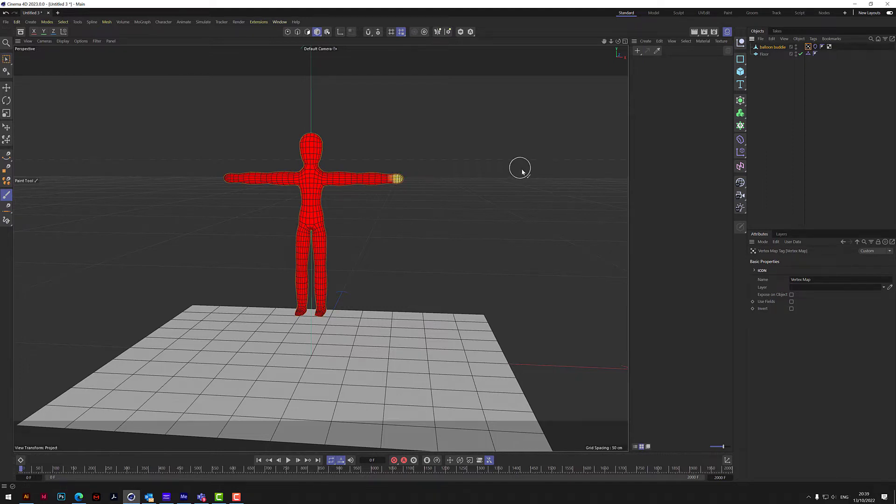
pyautogui.click(791, 302)
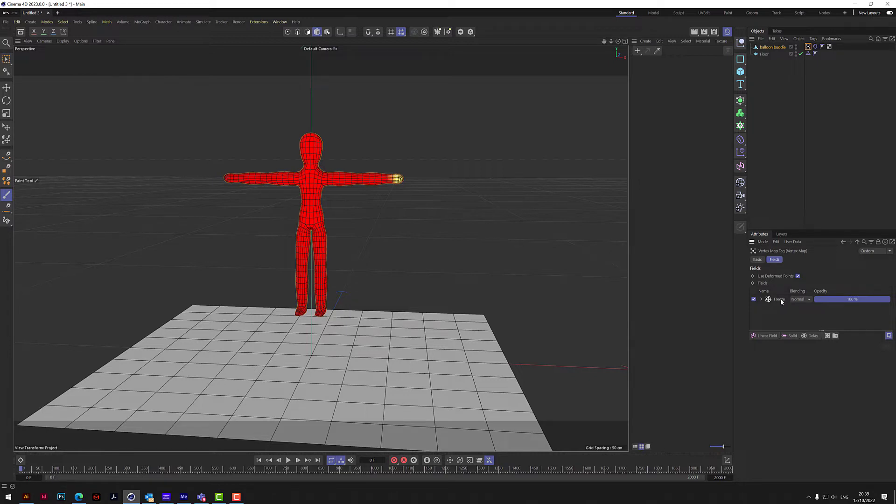
pyautogui.click(780, 299)
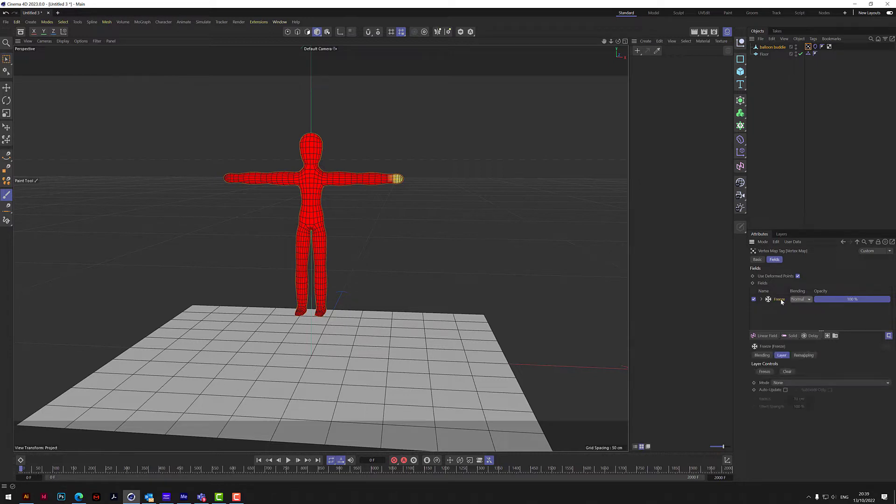
pyautogui.click(784, 383)
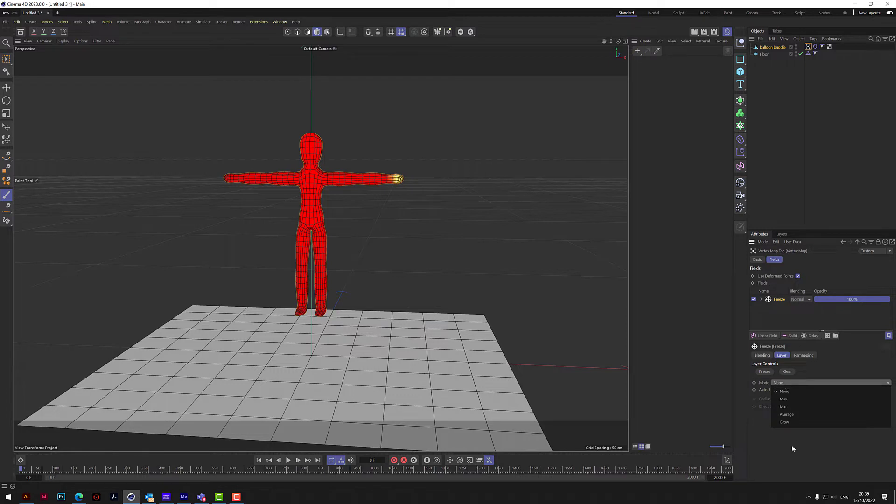
pyautogui.click(789, 422)
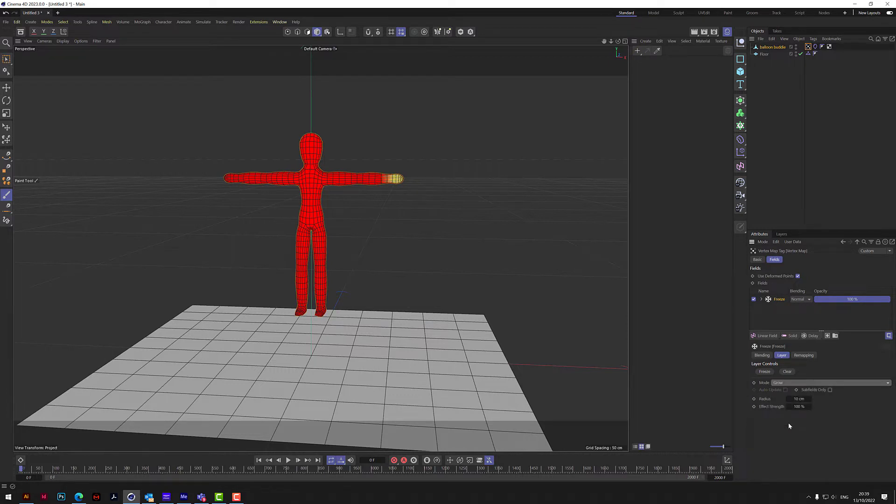
# Step: Set the Freeze layer's Radius to 15 cm and its Effect Strength to 30%
pyautogui.click(803, 400)
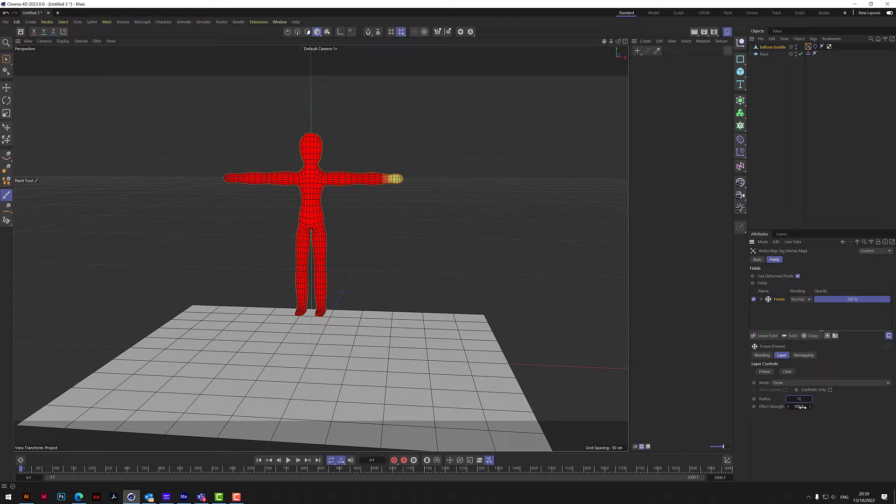
pyautogui.click(800, 406)
pyautogui.write('30')
pyautogui.press('Return')
# Step: Play the simulation to watch the vertex map grow across the falling figure, then return to the first frame
pyautogui.click(288, 460)
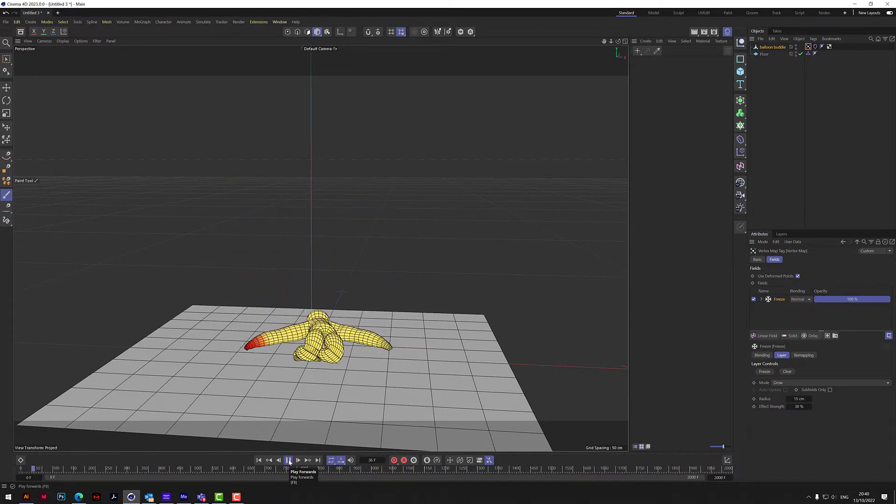
pyautogui.click(288, 461)
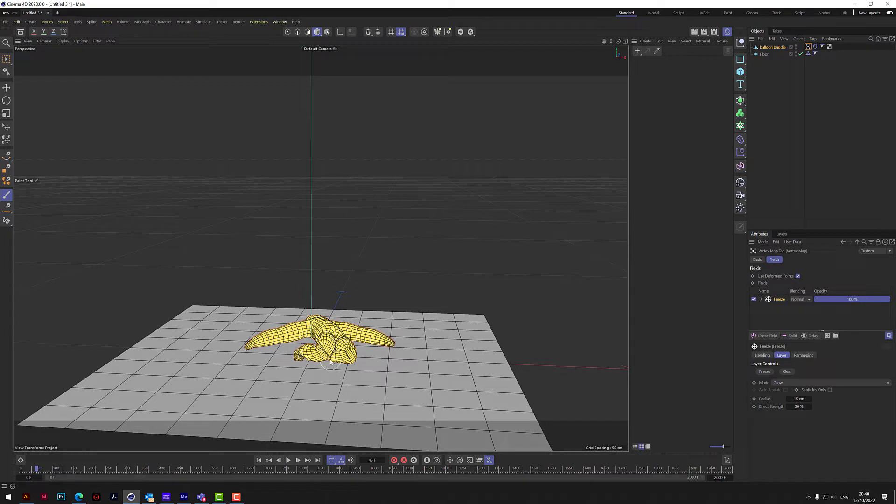
pyautogui.click(259, 461)
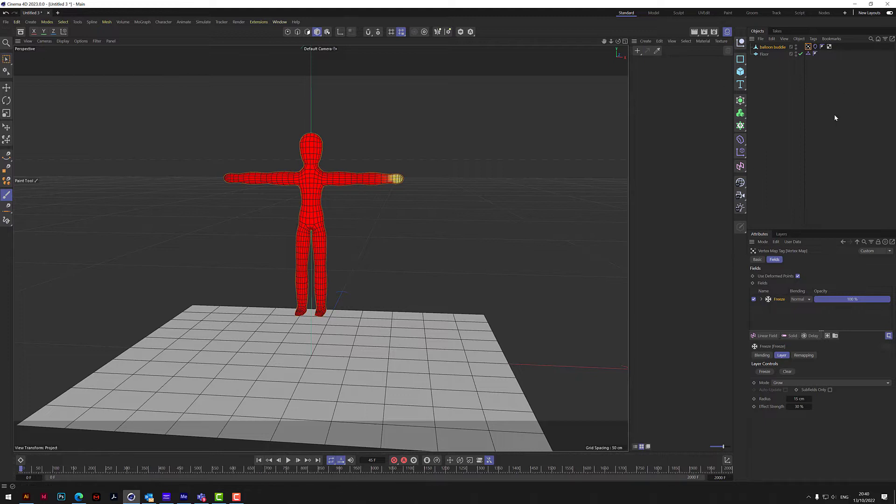
# Step: Set the cloth tag's Bendiness to 5 and Stretchiness to 20, link the Vertex Map to both, and play the simulation
pyautogui.click(815, 47)
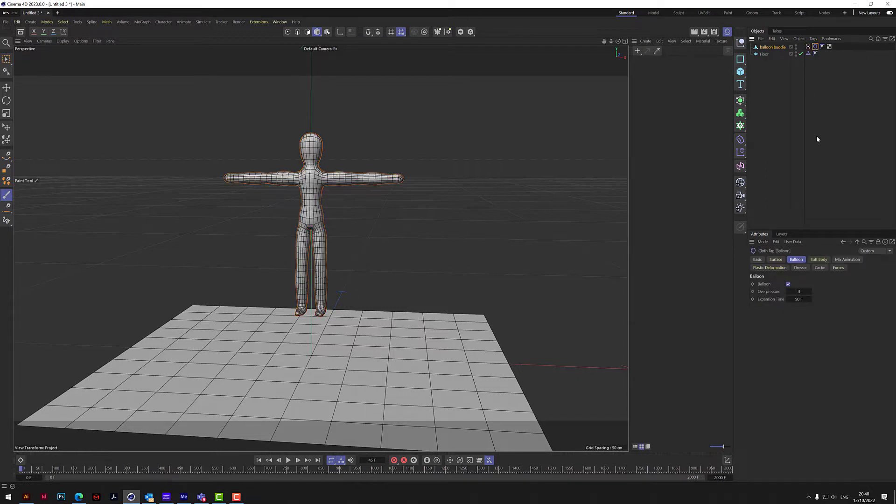
pyautogui.click(776, 259)
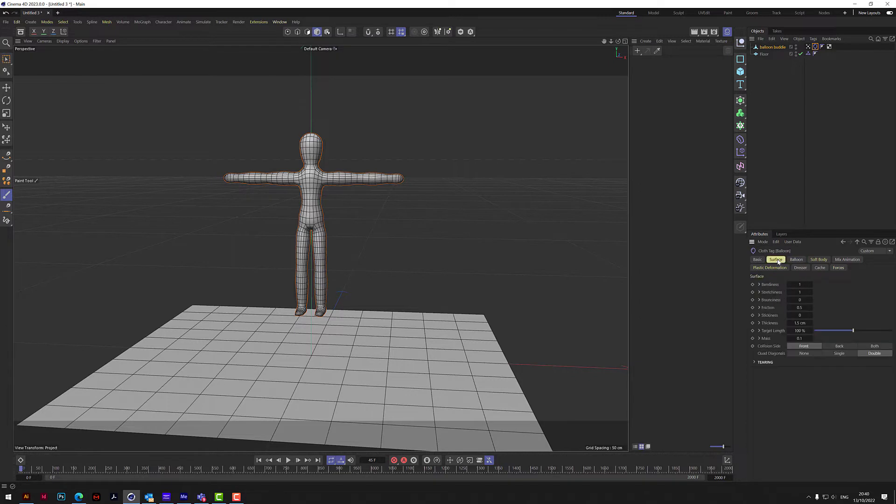
pyautogui.click(759, 284)
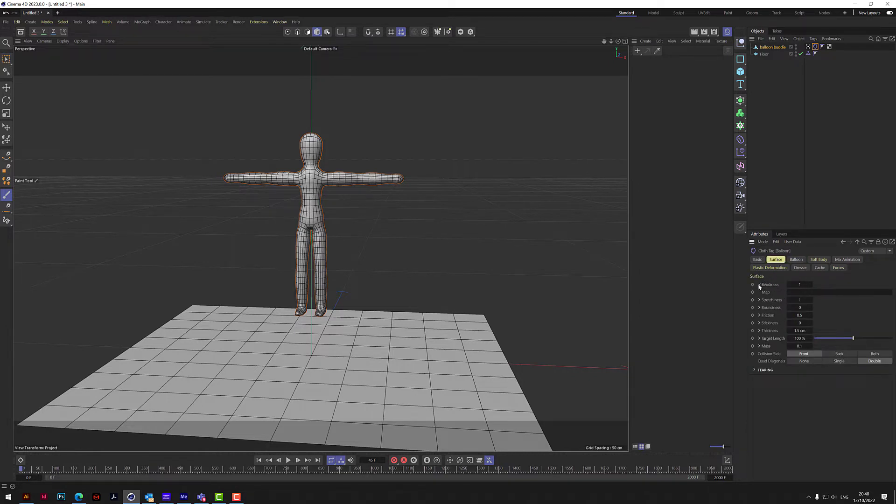
pyautogui.click(759, 299)
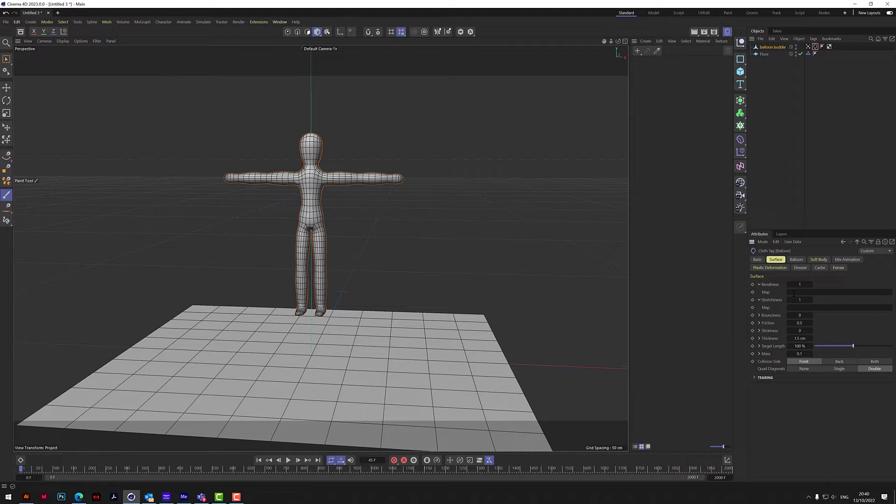
pyautogui.click(810, 283)
pyautogui.click(802, 284)
pyautogui.write('5')
pyautogui.press('Tab')
pyautogui.moveTo(808, 48); pyautogui.dragTo(809, 277)
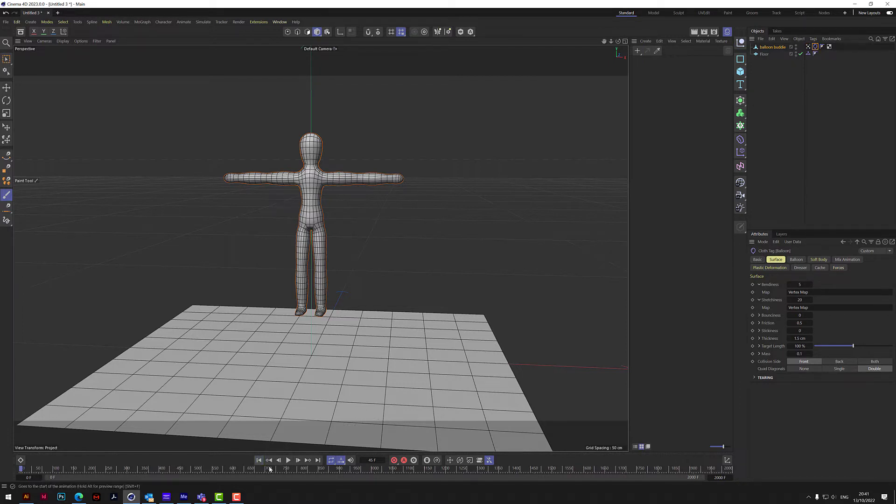
pyautogui.click(288, 461)
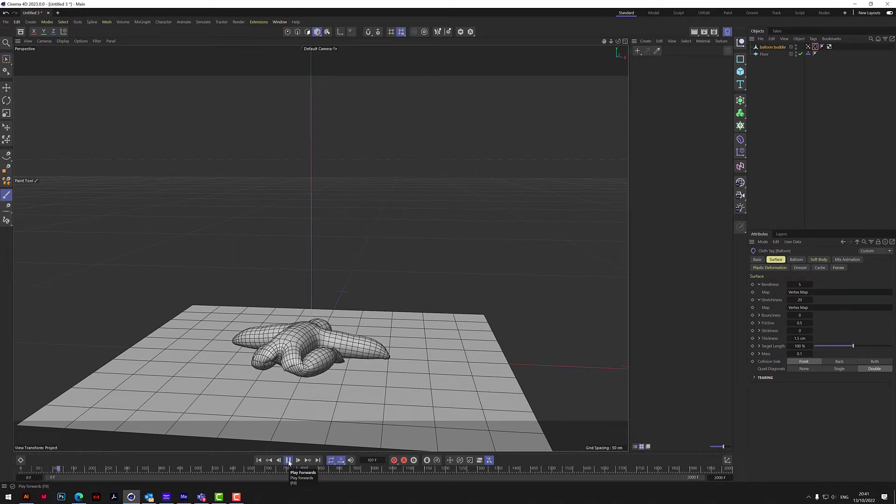
pyautogui.click(289, 461)
# Step: Raise the cloth's Stretchiness to 60 and Bendiness to 10, replay the simulation briefly from the start, and return to the first frame
pyautogui.click(804, 300)
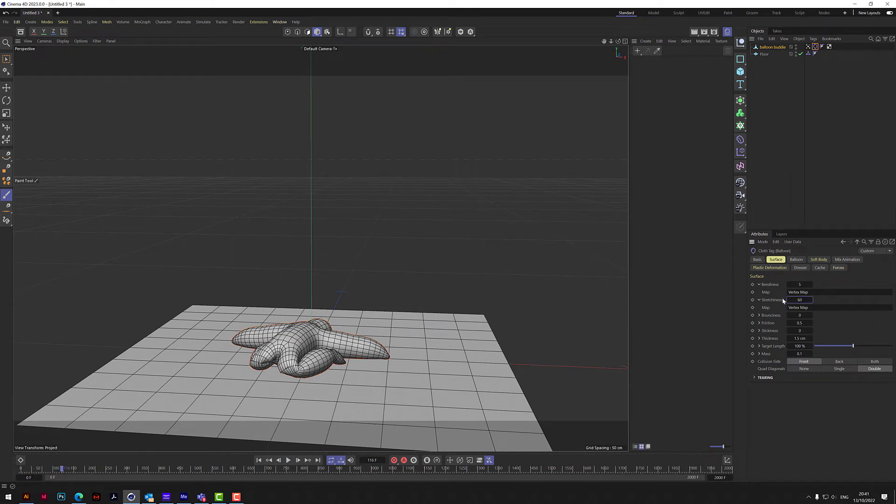
pyautogui.click(800, 285)
pyautogui.click(258, 460)
pyautogui.click(289, 460)
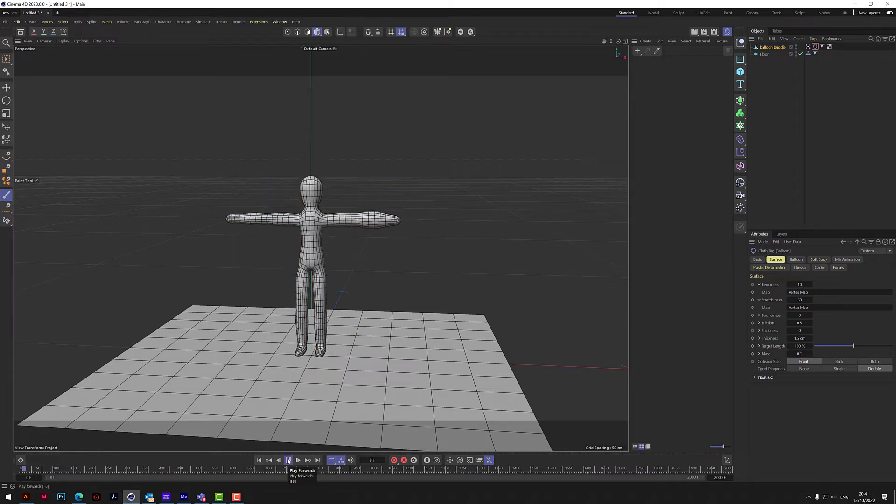
pyautogui.click(288, 459)
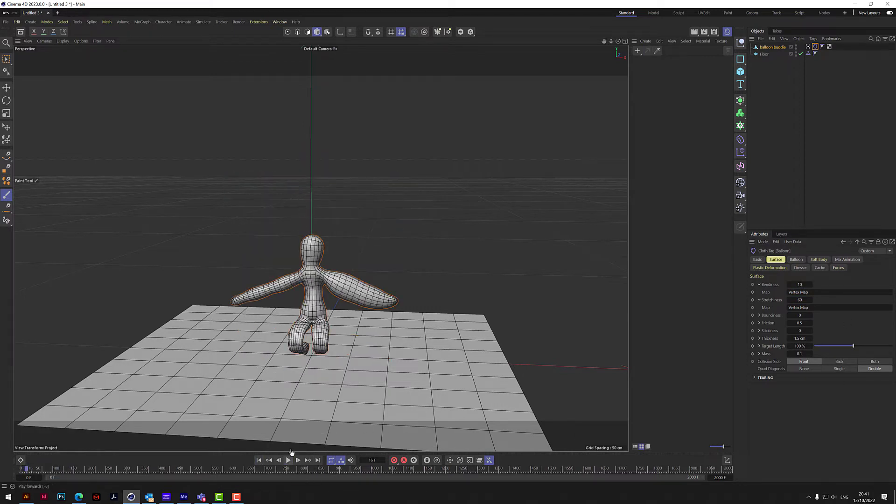
pyautogui.click(259, 460)
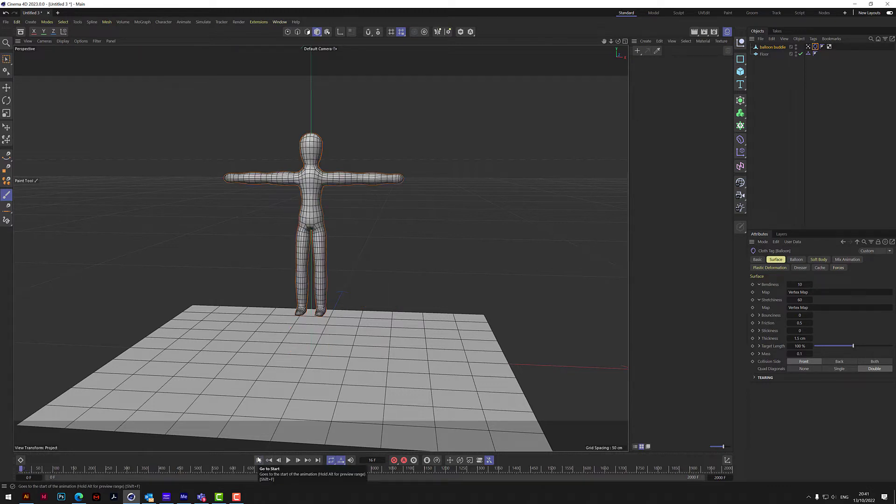
# Step: Set the Gravity in the project's simulation scene settings to 0 cm
pyautogui.hotkey('ctrl', 'd')
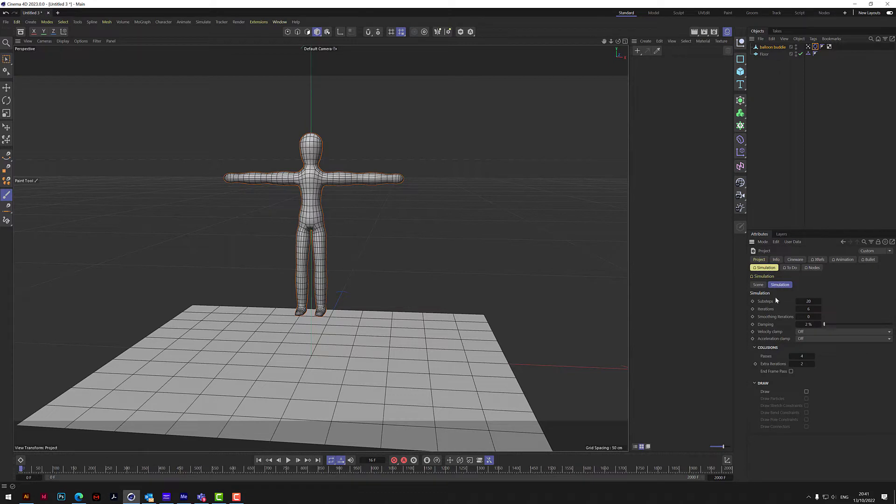
pyautogui.click(760, 287)
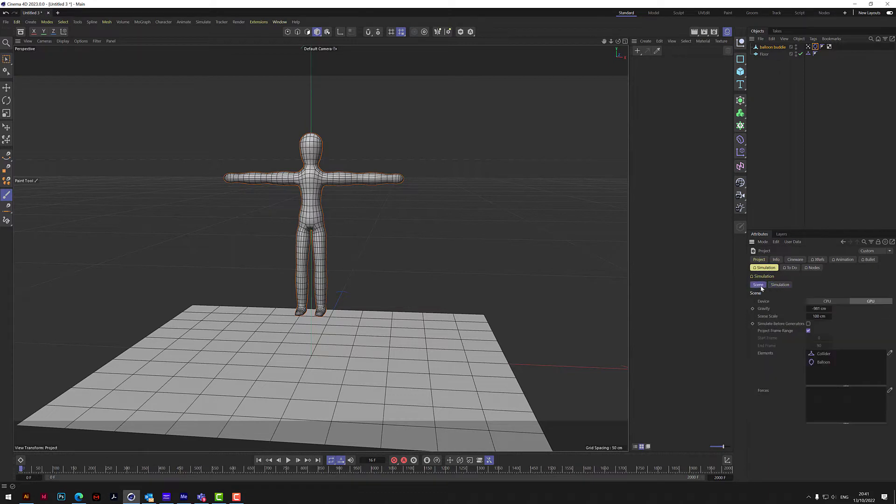
pyautogui.doubleClick(820, 309)
pyautogui.write('0')
# Step: Play the simulation from the first frame, rewind, and replay its opening frames to check how the weightless figure inflates
pyautogui.moveTo(618, 41); pyautogui.dragTo(619, 42)
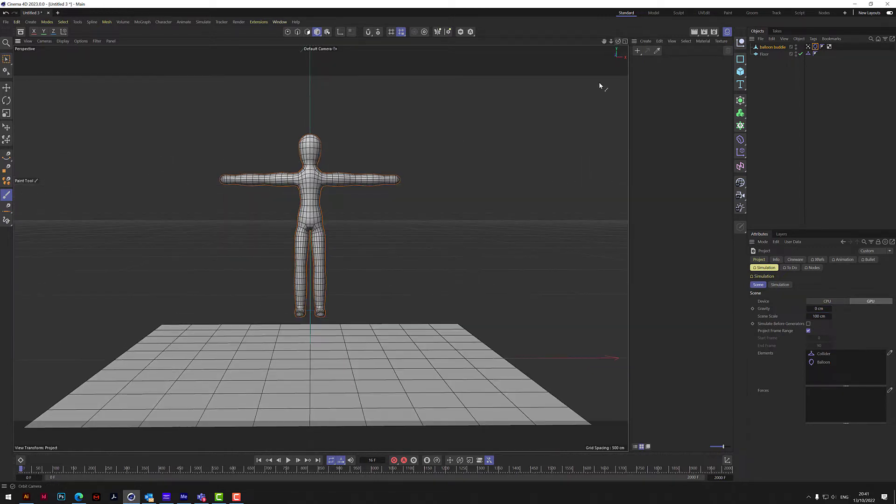
pyautogui.click(260, 460)
pyautogui.click(289, 460)
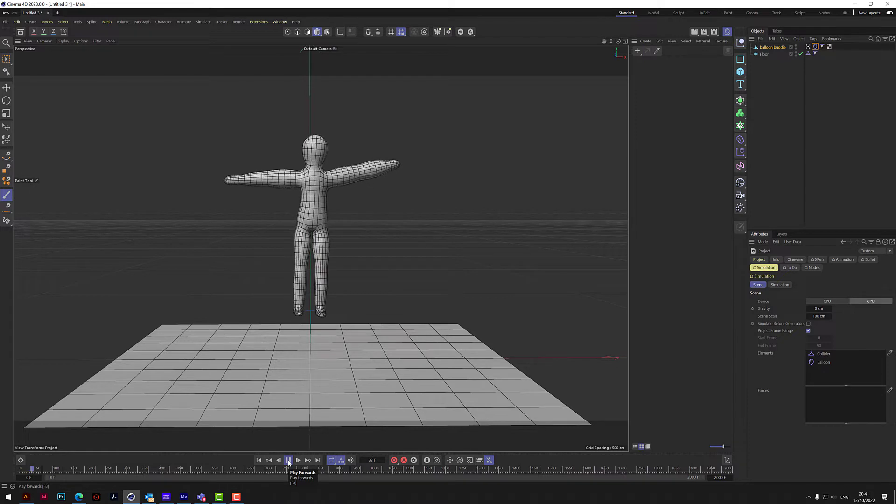
pyautogui.click(289, 460)
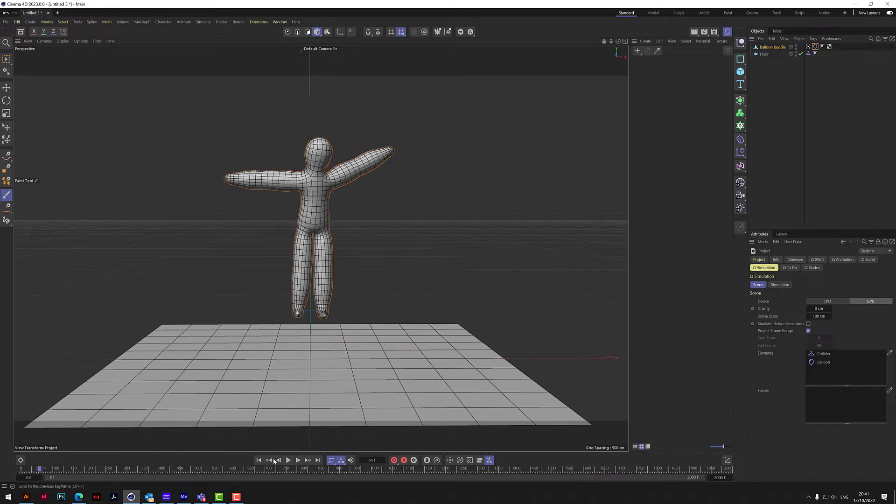
pyautogui.click(259, 460)
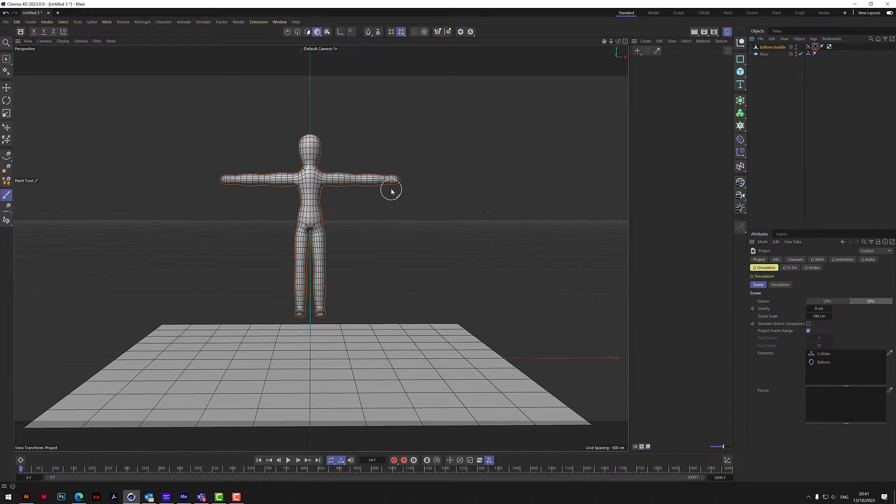
pyautogui.click(288, 460)
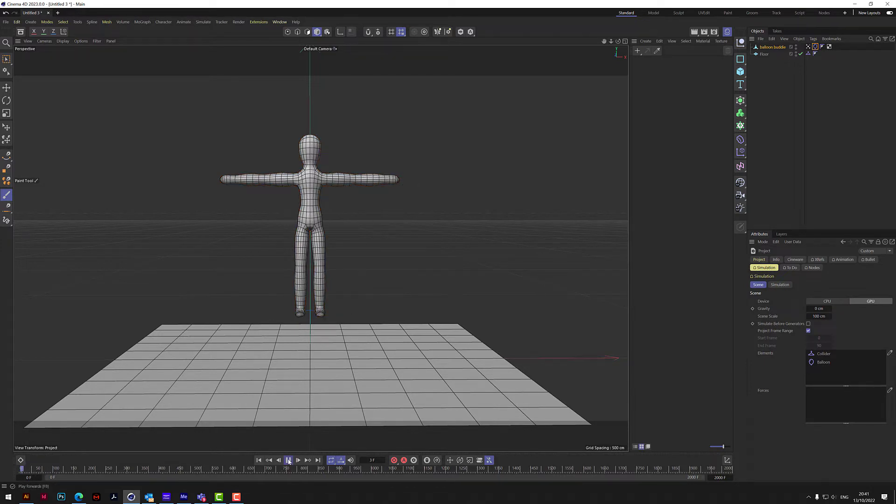
pyautogui.click(289, 460)
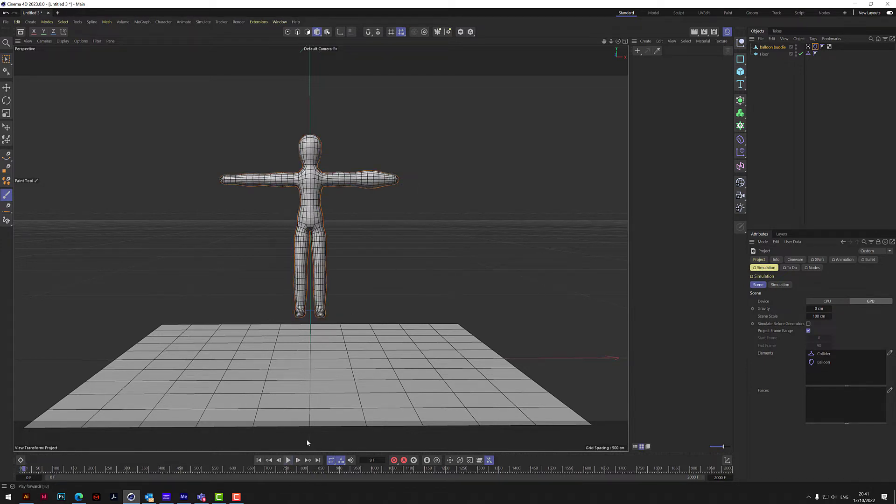
# Step: Set the cloth tag's Balloon Overpressure to 10, play the simulation, and return to the first frame
pyautogui.click(814, 47)
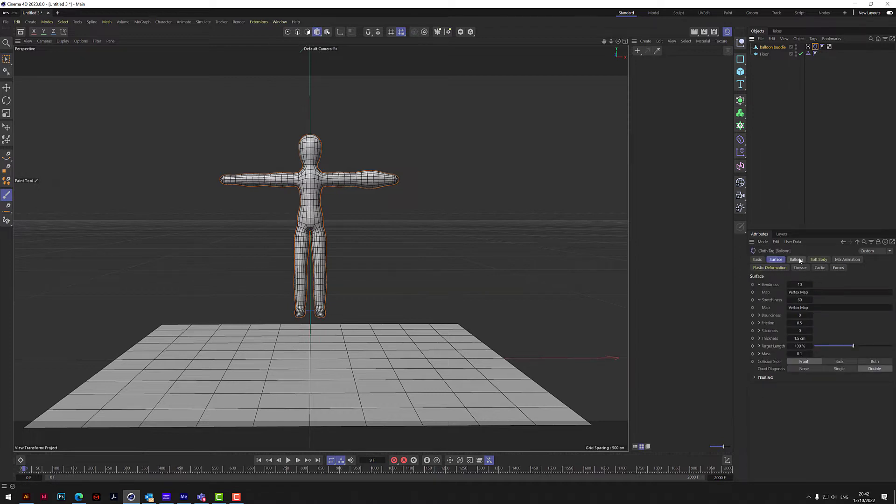
pyautogui.click(798, 259)
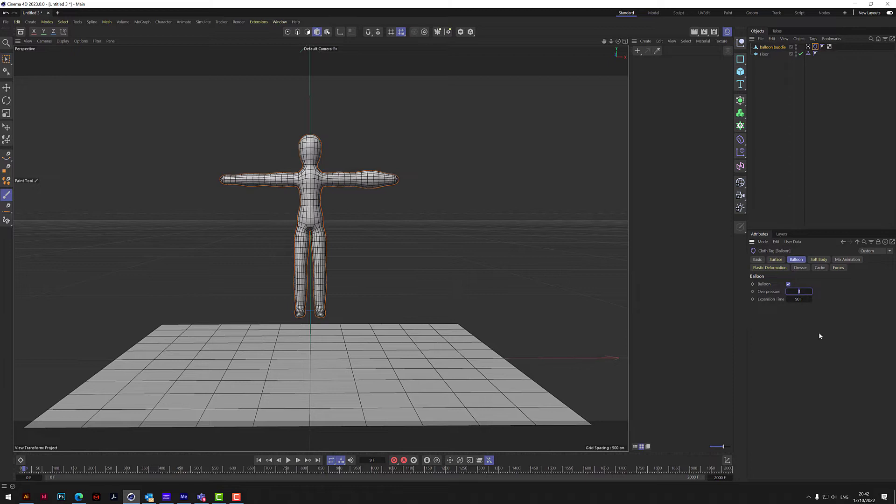
pyautogui.write('10')
pyautogui.press('Return')
pyautogui.click(287, 460)
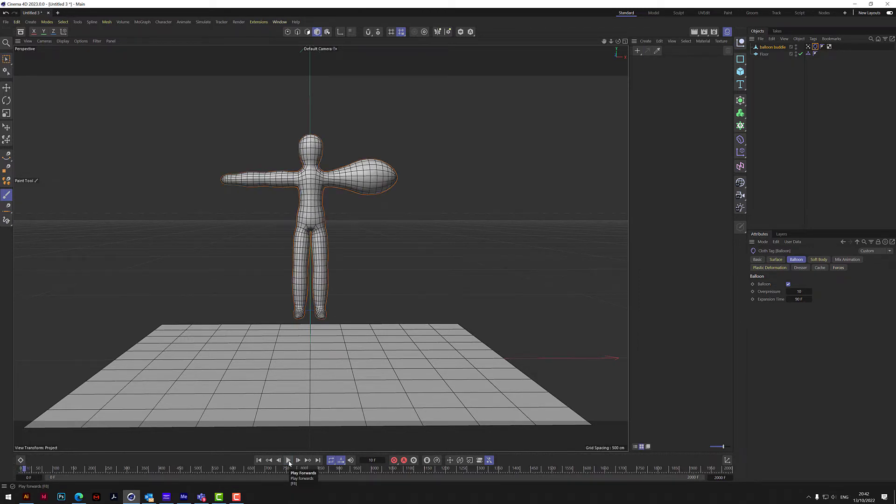
pyautogui.click(289, 460)
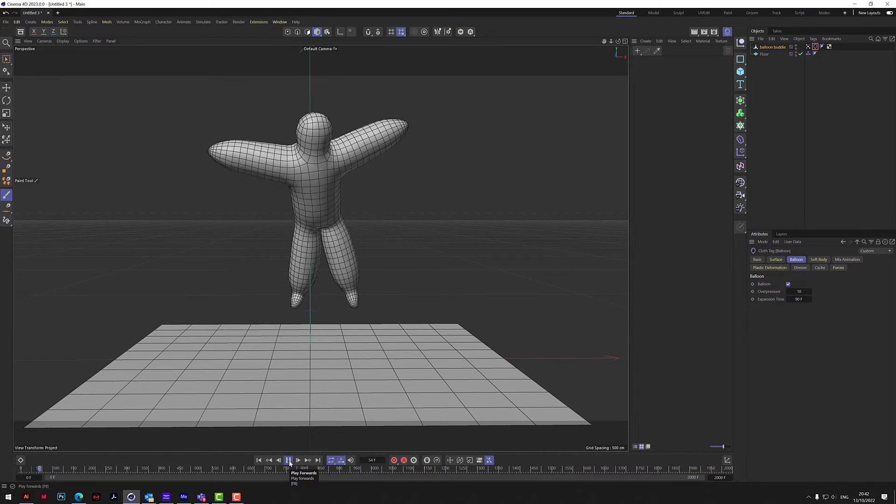
pyautogui.click(289, 460)
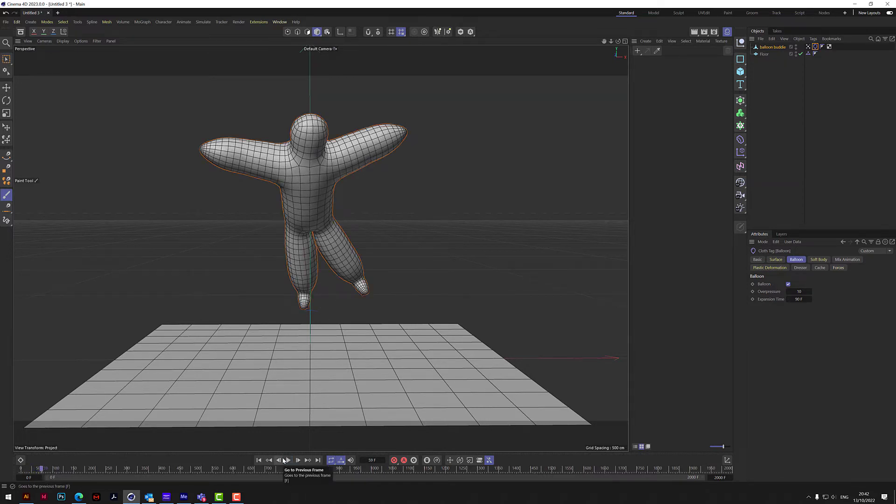
pyautogui.click(259, 460)
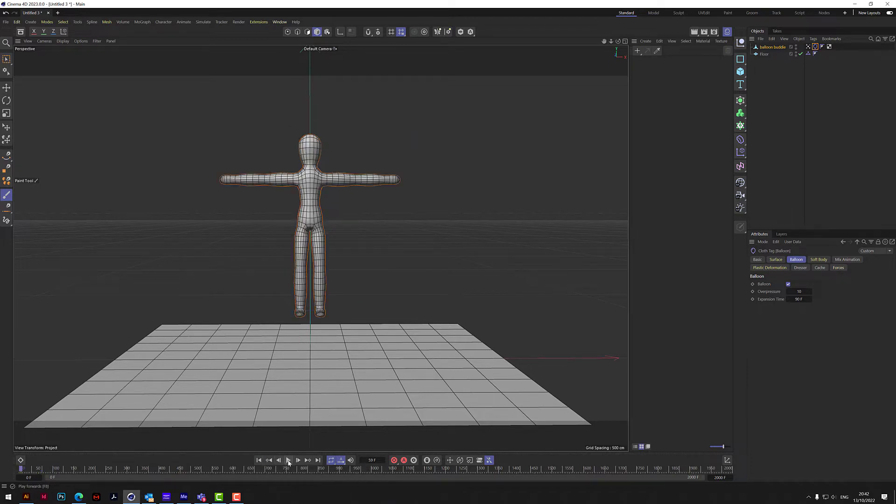
# Step: Replay the simulation from the start several times to study how inflation spreads from the hand through the body, and rewind
pyautogui.click(289, 460)
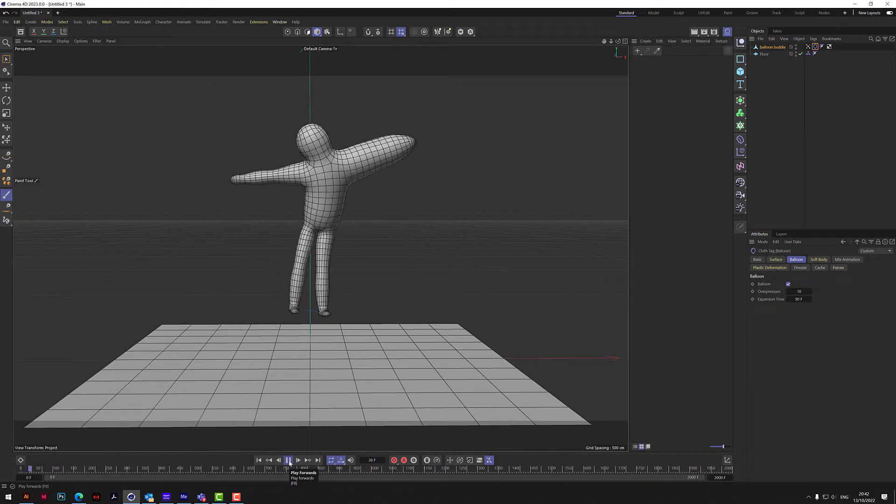
pyautogui.click(289, 461)
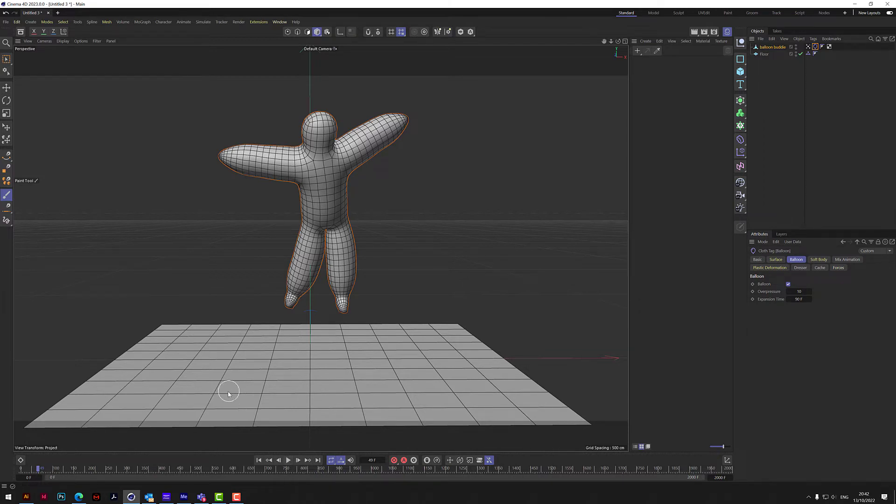
pyautogui.click(259, 460)
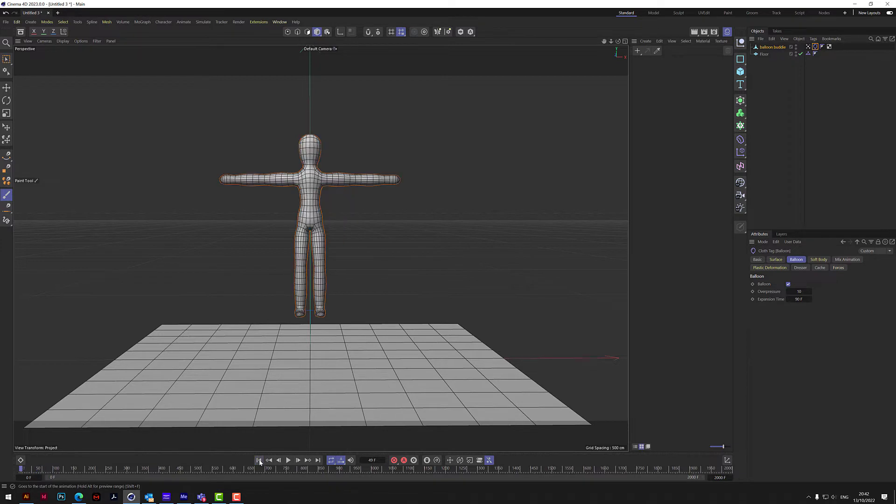
pyautogui.click(289, 461)
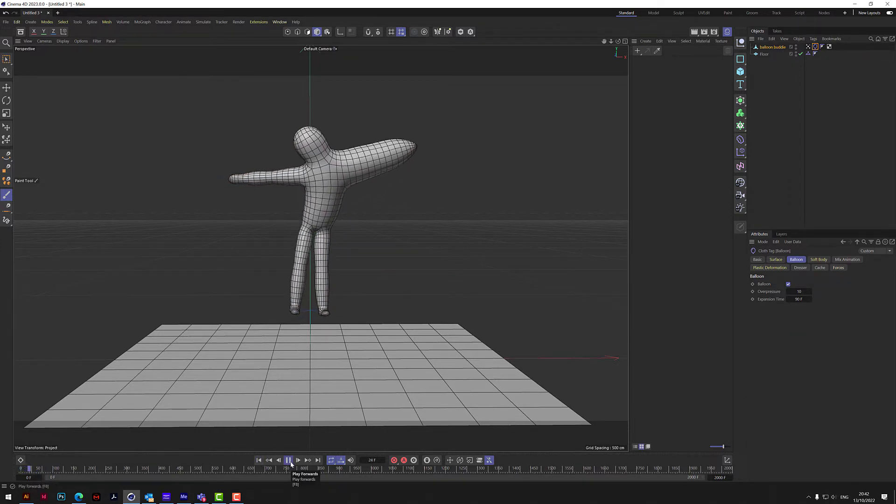
pyautogui.click(288, 461)
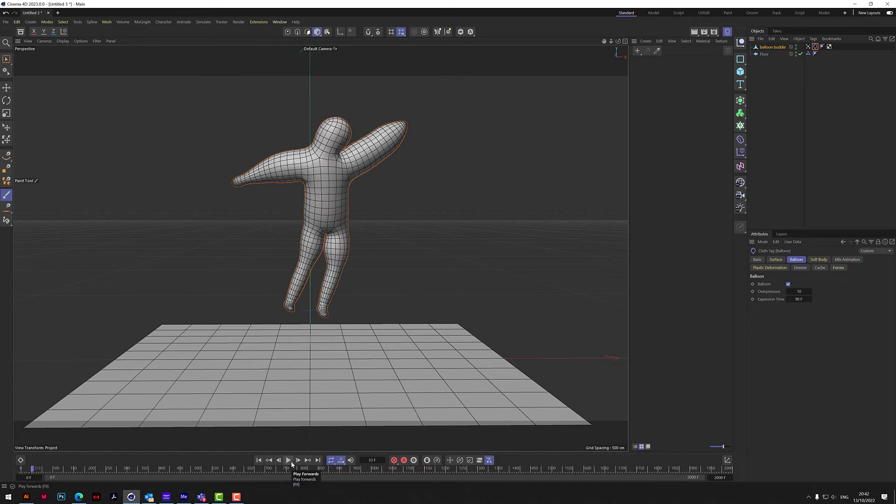
pyautogui.click(269, 460)
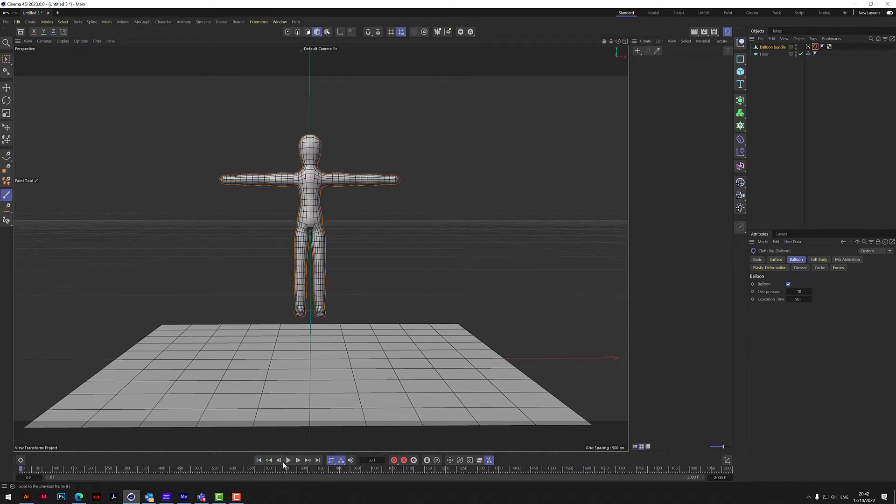
pyautogui.click(288, 461)
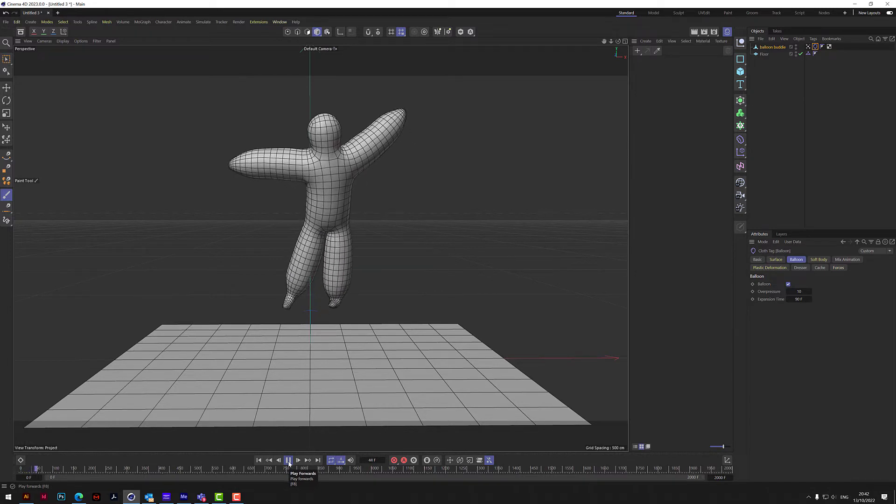
pyautogui.click(288, 460)
pyautogui.click(288, 461)
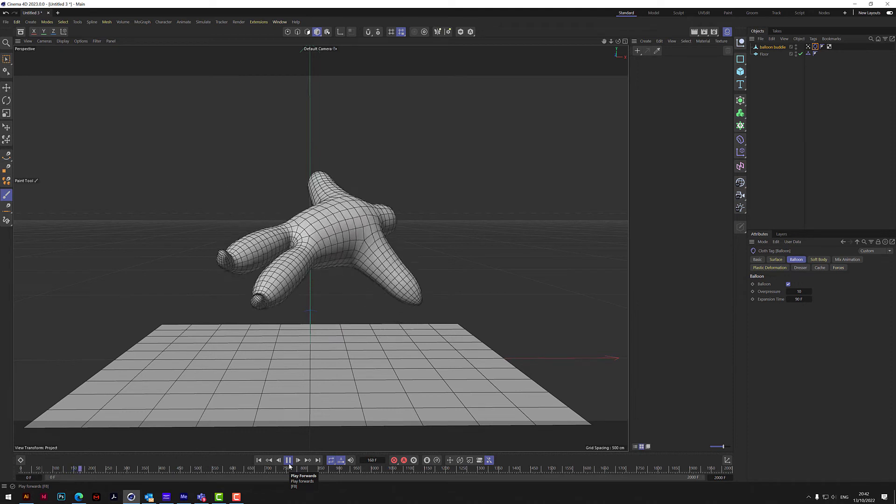
pyautogui.click(286, 462)
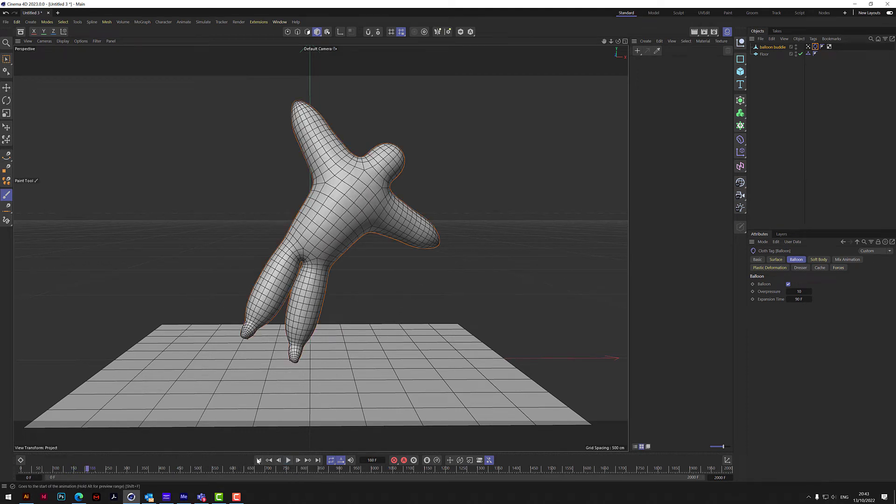
pyautogui.click(259, 460)
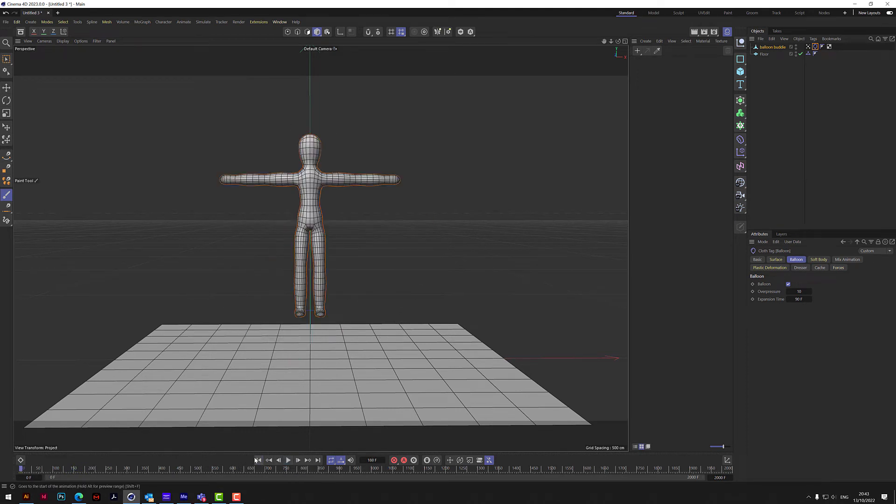
# Step: Review the Vertex Map and cloth Surface settings, play the simulation with the vertex map displayed, and return to the first frame
pyautogui.click(807, 46)
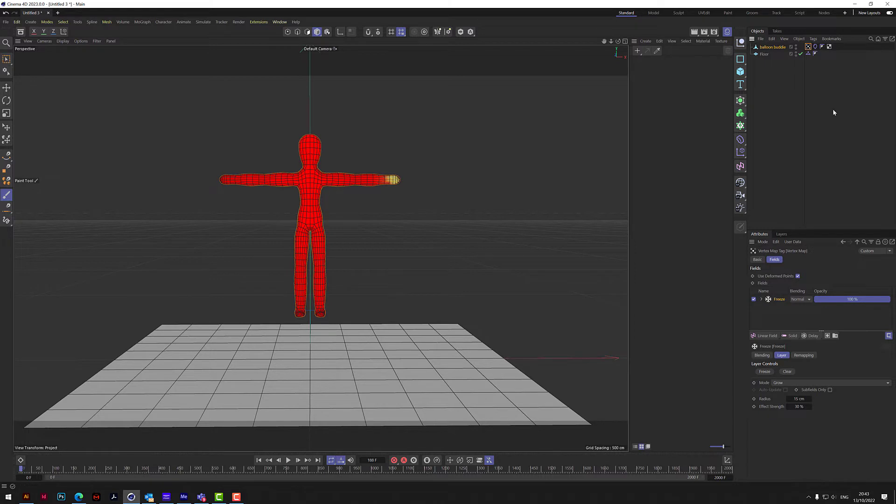
pyautogui.click(815, 47)
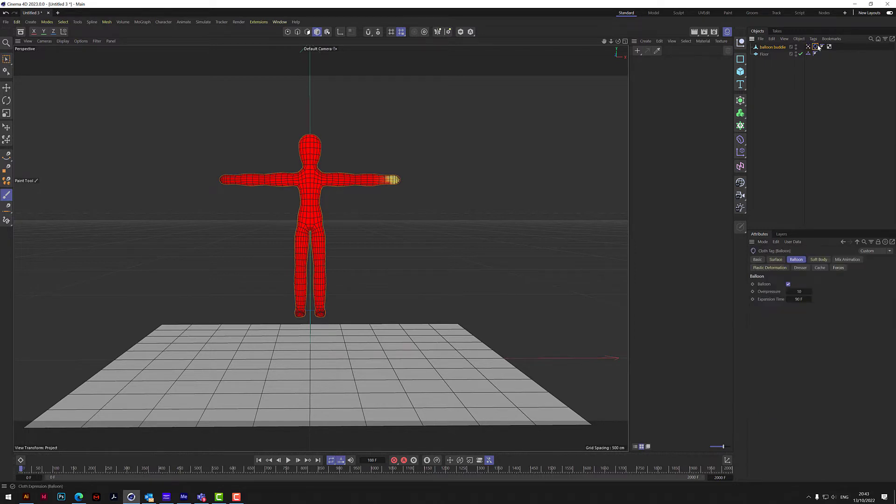
pyautogui.click(776, 259)
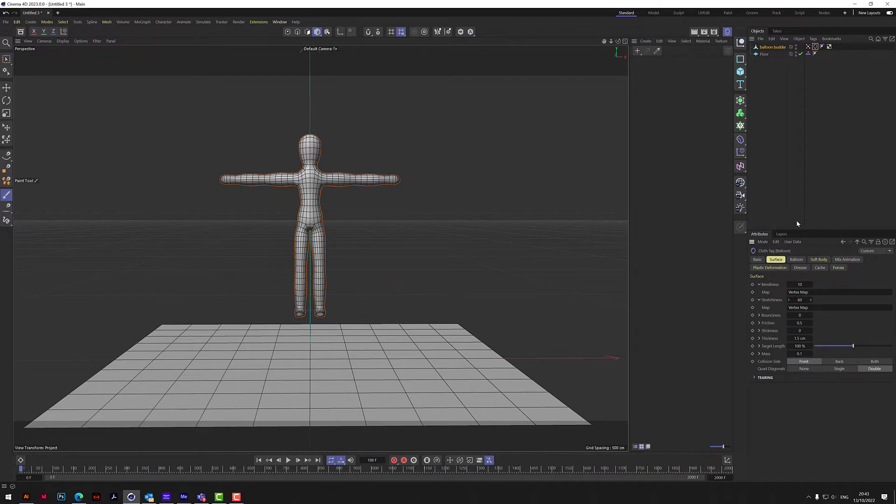
pyautogui.click(808, 47)
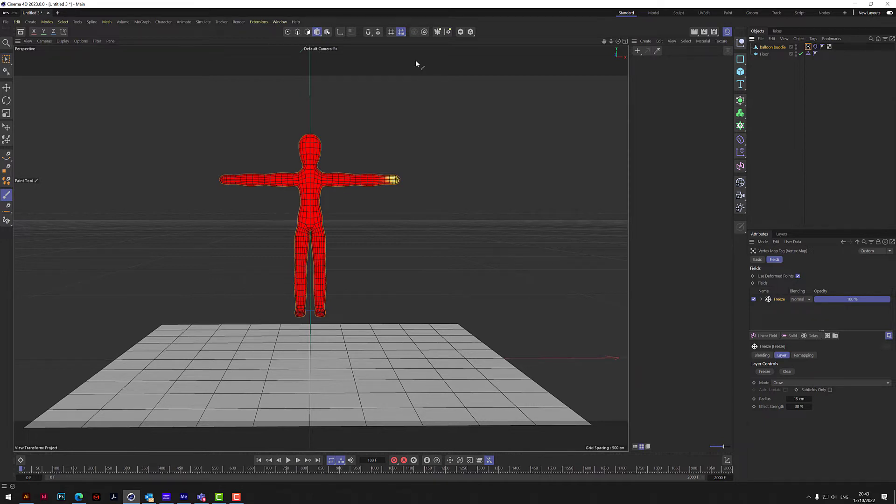
pyautogui.click(289, 460)
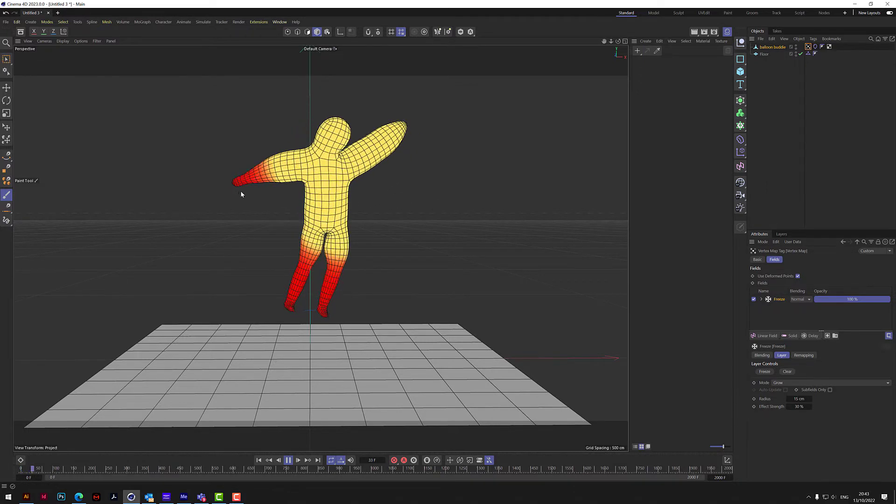
pyautogui.click(289, 461)
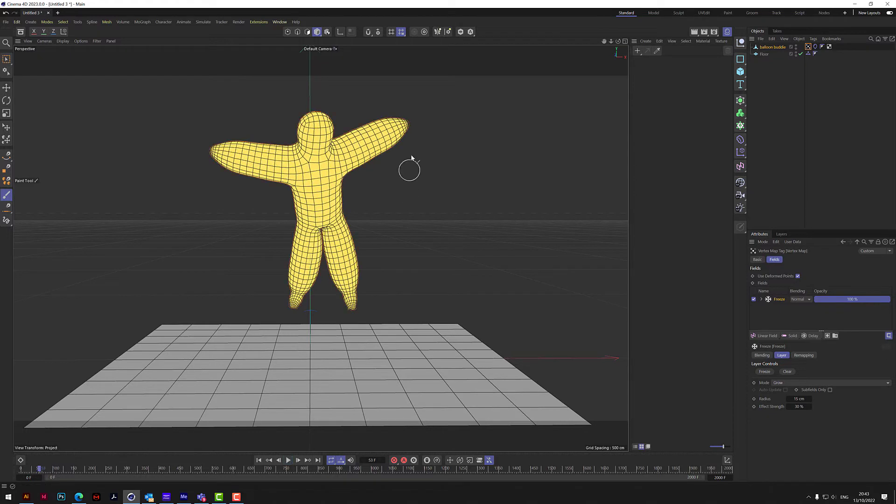
pyautogui.click(258, 460)
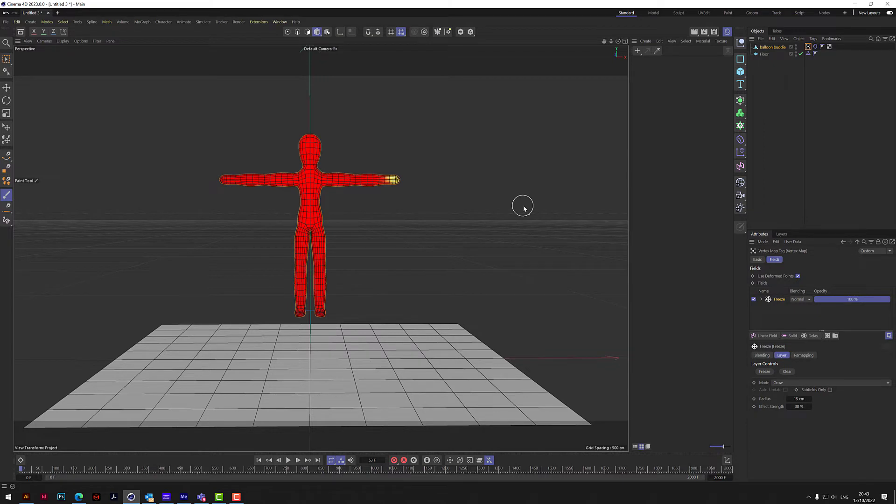
# Step: Duplicate the Vertex Map tag on the balloon buddie object
pyautogui.click(816, 64)
pyautogui.click(808, 47)
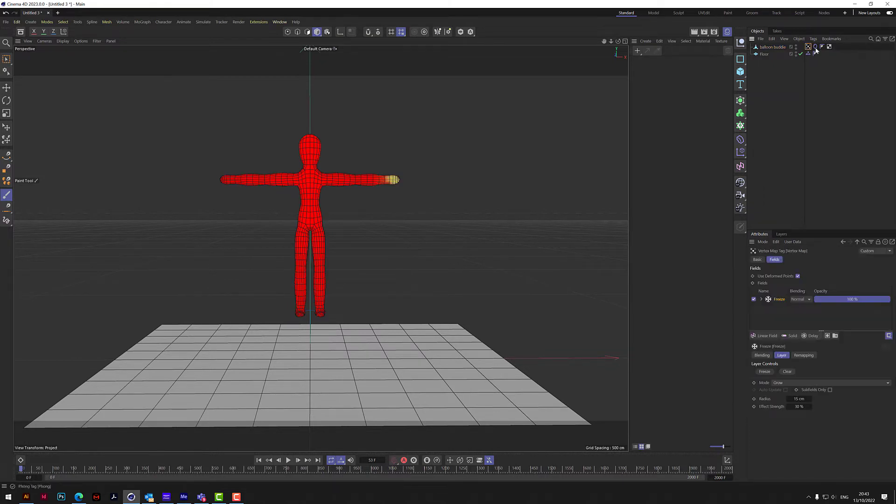
pyautogui.keyDown('ctrl'); pyautogui.moveTo(814, 49); pyautogui.dragTo(814, 49); pyautogui.keyUp('ctrl')
# Step: Delete the Freeze layer from the duplicated Vertex Map and turn off its Use Fields option
pyautogui.click(777, 299)
pyautogui.press('Delete')
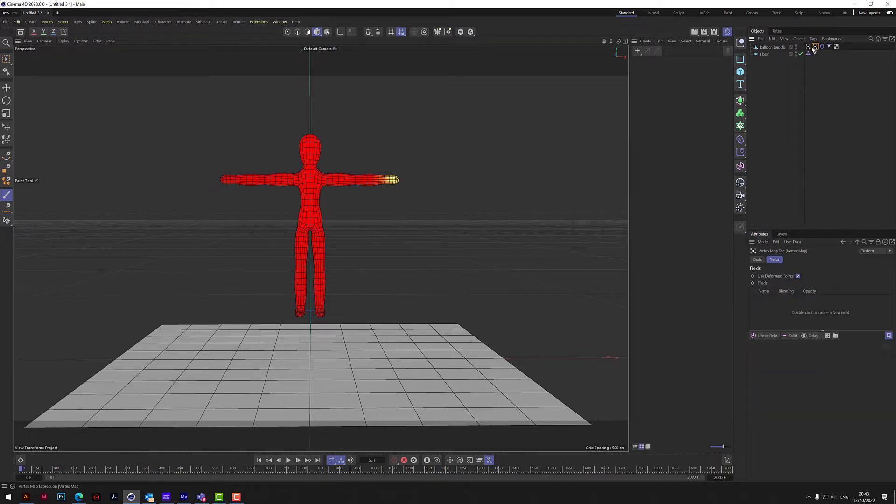
pyautogui.click(757, 259)
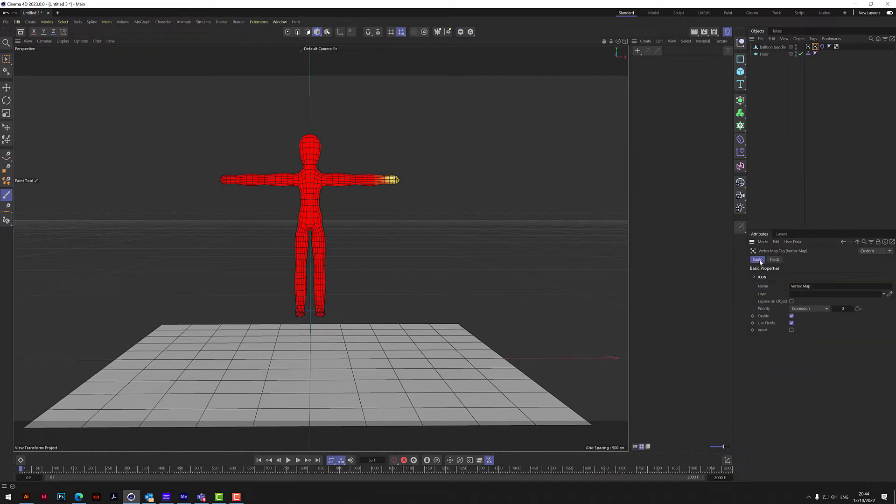
pyautogui.click(791, 324)
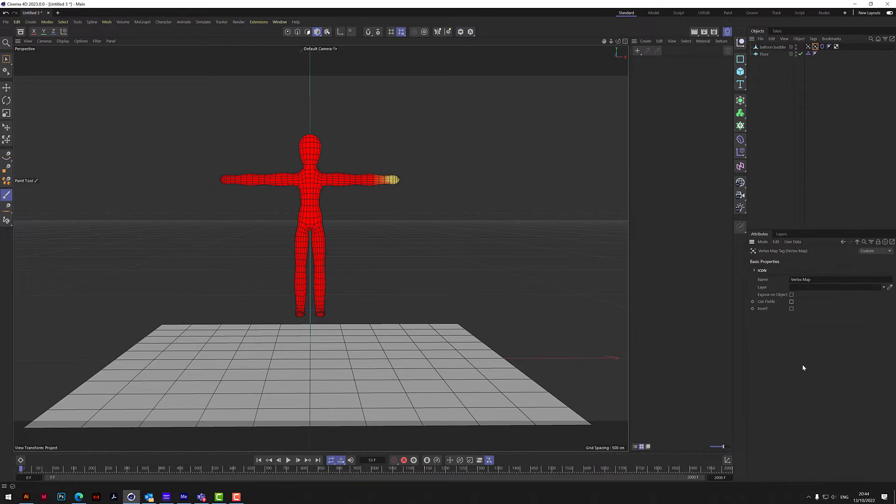
# Step: Rename the duplicated Vertex Map tag as Vertex Map hand
pyautogui.click(824, 85)
pyautogui.click(815, 47)
pyautogui.click(802, 279)
pyautogui.click(856, 148)
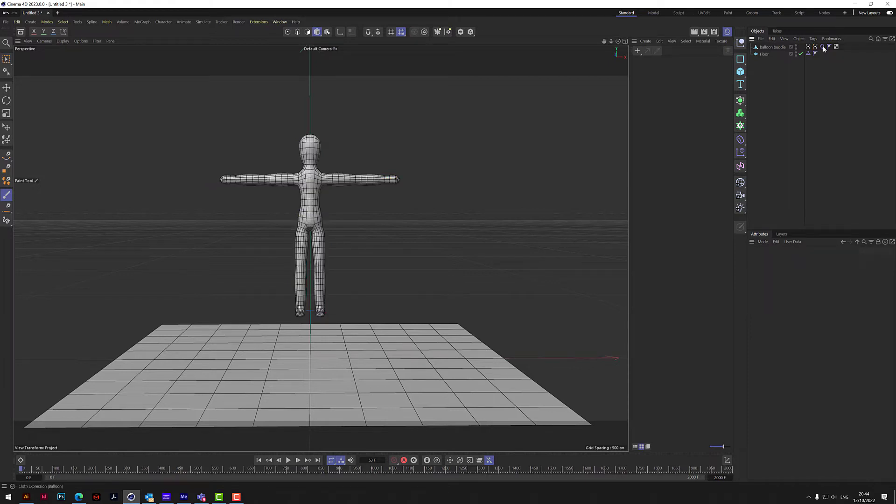
# Step: Assign Vertex Map hand to the Bendiness and Stretchiness maps in the balloon cloth tag's Surface settings
pyautogui.click(822, 46)
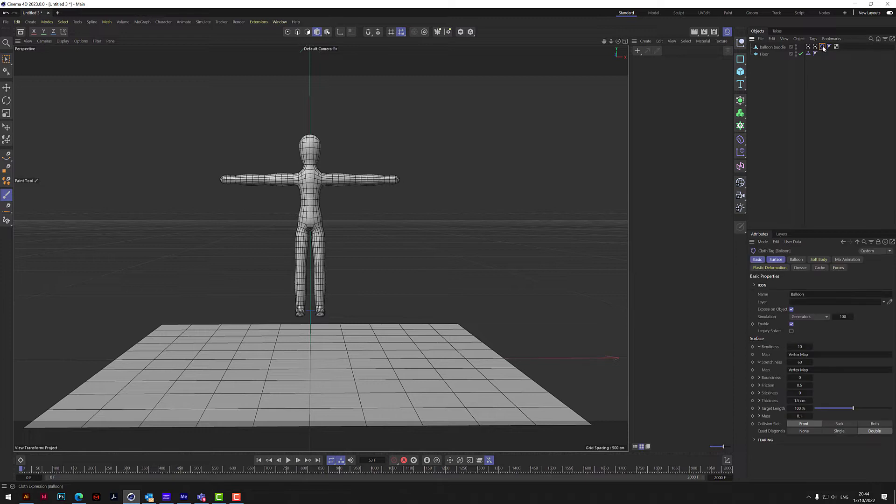
pyautogui.click(781, 261)
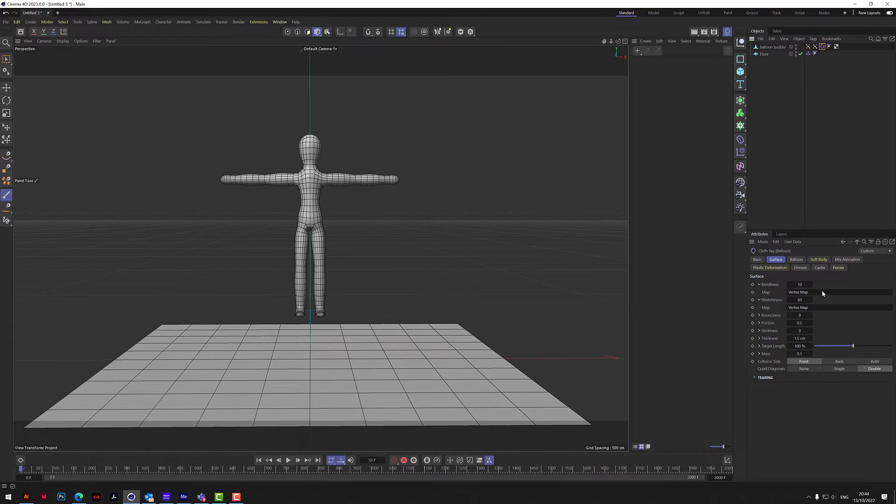
pyautogui.moveTo(807, 47); pyautogui.dragTo(825, 292)
pyautogui.moveTo(815, 46); pyautogui.dragTo(821, 308)
pyautogui.click(774, 172)
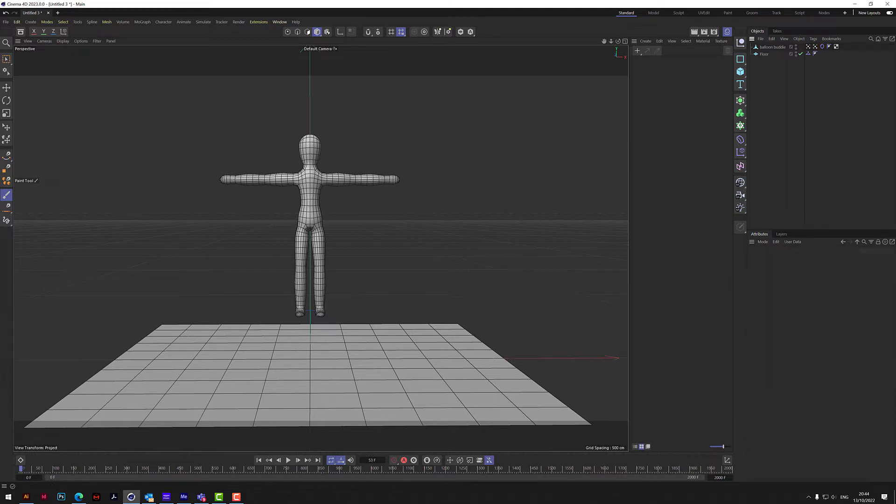
# Step: Play the simulation twice from the first frame to study how the figure inflates with the hand map
pyautogui.click(288, 460)
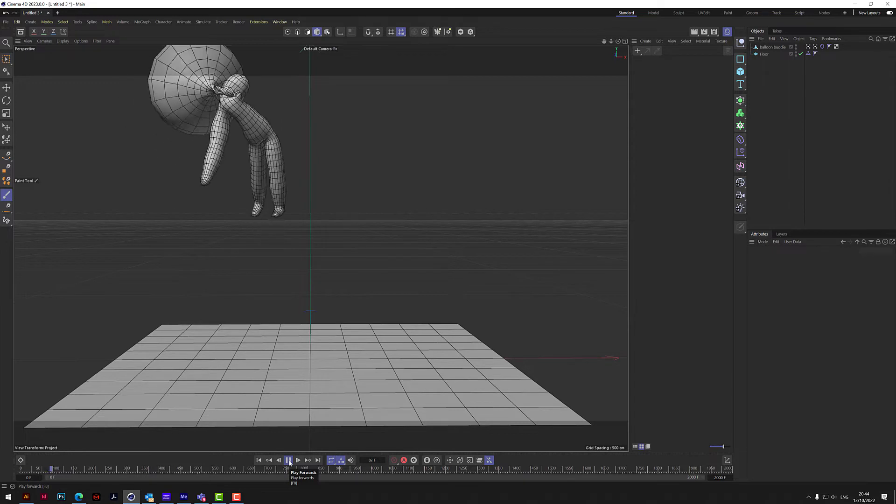
pyautogui.click(289, 460)
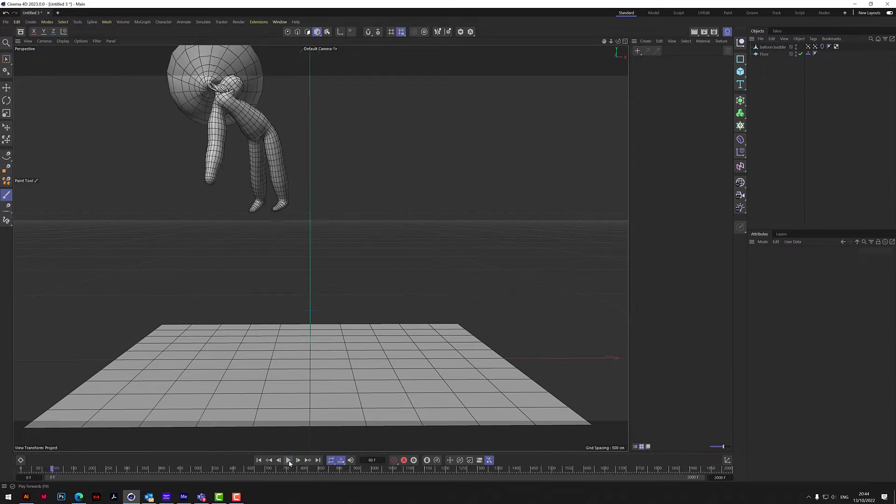
pyautogui.click(259, 461)
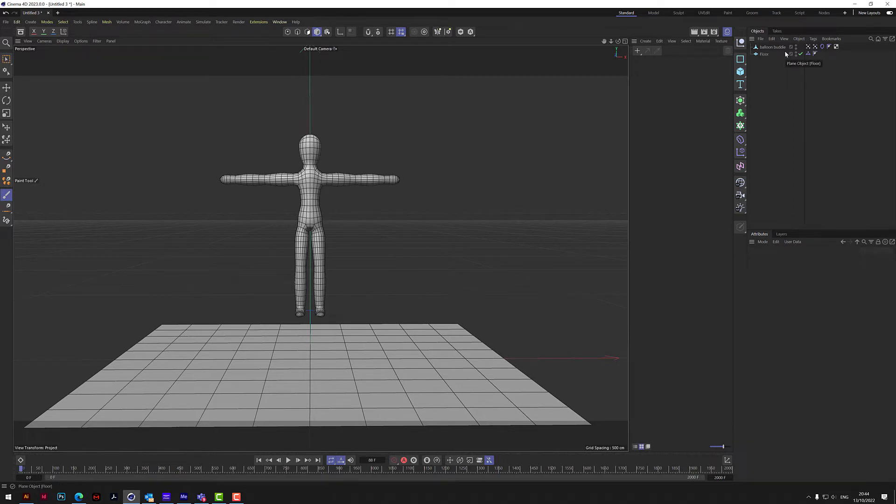
pyautogui.click(288, 460)
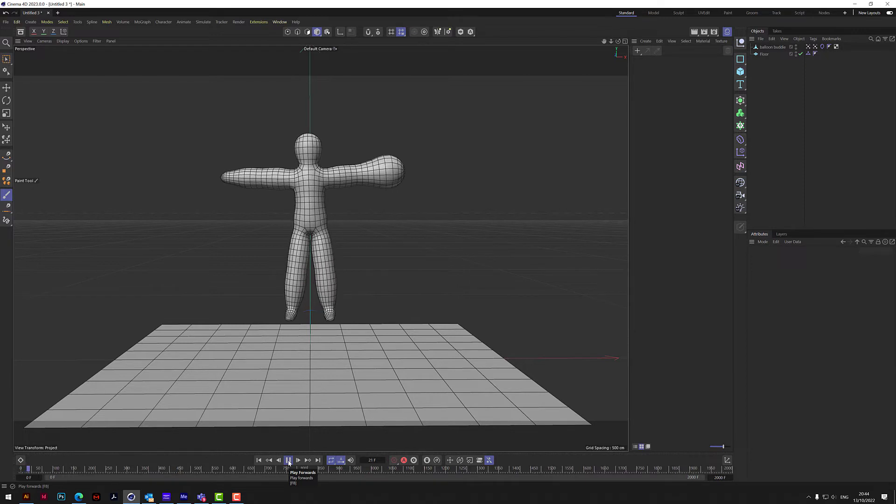
pyautogui.click(288, 461)
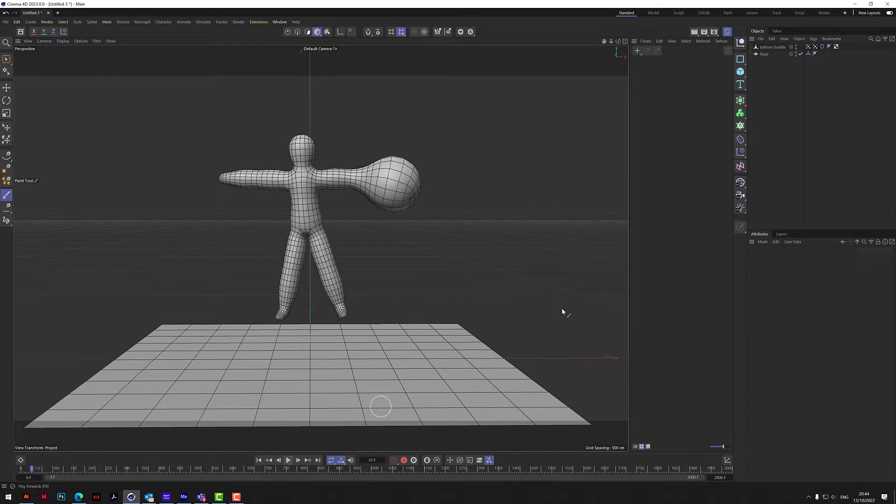
# Step: Compare the weights of Vertex Map hand with those of the growing Vertex Map on the partly inflated figure
pyautogui.click(814, 48)
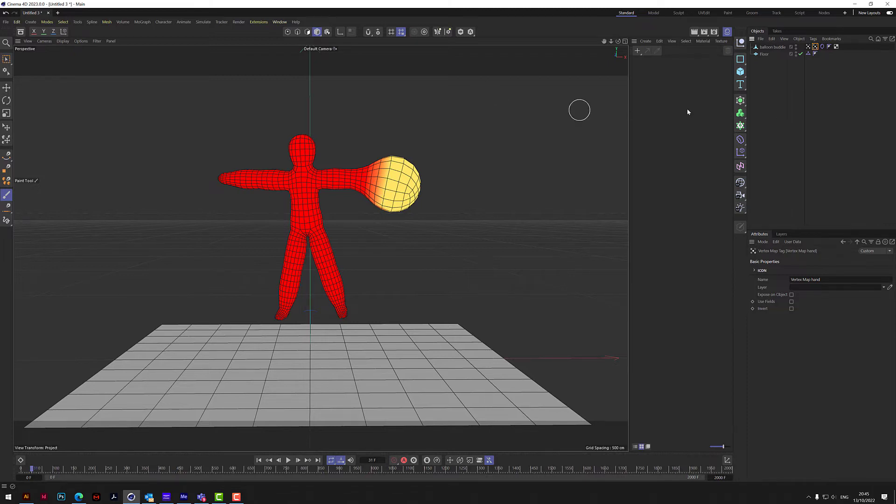
pyautogui.click(809, 47)
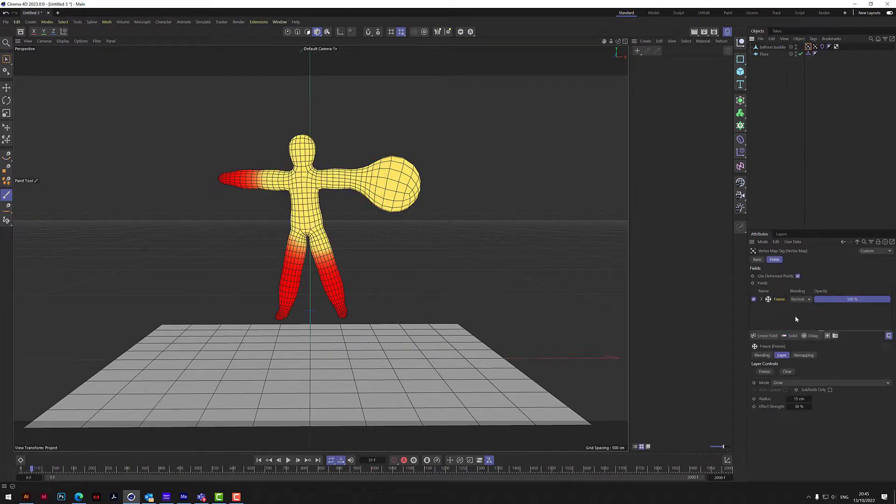
pyautogui.click(814, 47)
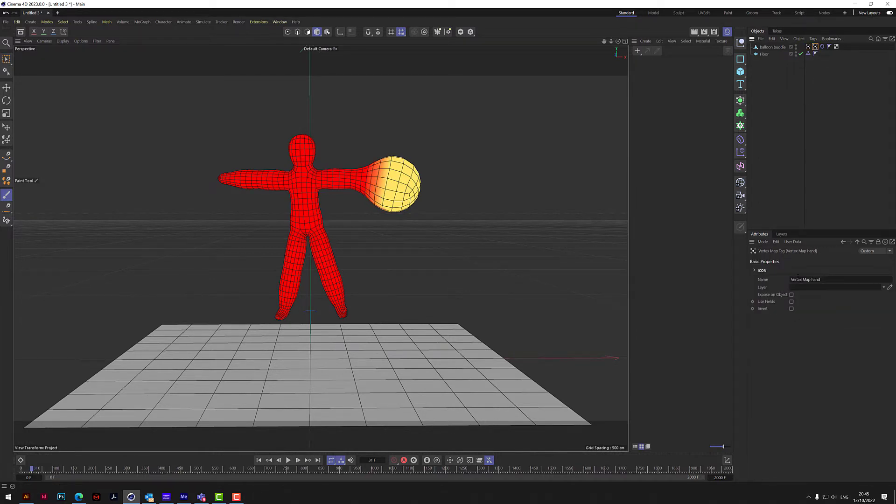
pyautogui.doubleClick(816, 48)
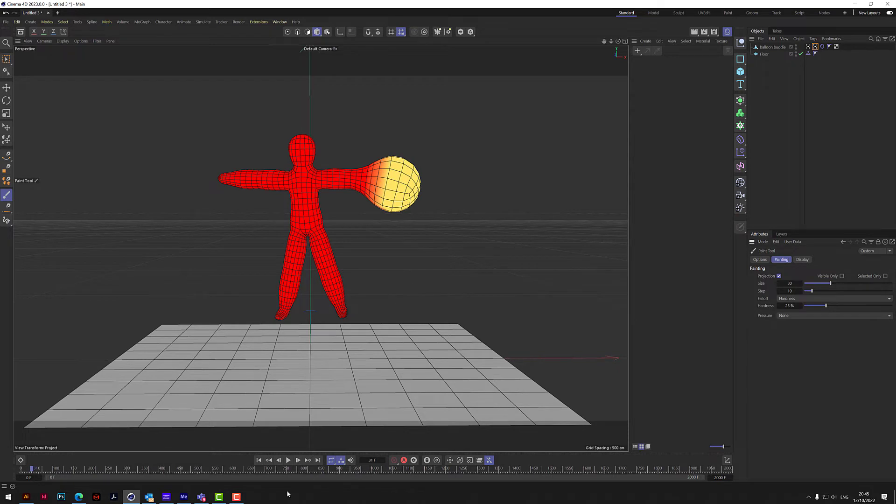
# Step: Replay the simulation from the start with Vertex Map hand displayed, and review the cloth tag's Surface settings
pyautogui.click(258, 460)
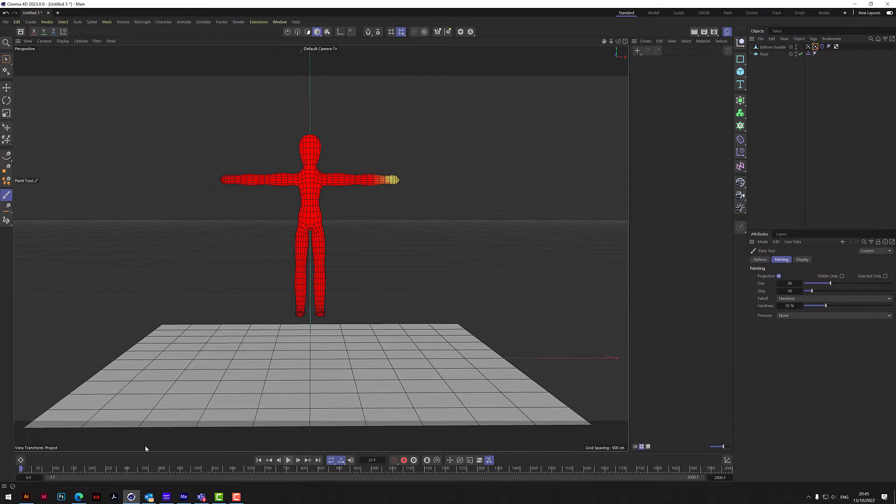
pyautogui.click(289, 461)
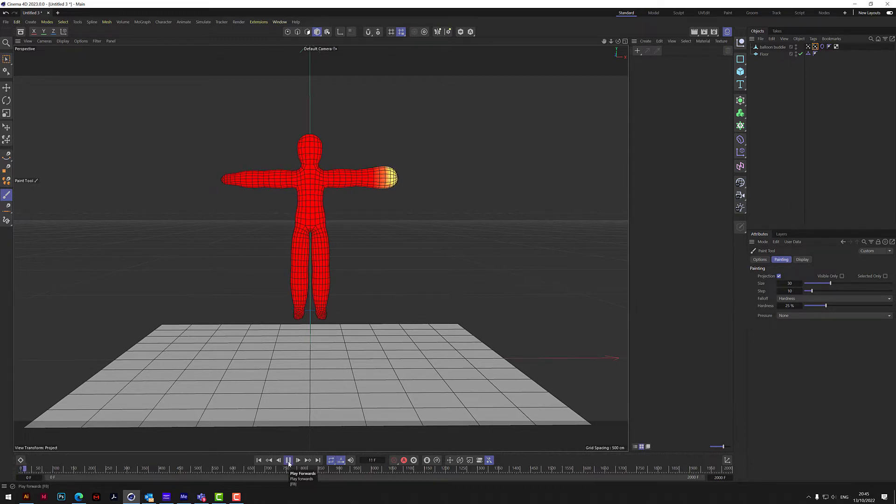
pyautogui.click(289, 460)
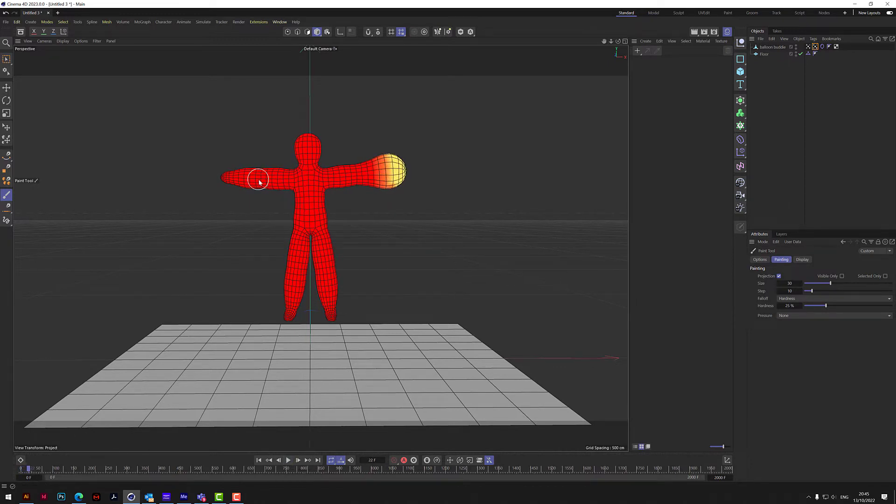
pyautogui.click(822, 47)
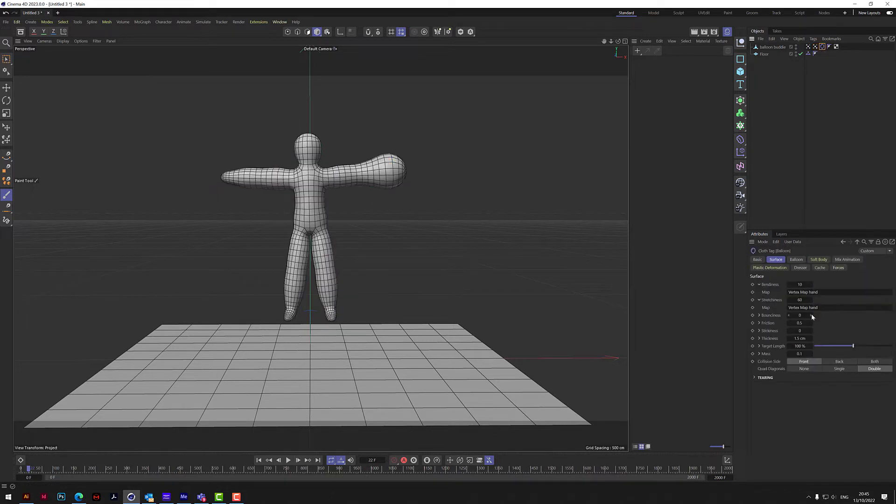
pyautogui.click(815, 47)
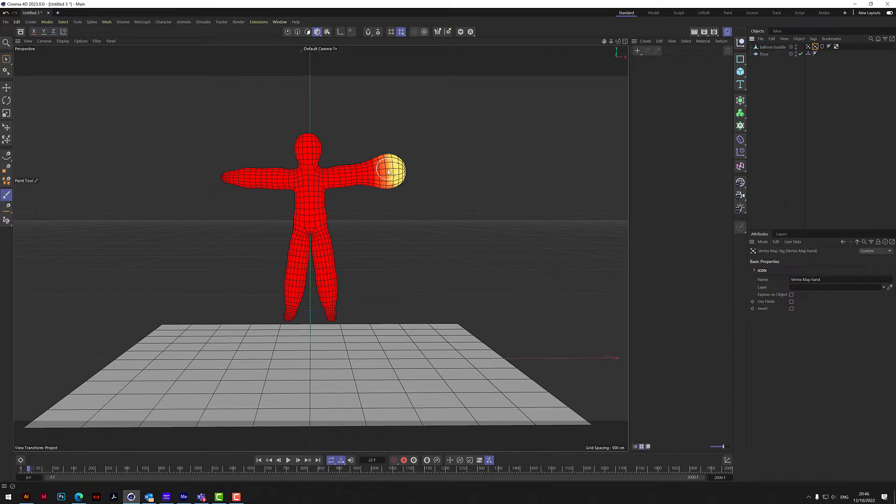
# Step: Set the project's simulation Substeps to 30 and Iterations to 10
pyautogui.hotkey('ctrl', 'd')
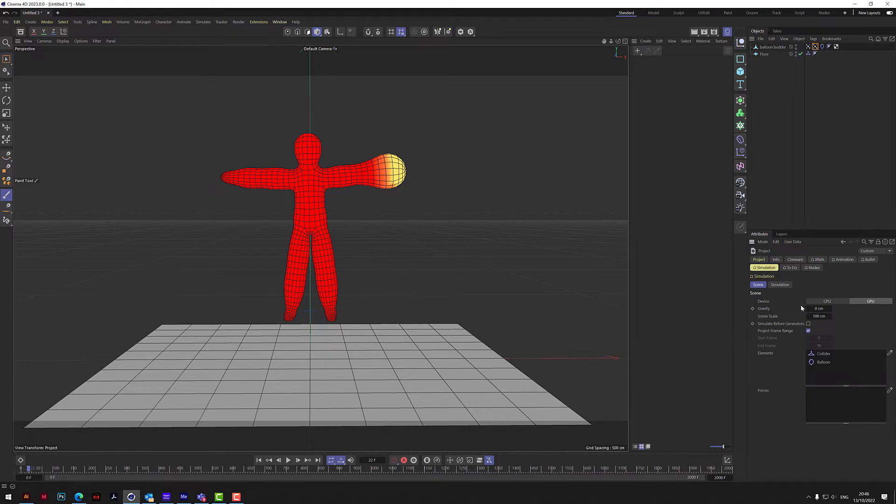
pyautogui.click(780, 285)
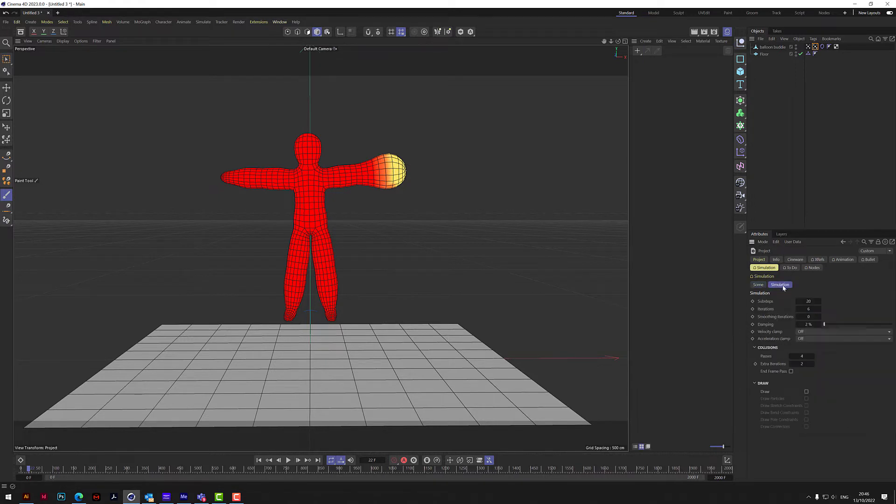
pyautogui.click(809, 301)
pyautogui.write('30')
pyautogui.press('Tab')
pyautogui.write('10')
pyautogui.press('BackSpace')
# Step: Play a short stretch of the simulation, and review the cloth tag's Surface and Balloon settings and the project simulation settings
pyautogui.click(288, 461)
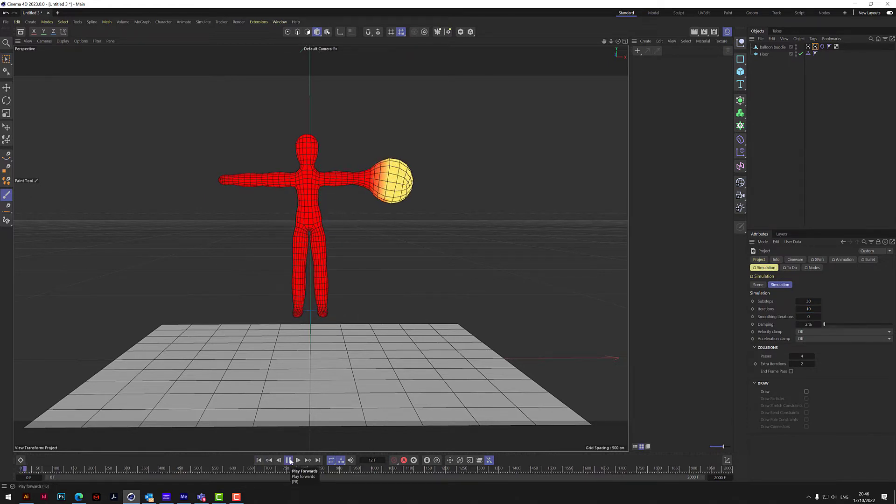
pyautogui.click(289, 460)
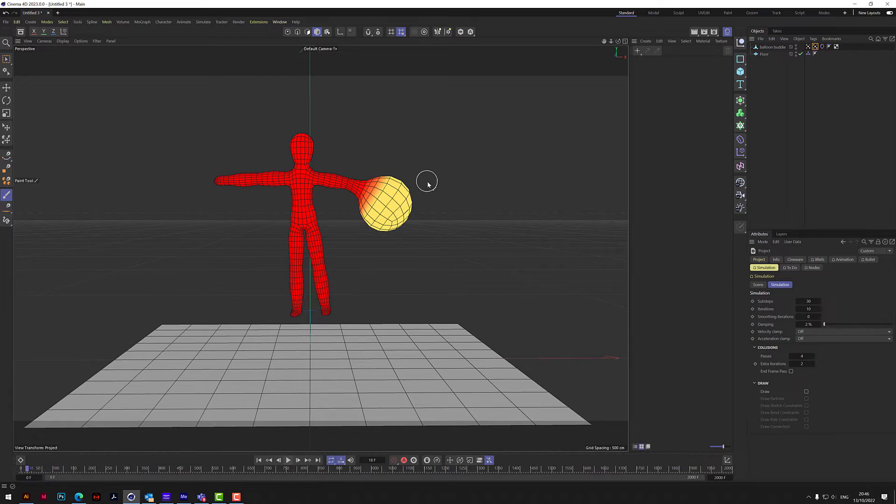
pyautogui.click(822, 46)
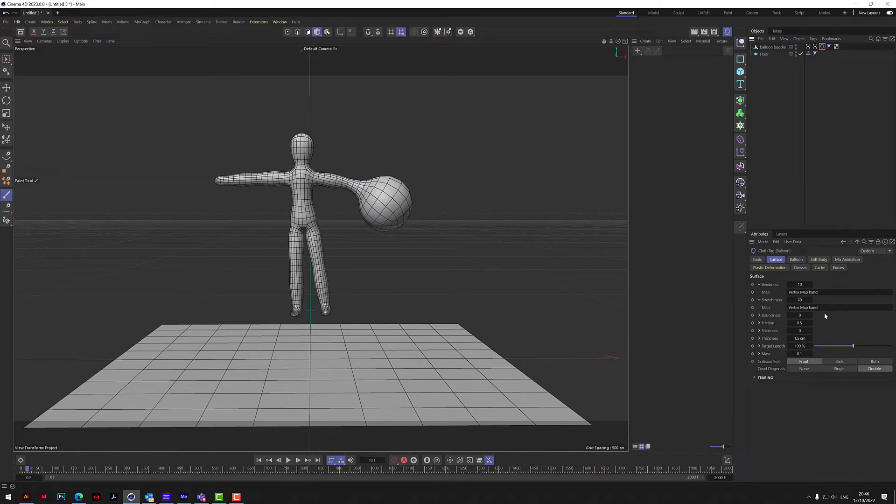
pyautogui.click(796, 260)
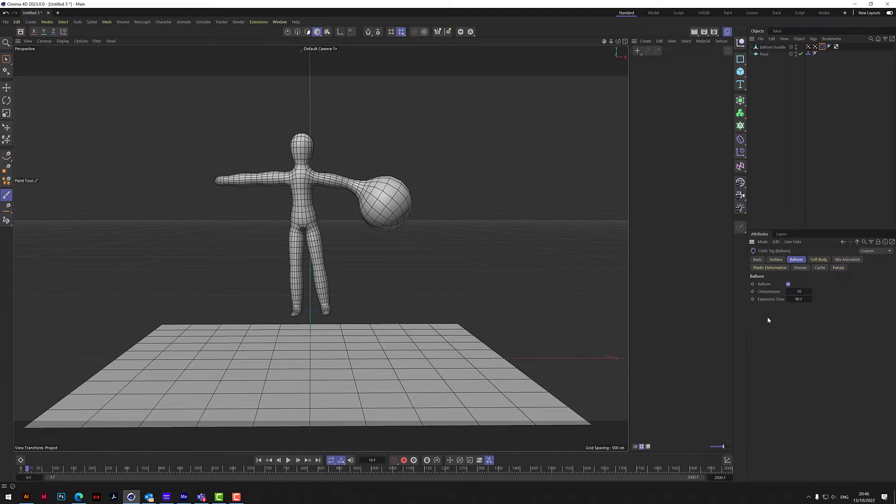
pyautogui.hotkey('ctrl', 'd')
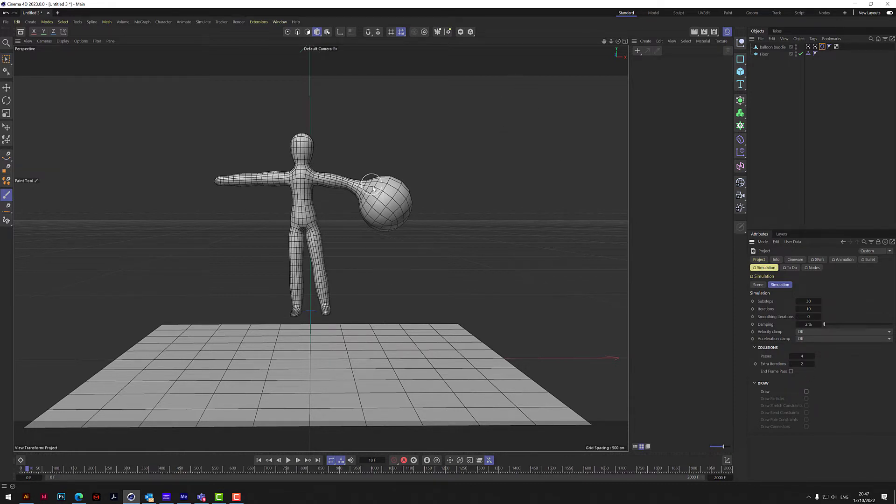
# Step: Play the simulation with Vertex Map hand displayed to study the painted hand inflating
pyautogui.click(815, 48)
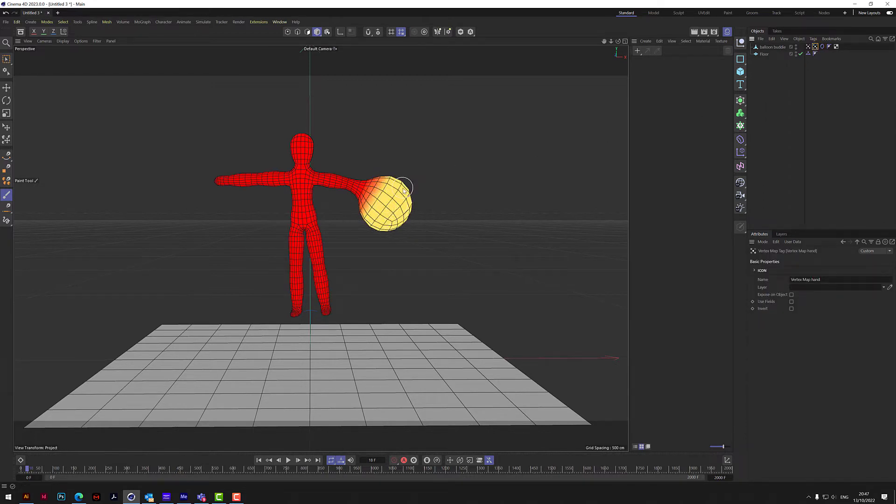
pyautogui.click(289, 460)
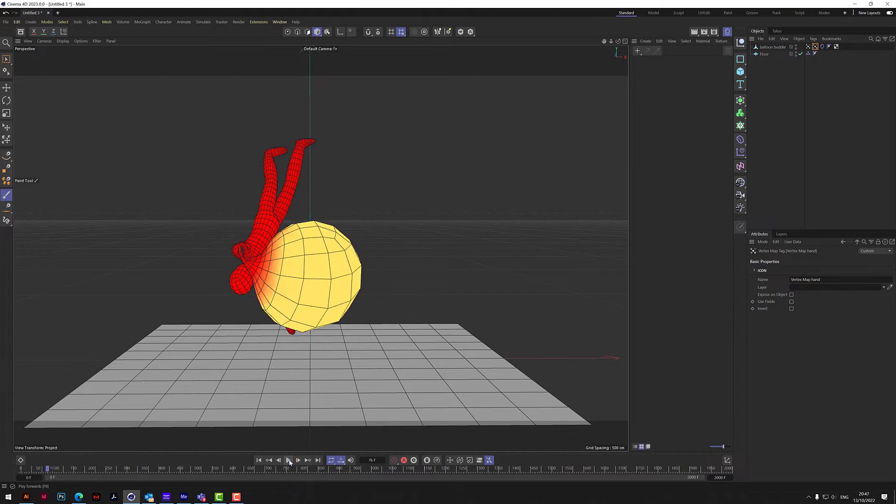
pyautogui.click(288, 460)
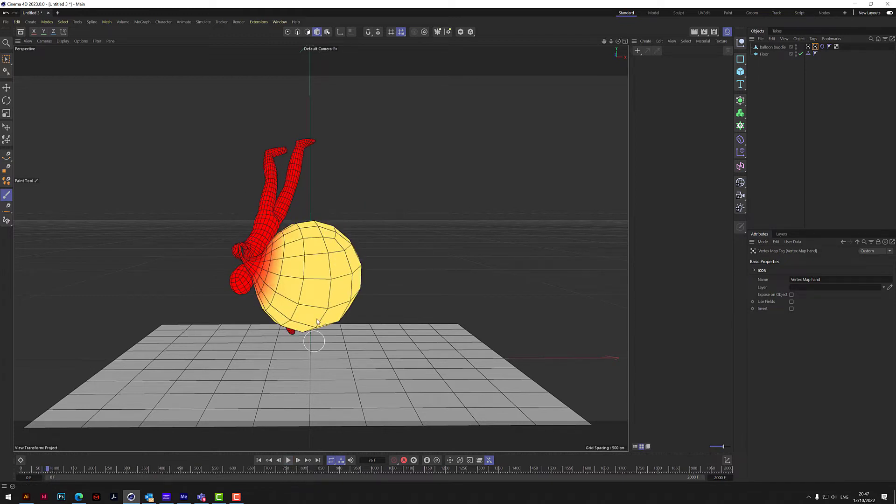
# Step: Hide the vertex map display, replay the simulation from the start, and return to the first frame
pyautogui.click(796, 148)
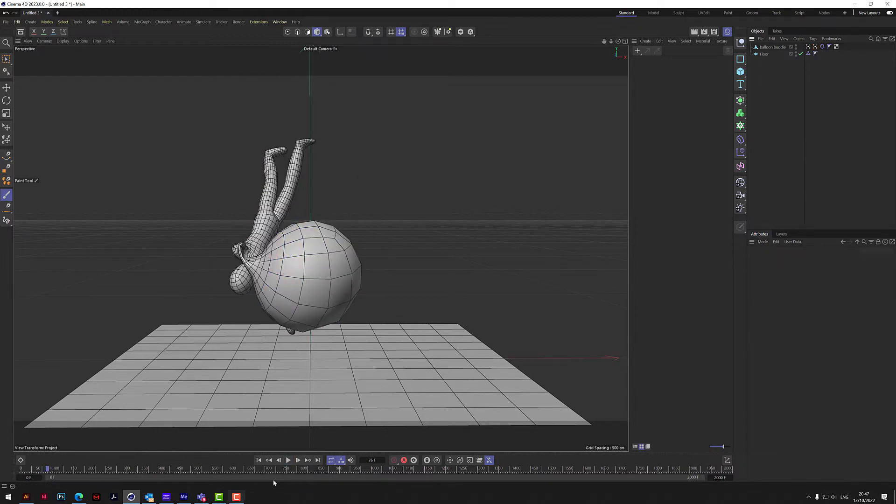
pyautogui.click(259, 461)
pyautogui.click(290, 460)
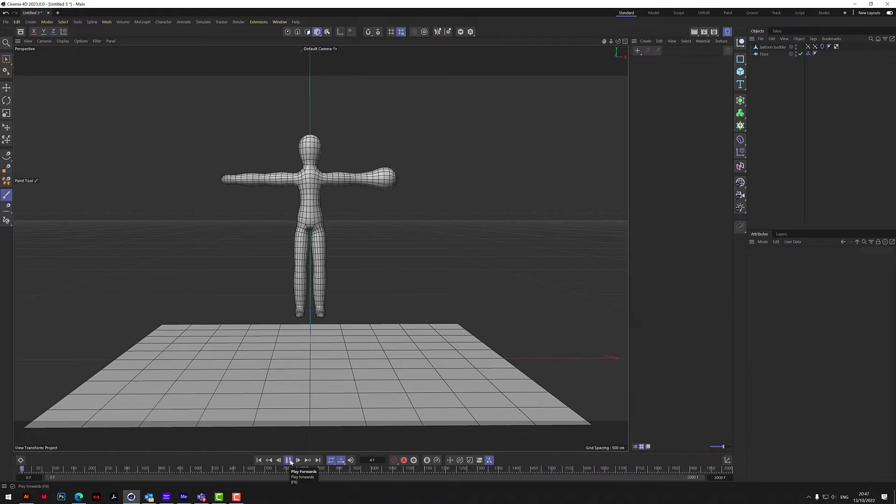
pyautogui.click(290, 460)
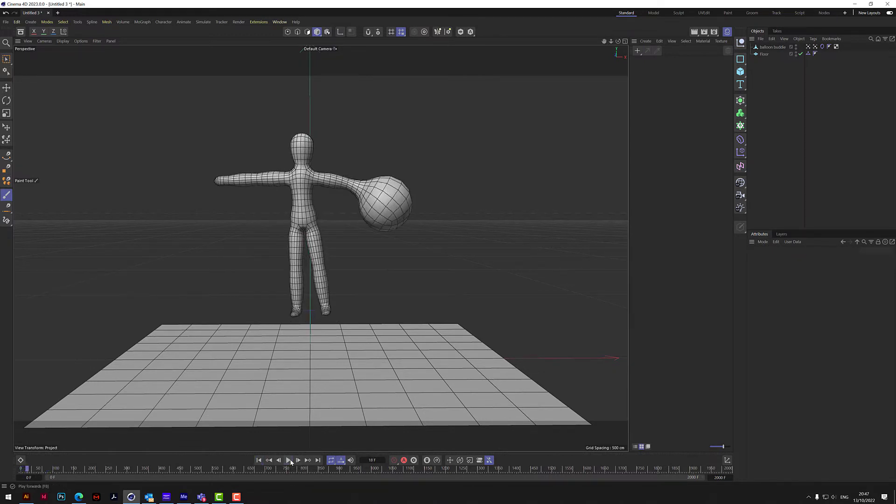
pyautogui.click(259, 460)
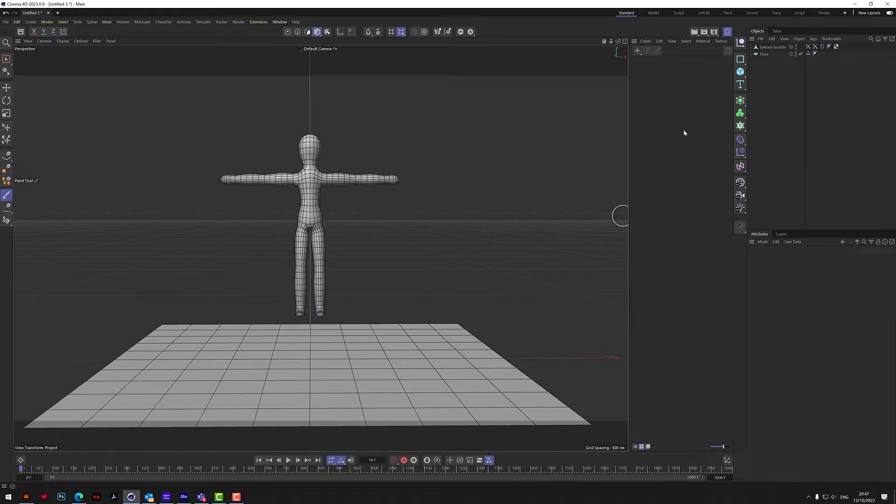
# Step: Reassign the growing Vertex Map to the cloth tag's Bendiness and Stretchiness maps, and display that map on the figure
pyautogui.click(822, 46)
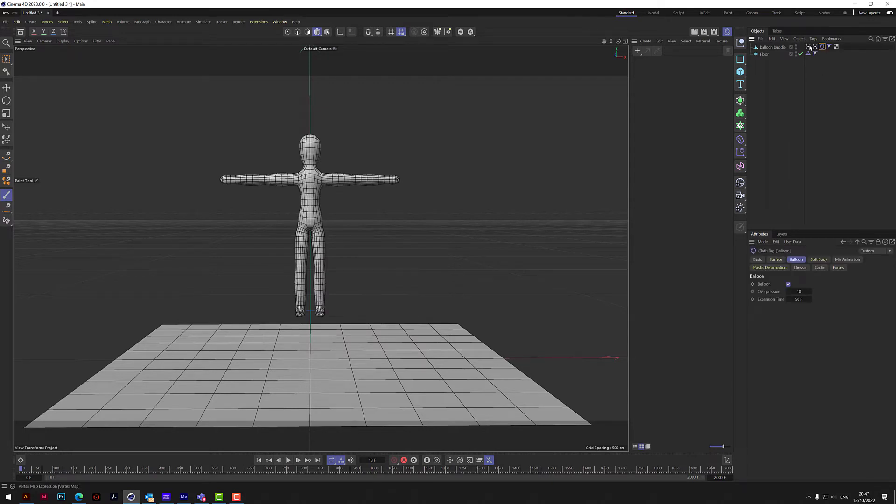
pyautogui.click(776, 260)
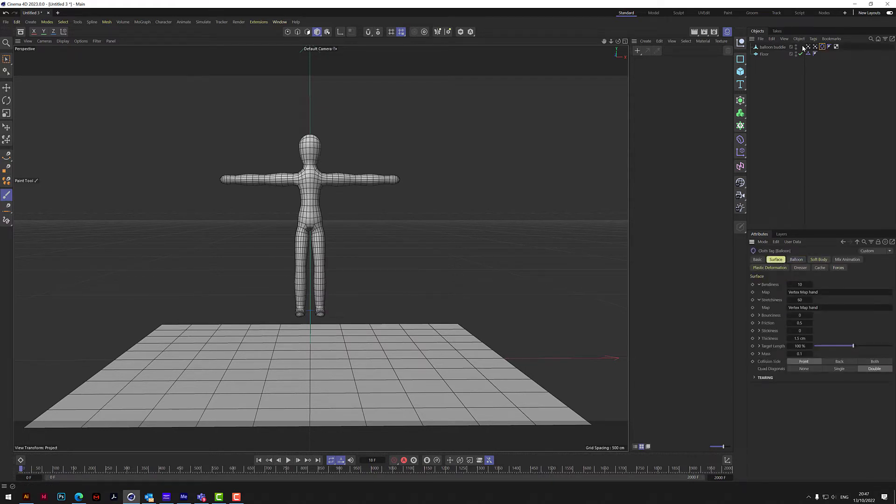
pyautogui.moveTo(808, 47); pyautogui.dragTo(823, 292)
pyautogui.moveTo(808, 47); pyautogui.dragTo(830, 310)
pyautogui.click(808, 47)
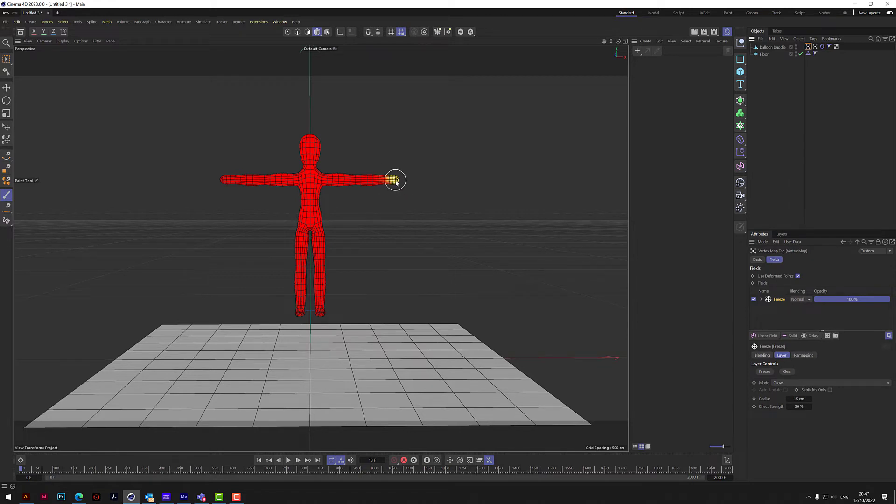
# Step: Play the simulation with the growing Vertex Map displayed, review its Basic and Fields settings, and replay it from the start
pyautogui.click(288, 460)
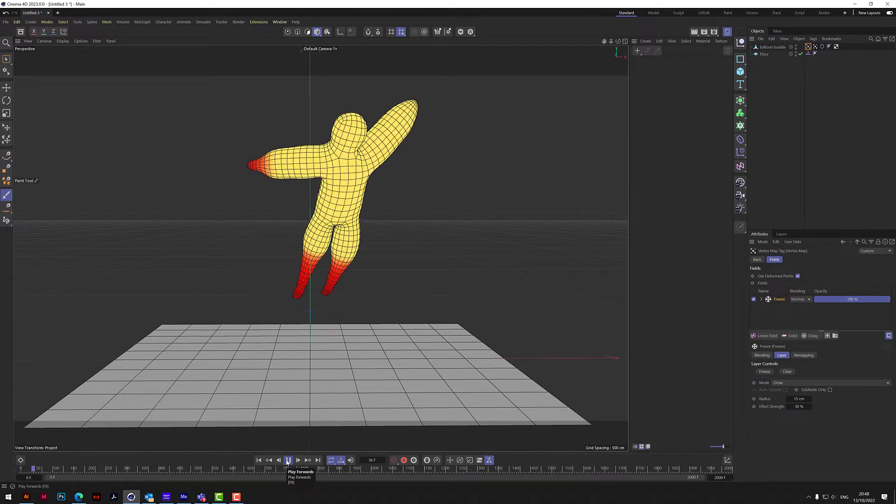
pyautogui.click(288, 459)
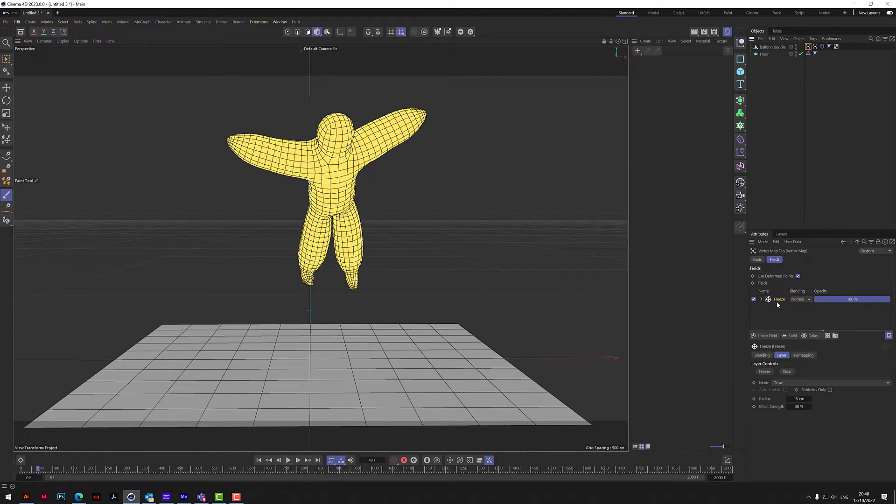
pyautogui.click(757, 260)
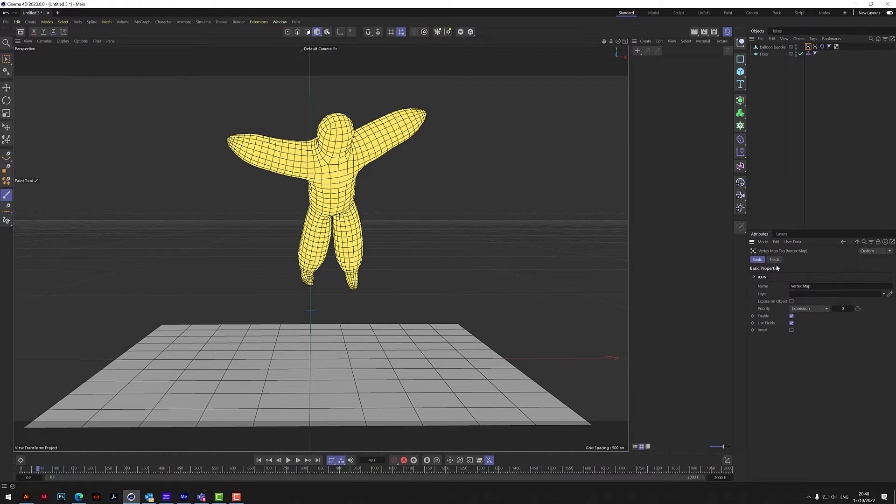
pyautogui.click(774, 260)
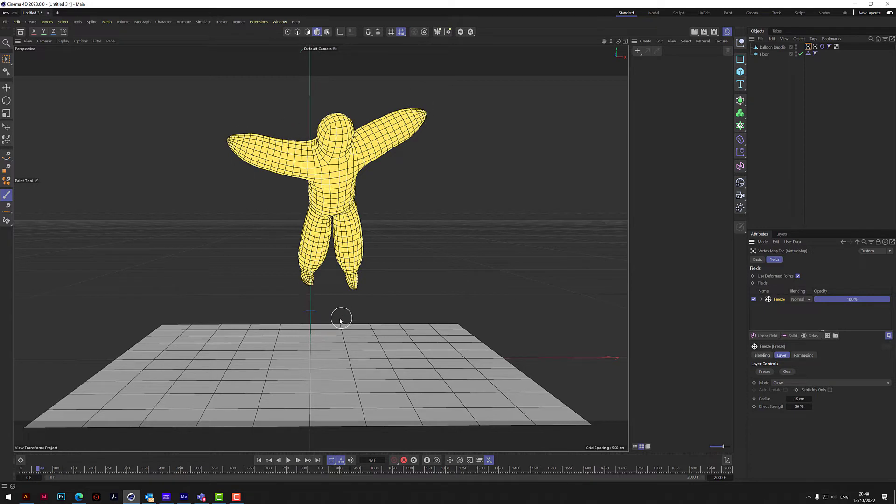
pyautogui.click(259, 460)
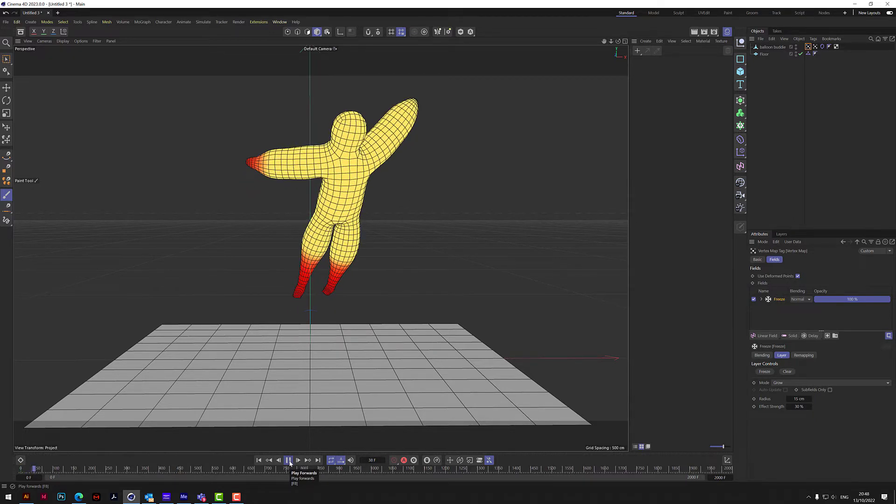
pyautogui.click(290, 462)
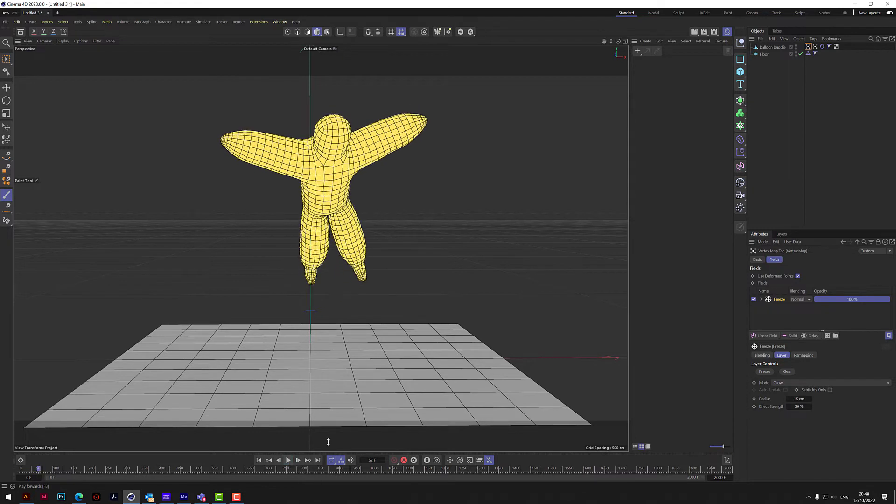
# Step: Duplicate the Vertex Map hand tag at the first frame and rename the copy "Vertex Map various parts"
pyautogui.click(768, 144)
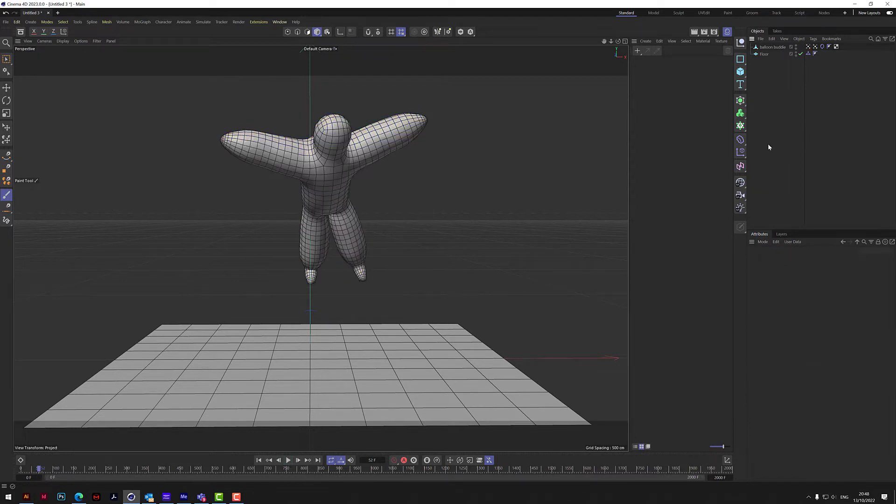
pyautogui.click(815, 47)
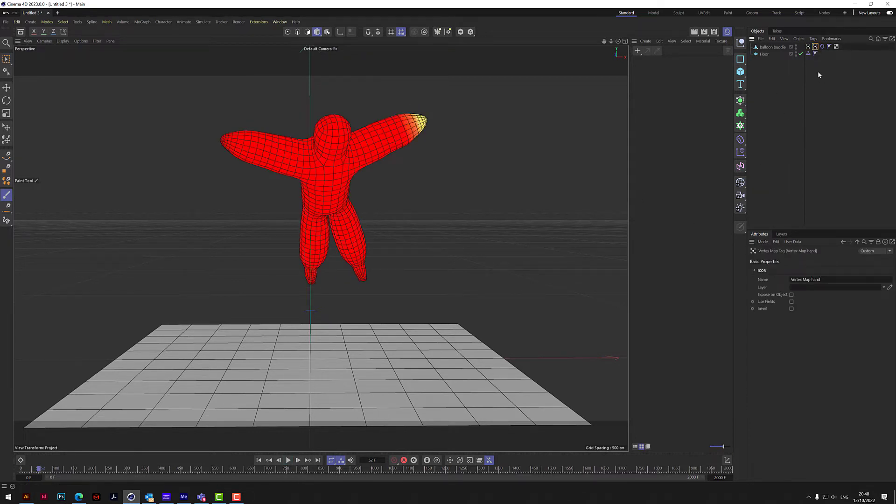
pyautogui.click(259, 460)
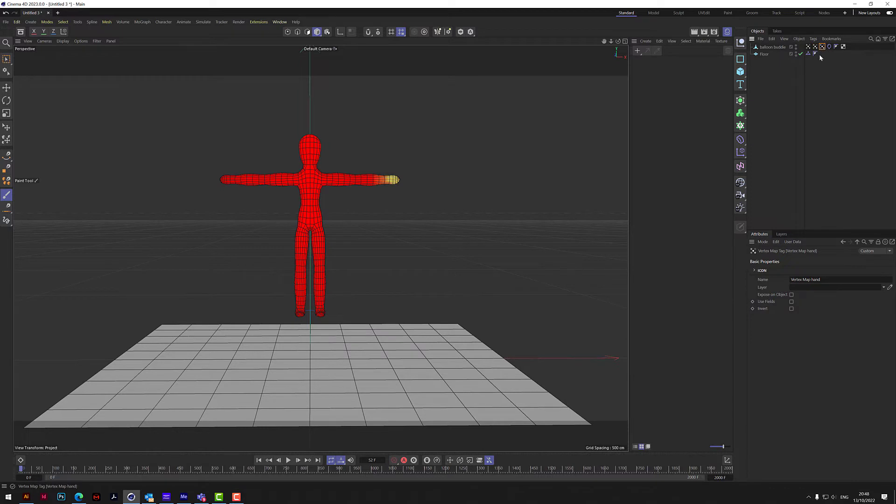
pyautogui.click(817, 280)
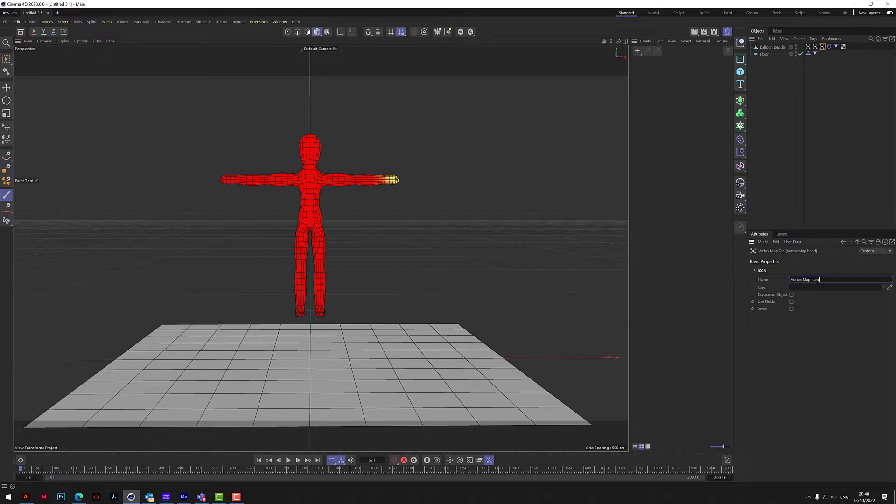
pyautogui.doubleClick(818, 280)
pyautogui.write('various parts')
pyautogui.press('Return')
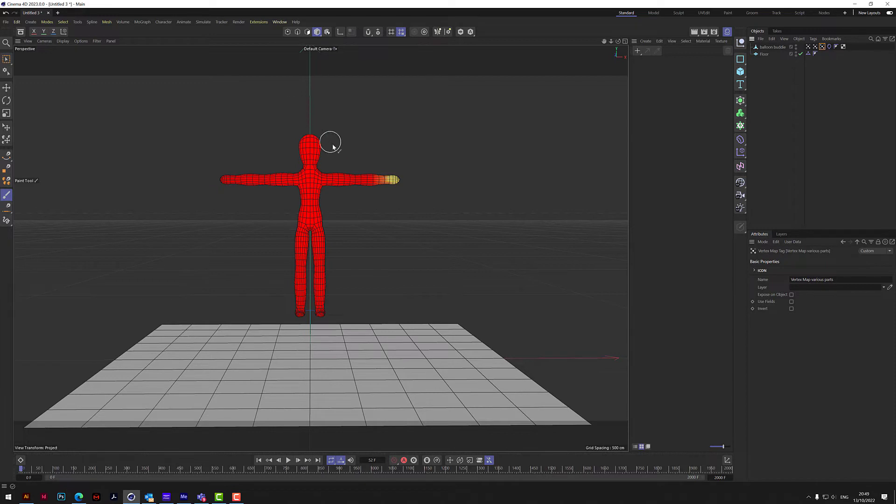
# Step: Paint full weight onto the figure's head, the middle of the unpainted arm, one side of the waist and one lower leg
pyautogui.moveTo(331, 142); pyautogui.dragTo(308, 142)
pyautogui.moveTo(267, 179); pyautogui.dragTo(266, 182)
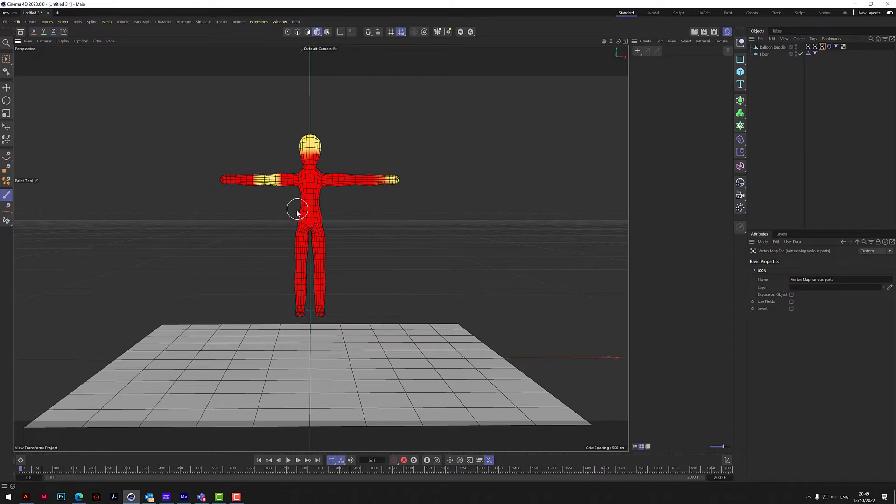
pyautogui.moveTo(296, 210)
pyautogui.mouseDown()
pyautogui.moveTo(304, 210)
pyautogui.moveTo(296, 209)
pyautogui.mouseUp()
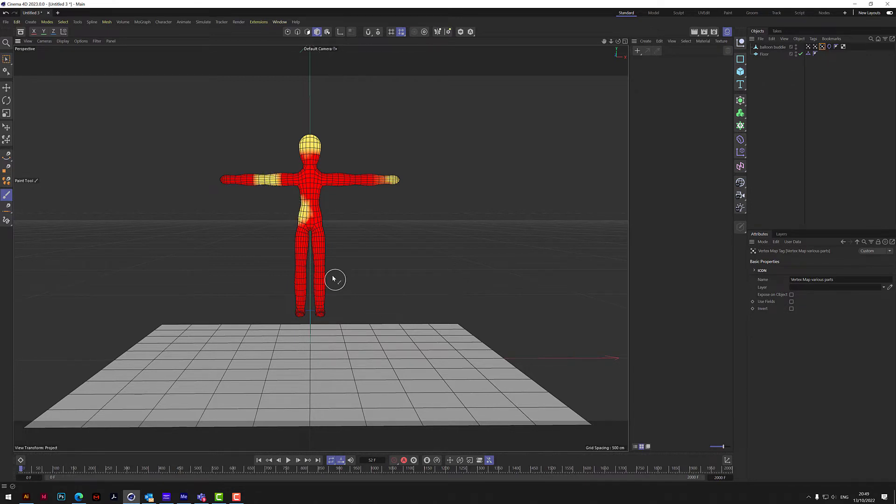
pyautogui.moveTo(326, 304)
pyautogui.mouseDown()
pyautogui.moveTo(318, 301)
pyautogui.moveTo(326, 297)
pyautogui.mouseUp()
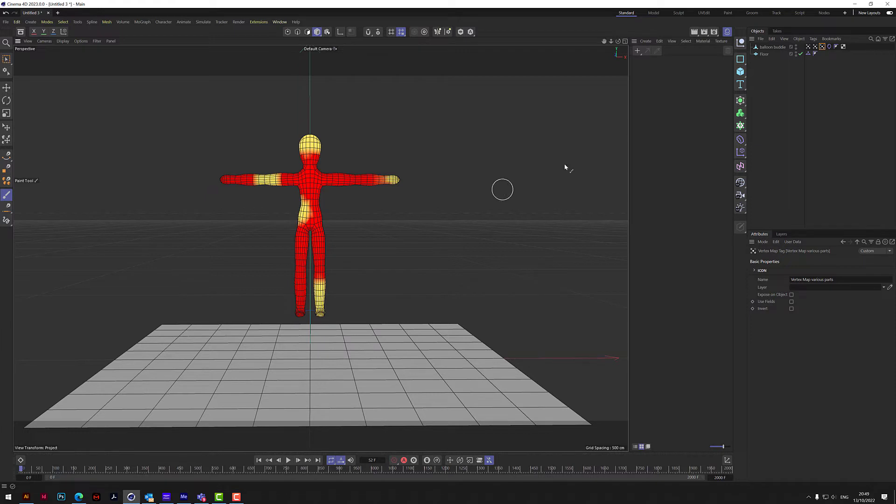
# Step: Assign Vertex Map various parts to the cloth tag's Bendiness and Stretchiness maps, and display that map on the figure
pyautogui.click(829, 47)
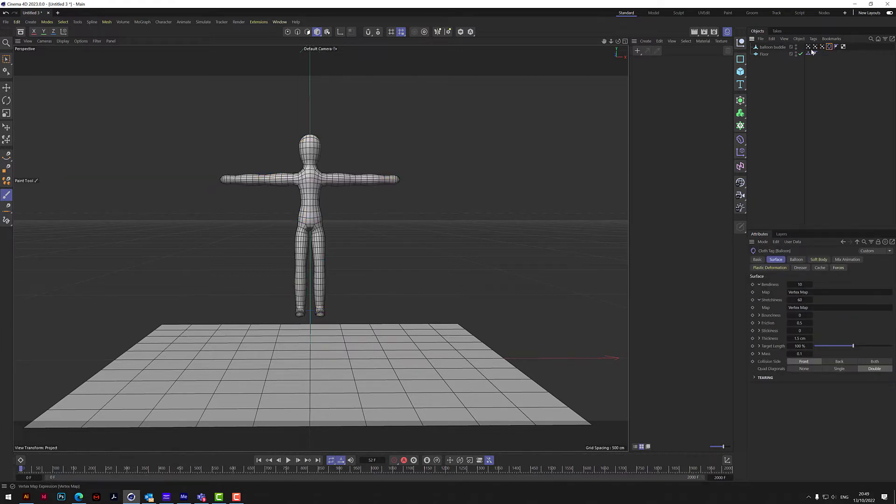
pyautogui.moveTo(810, 47); pyautogui.dragTo(836, 280)
pyautogui.moveTo(822, 47); pyautogui.dragTo(823, 296)
pyautogui.moveTo(822, 47); pyautogui.dragTo(830, 106)
pyautogui.moveTo(822, 314); pyautogui.dragTo(822, 309)
pyautogui.click(821, 46)
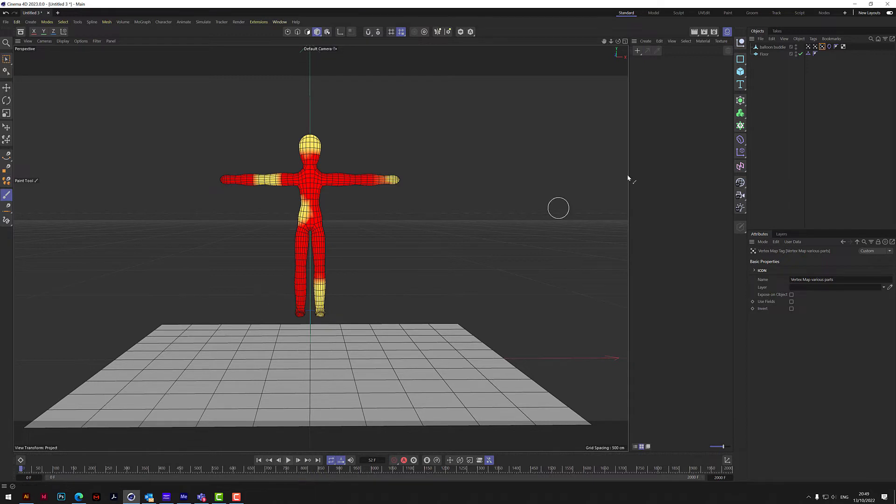
pyautogui.click(829, 47)
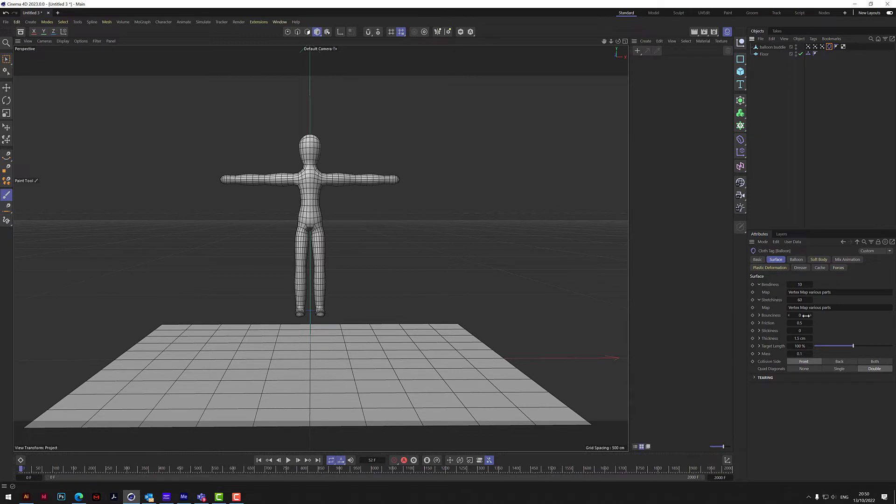
pyautogui.click(822, 47)
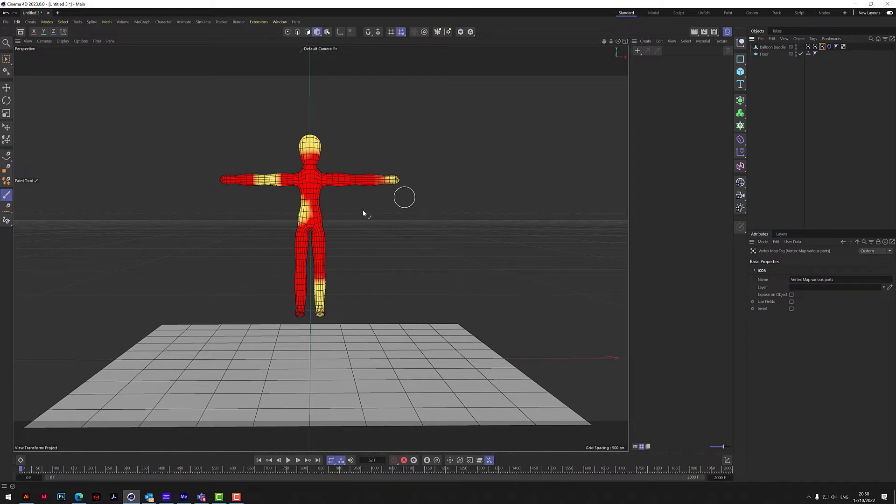
# Step: Play the simulation twice from the start to study how the painted parts inflate, and return to the first frame
pyautogui.click(288, 460)
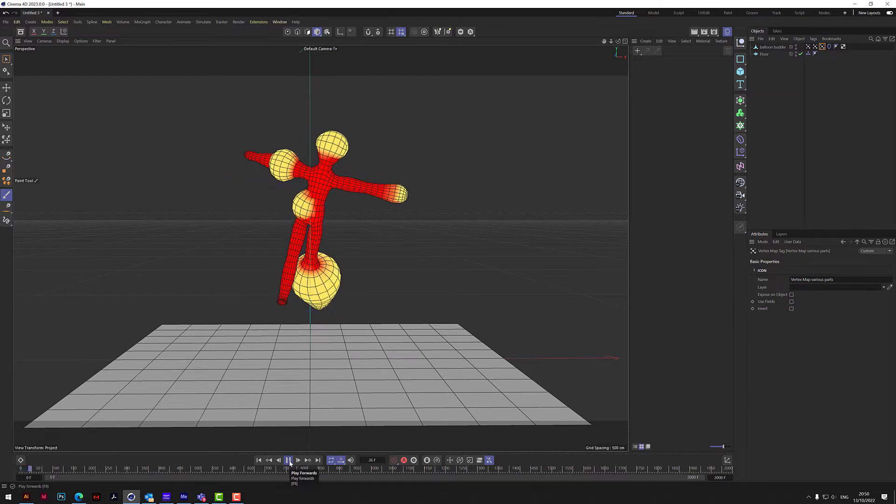
pyautogui.click(288, 460)
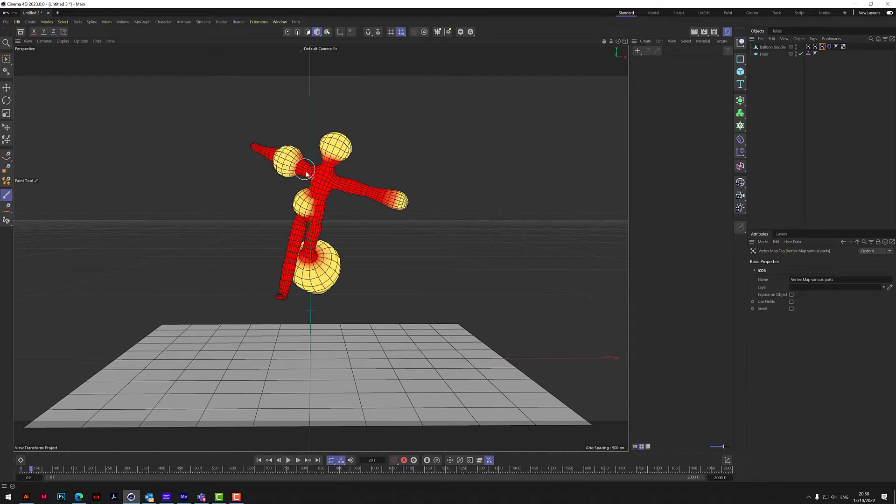
pyautogui.click(288, 460)
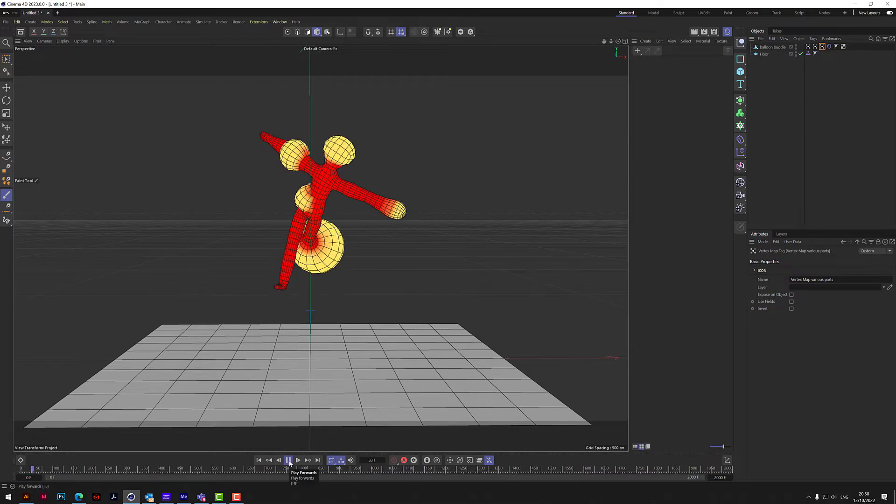
pyautogui.click(289, 460)
pyautogui.click(259, 460)
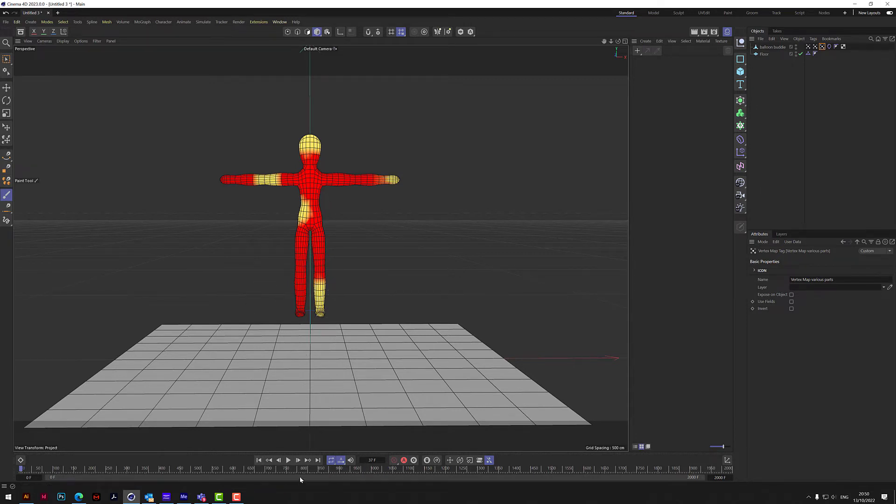
pyautogui.click(289, 460)
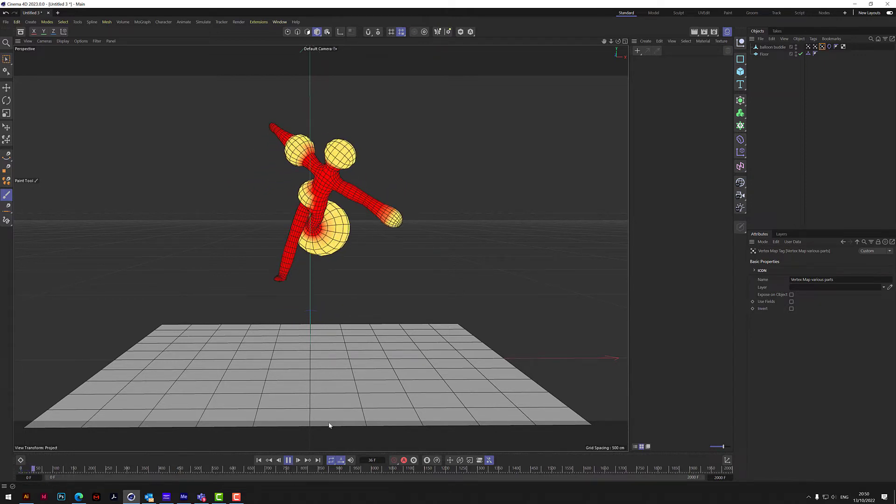
pyautogui.click(288, 460)
pyautogui.click(259, 461)
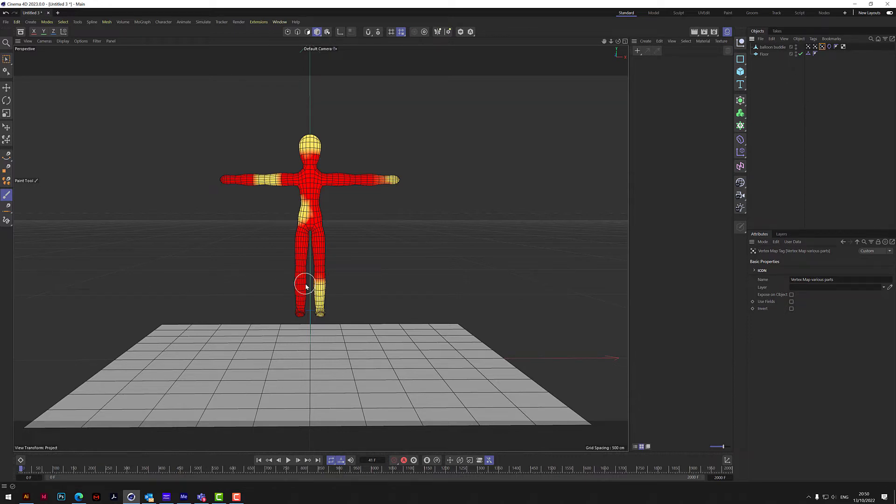
# Step: Erase the painted weight on the lower leg down to just above the foot, replaying the simulation after each reduction
pyautogui.moveTo(333, 278)
pyautogui.mouseDown()
pyautogui.moveTo(303, 280)
pyautogui.moveTo(325, 286)
pyautogui.mouseUp()
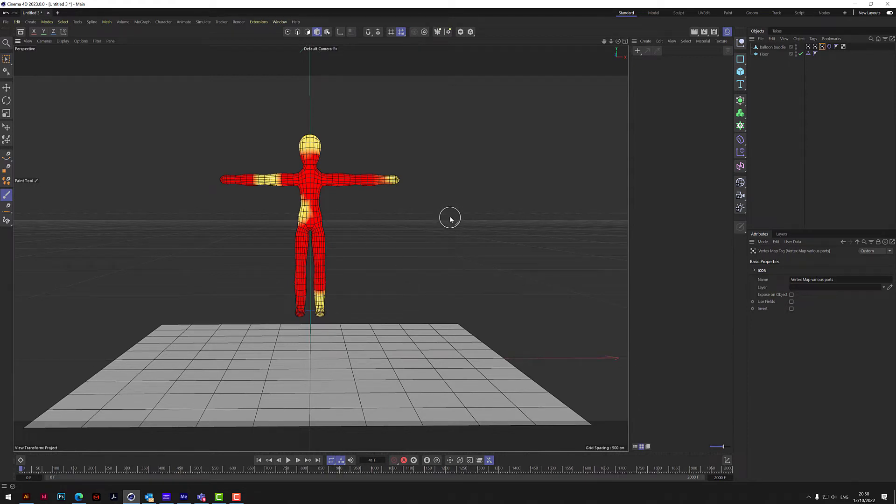
pyautogui.click(288, 460)
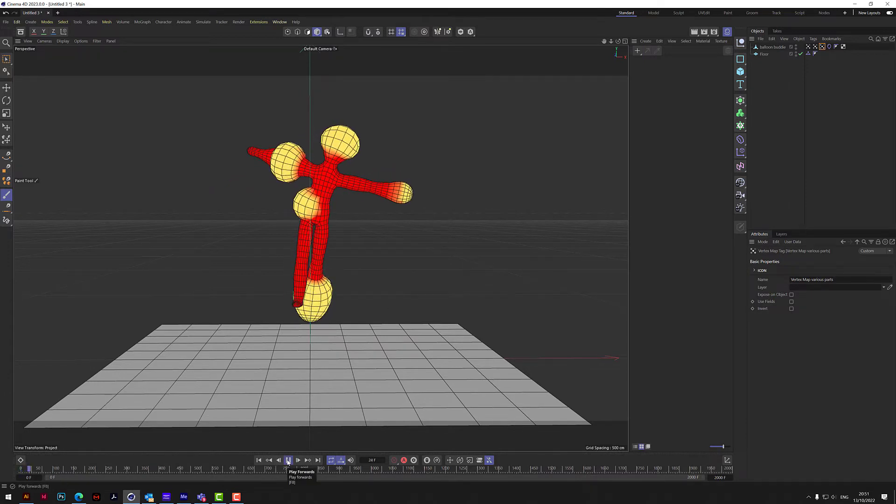
pyautogui.click(288, 460)
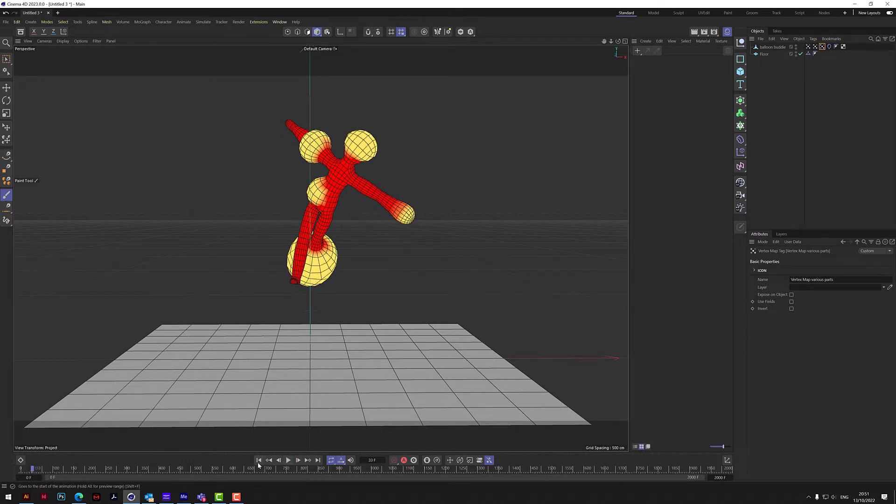
pyautogui.moveTo(350, 292)
pyautogui.mouseDown()
pyautogui.moveTo(306, 294)
pyautogui.moveTo(351, 295)
pyautogui.mouseUp()
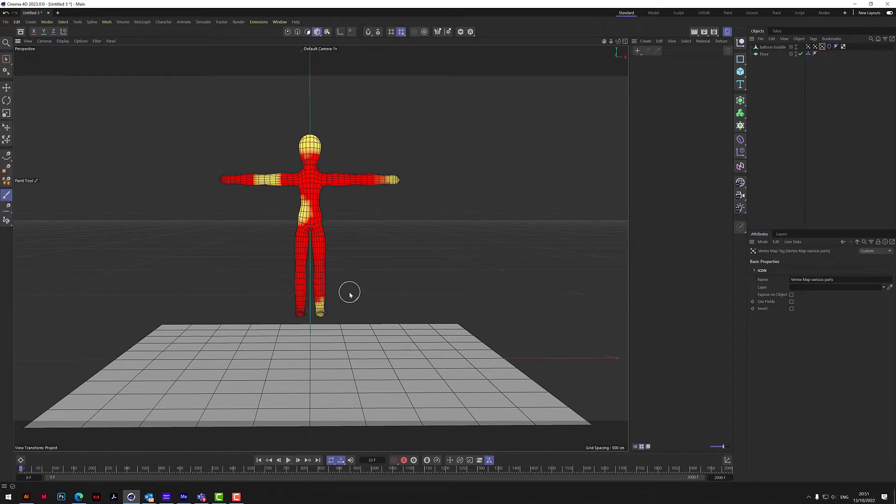
pyautogui.click(289, 460)
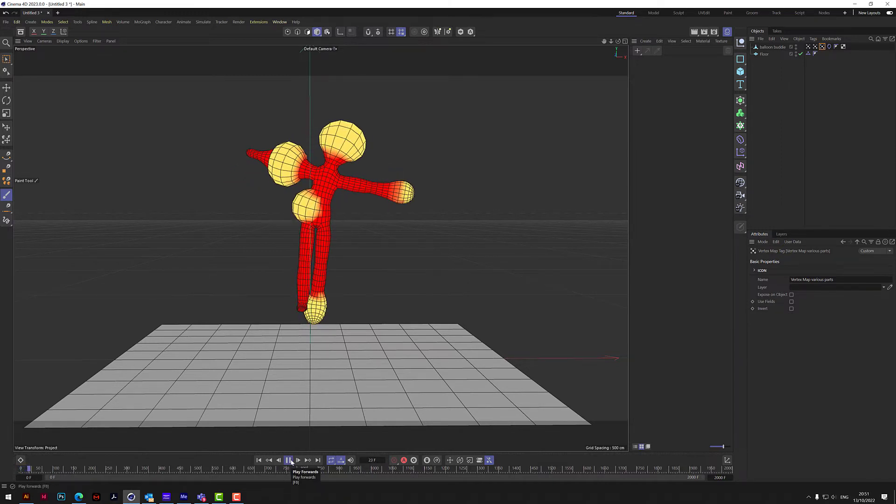
pyautogui.click(288, 460)
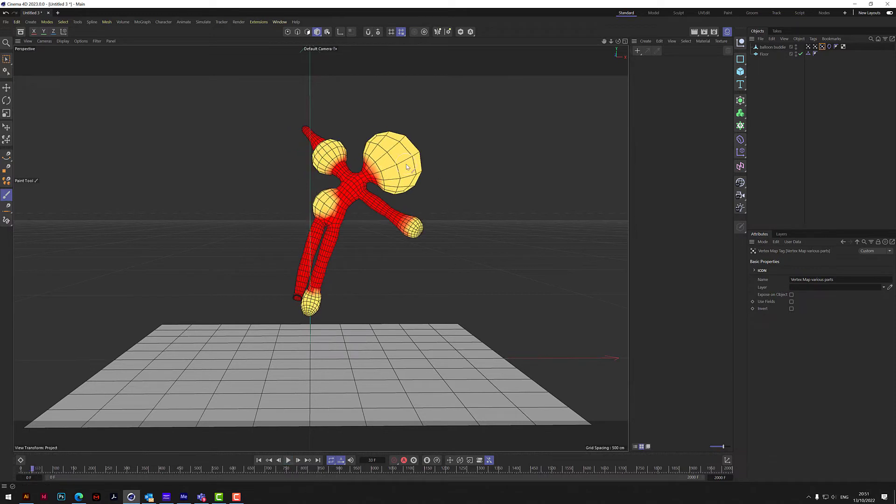
# Step: Hide the vertex map display and replay the simulation from the start, stopping at frame 14
pyautogui.click(788, 128)
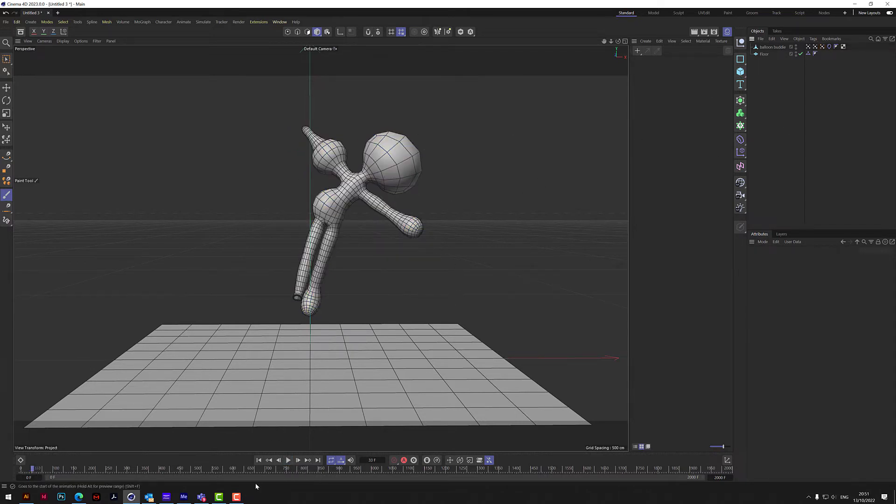
pyautogui.click(259, 460)
pyautogui.click(288, 460)
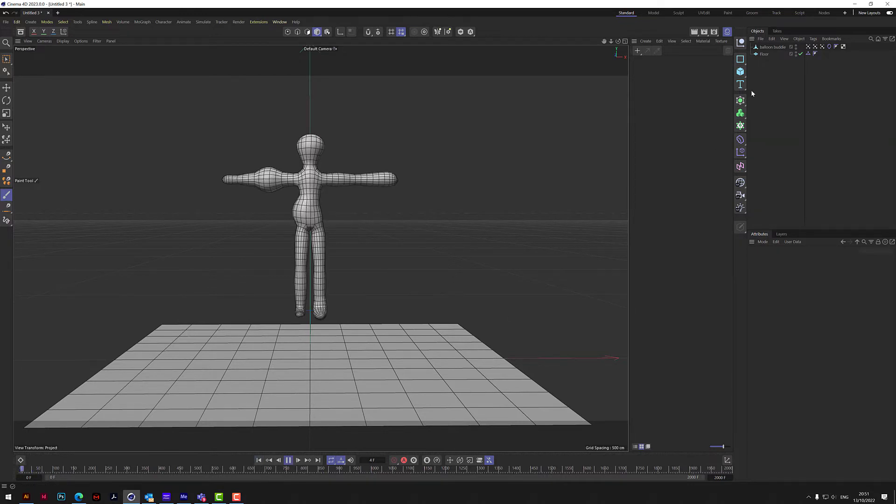
pyautogui.click(288, 460)
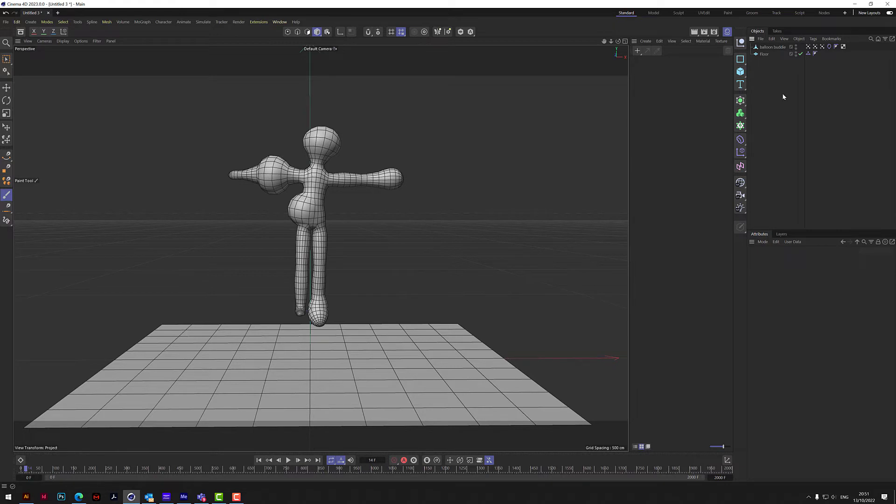
# Step: Add a Subdivision Surface and make balloon buddie its child
pyautogui.click(740, 113)
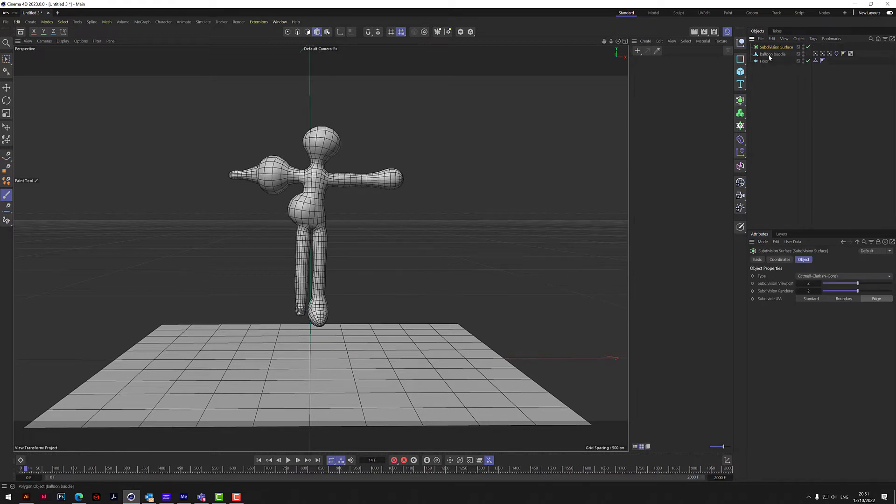
pyautogui.moveTo(769, 55); pyautogui.dragTo(774, 47)
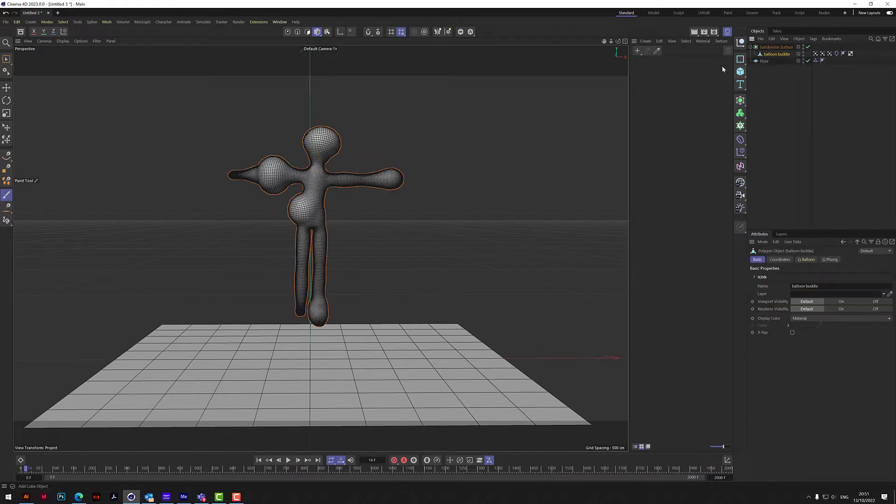
# Step: Create a new material and make its base color magenta with hue 307° and saturation 100%
pyautogui.click(762, 119)
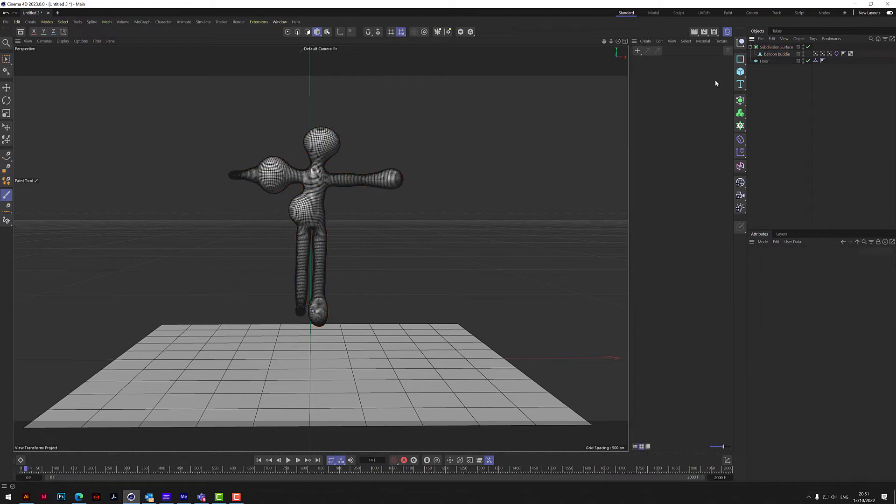
pyautogui.click(636, 51)
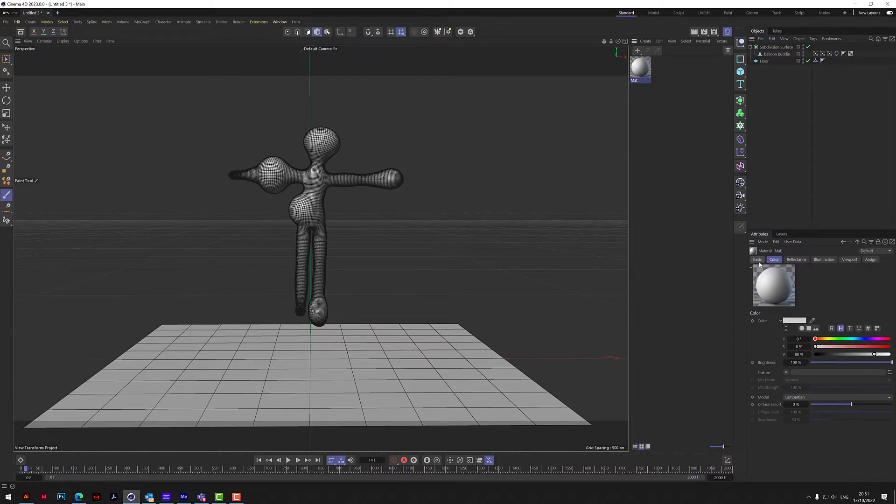
pyautogui.click(878, 340)
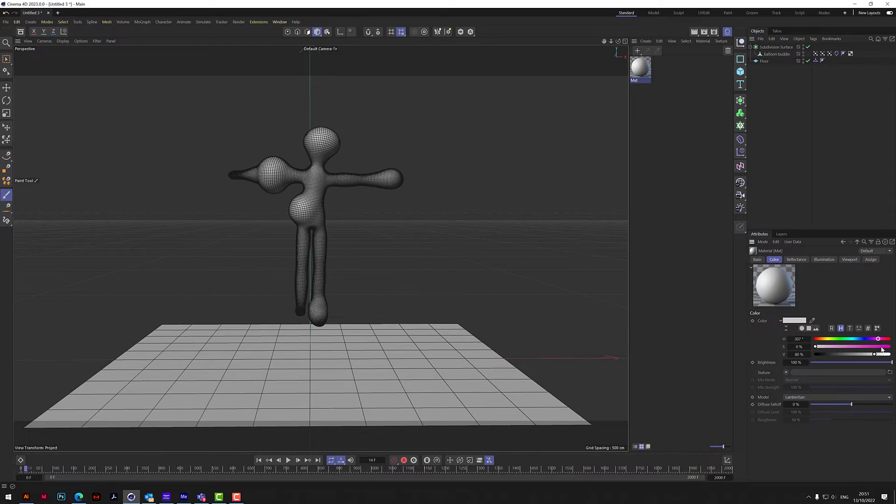
pyautogui.moveTo(881, 347); pyautogui.dragTo(889, 347)
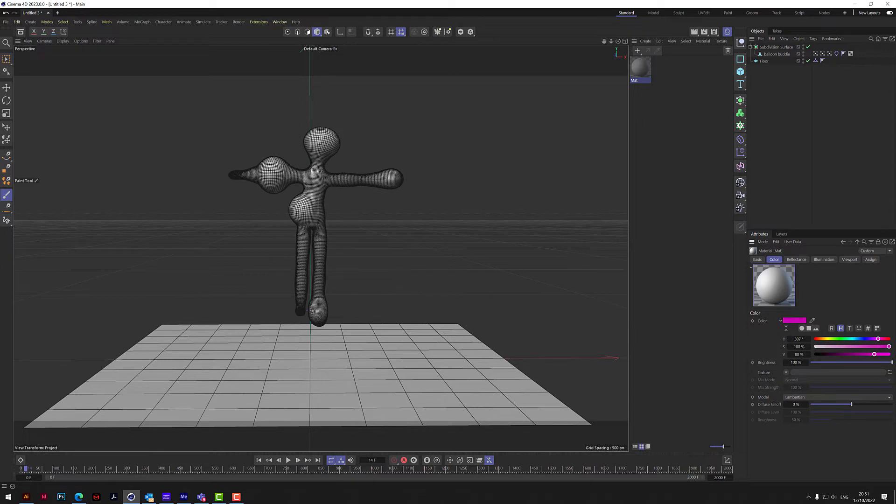
# Step: Enable transparency on the material and copy the magenta base color into its transparency color
pyautogui.click(758, 260)
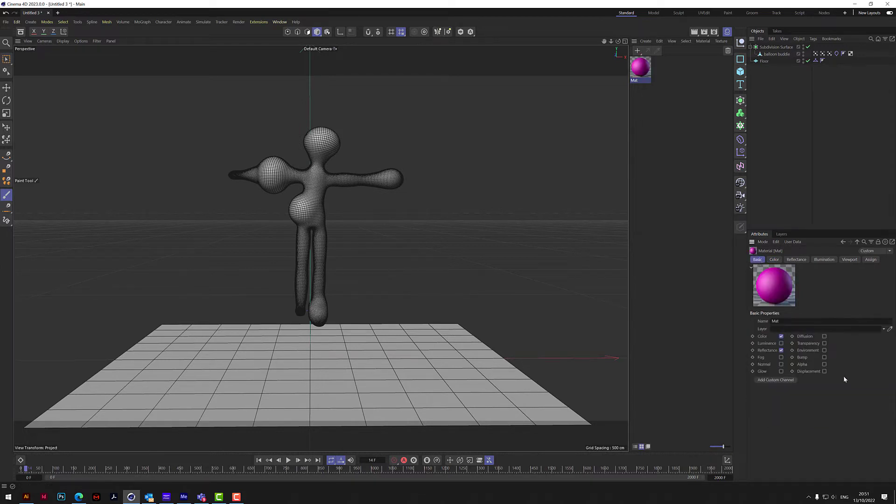
pyautogui.click(824, 342)
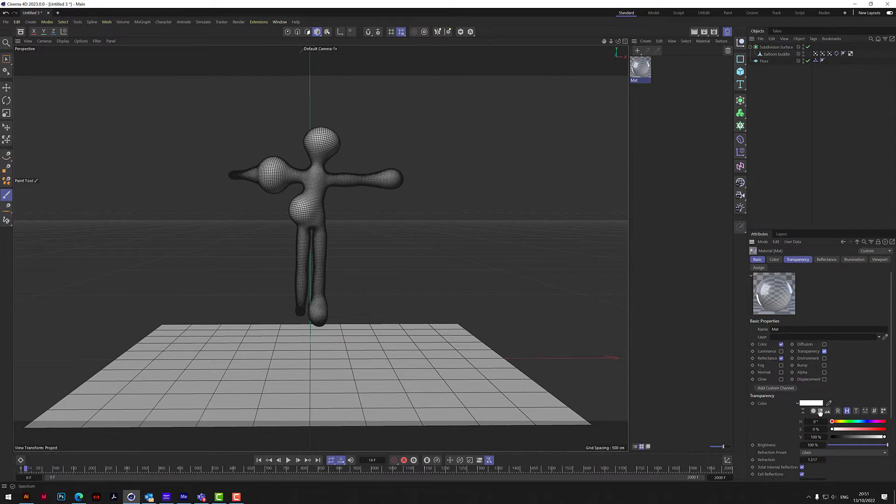
pyautogui.click(774, 260)
pyautogui.rightClick(799, 329)
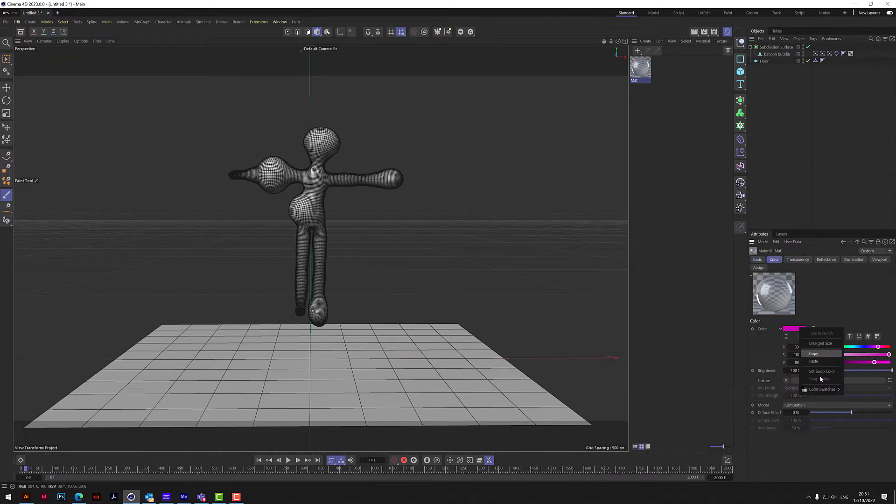
pyautogui.click(813, 354)
pyautogui.click(798, 259)
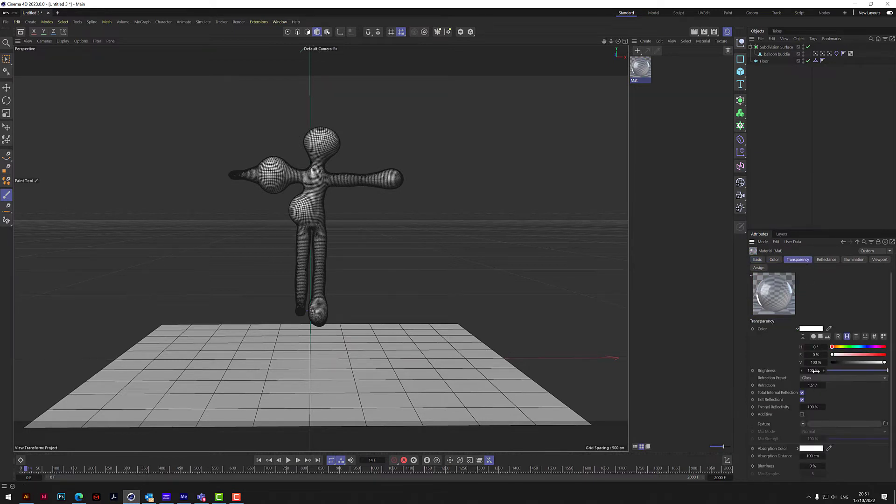
pyautogui.rightClick(810, 329)
pyautogui.click(821, 362)
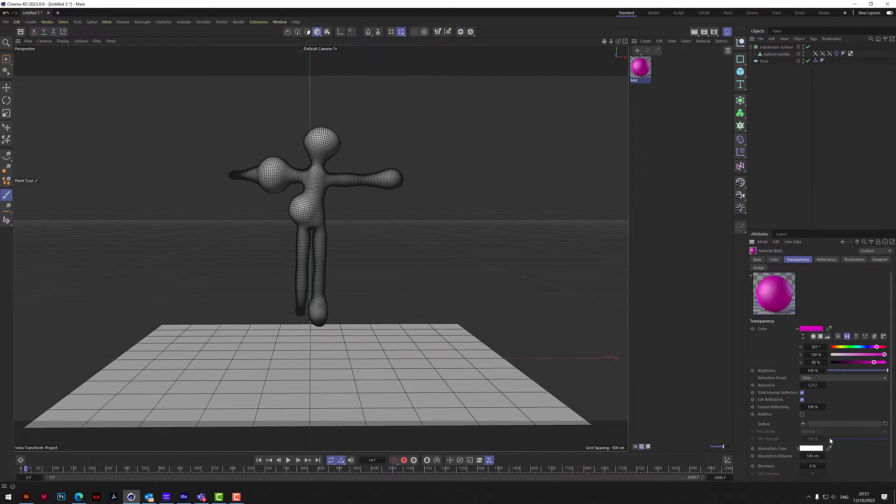
# Step: Paste the same magenta into the absorption color and reduce the transparency color's saturation to 25%
pyautogui.rightClick(817, 448)
pyautogui.click(834, 456)
pyautogui.click(857, 355)
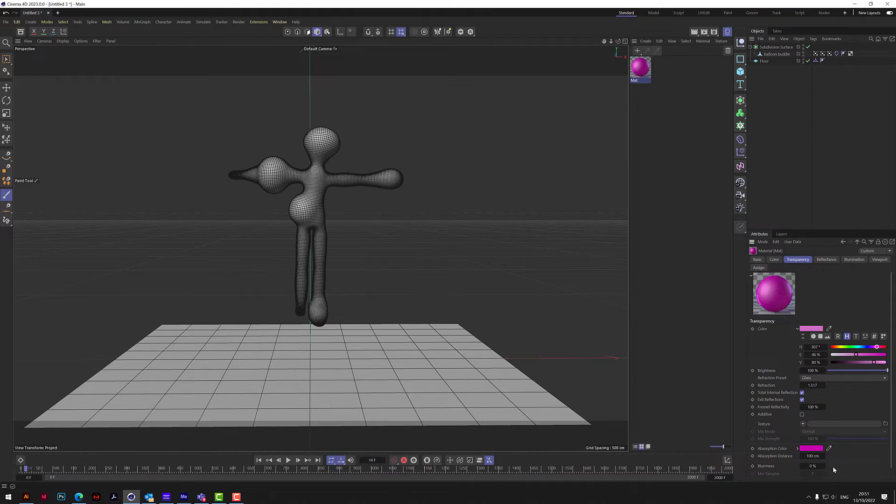
pyautogui.click(846, 355)
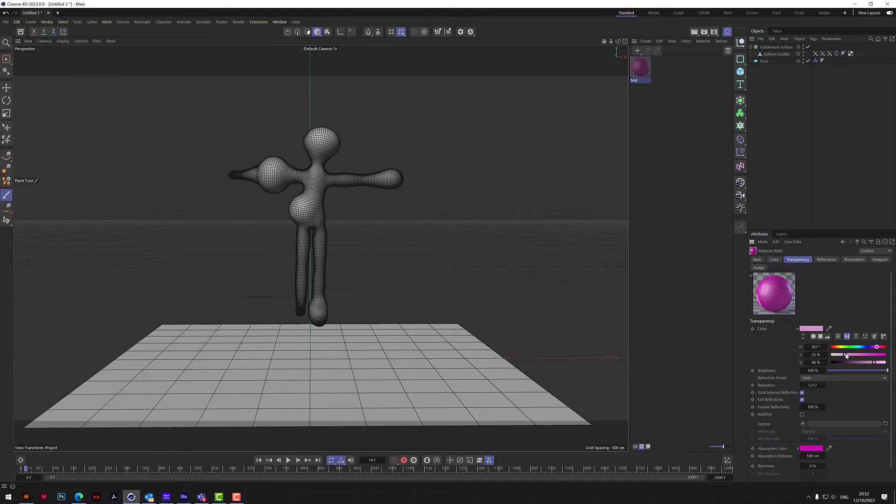
# Step: Open the Default Specular layer in the material's reflectance settings
pyautogui.click(828, 261)
pyautogui.click(821, 336)
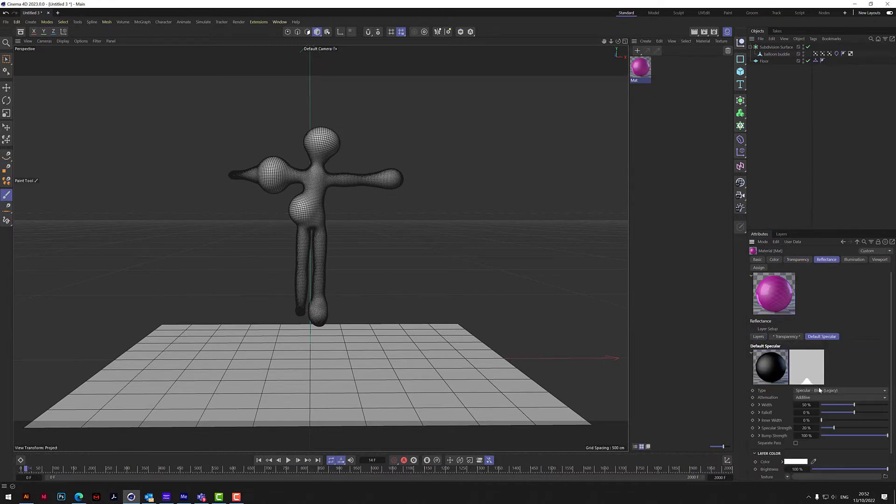
# Step: Set the pink material's Default Specular type to Beckmann, and test-render it applied to the Subdivision Surface
pyautogui.click(830, 390)
pyautogui.click(819, 295)
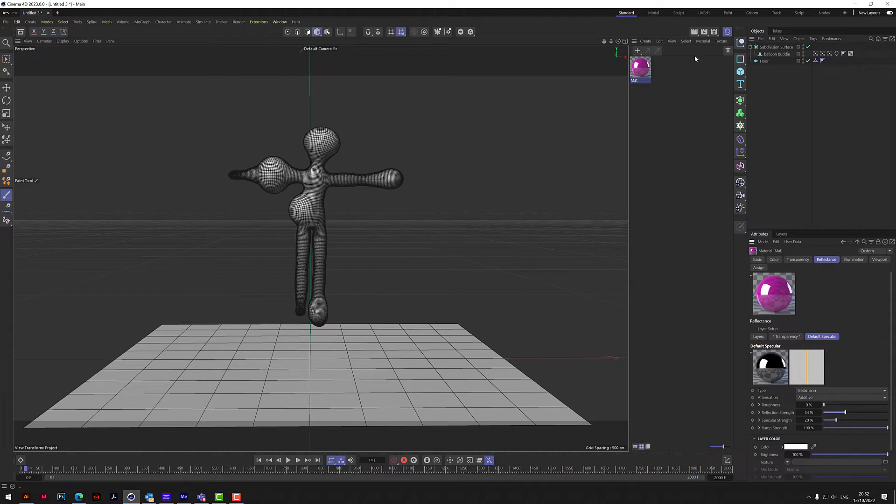
pyautogui.moveTo(642, 71); pyautogui.dragTo(790, 50)
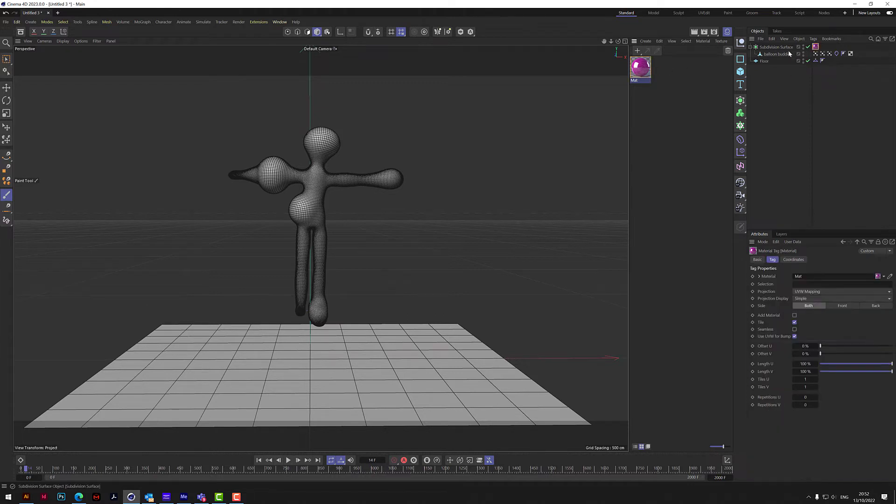
pyautogui.click(693, 33)
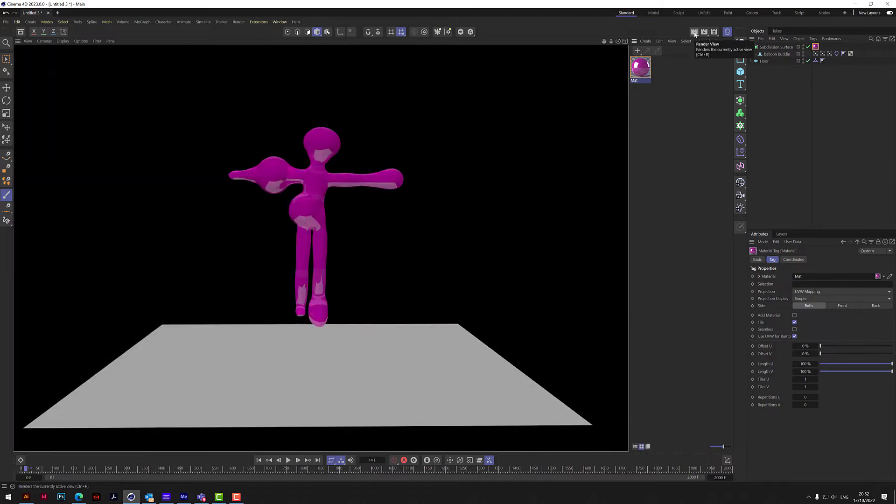
pyautogui.click(776, 156)
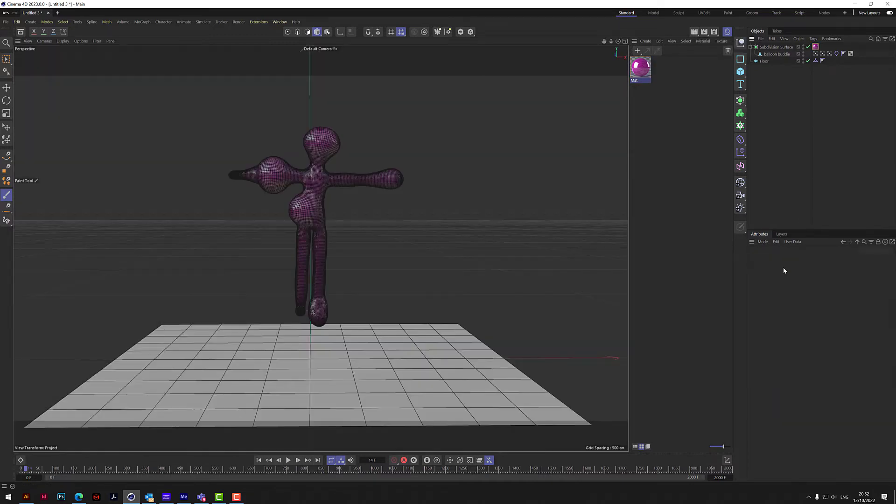
# Step: Add a Physical Sky to light the scene and render the active view to check the balloon figure
pyautogui.click(744, 208)
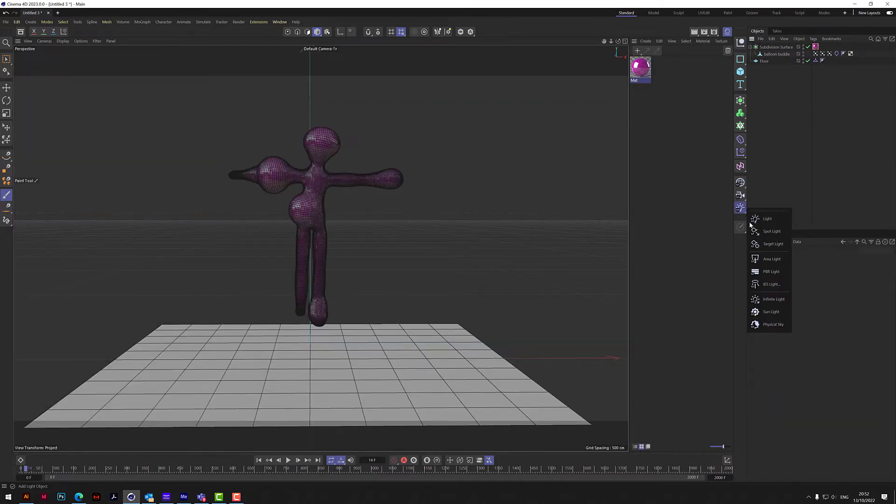
pyautogui.click(781, 326)
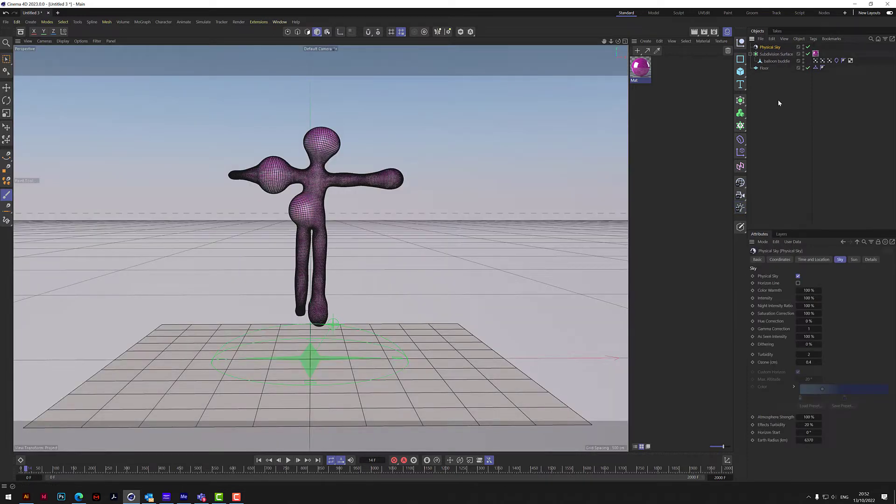
pyautogui.scroll(4, 320, 201)
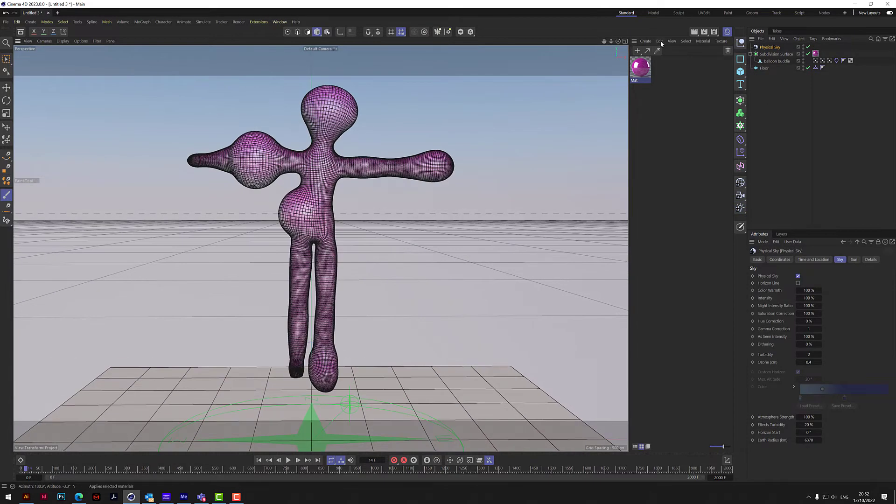
pyautogui.click(693, 32)
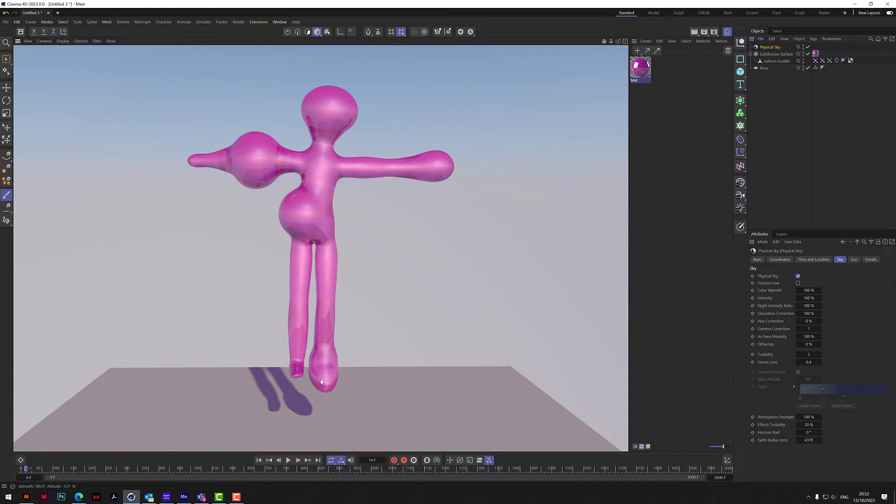
pyautogui.press('0')
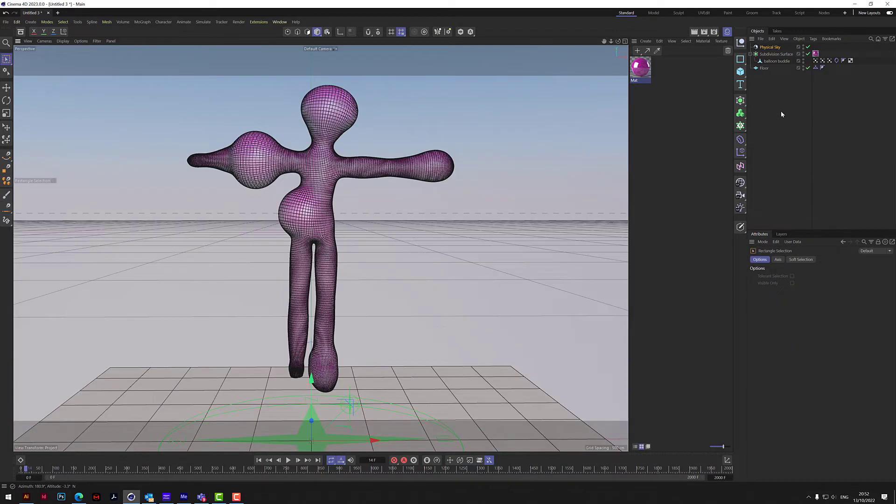
# Step: Display the Vertex Map various parts on the figure and play the balloon simulation from the first frame to about frame 79
pyautogui.click(259, 460)
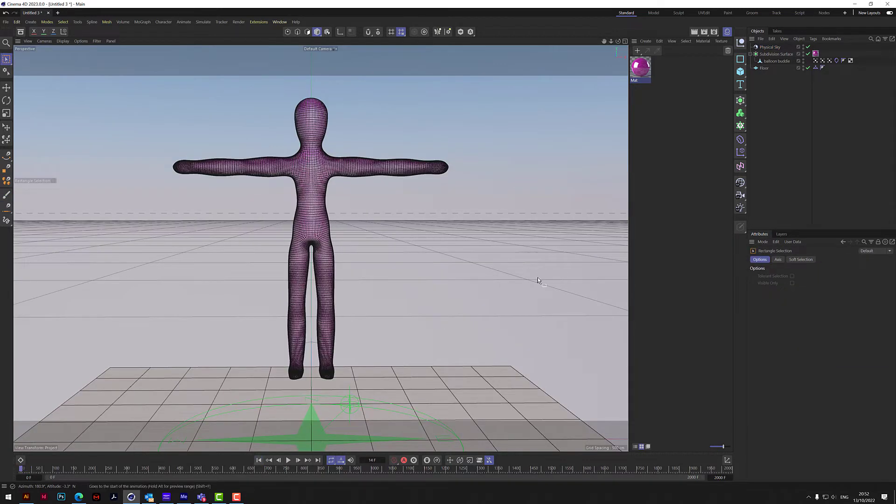
pyautogui.click(829, 60)
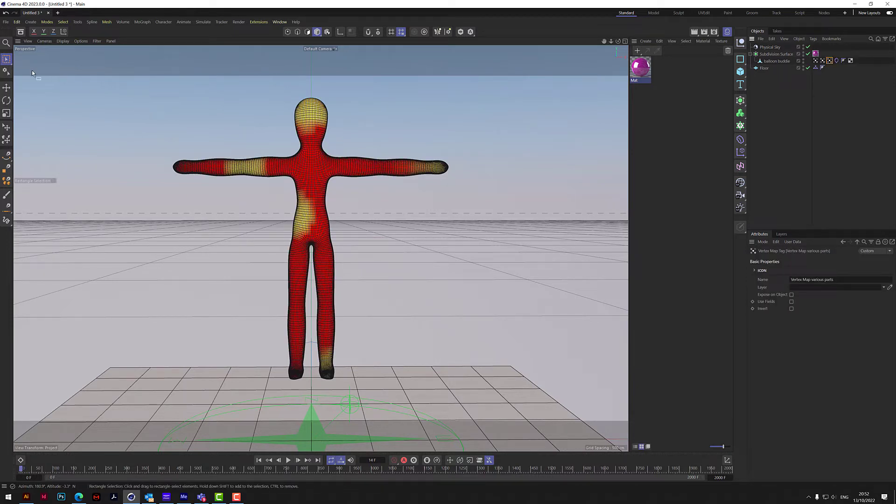
pyautogui.click(6, 59)
pyautogui.click(21, 73)
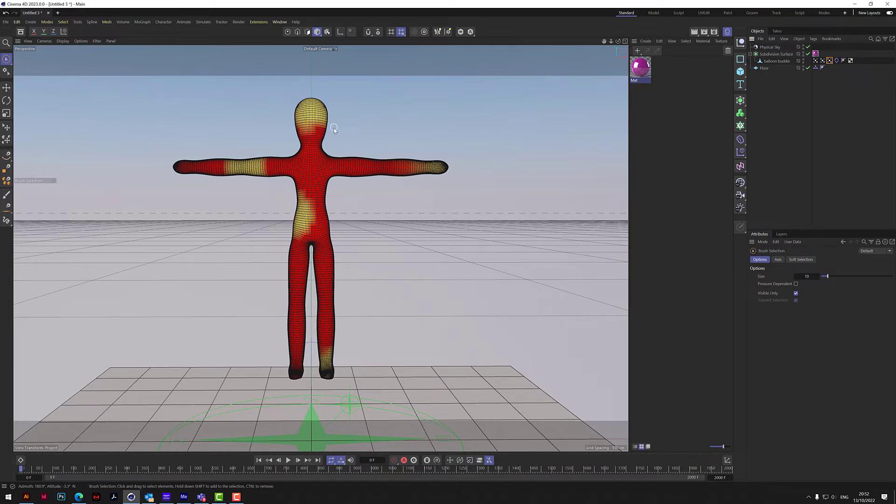
pyautogui.click(288, 460)
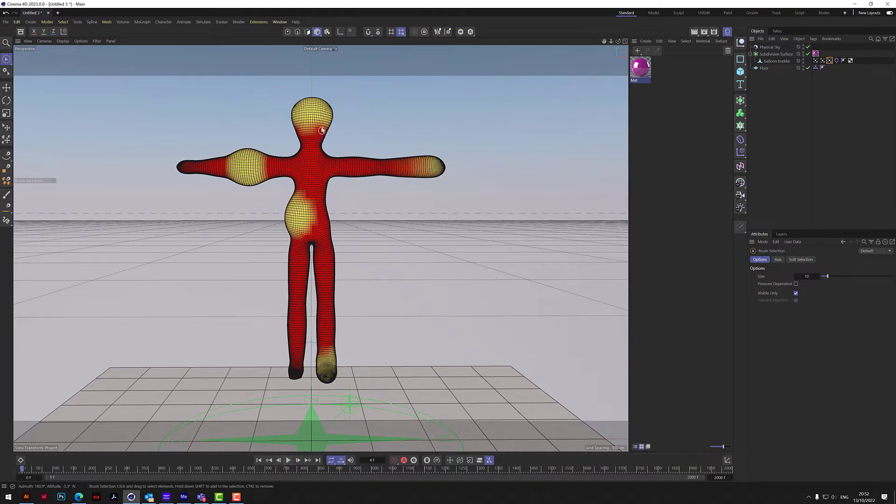
pyautogui.click(288, 460)
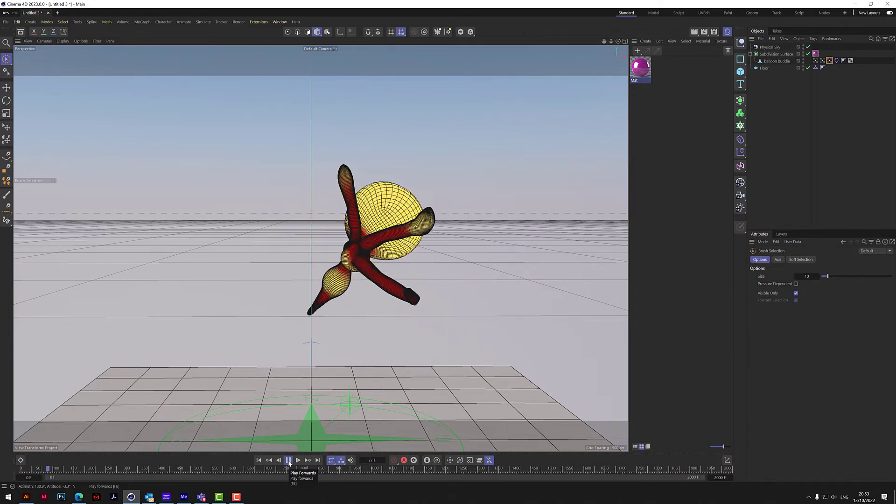
pyautogui.click(289, 461)
# Step: Hide the vertex map colouring and render the view of the inflated figure at the current frame
pyautogui.click(799, 125)
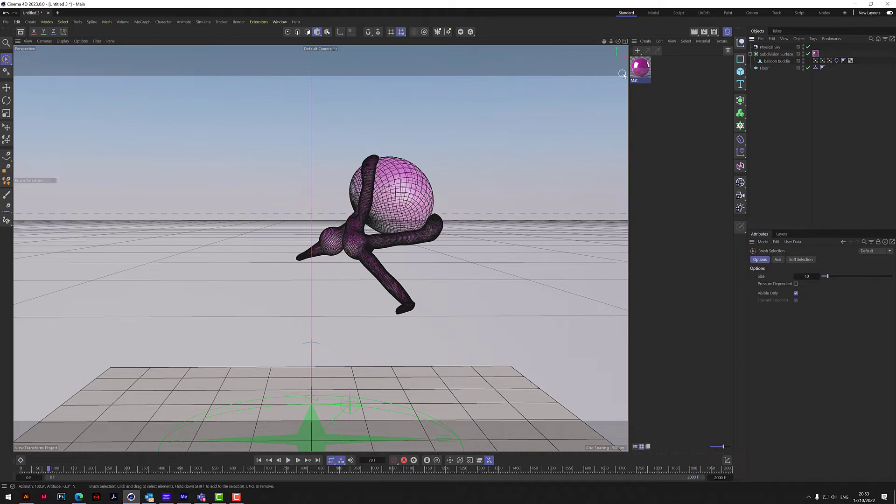
pyautogui.click(695, 32)
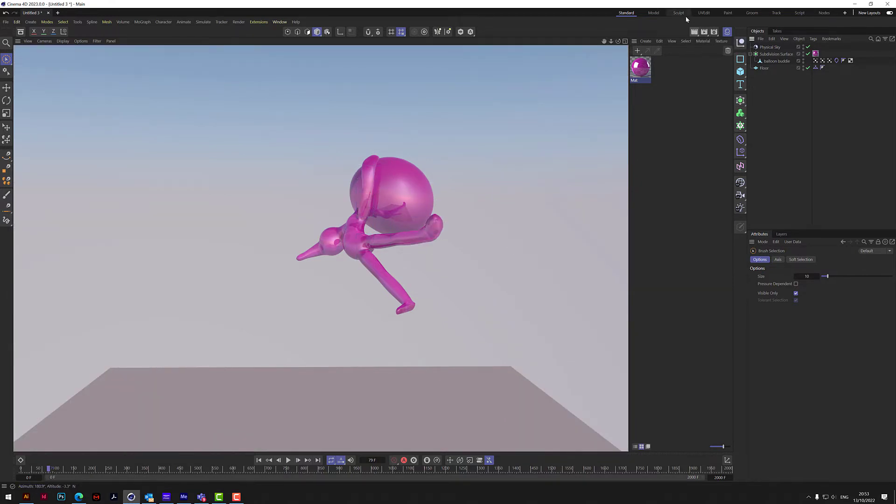
pyautogui.click(346, 420)
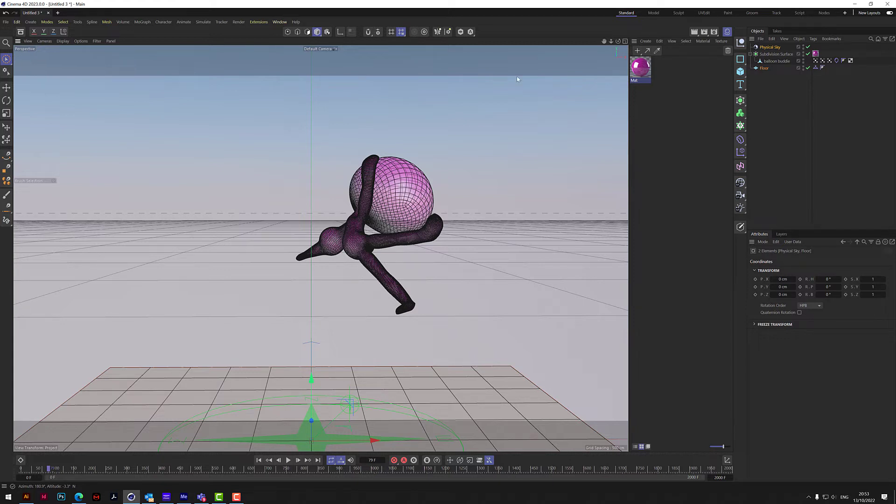
# Step: Return to the first frame and clear the vertex map from both the Bendiness and Stretchiness maps of the cloth tag
pyautogui.click(259, 460)
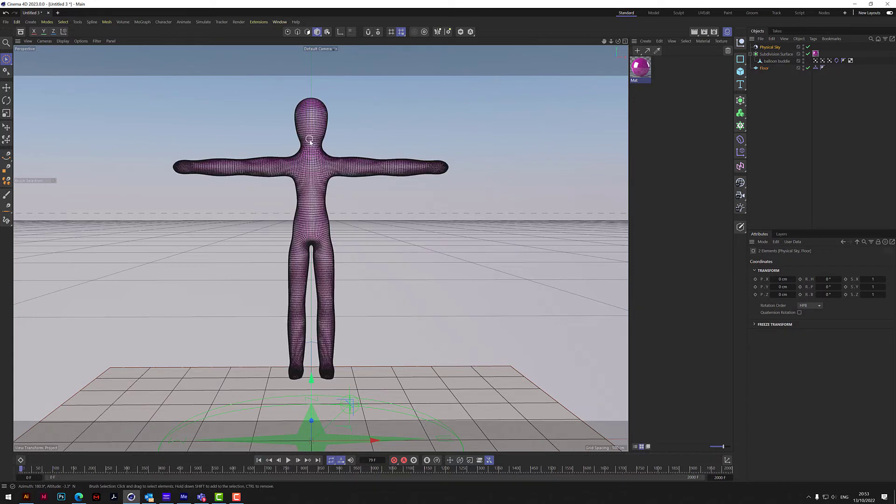
pyautogui.click(836, 61)
pyautogui.moveTo(843, 293); pyautogui.dragTo(725, 302)
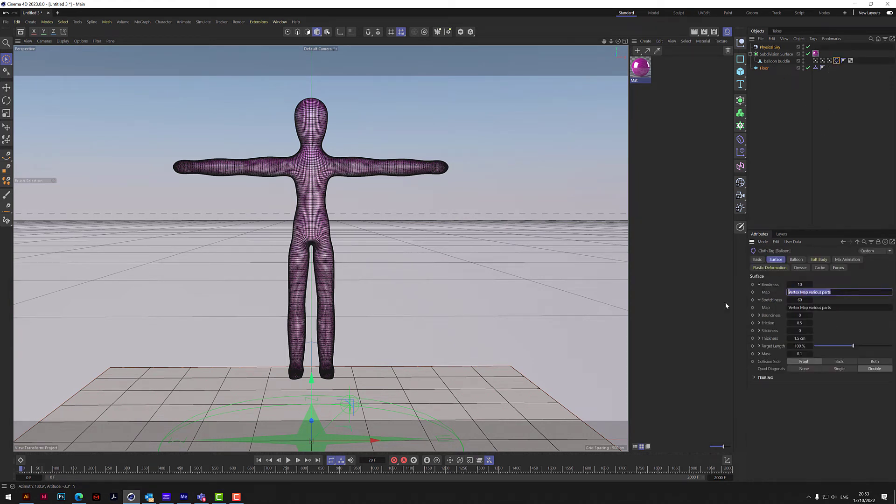
pyautogui.press('BackSpace')
pyautogui.moveTo(843, 308); pyautogui.dragTo(780, 312)
pyautogui.press('BackSpace')
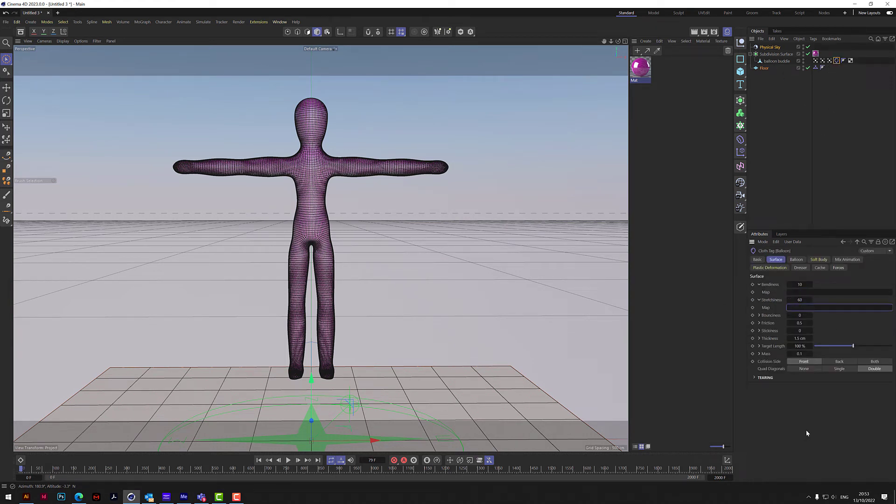
# Step: Play the simulation without vertex maps to check the even inflation, and return to the first frame
pyautogui.click(289, 460)
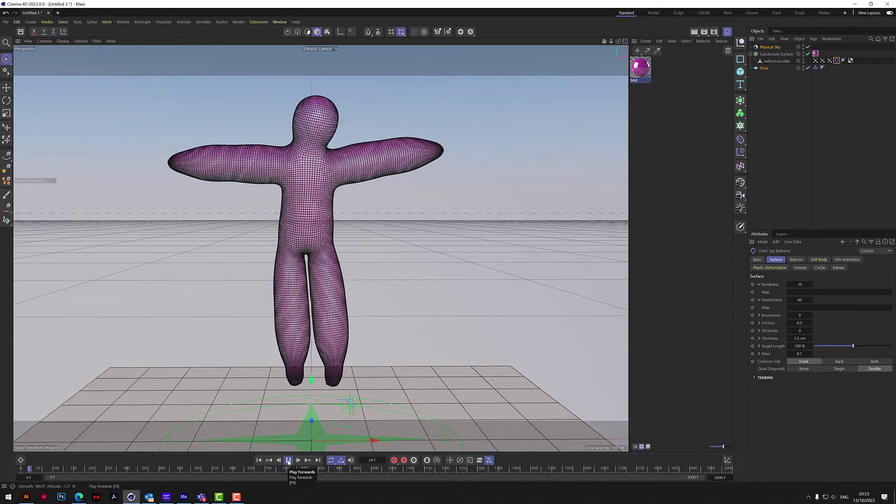
pyautogui.click(288, 460)
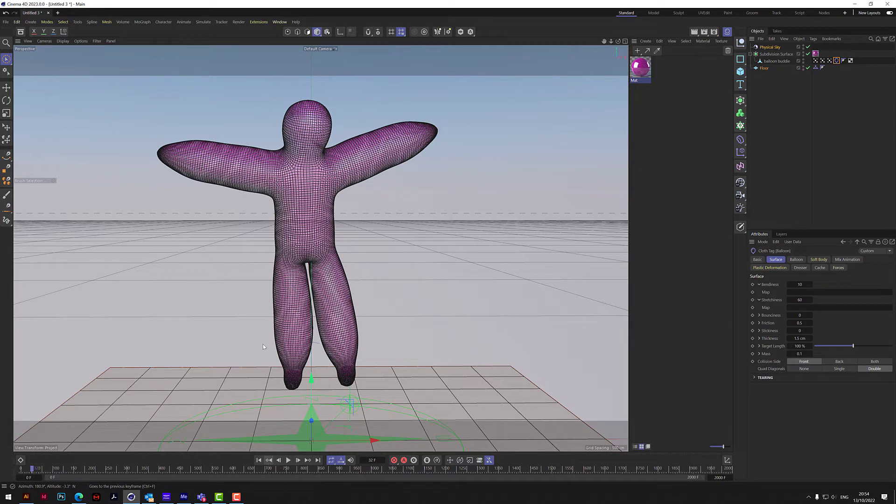
pyautogui.click(259, 460)
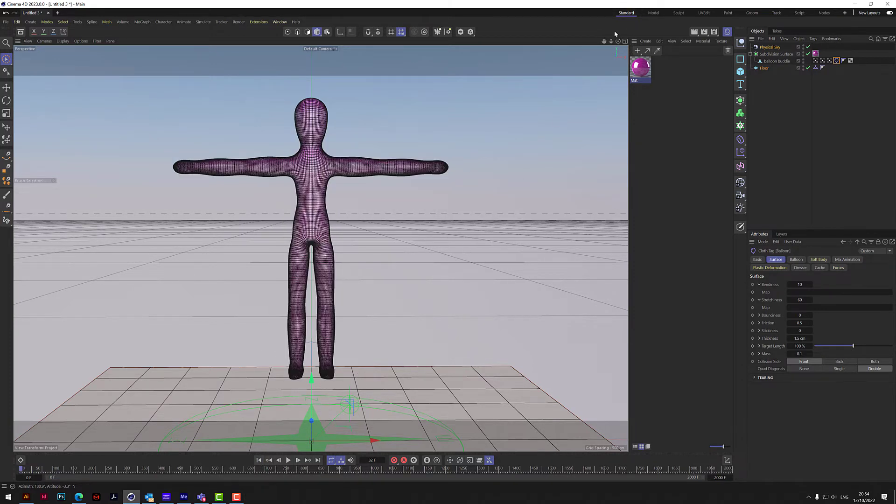
pyautogui.moveTo(617, 41)
pyautogui.mouseDown()
pyautogui.moveTo(592, 43)
pyautogui.moveTo(619, 37)
pyautogui.mouseUp()
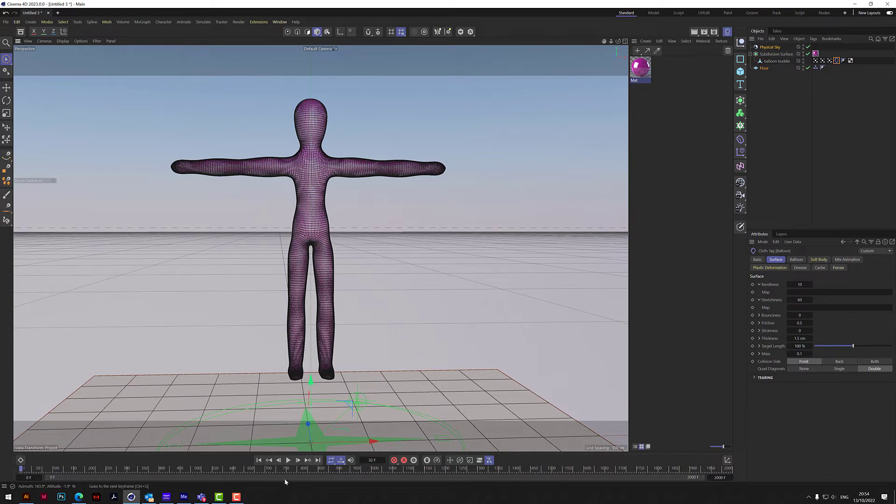
pyautogui.click(220, 499)
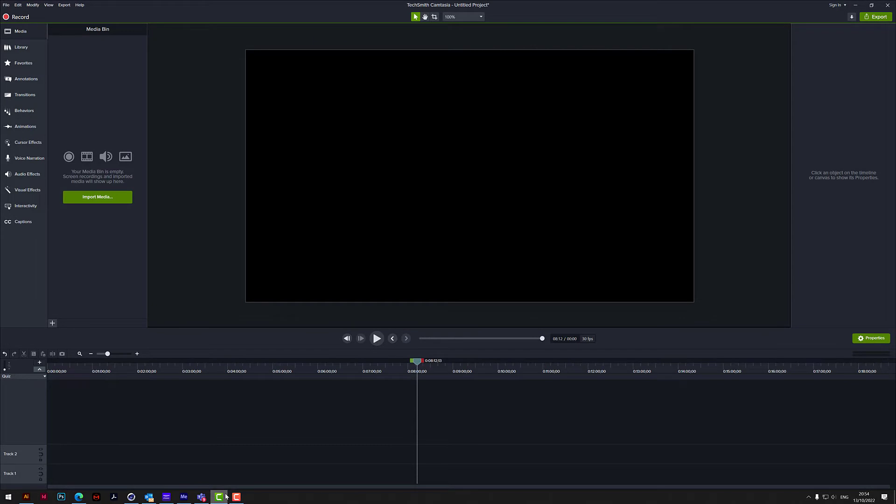
pyautogui.click(237, 497)
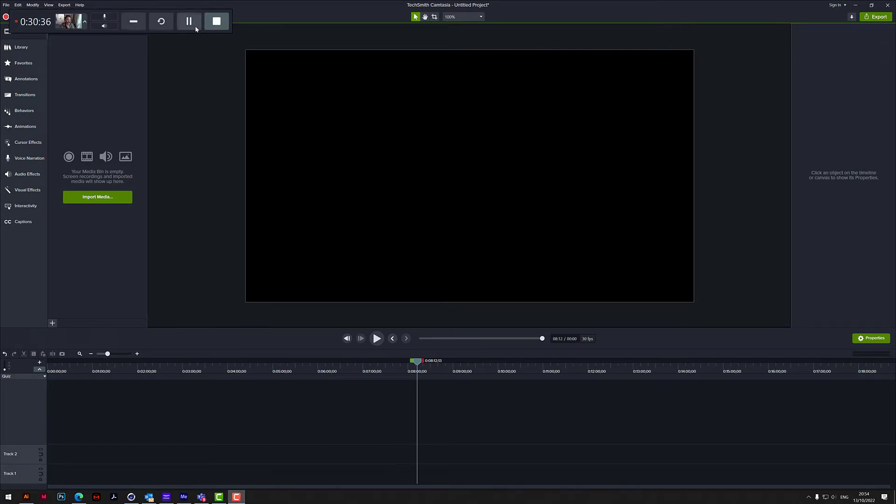
pyautogui.click(196, 29)
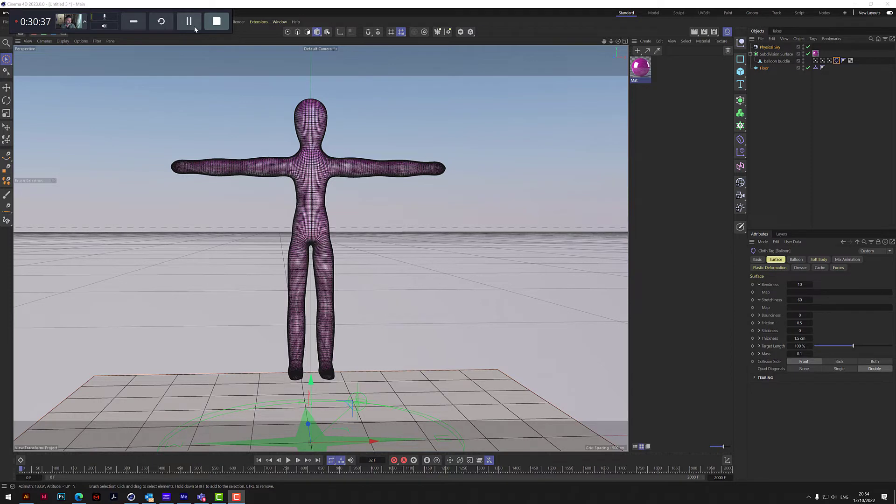
pyautogui.click(134, 21)
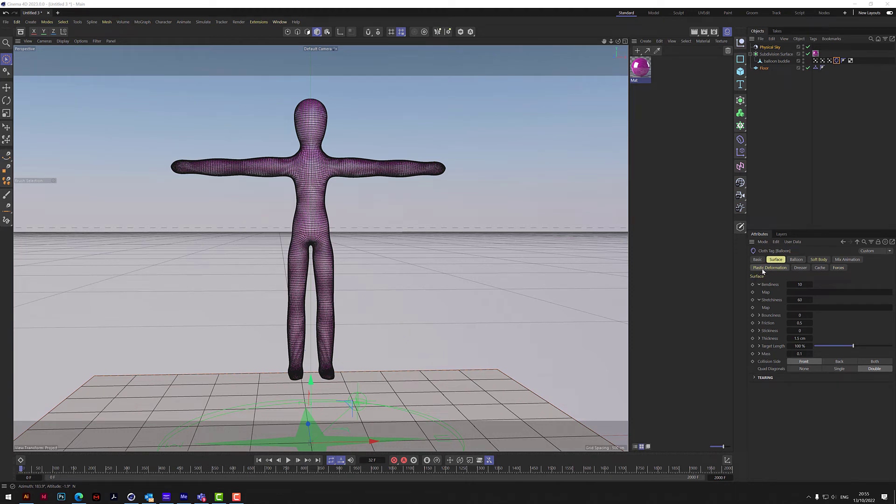
# Step: Enable Bend Deform and Stretch Deform in the cloth tag's plastic deformation settings
pyautogui.click(775, 268)
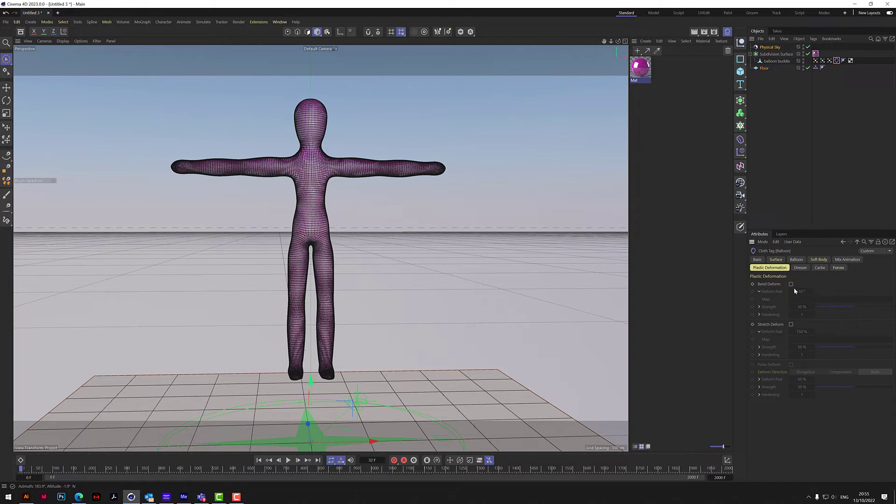
pyautogui.click(791, 284)
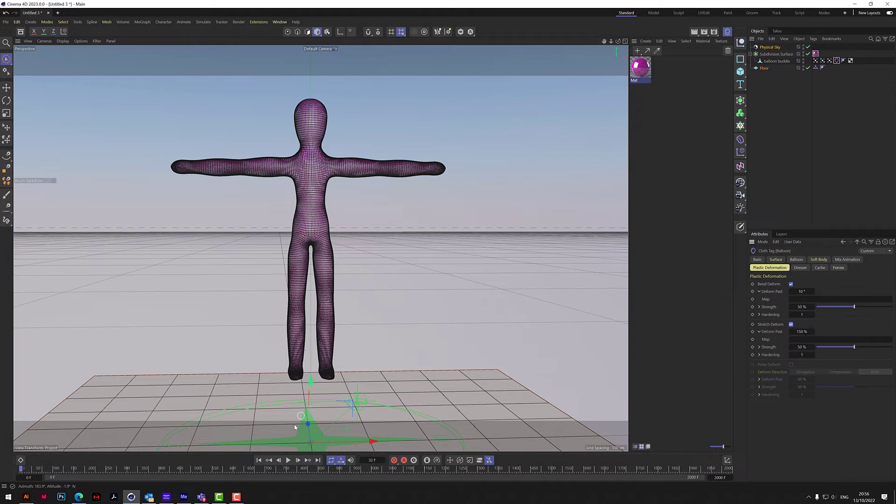
# Step: Play the simulation with plastic deformation to about frame 72, pausing to inspect the shape, and return to the first frame
pyautogui.click(288, 461)
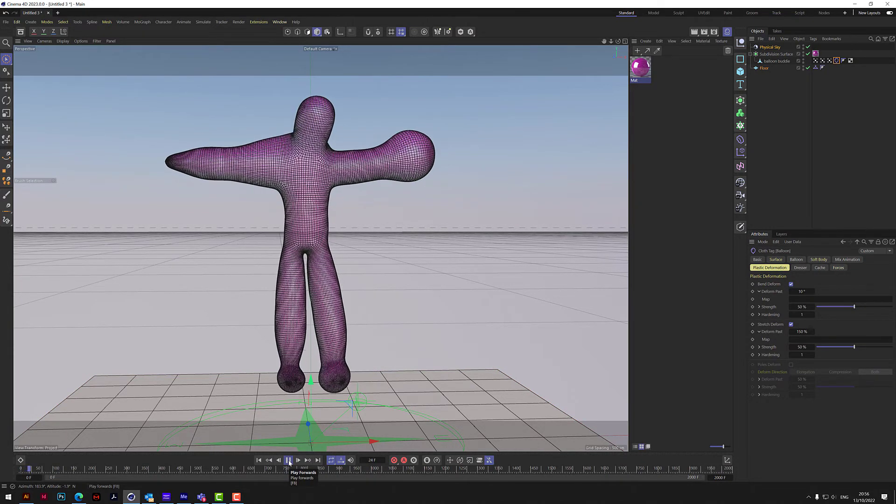
pyautogui.click(289, 460)
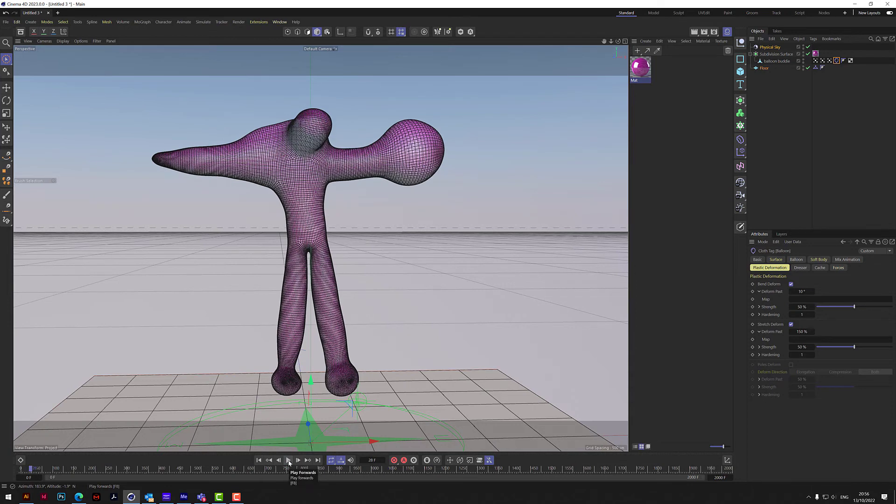
pyautogui.click(289, 460)
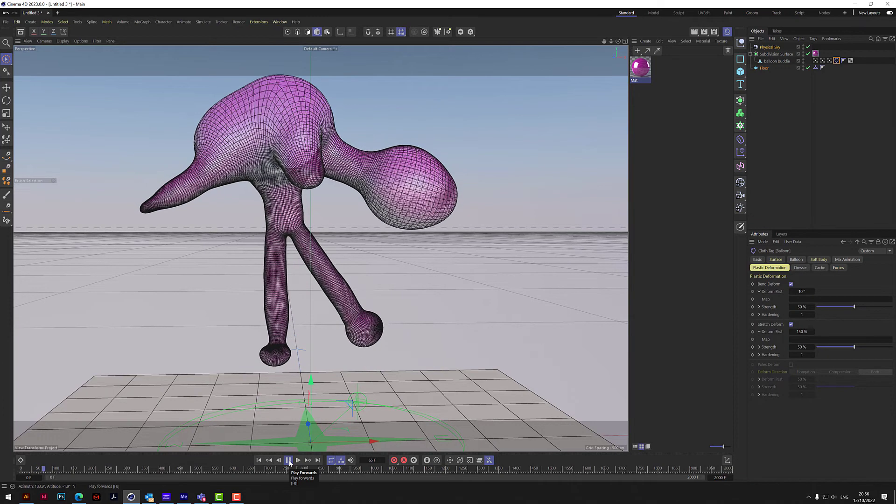
pyautogui.click(288, 461)
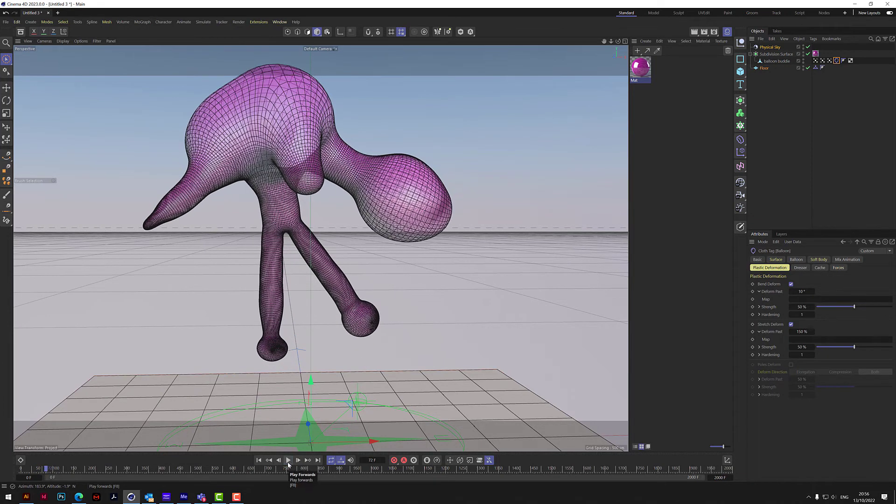
pyautogui.click(260, 461)
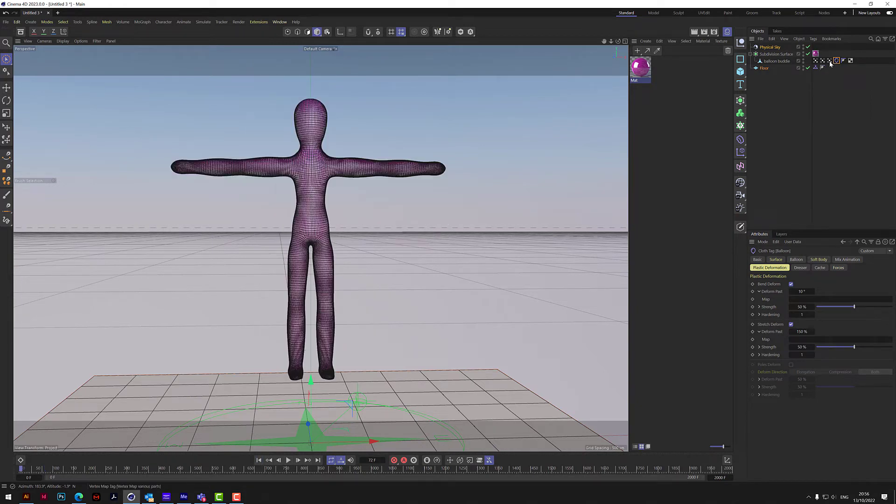
# Step: Assign the Vertex Map various parts tag to both the Bend Deform and Stretch Deform maps, and display it on the figure
pyautogui.moveTo(830, 64); pyautogui.dragTo(838, 300)
pyautogui.moveTo(830, 62); pyautogui.dragTo(820, 341)
pyautogui.click(830, 61)
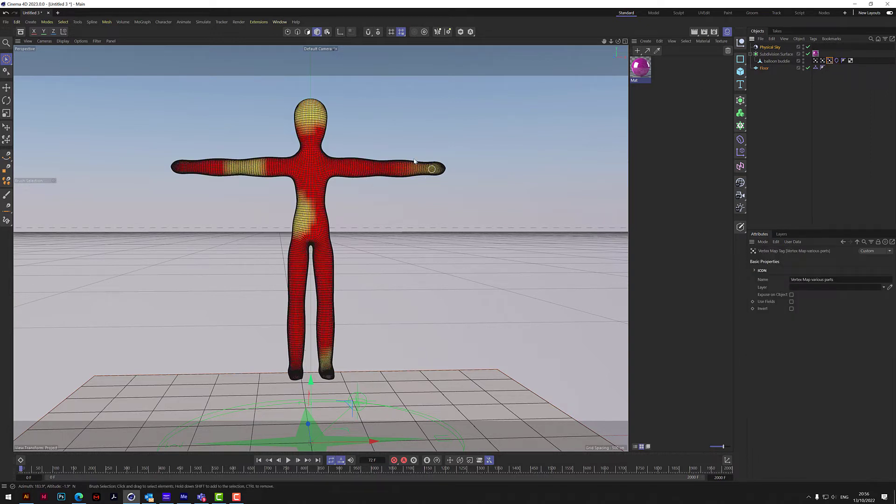
# Step: Play the mapped plastic deformation simulation to about frame 73, pause it and clear the tag selection
pyautogui.click(288, 460)
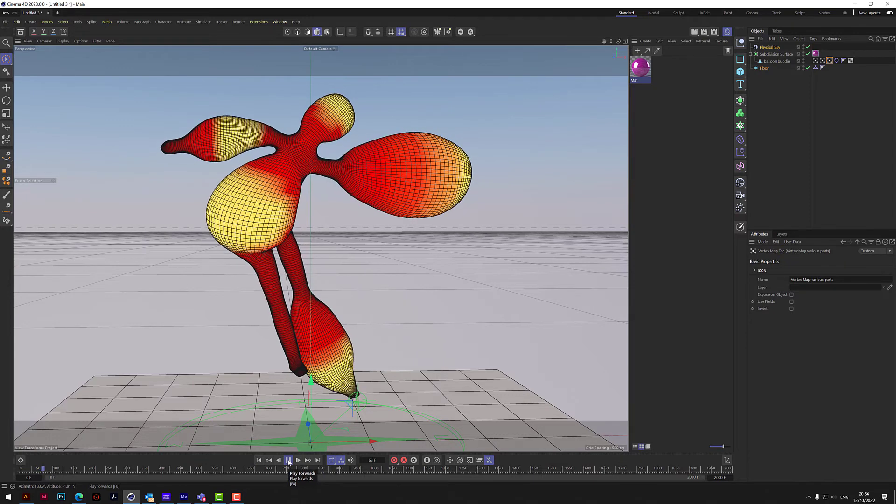
pyautogui.click(288, 461)
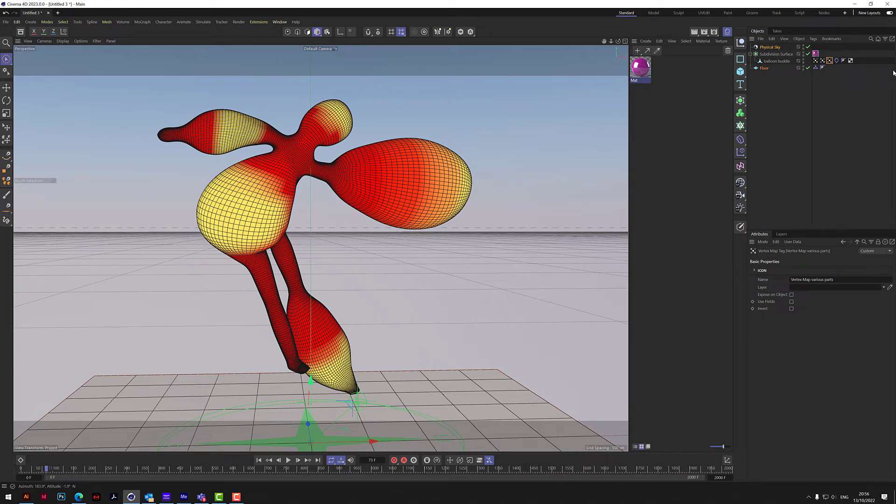
pyautogui.click(790, 149)
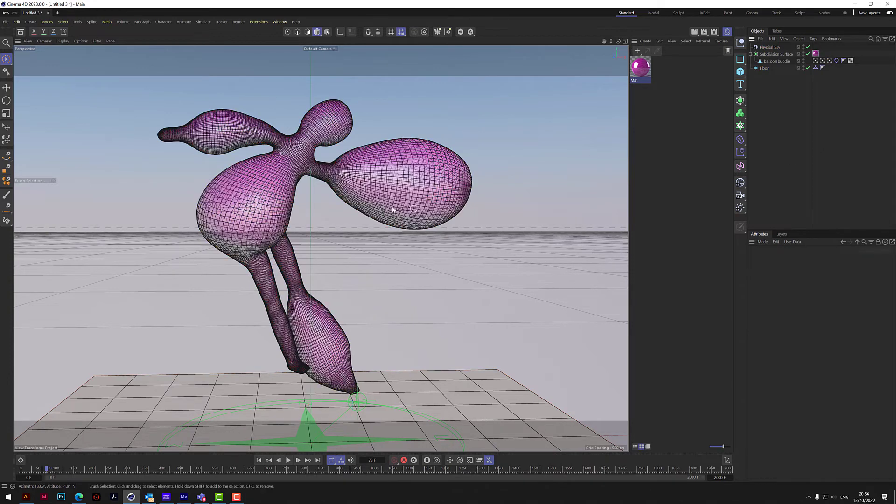
# Step: Set the cloth tag's balloon overpressure to 2
pyautogui.click(836, 60)
pyautogui.click(796, 259)
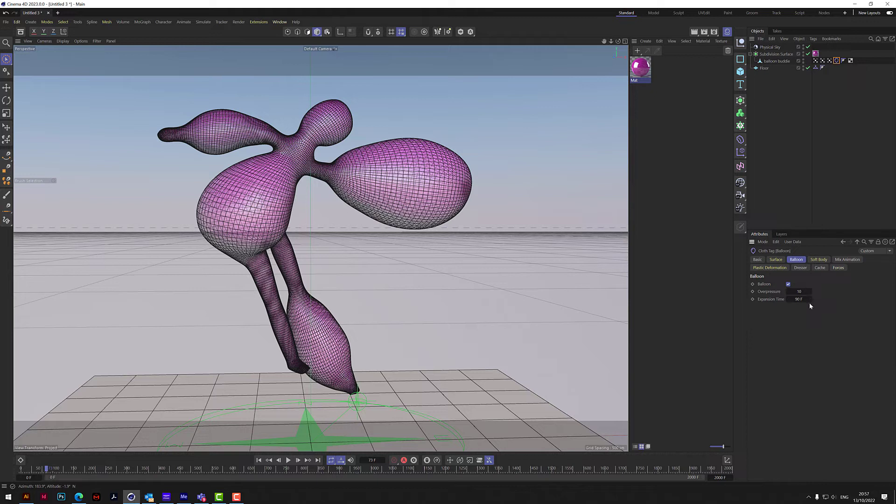
pyautogui.doubleClick(798, 291)
# Step: Resume the simulation to about frame 138, pause it and examine the figure's shape from a higher angle
pyautogui.click(288, 460)
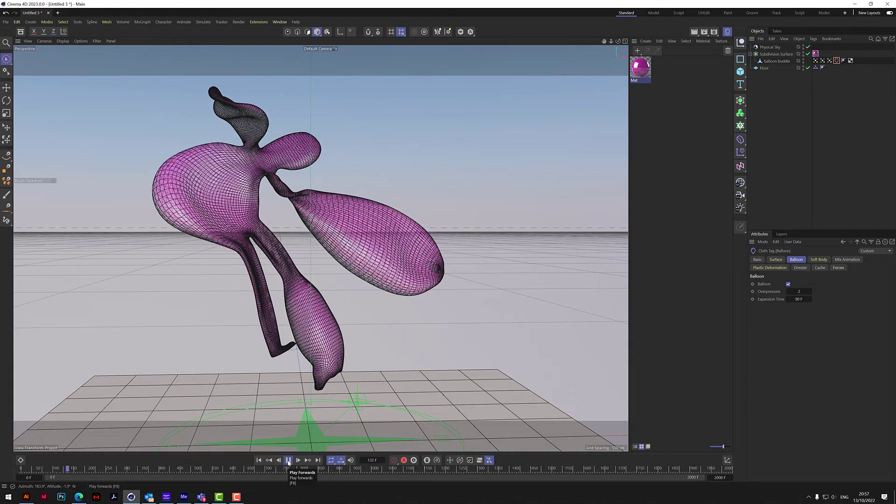
pyautogui.click(287, 460)
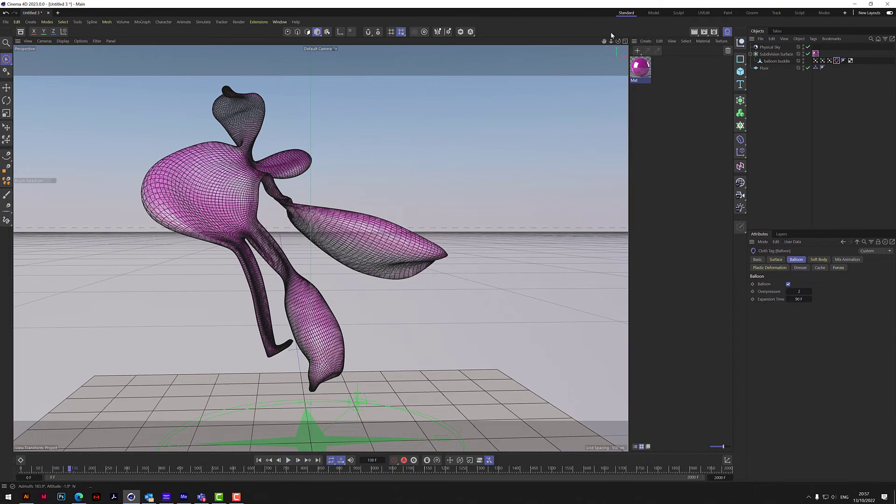
pyautogui.moveTo(617, 41); pyautogui.dragTo(653, 72)
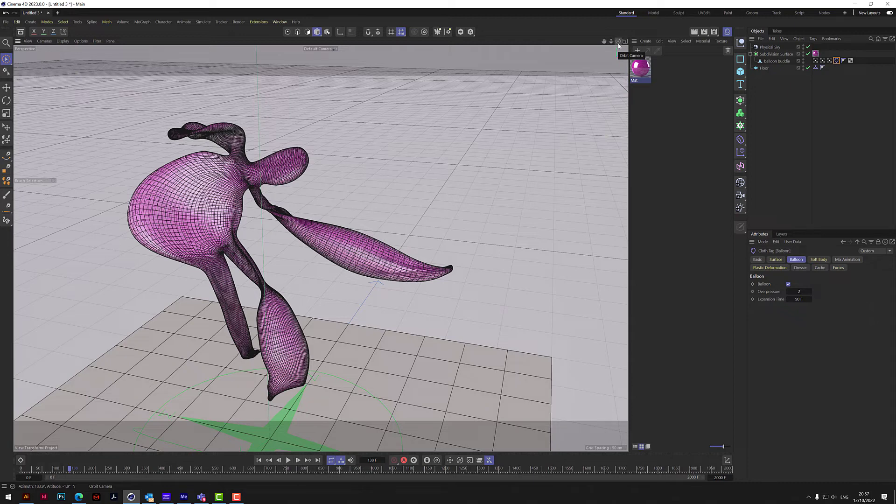
# Step: Display the vertex map, continue the simulation to about frame 178 and examine the mapped areas from several angles
pyautogui.click(829, 61)
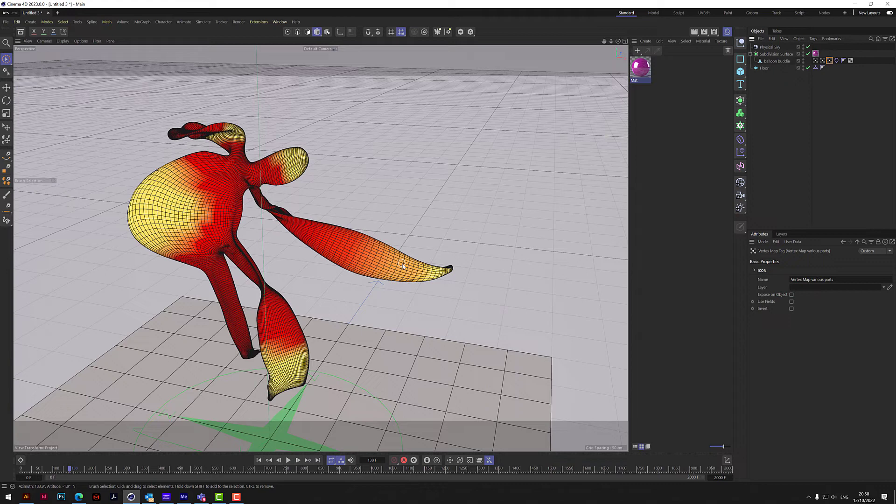
pyautogui.click(288, 460)
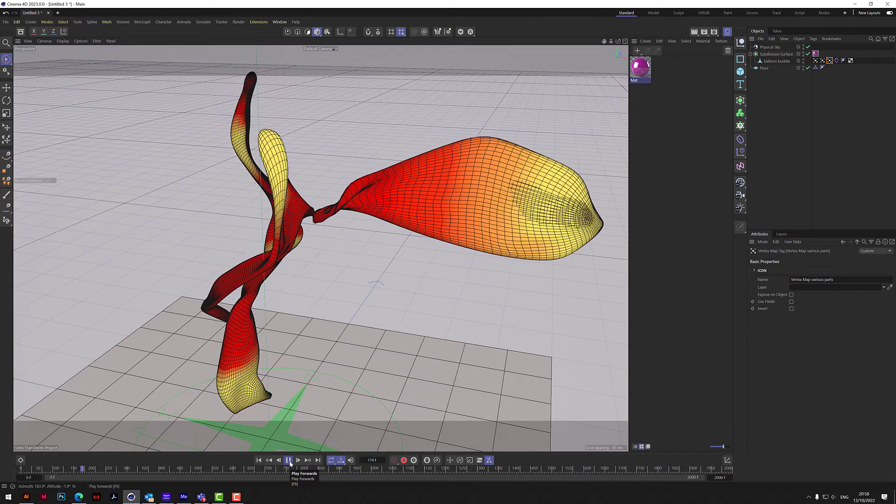
pyautogui.click(290, 464)
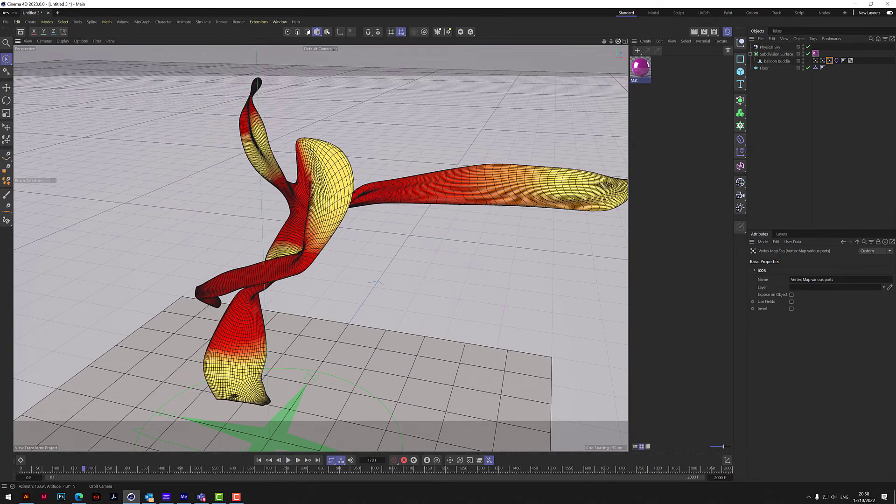
pyautogui.moveTo(618, 42); pyautogui.dragTo(699, 51)
pyautogui.moveTo(481, 196)
pyautogui.keyDown('alt'); pyautogui.mouseDown()
pyautogui.moveTo(410, 173)
pyautogui.moveTo(489, 196)
pyautogui.moveTo(553, 174)
pyautogui.mouseUp(); pyautogui.keyUp('alt')
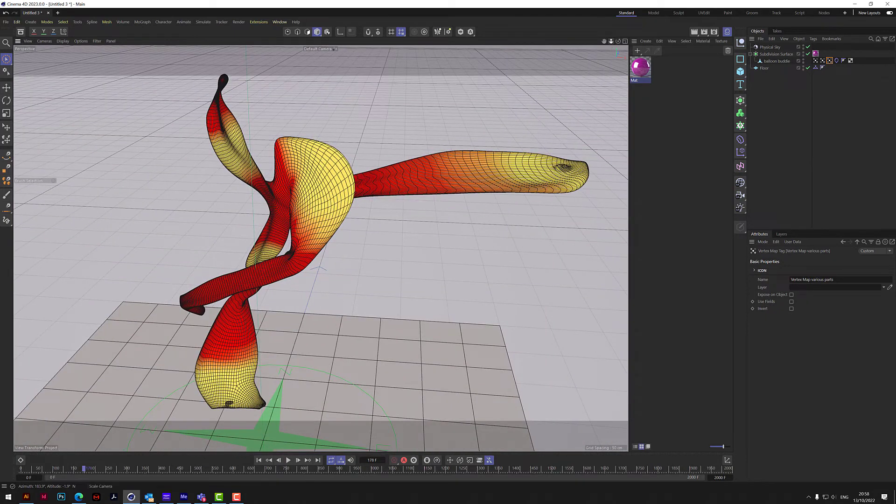
pyautogui.moveTo(611, 41); pyautogui.dragTo(625, 95)
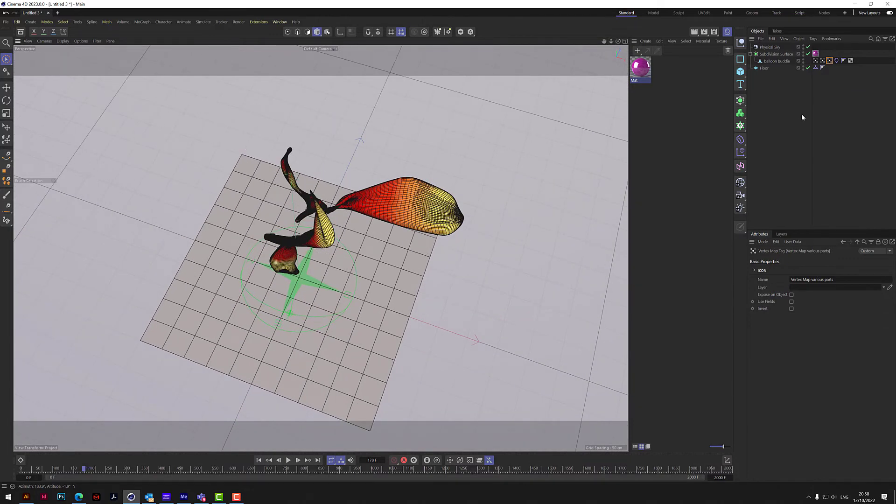
pyautogui.moveTo(619, 41); pyautogui.dragTo(709, 56)
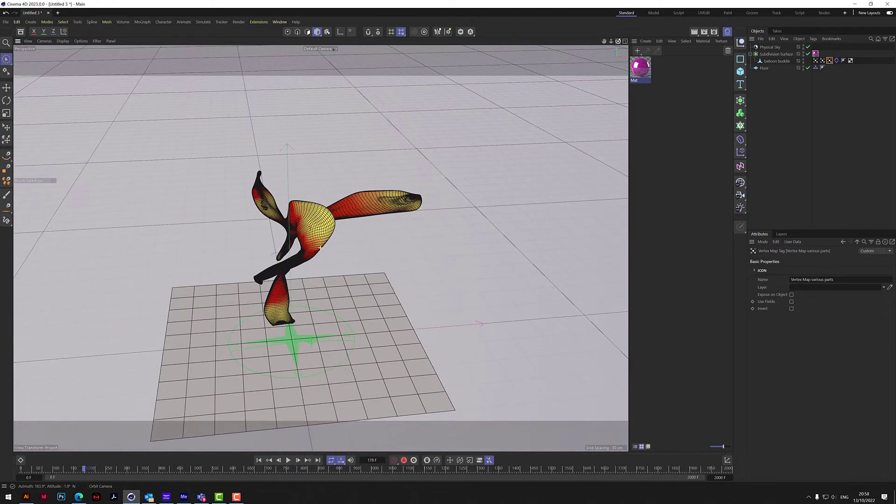
# Step: Return to the first frame and disable Bend Deform and Stretch Deform in the cloth tag's plastic deformation settings
pyautogui.click(259, 460)
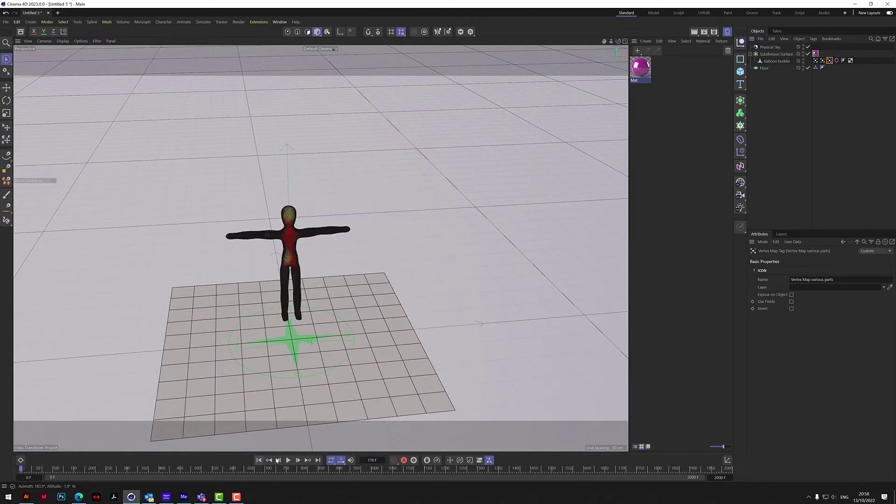
pyautogui.scroll(10, 290, 251)
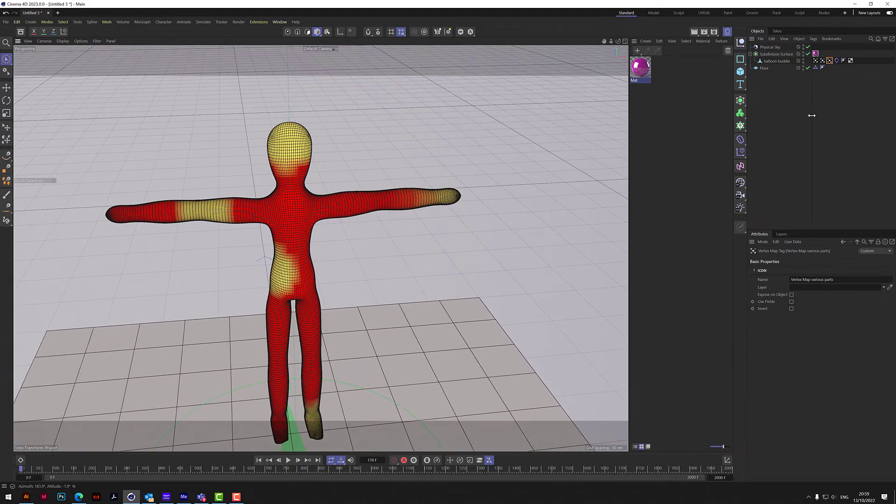
pyautogui.click(836, 61)
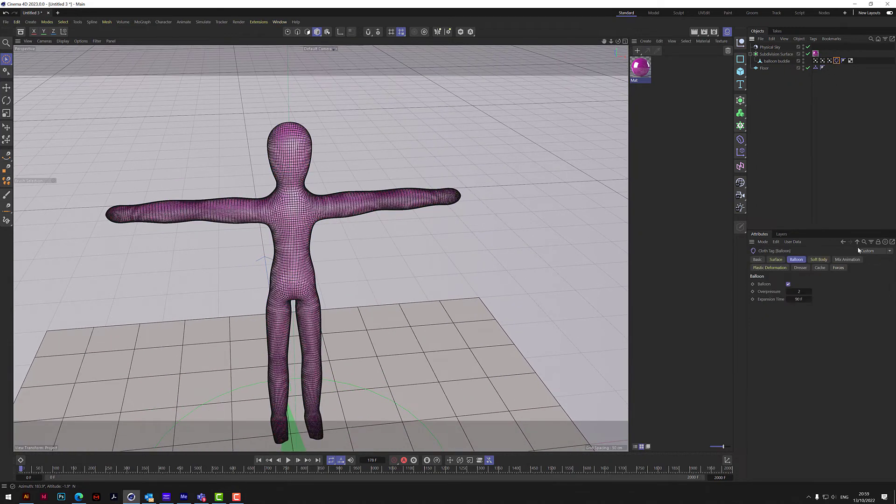
pyautogui.click(765, 268)
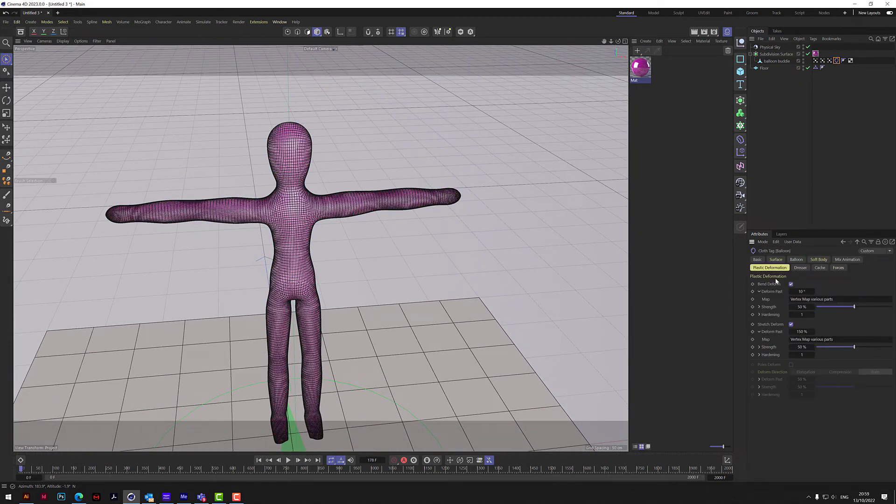
pyautogui.click(790, 324)
# Step: Play the simulation without plastic deformation to about frame 46 with the vertex map displayed, and return to the first frame
pyautogui.click(289, 460)
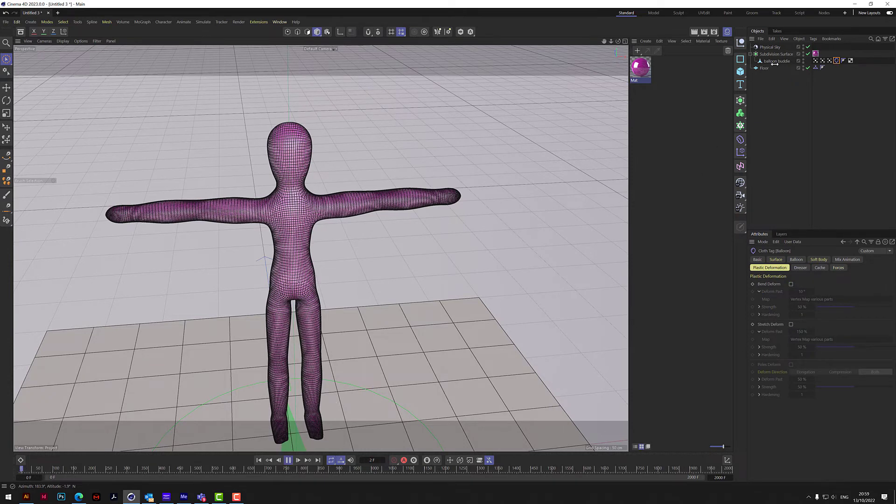
pyautogui.click(829, 61)
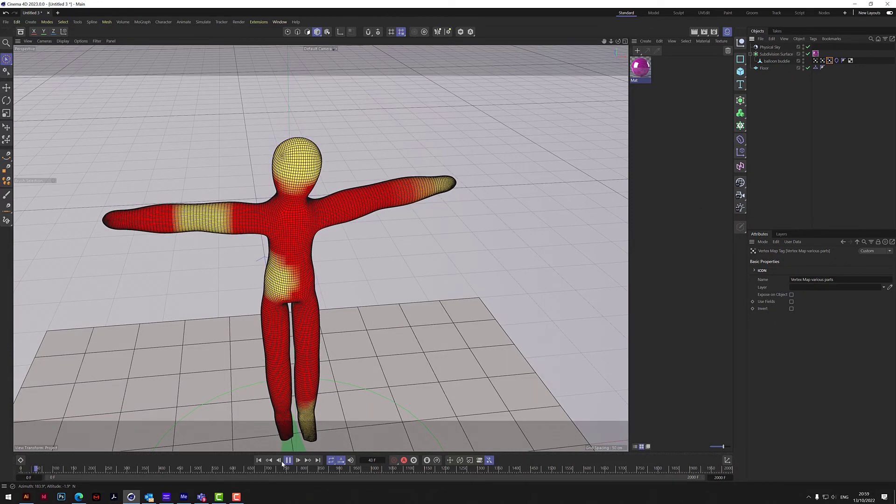
pyautogui.click(260, 461)
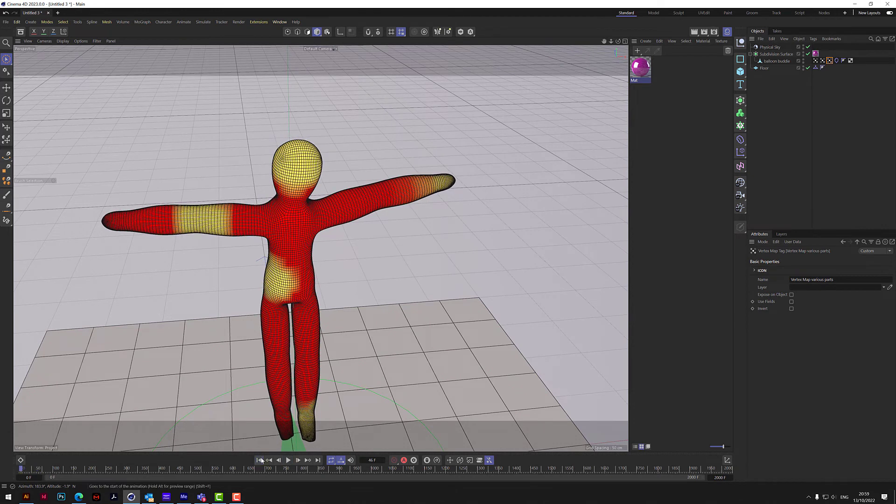
# Step: Set the balloon overpressure to 10 and play the simulation to about frame 22
pyautogui.click(835, 61)
pyautogui.click(796, 259)
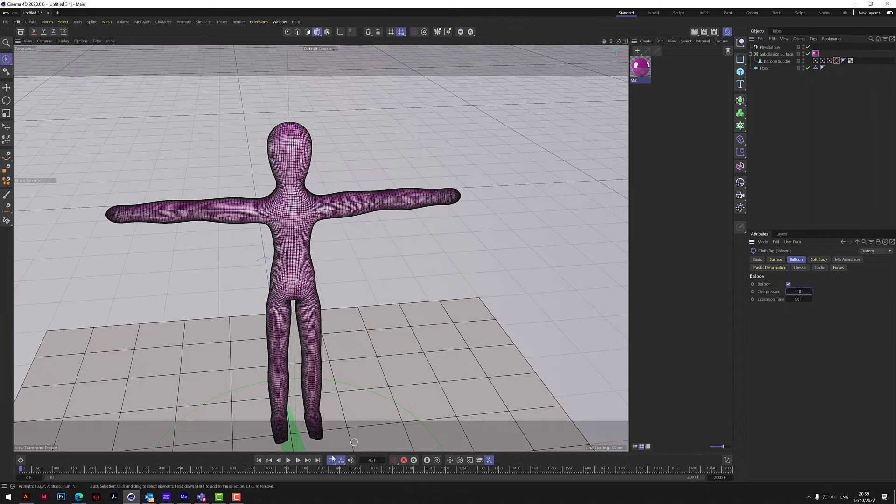
pyautogui.click(289, 460)
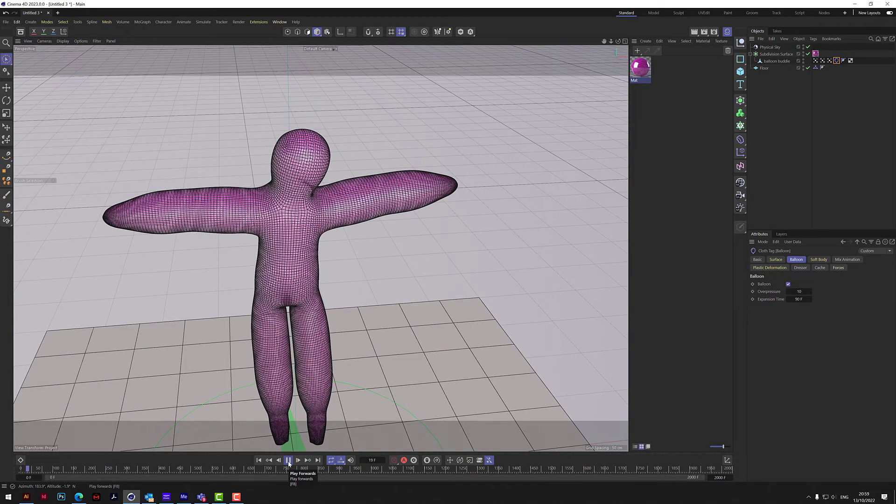
pyautogui.click(289, 460)
# Step: Assign the Vertex Map various parts tag to both the Bendiness and Stretchiness maps of the cloth surface
pyautogui.click(776, 260)
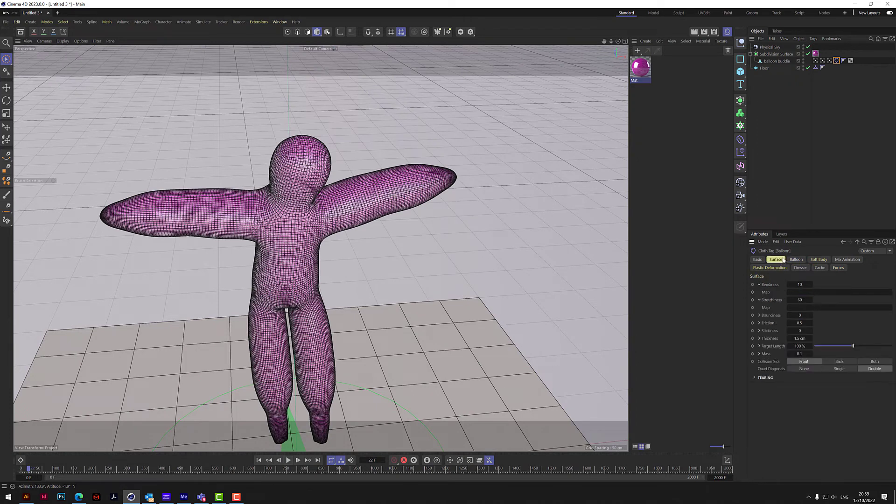
pyautogui.moveTo(829, 61); pyautogui.dragTo(819, 294)
pyautogui.moveTo(829, 60); pyautogui.dragTo(808, 313)
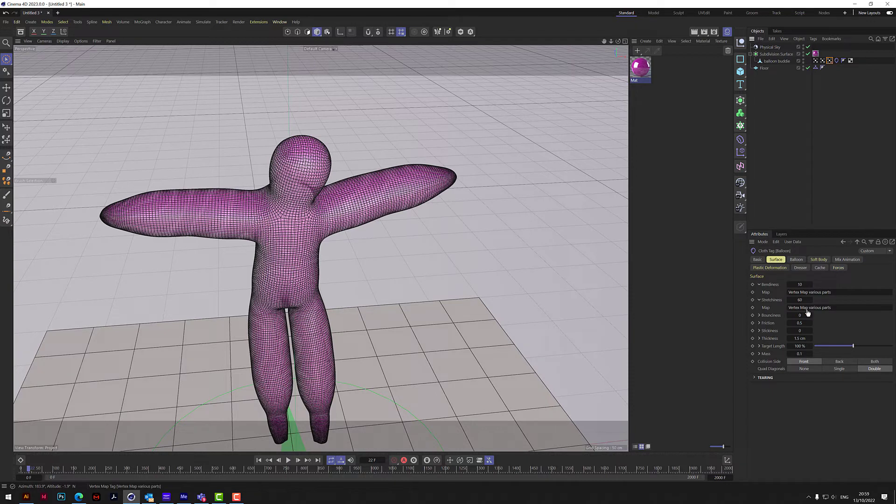
# Step: Play the simulation from the first frame to about frame 33 to check the inflation with the surface maps
pyautogui.click(258, 460)
pyautogui.click(288, 460)
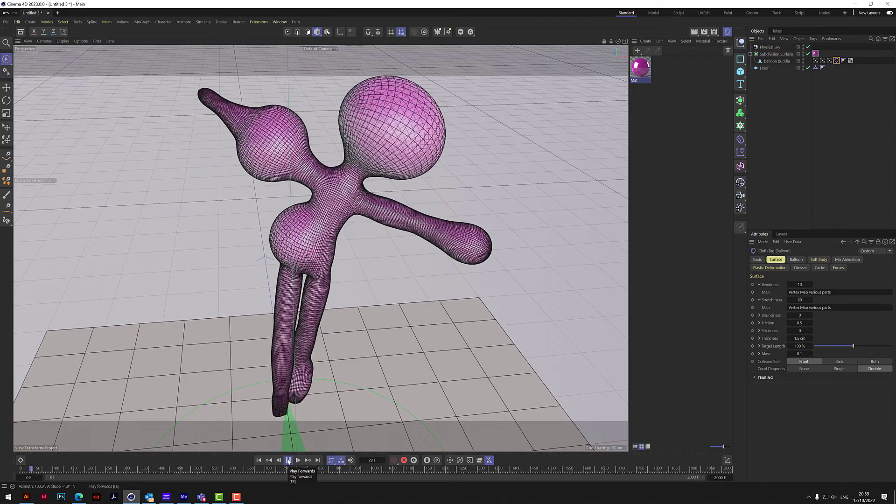
pyautogui.click(288, 460)
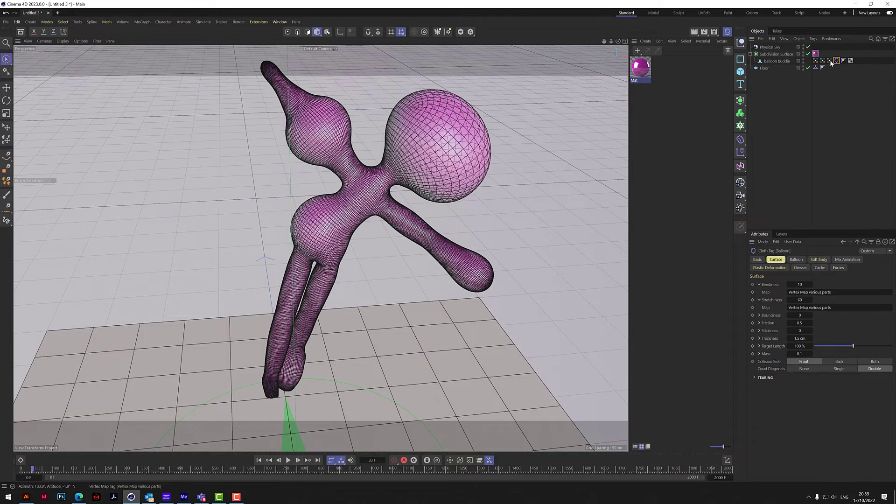
# Step: Re-enable Bend Deform and Stretch Deform in the cloth tag's plastic deformation settings
pyautogui.click(769, 268)
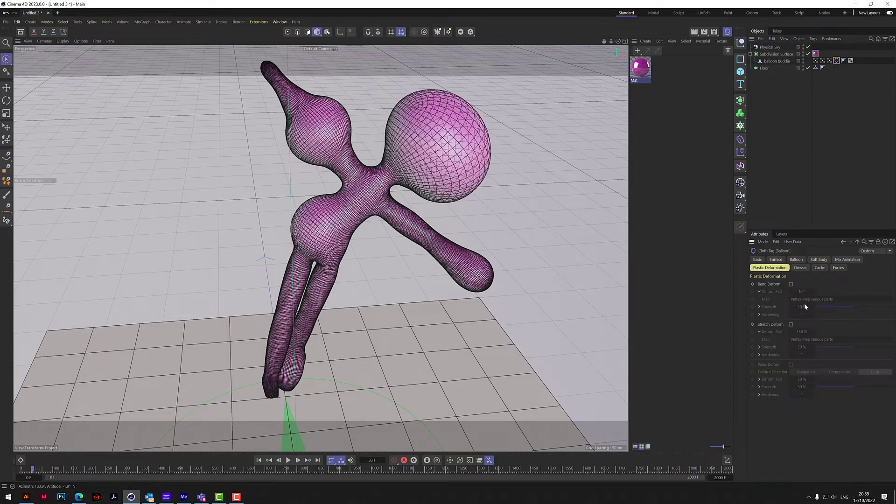
pyautogui.click(791, 284)
pyautogui.click(791, 324)
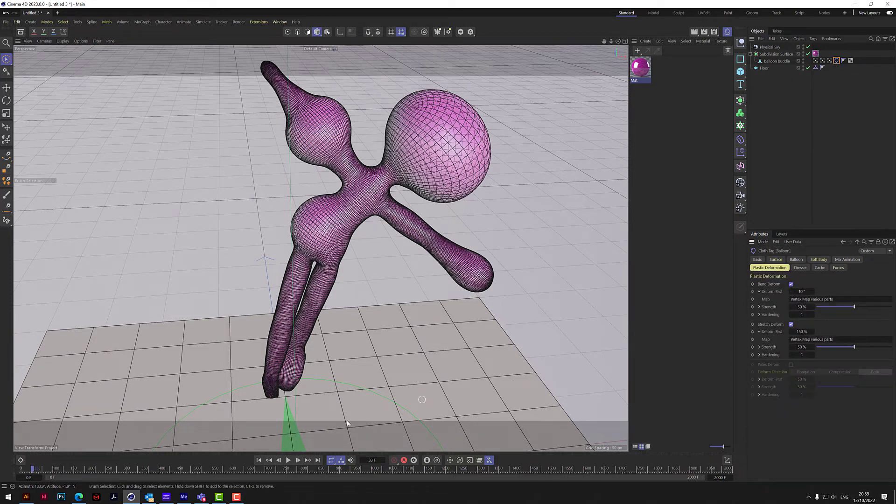
# Step: Play the simulation from the first frame to about frame 36, pause it and display the vertex map on the inflated figure
pyautogui.click(258, 460)
pyautogui.click(289, 461)
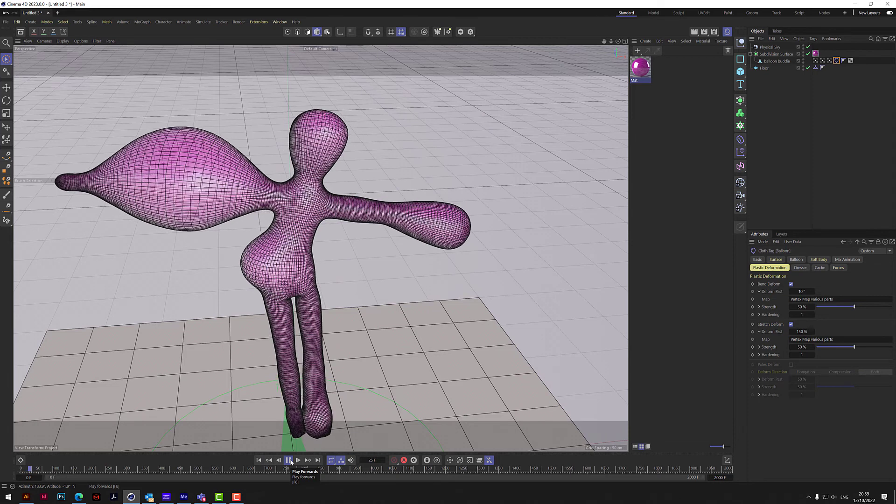
pyautogui.click(289, 460)
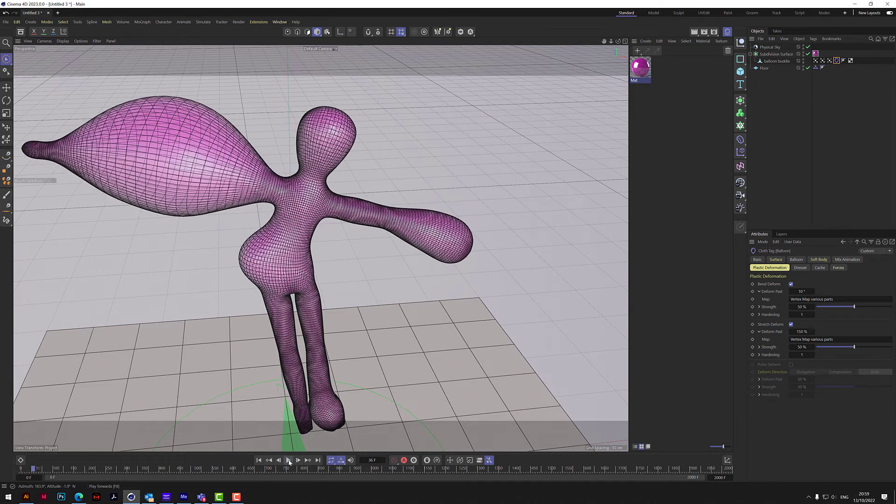
pyautogui.click(829, 61)
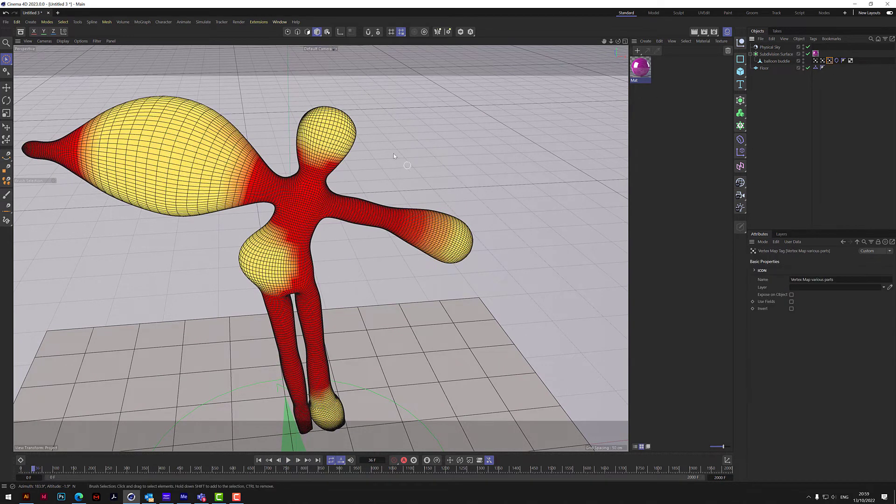
# Step: Set the cloth tag's balloon overpressure to 0.01 and resume the simulation from frame 36
pyautogui.click(836, 60)
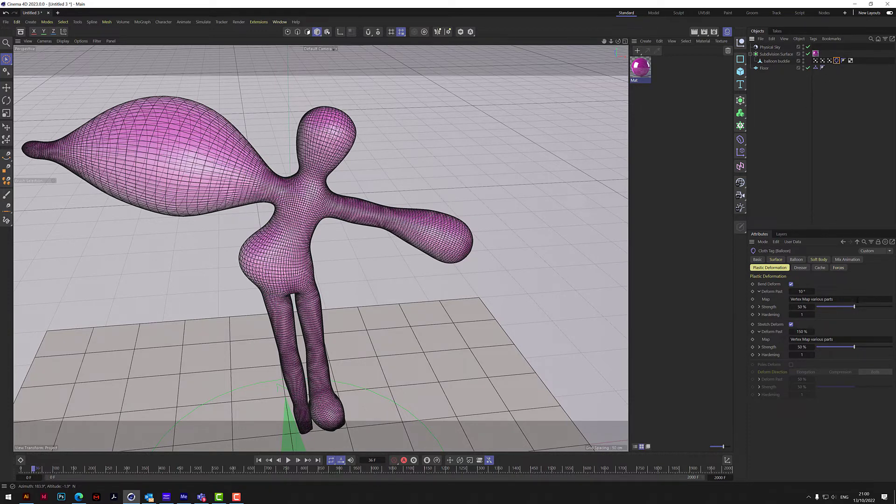
pyautogui.click(799, 260)
pyautogui.doubleClick(799, 291)
pyautogui.write('2')
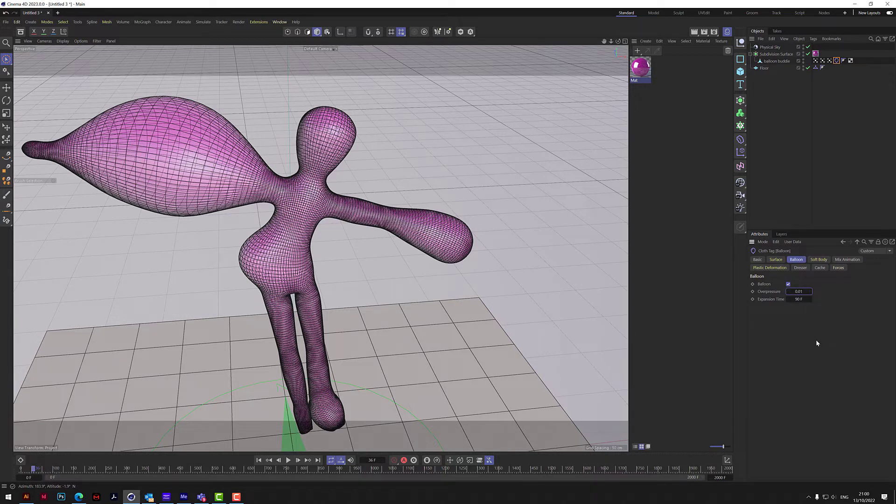
pyautogui.click(288, 461)
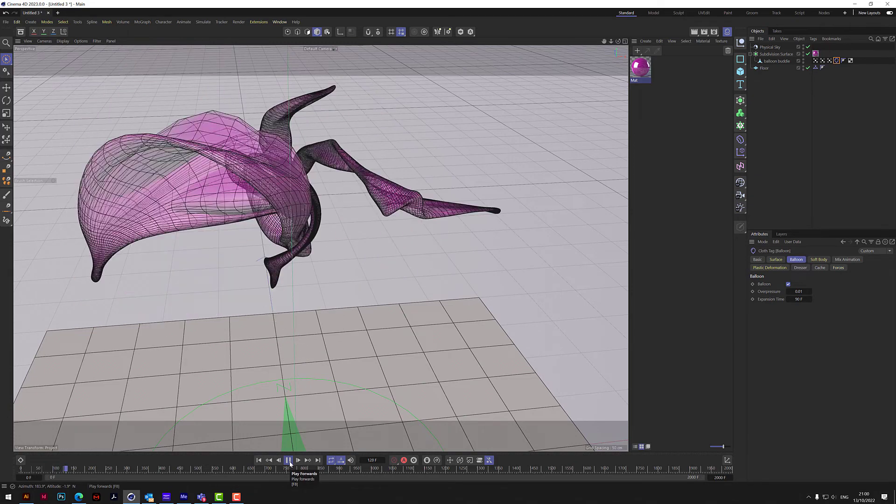
# Step: Pause the simulation at frame 130, inspect the figure and the plastic deformation settings, and return to the first frame
pyautogui.click(289, 461)
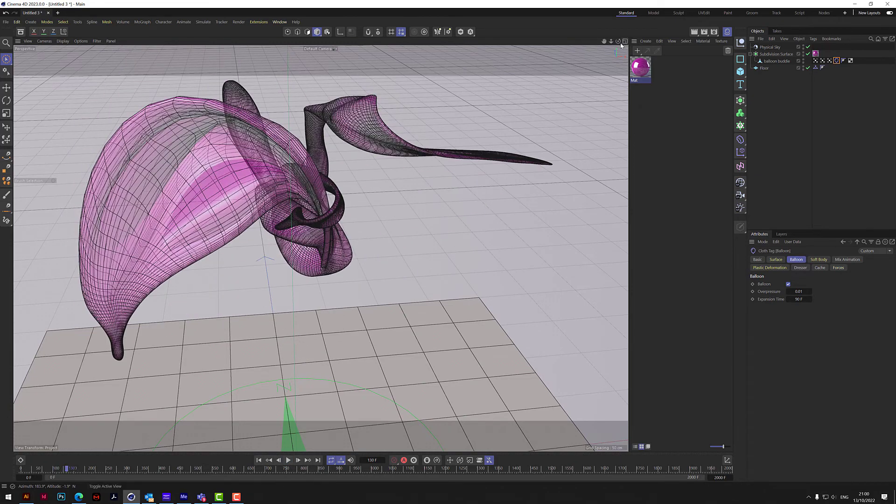
pyautogui.moveTo(618, 41)
pyautogui.mouseDown()
pyautogui.moveTo(593, 96)
pyautogui.moveTo(627, 37)
pyautogui.moveTo(672, 53)
pyautogui.moveTo(599, 46)
pyautogui.moveTo(616, 42)
pyautogui.mouseUp()
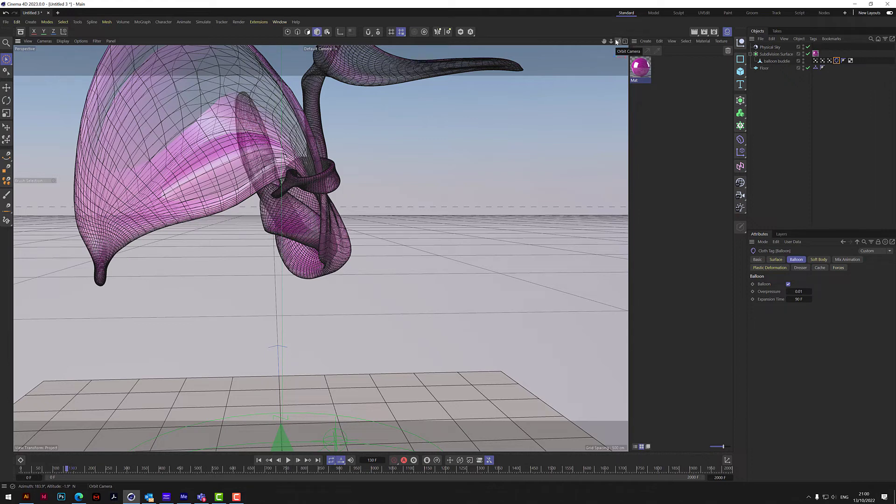
pyautogui.click(769, 268)
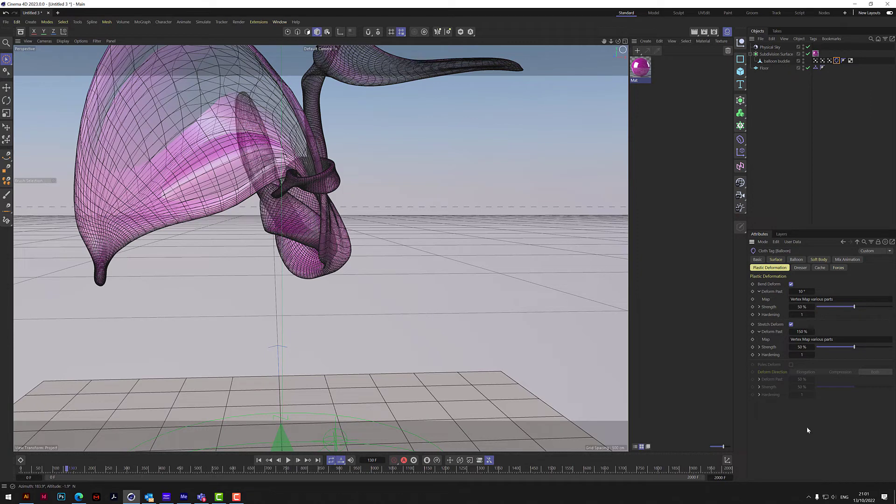
pyautogui.click(258, 460)
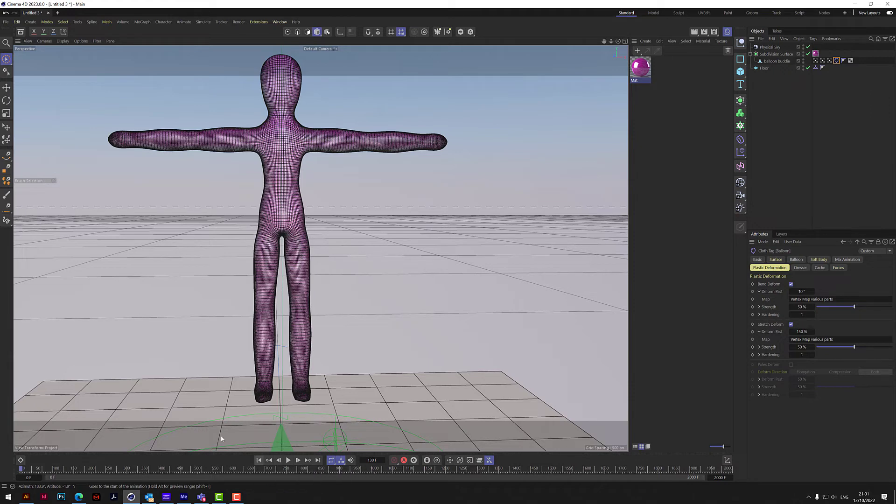
# Step: Delete the three vertex map tags from the balloon buddie object
pyautogui.moveTo(611, 42); pyautogui.dragTo(595, 47)
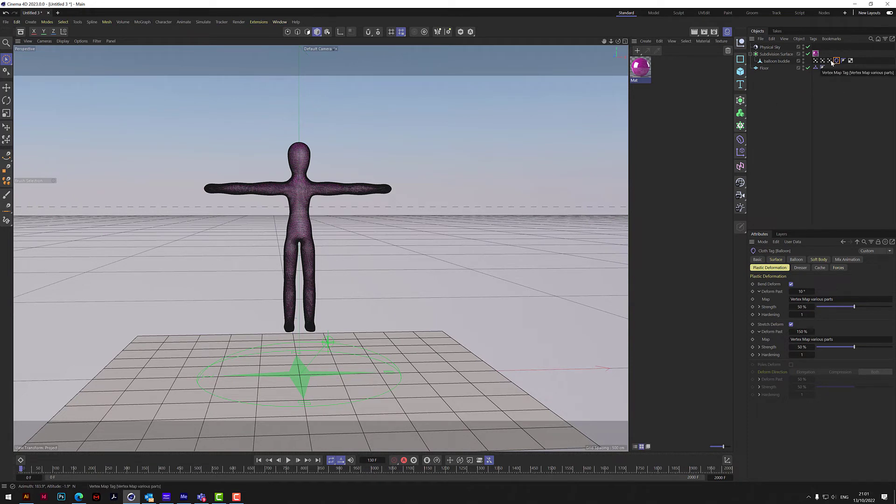
pyautogui.moveTo(833, 63); pyautogui.dragTo(805, 70)
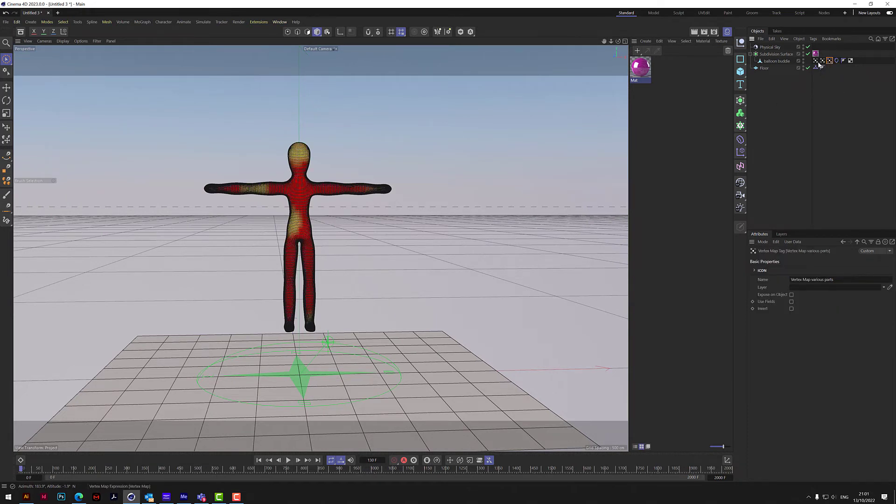
pyautogui.click(823, 91)
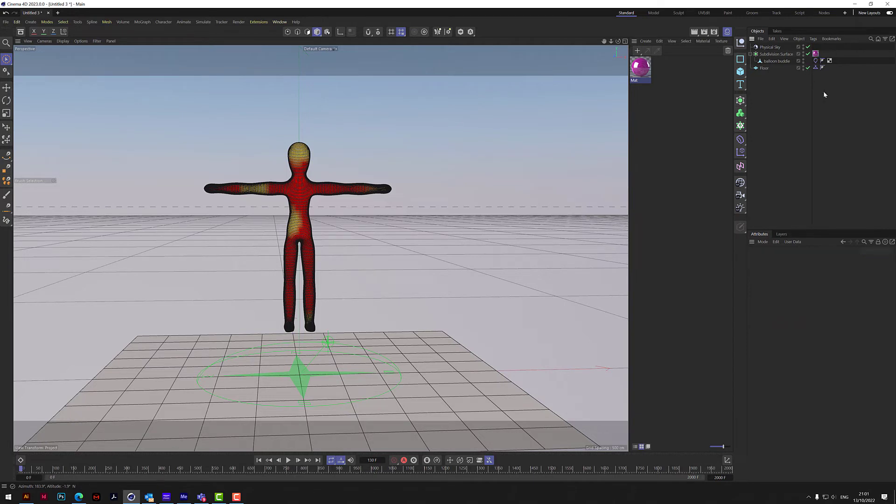
# Step: Clear the Bend Deform map in the cloth tag's plastic deformation settings and disable Bend Deform and Stretch Deform
pyautogui.click(815, 61)
pyautogui.click(844, 299)
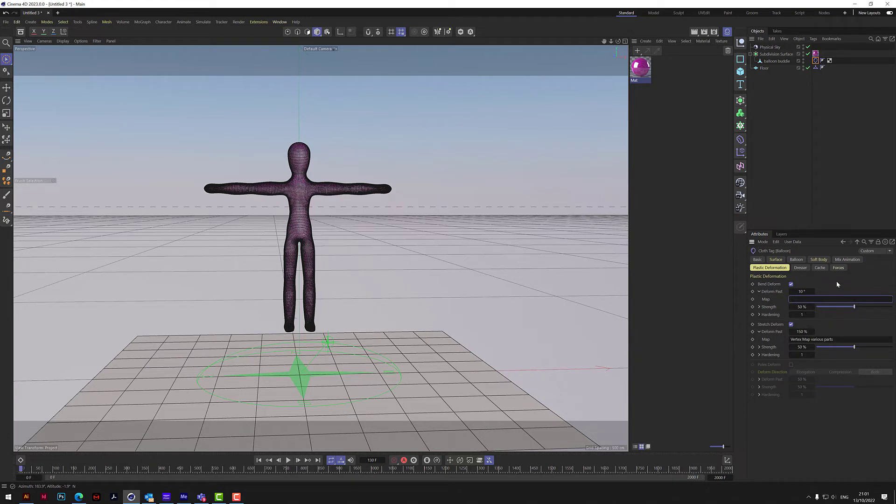
pyautogui.click(790, 284)
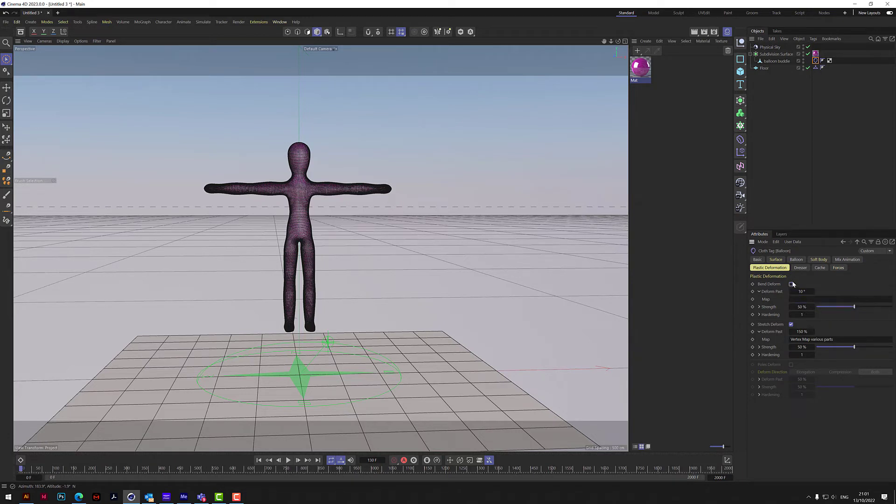
pyautogui.click(791, 324)
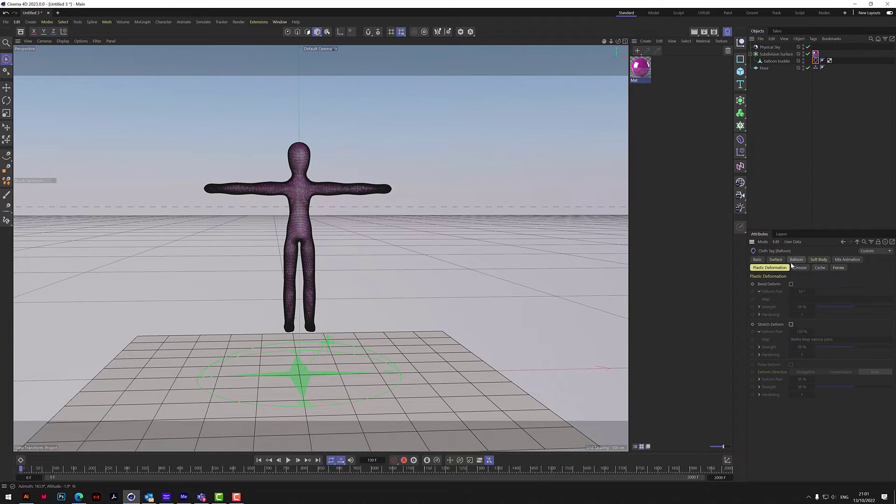
# Step: Clear the bendiness and stretchiness maps in the cloth tag's surface settings and set the stretchiness to 10
pyautogui.click(777, 260)
pyautogui.moveTo(838, 292); pyautogui.dragTo(782, 292)
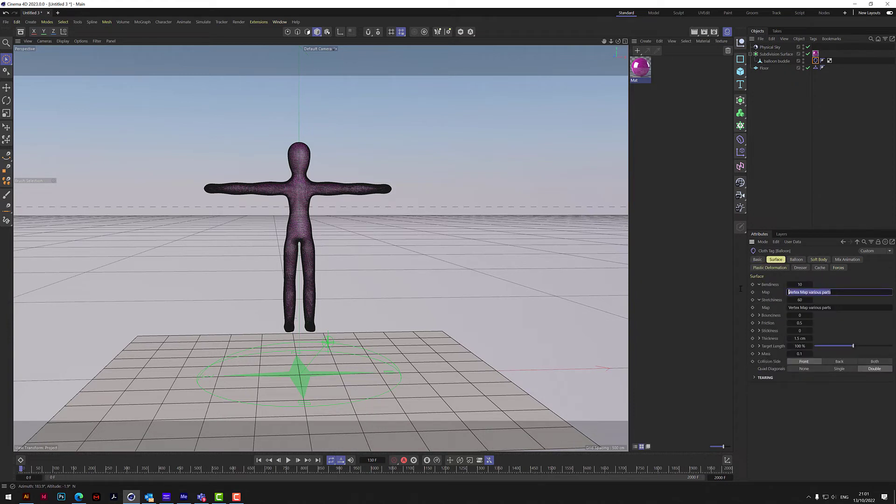
pyautogui.press('BackSpace')
pyautogui.moveTo(838, 308); pyautogui.dragTo(778, 307)
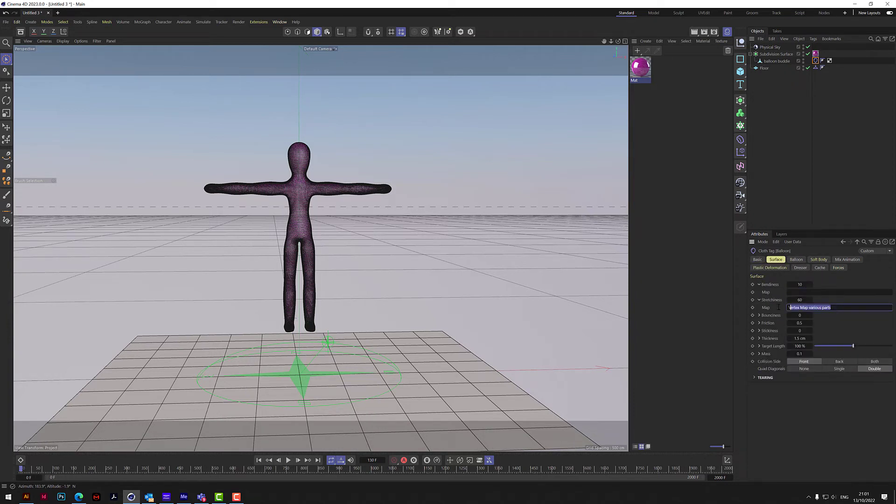
pyautogui.doubleClick(801, 300)
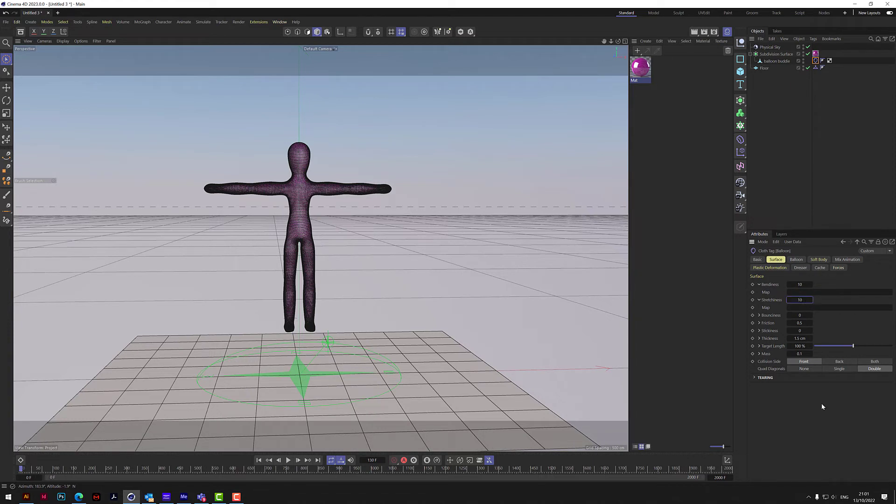
pyautogui.click(758, 284)
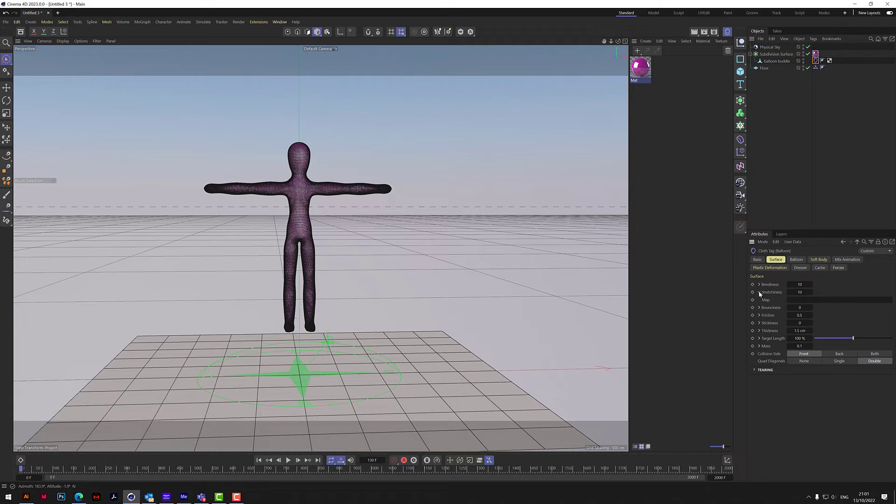
pyautogui.click(758, 292)
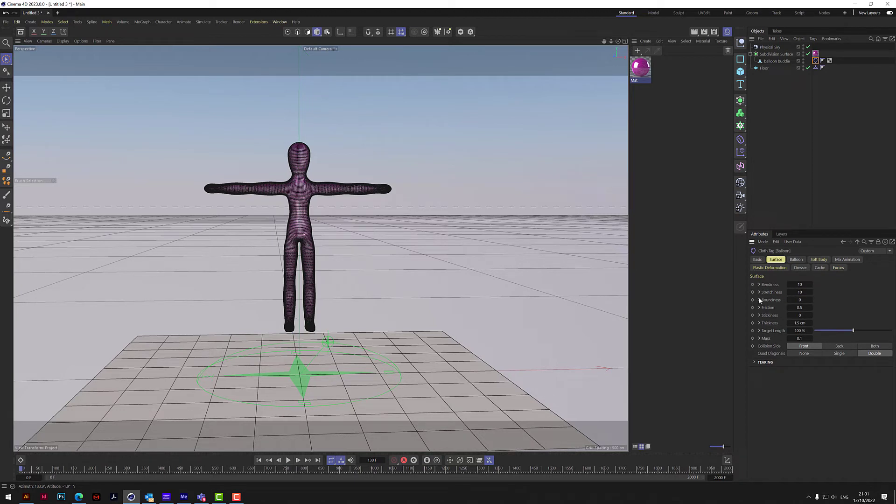
# Step: Set the cloth tag's balloon overpressure to 5 while the simulation plays, and restart playback from the first frame
pyautogui.click(288, 460)
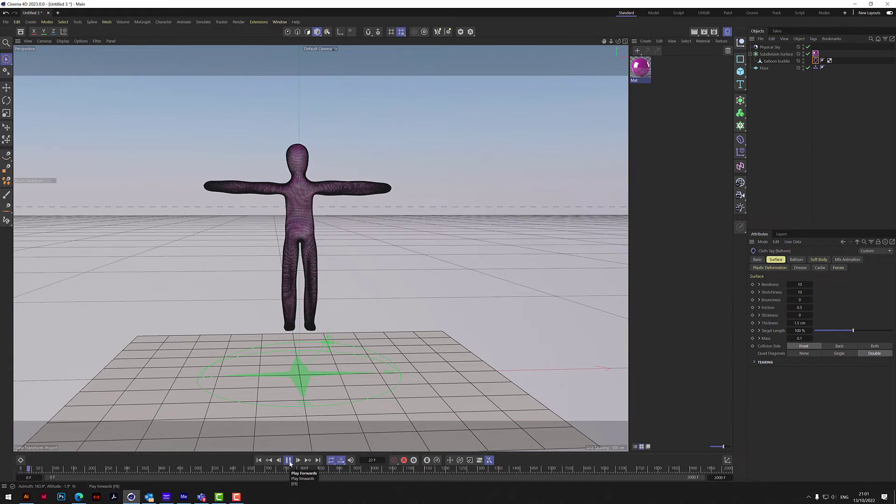
pyautogui.click(797, 259)
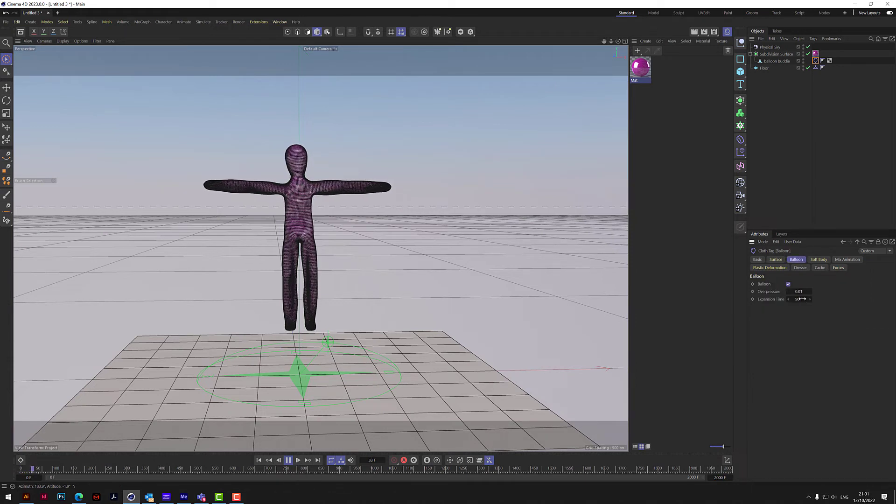
pyautogui.click(802, 292)
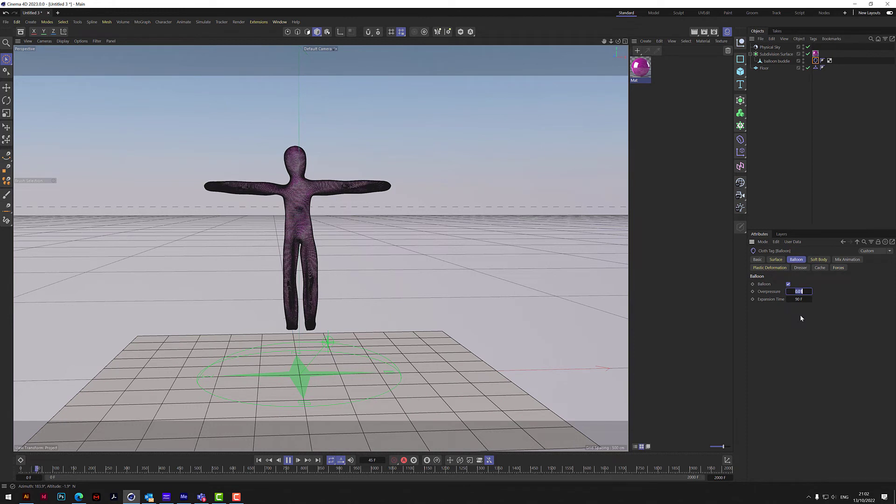
pyautogui.write('5')
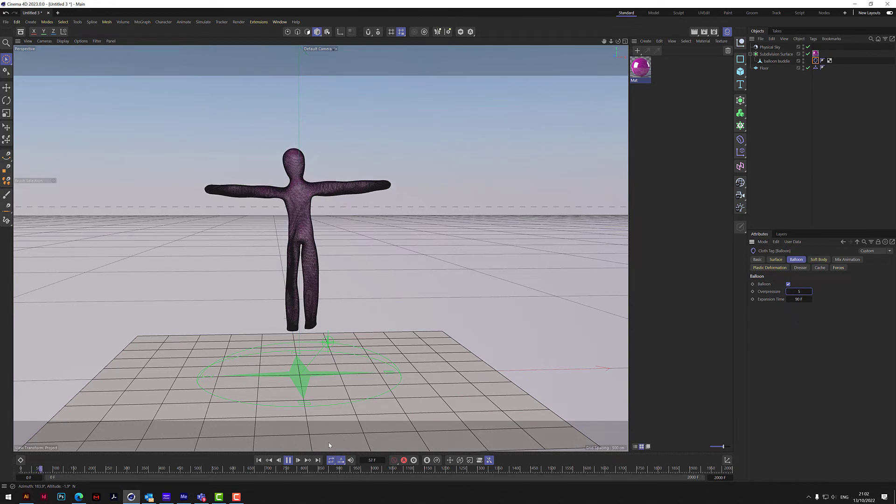
pyautogui.click(259, 461)
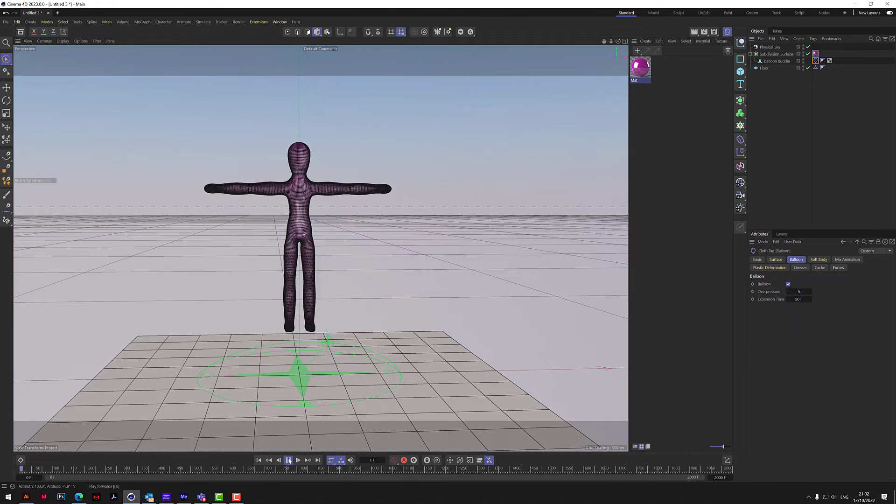
# Step: Set the balloon expansion time to 30 F, replay the simulation to frame 48 and return to the first frame
pyautogui.click(798, 299)
pyautogui.write('30')
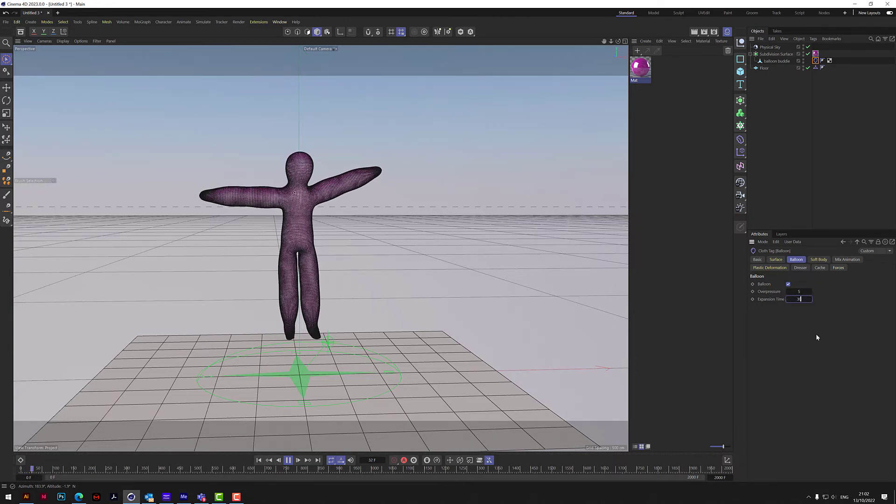
pyautogui.click(259, 460)
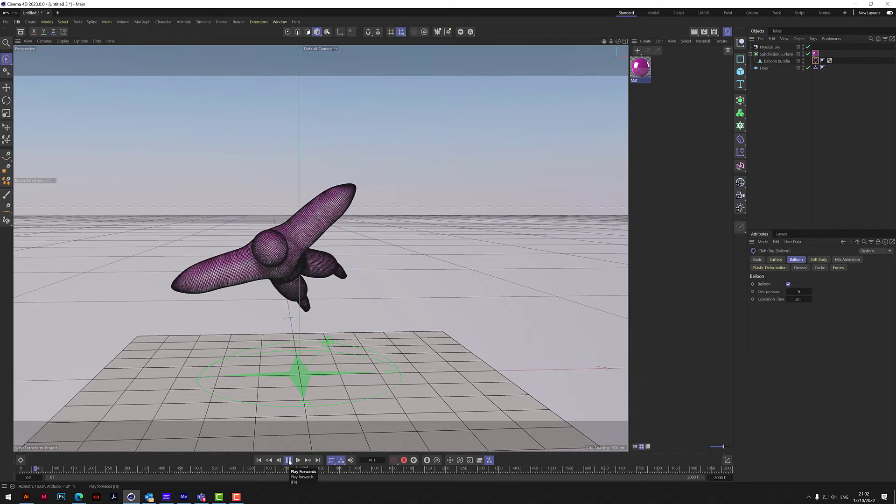
pyautogui.click(289, 460)
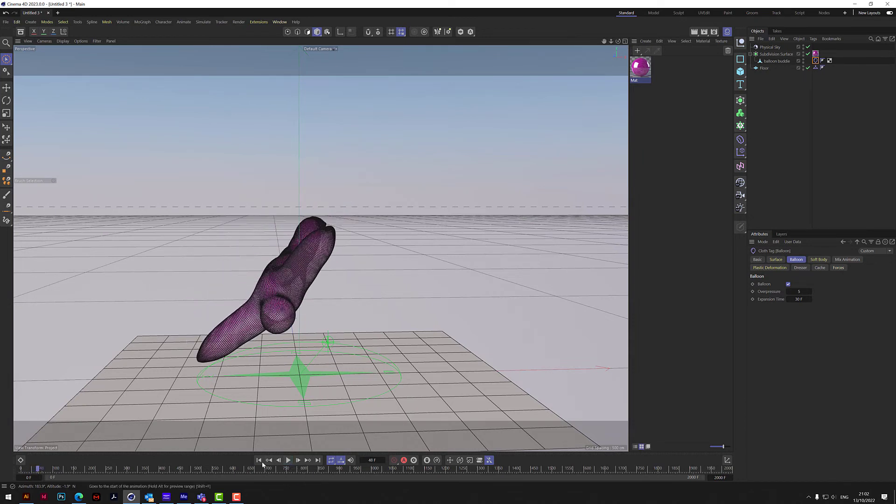
pyautogui.click(257, 460)
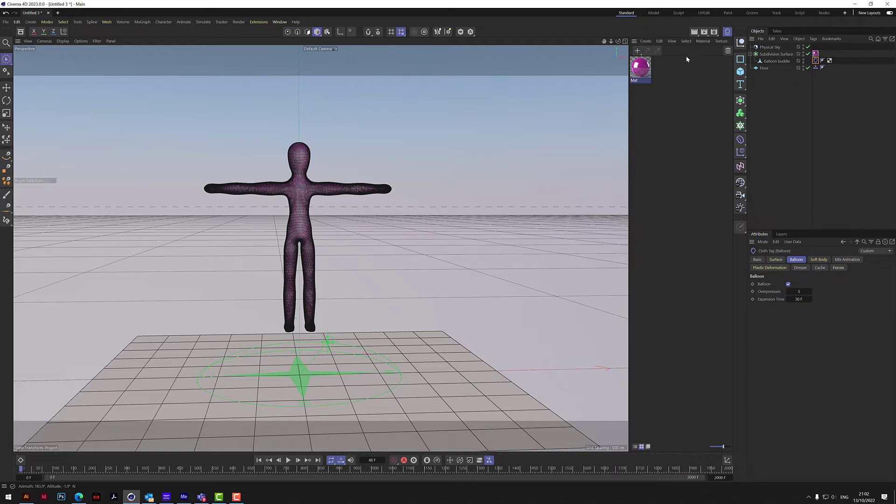
# Step: Draw a straight, nearly vertical two-point Bezier spline in the front view, from one of the figure's feet to well below the floor
pyautogui.click(625, 41)
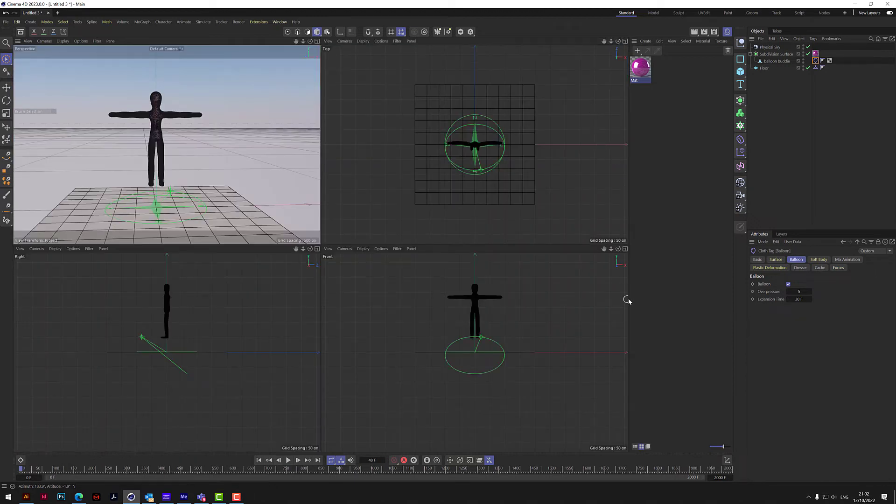
pyautogui.click(624, 249)
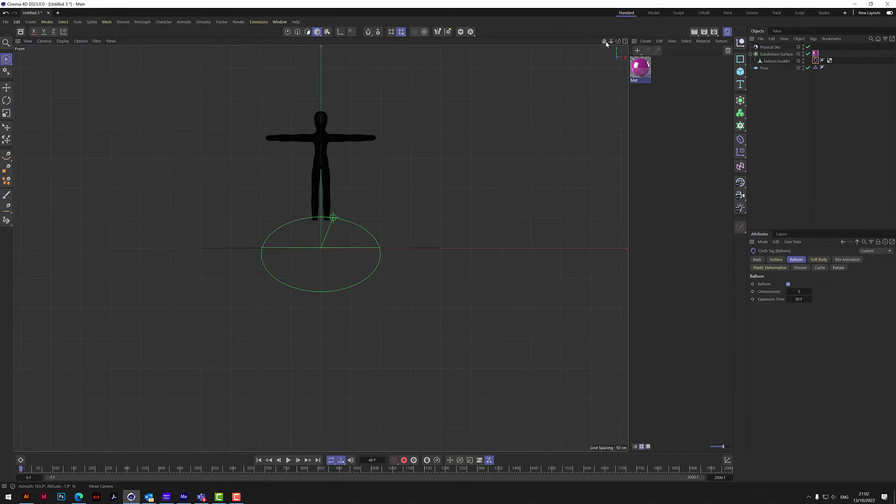
pyautogui.moveTo(605, 42); pyautogui.dragTo(621, 13)
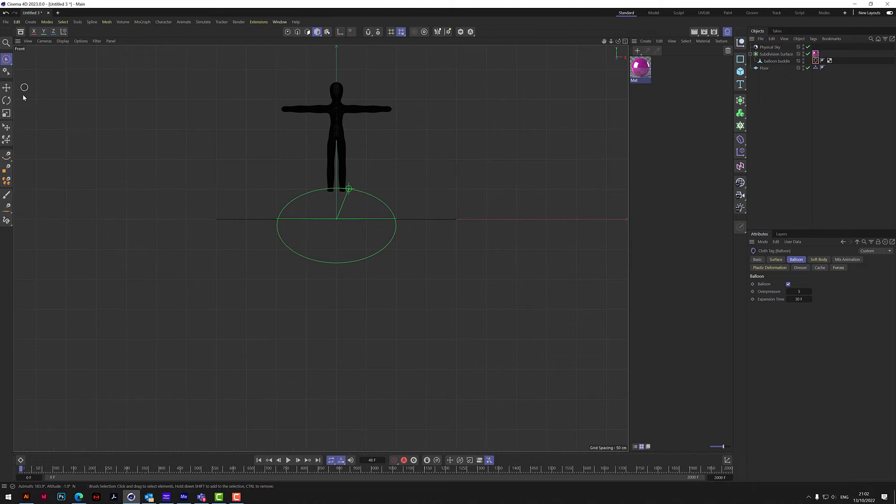
pyautogui.click(7, 156)
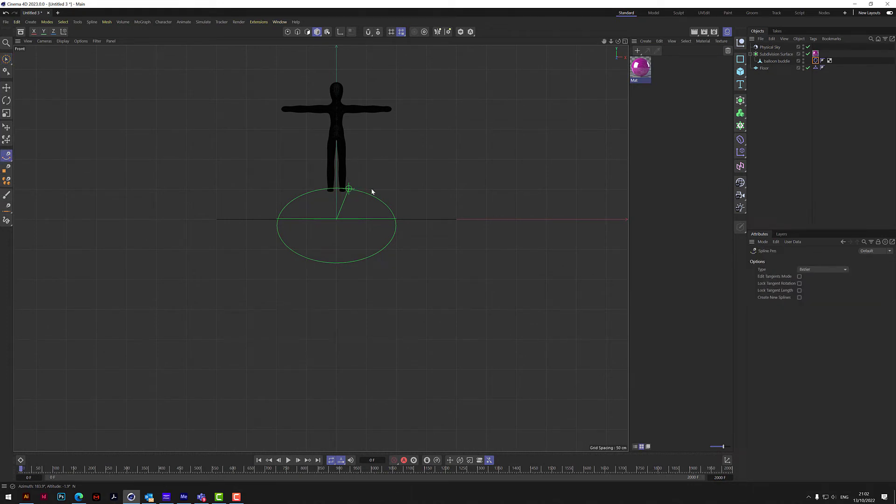
pyautogui.click(343, 192)
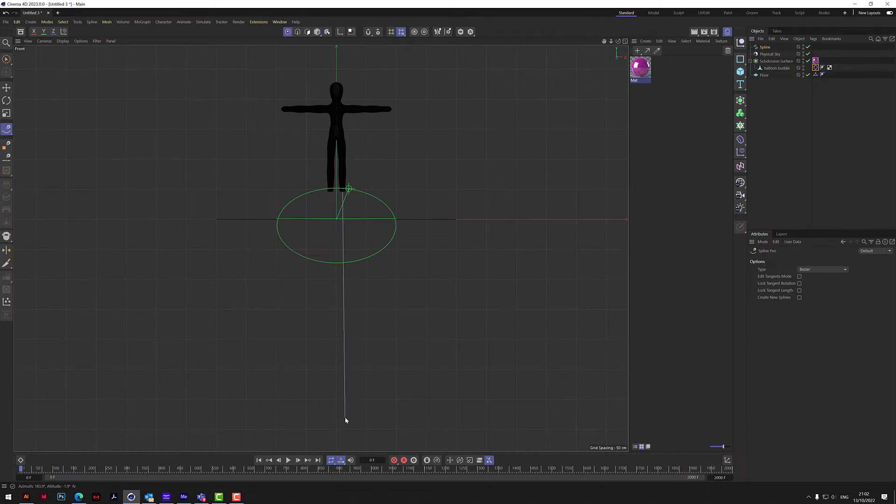
pyautogui.click(344, 414)
# Step: Add a Sweep generator and a Circle spline to the scene
pyautogui.click(742, 102)
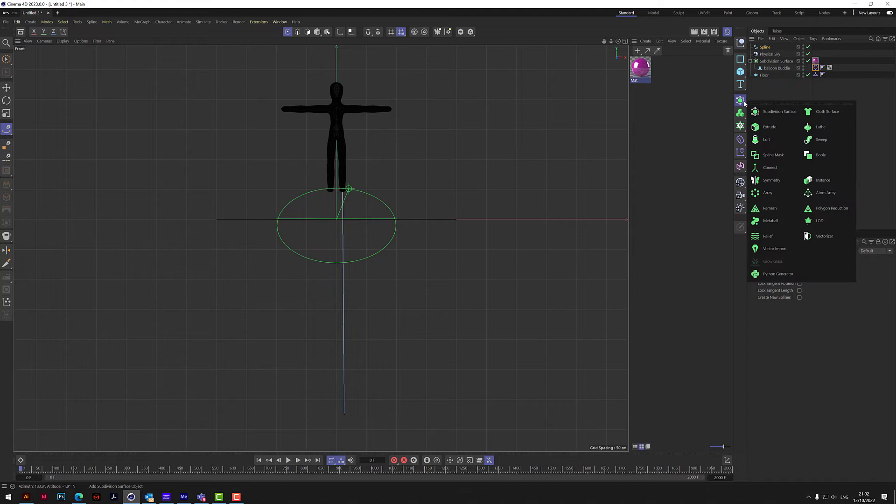
pyautogui.click(817, 140)
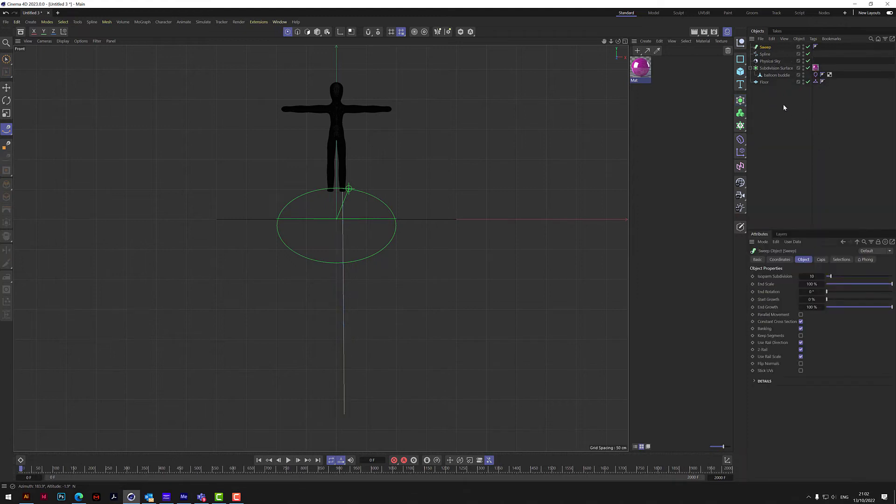
pyautogui.click(740, 59)
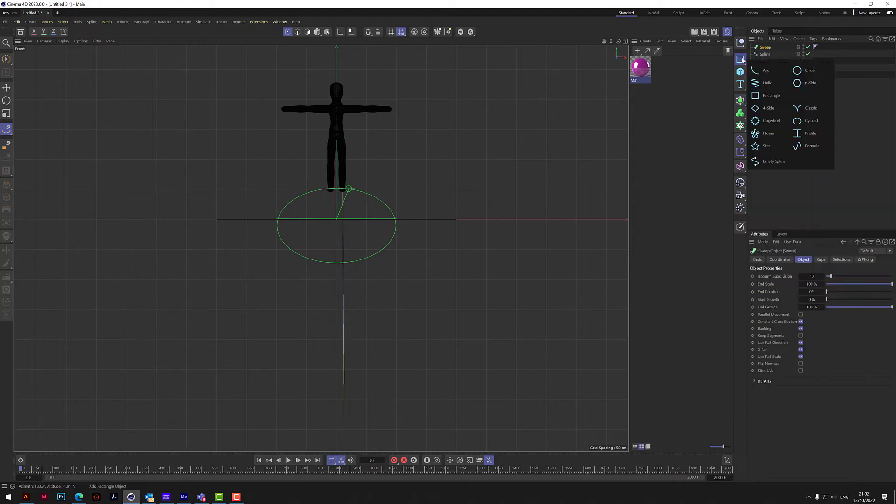
pyautogui.click(810, 70)
# Step: Set the circle's radius to 1 cm and nest the circle and the drawn spline under the Sweep, with the circle first
pyautogui.click(809, 291)
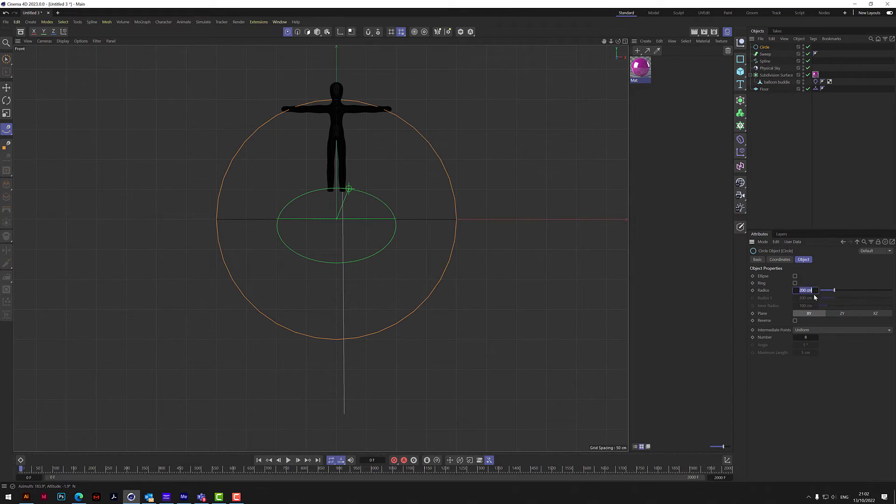
pyautogui.write('1')
pyautogui.press('Return')
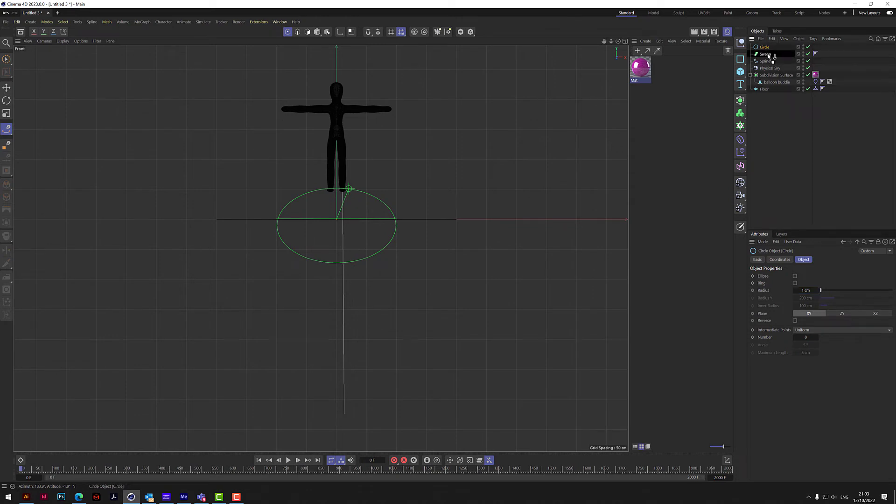
pyautogui.moveTo(764, 47); pyautogui.dragTo(769, 58)
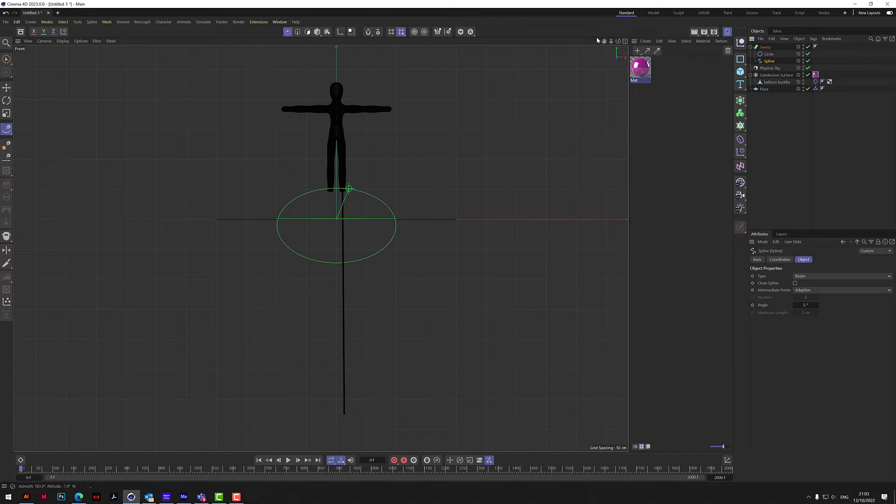
# Step: Return to the full perspective view and delete the Floor object from the scene
pyautogui.click(625, 41)
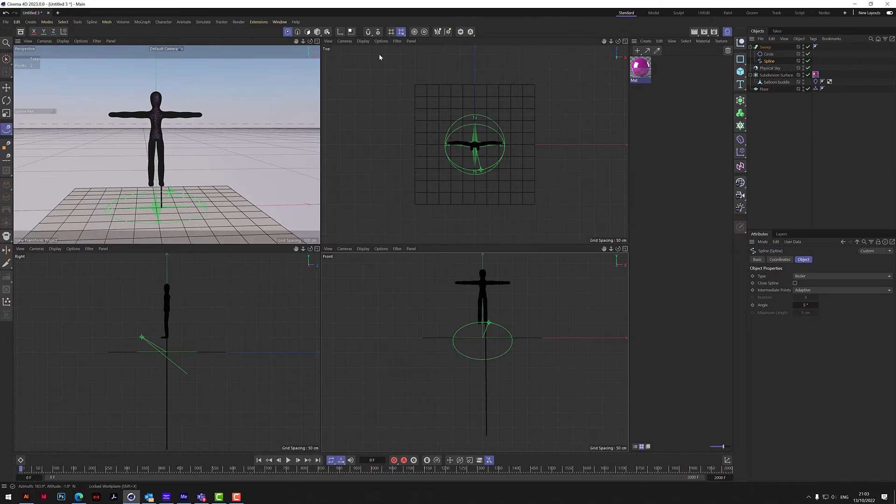
pyautogui.click(317, 41)
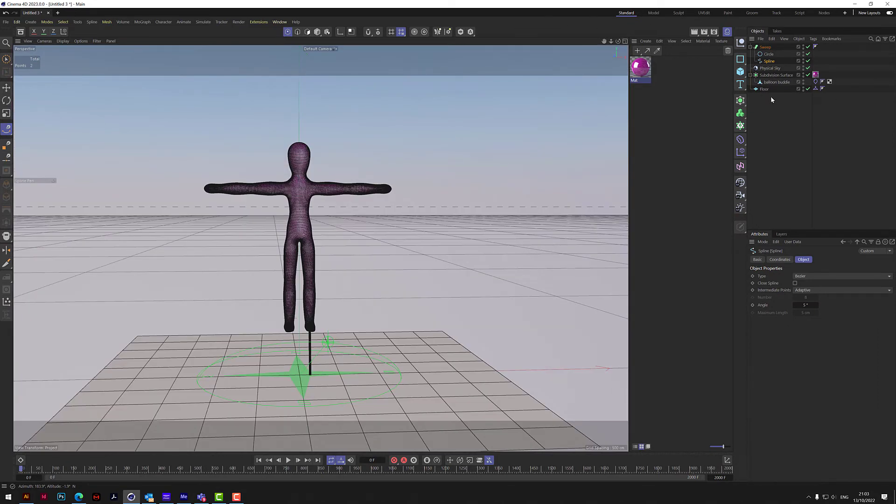
pyautogui.click(765, 89)
pyautogui.press('Delete')
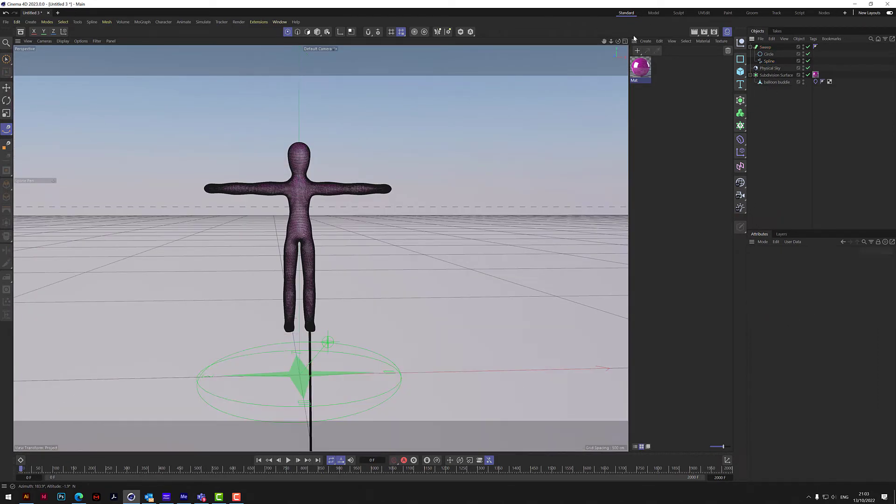
pyautogui.moveTo(618, 41); pyautogui.dragTo(461, 131)
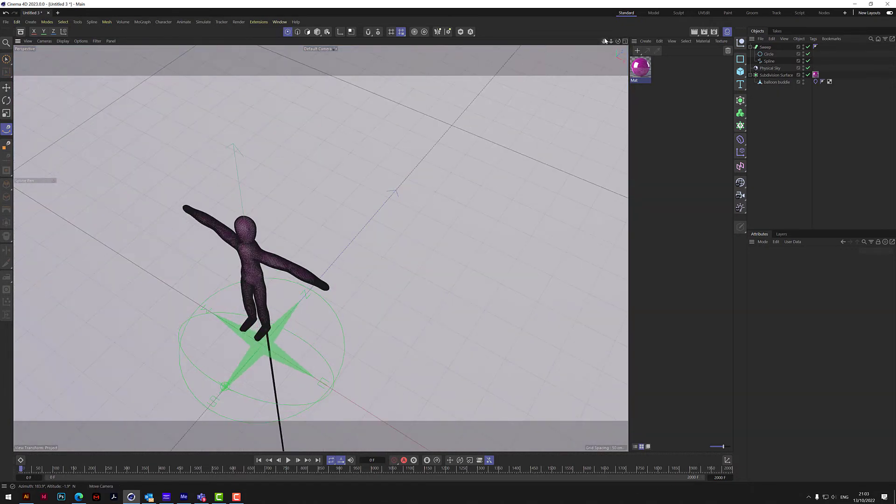
pyautogui.moveTo(605, 41); pyautogui.dragTo(630, 30)
pyautogui.click(767, 53)
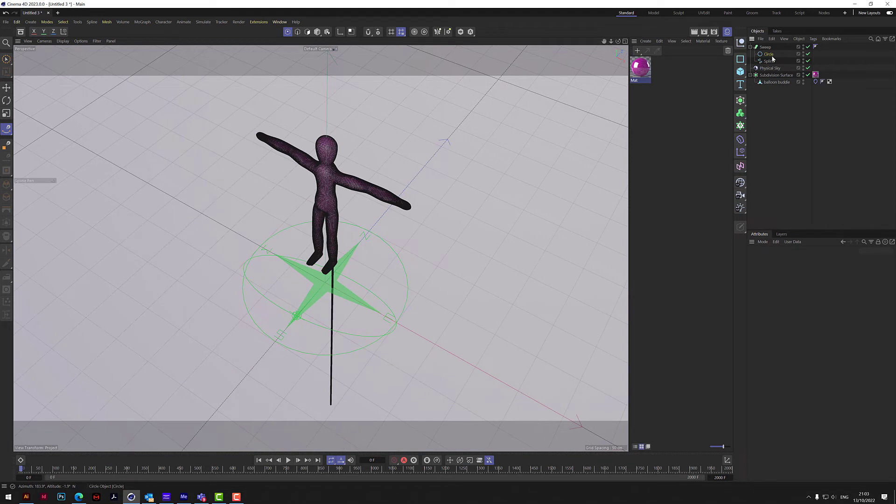
pyautogui.click(807, 290)
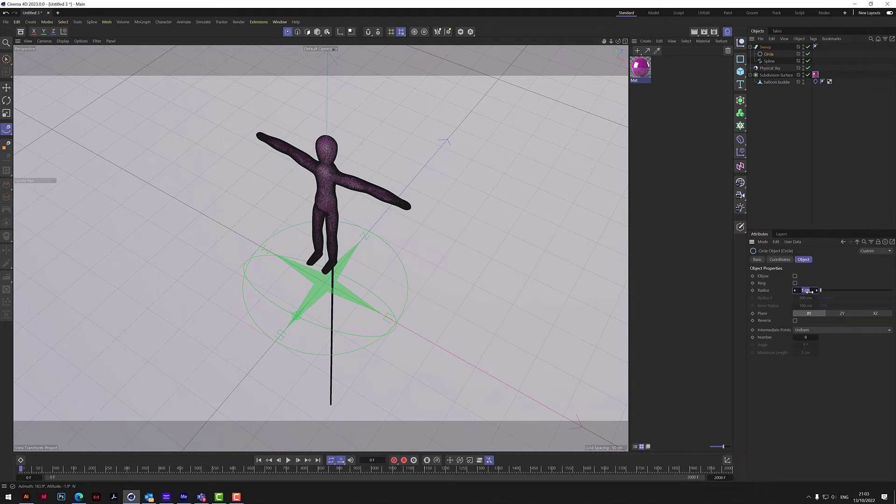
pyautogui.press('BackSpace')
pyautogui.write('.3')
pyautogui.press('Return')
# Step: Add a Rope simulation tag and a Connector simulation tag to the string's spline
pyautogui.scroll(4, 337, 276)
pyautogui.moveTo(618, 41)
pyautogui.mouseDown()
pyautogui.moveTo(578, 10)
pyautogui.moveTo(616, 28)
pyautogui.moveTo(644, 74)
pyautogui.moveTo(617, 39)
pyautogui.moveTo(592, 19)
pyautogui.moveTo(586, 23)
pyautogui.moveTo(618, 41)
pyautogui.mouseUp()
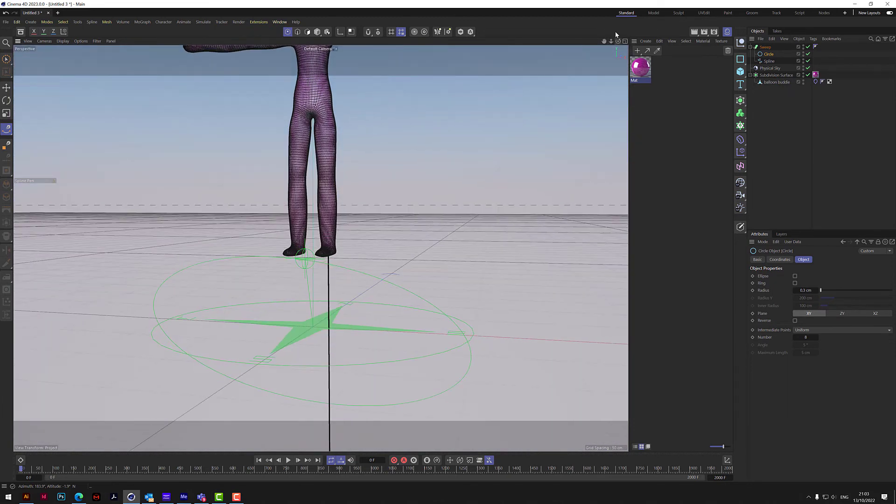
pyautogui.scroll(6, 337, 259)
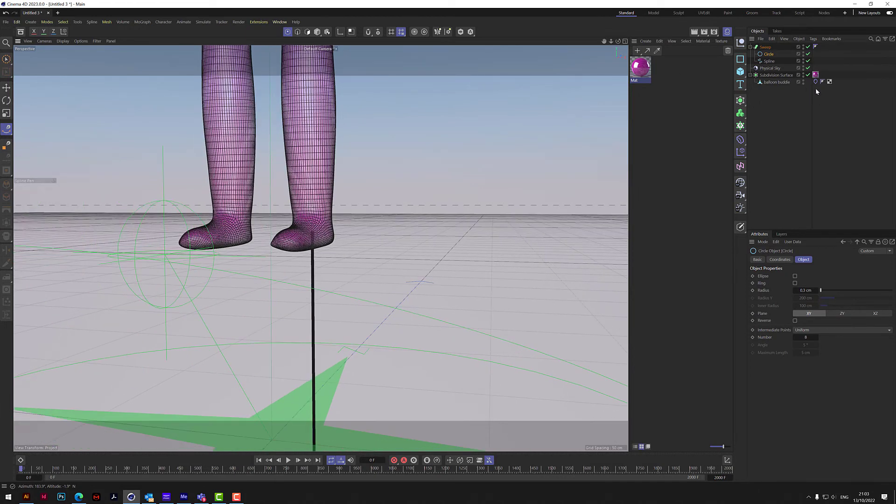
pyautogui.click(769, 62)
pyautogui.rightClick(770, 62)
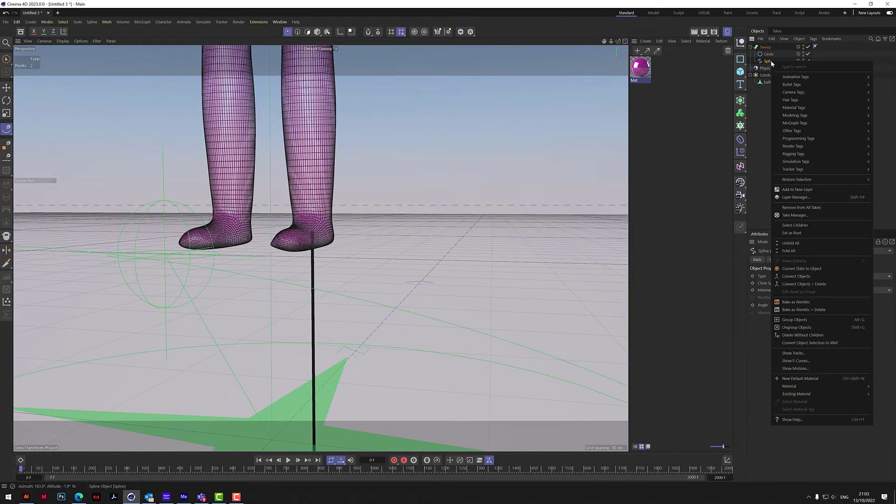
pyautogui.moveTo(794, 163)
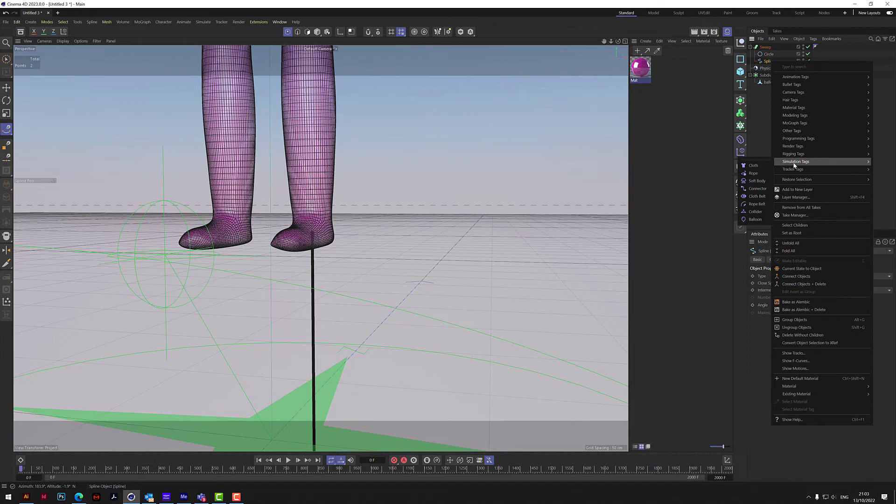
pyautogui.click(753, 173)
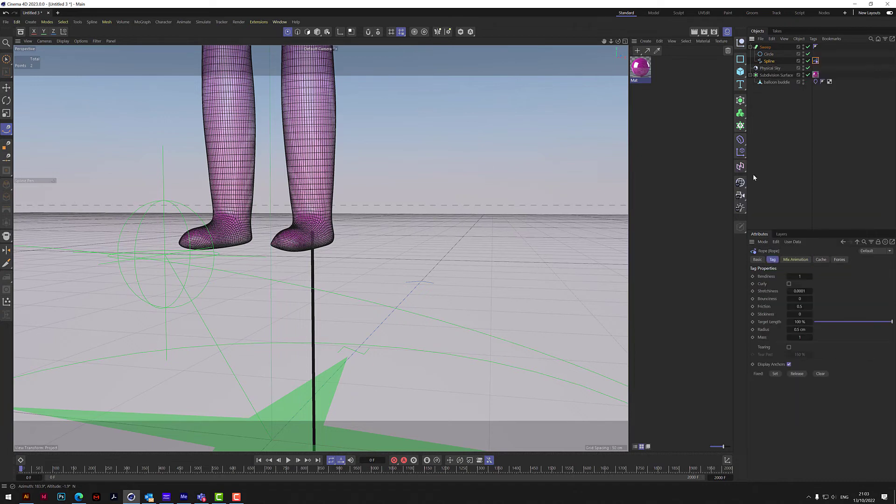
pyautogui.rightClick(770, 62)
pyautogui.moveTo(795, 166)
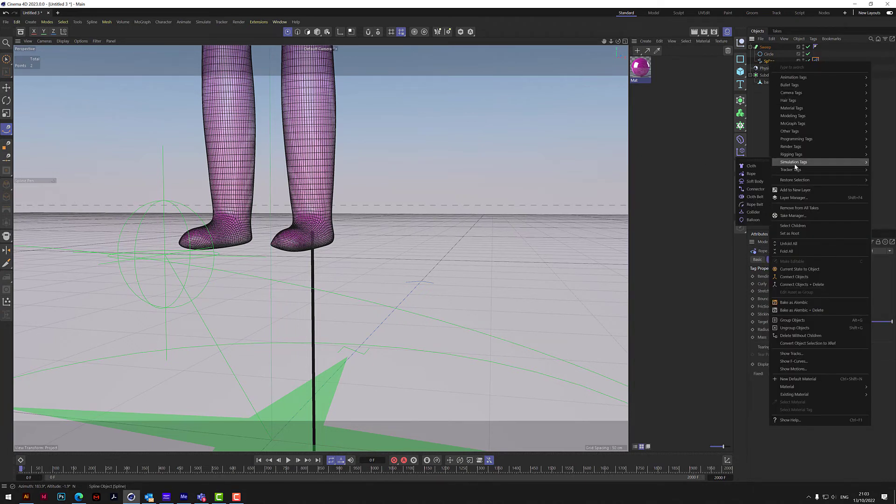
pyautogui.click(763, 189)
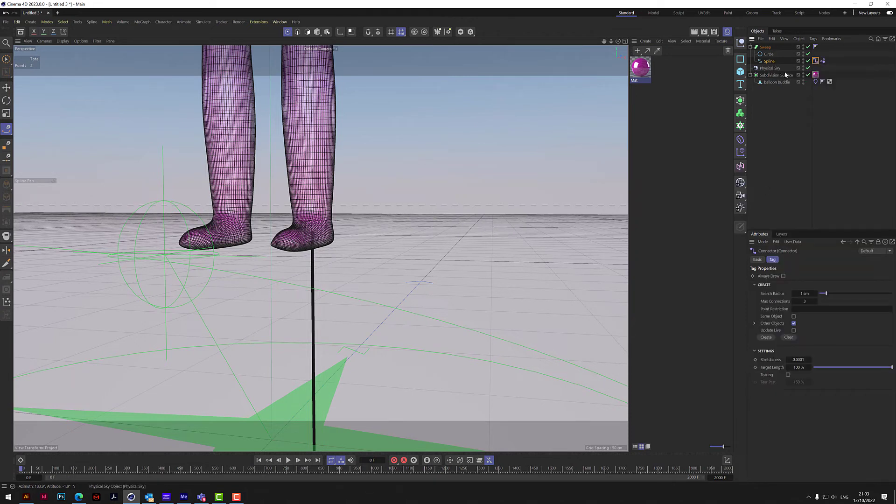
# Step: Select the string spline's upper end point inside the figure's foot with Brush Selection
pyautogui.click(769, 61)
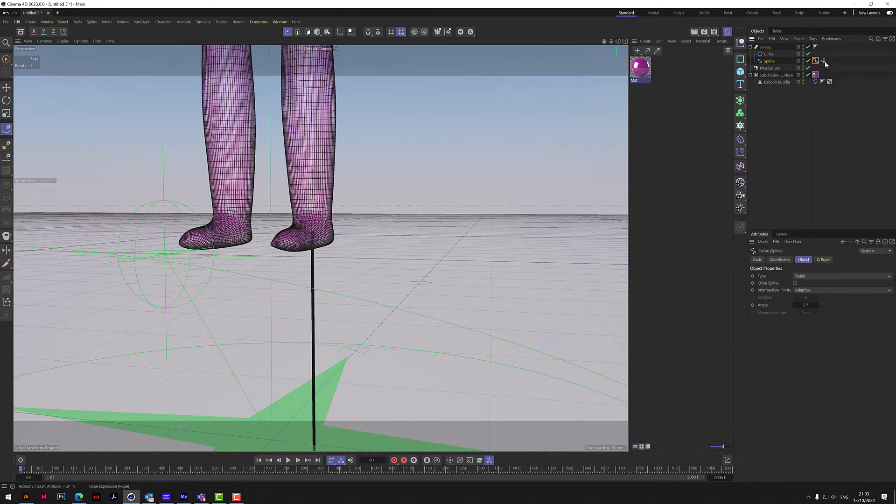
pyautogui.click(823, 62)
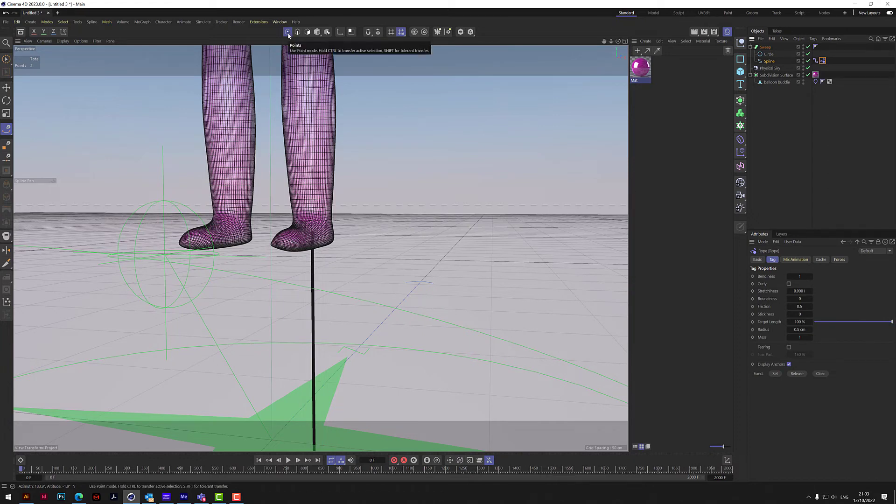
pyautogui.moveTo(618, 41); pyautogui.dragTo(578, 43)
pyautogui.keyDown('alt'); pyautogui.moveTo(320, 248); pyautogui.dragTo(427, 254); pyautogui.keyUp('alt')
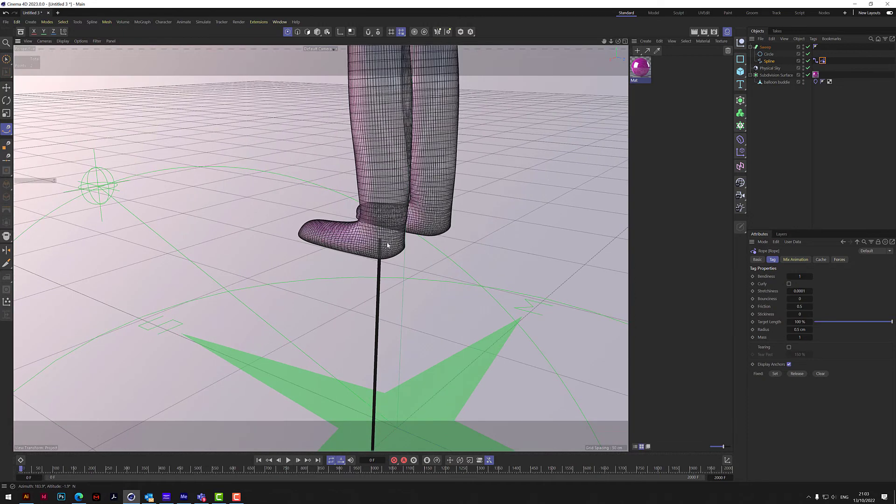
pyautogui.click(7, 59)
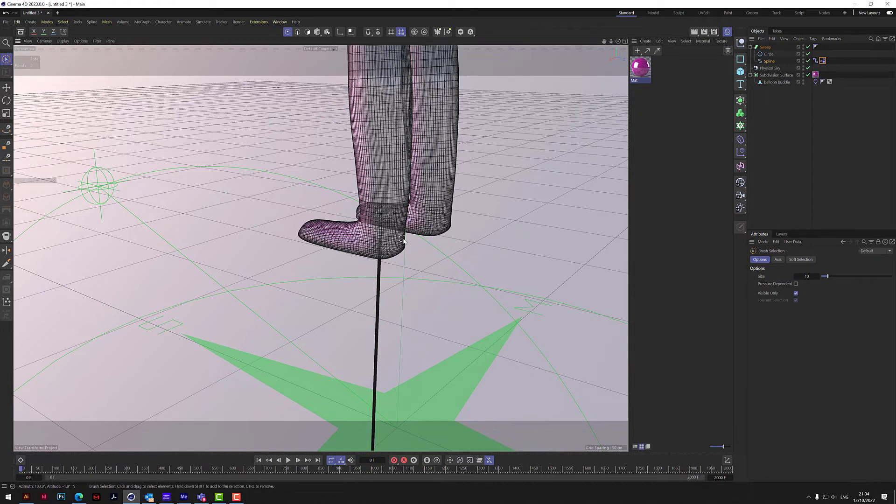
pyautogui.click(380, 240)
pyautogui.scroll(8, 387, 240)
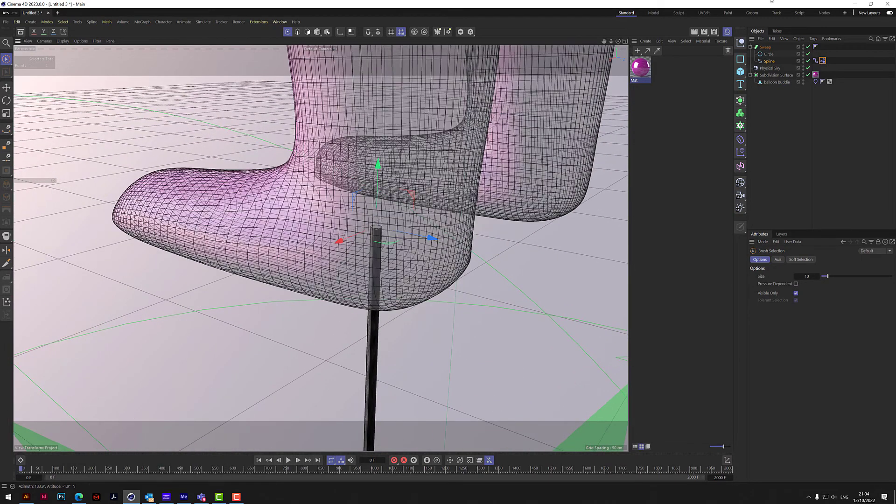
# Step: Turn on Update Live for the spline's Connector and widen its search radius to about 5.12 cm
pyautogui.moveTo(618, 43); pyautogui.dragTo(560, 47)
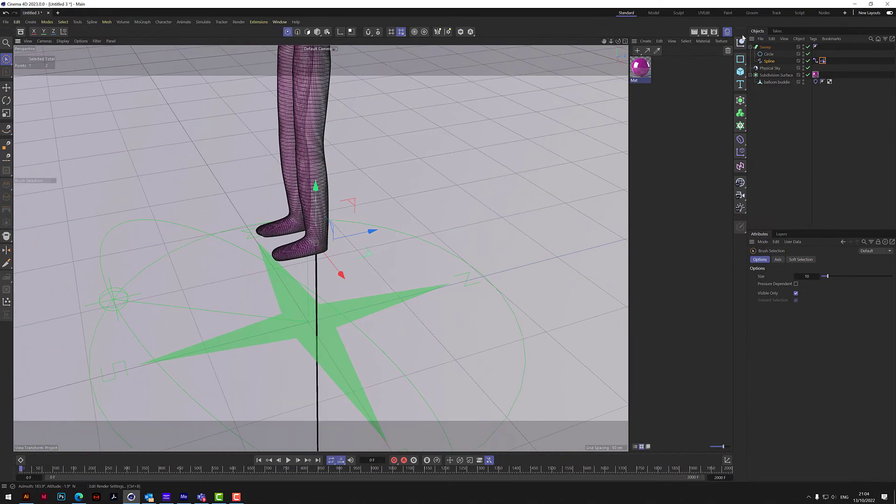
pyautogui.click(816, 62)
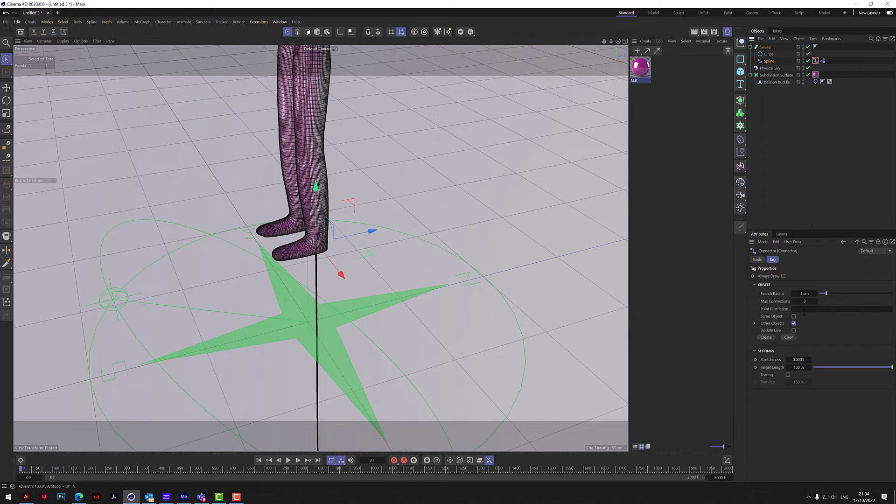
pyautogui.click(793, 330)
pyautogui.moveTo(828, 297); pyautogui.dragTo(858, 300)
# Step: Set the Connector's max connections to 28 and check the links between the string and the foot mesh
pyautogui.scroll(6, 313, 256)
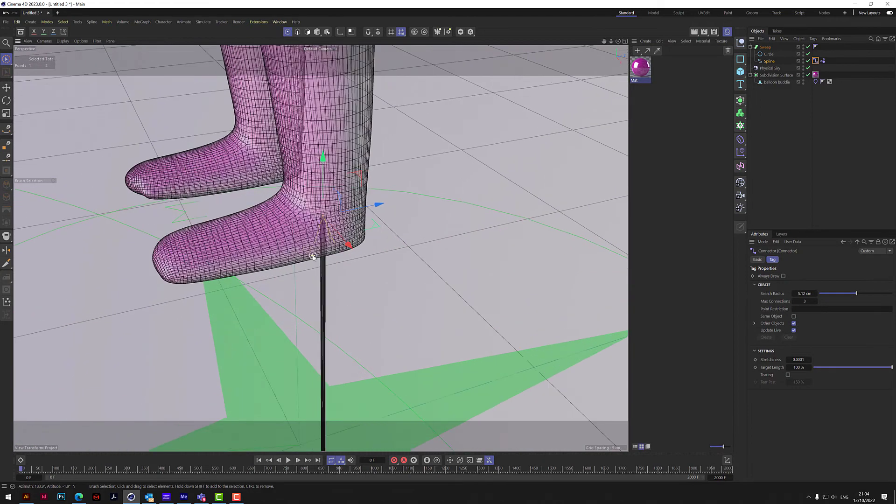
pyautogui.scroll(4, 317, 247)
pyautogui.moveTo(320, 248)
pyautogui.keyDown('alt'); pyautogui.mouseDown()
pyautogui.moveTo(314, 242)
pyautogui.moveTo(326, 248)
pyautogui.mouseUp(); pyautogui.keyUp('alt')
pyautogui.click(805, 301)
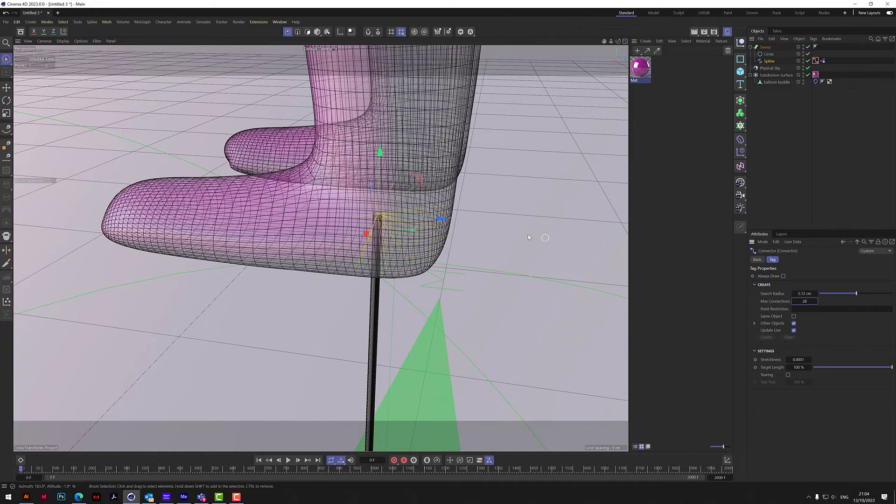
pyautogui.moveTo(617, 41); pyautogui.dragTo(615, 19)
pyautogui.moveTo(516, 256); pyautogui.dragTo(646, 209)
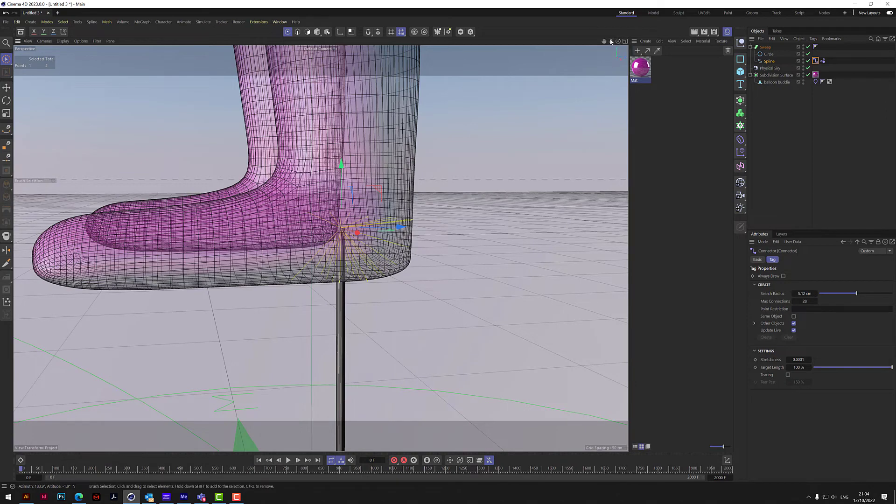
# Step: Change the string spline's intermediate points to Uniform with a number of 50
pyautogui.moveTo(611, 42); pyautogui.dragTo(614, 1)
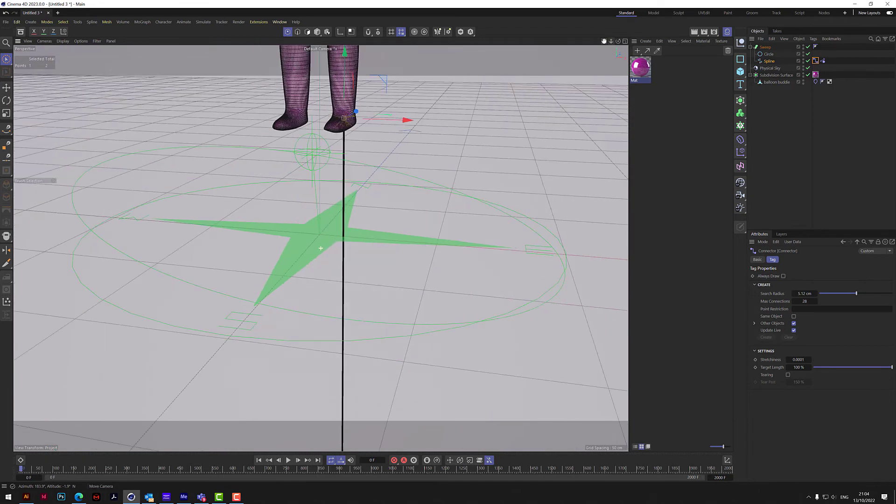
pyautogui.click(771, 62)
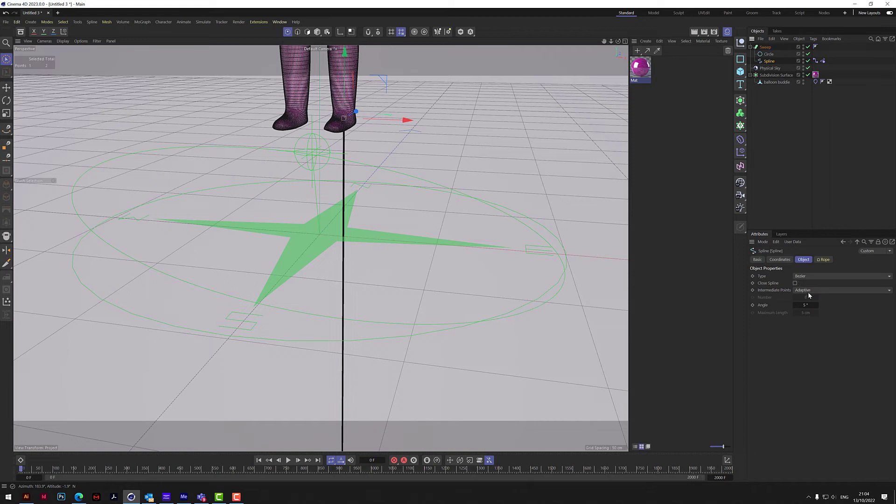
pyautogui.click(808, 291)
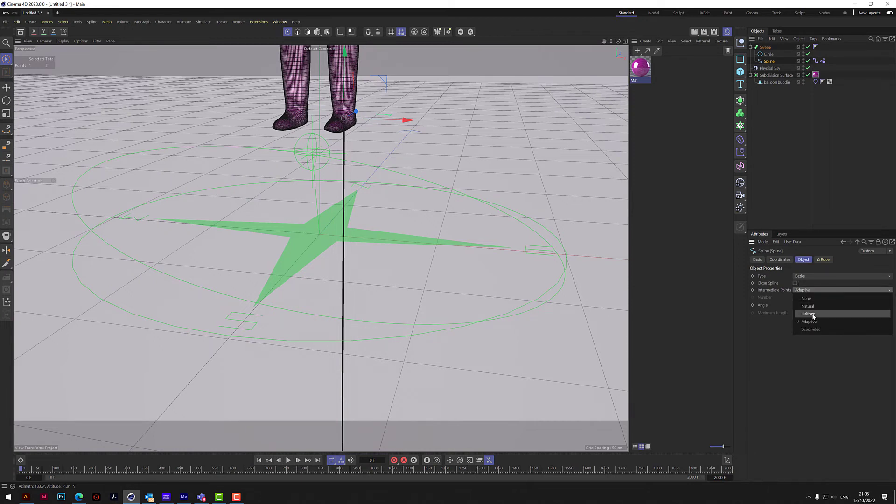
pyautogui.click(811, 314)
pyautogui.click(806, 297)
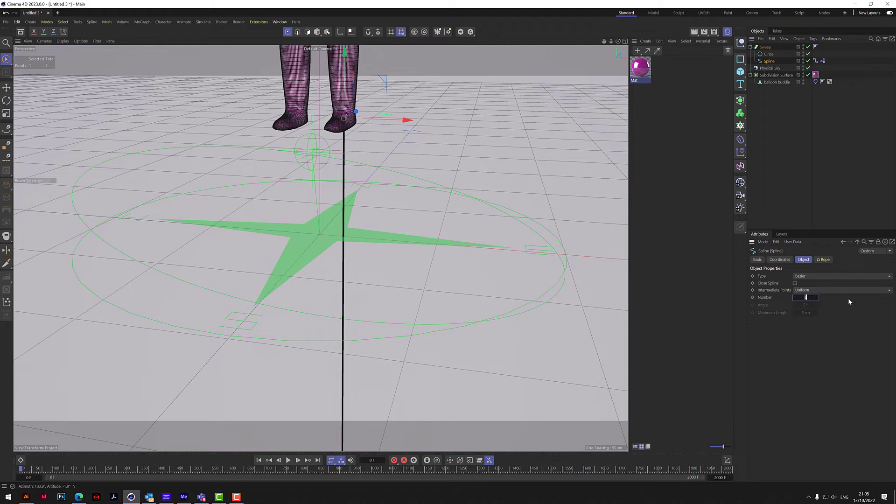
pyautogui.write('50')
# Step: Select the string's lower end point and add a Rope Belt simulation tag to its spline
pyautogui.moveTo(611, 42); pyautogui.dragTo(612, 9)
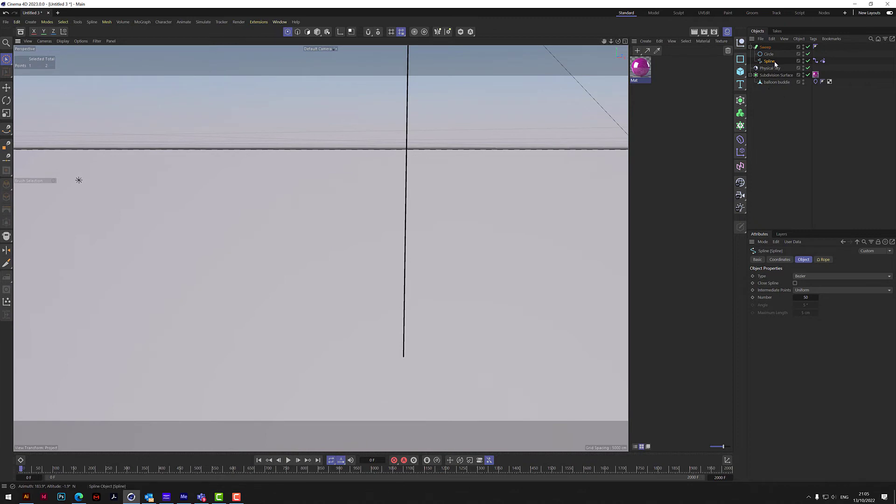
pyautogui.click(403, 357)
pyautogui.scroll(5, 405, 363)
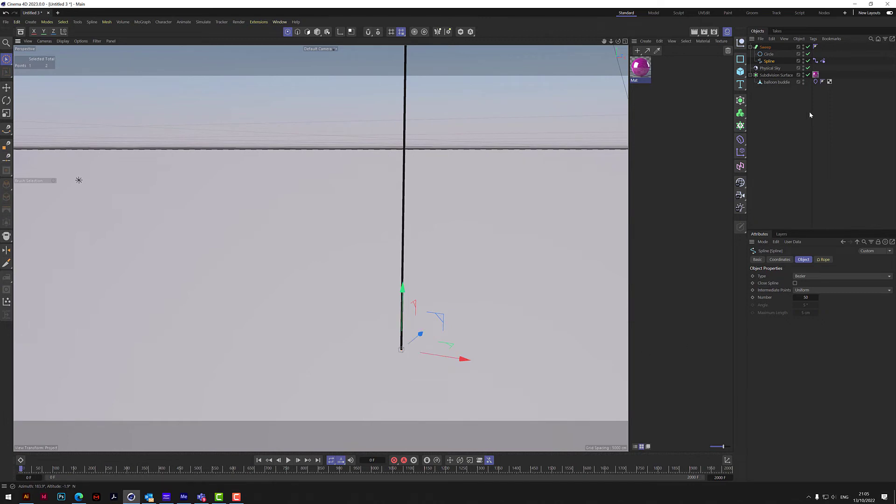
pyautogui.rightClick(773, 65)
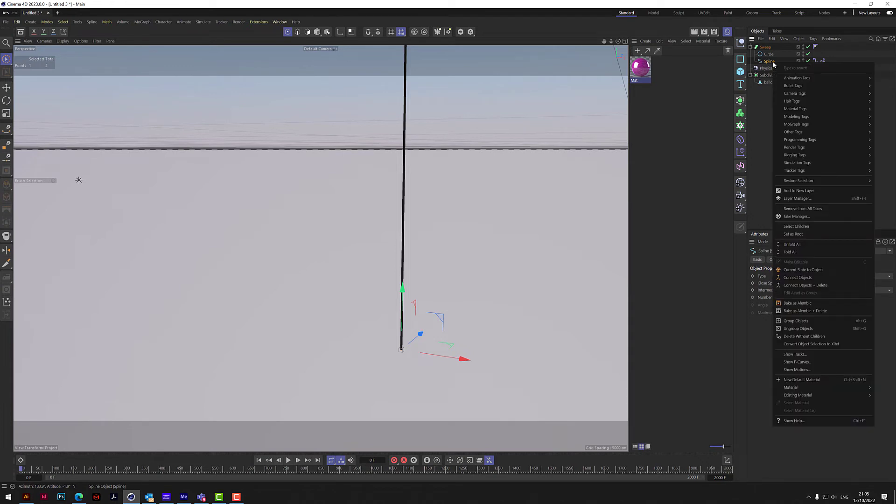
pyautogui.moveTo(814, 165)
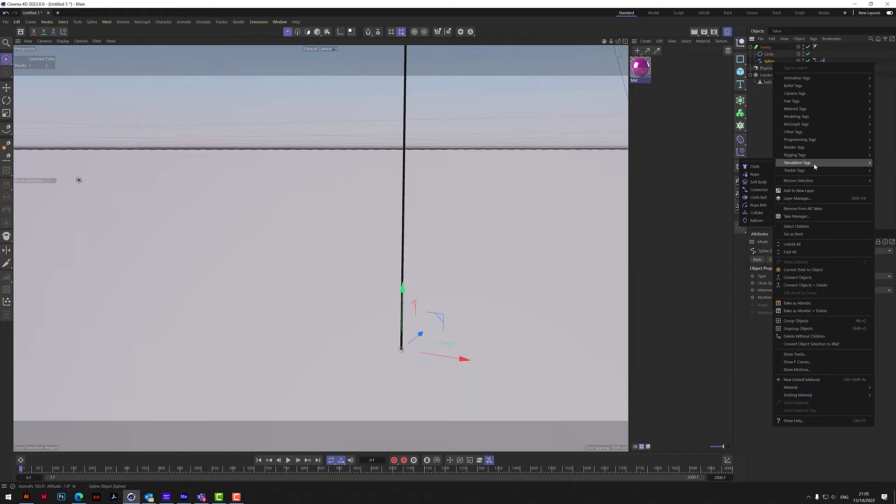
pyautogui.click(757, 205)
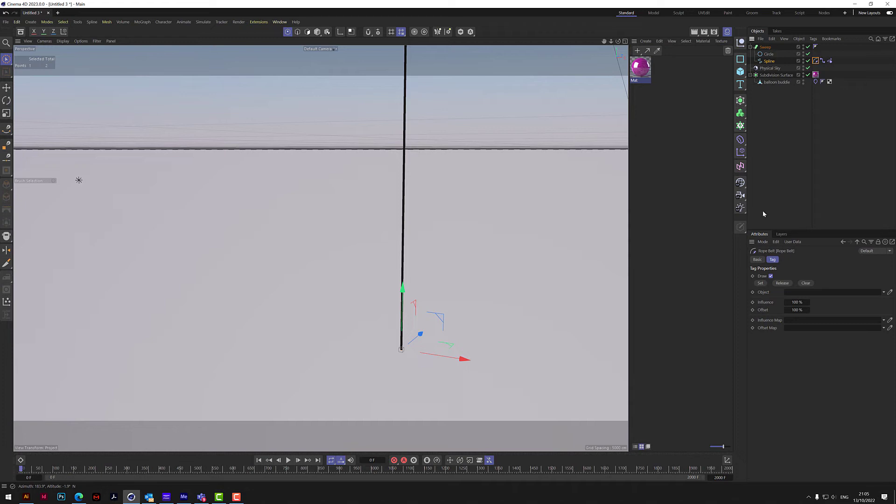
# Step: Add a cube primitive and set its X, Y and Z sizes to 10 cm
pyautogui.click(739, 72)
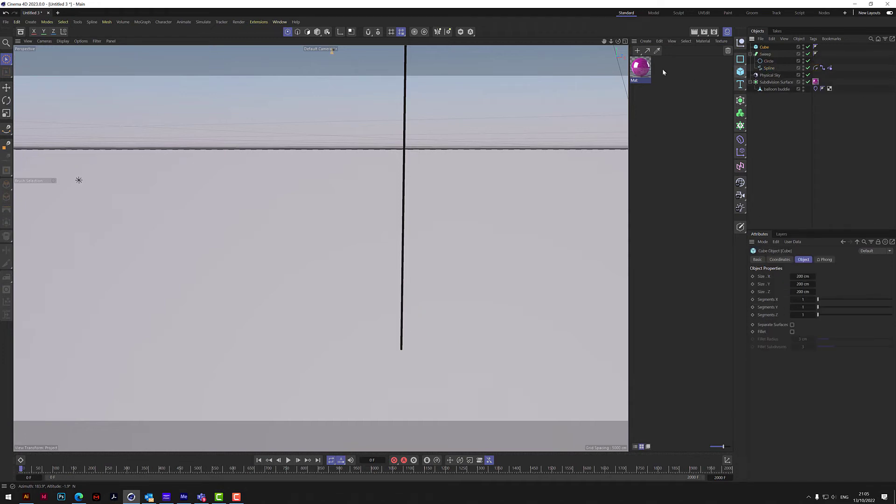
pyautogui.moveTo(611, 41); pyautogui.dragTo(551, 49)
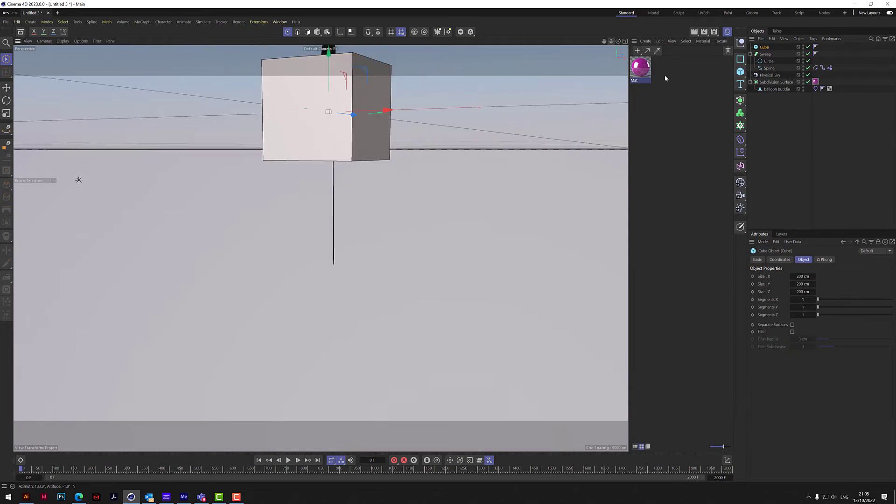
pyautogui.click(808, 276)
pyautogui.write('10')
pyautogui.click(805, 284)
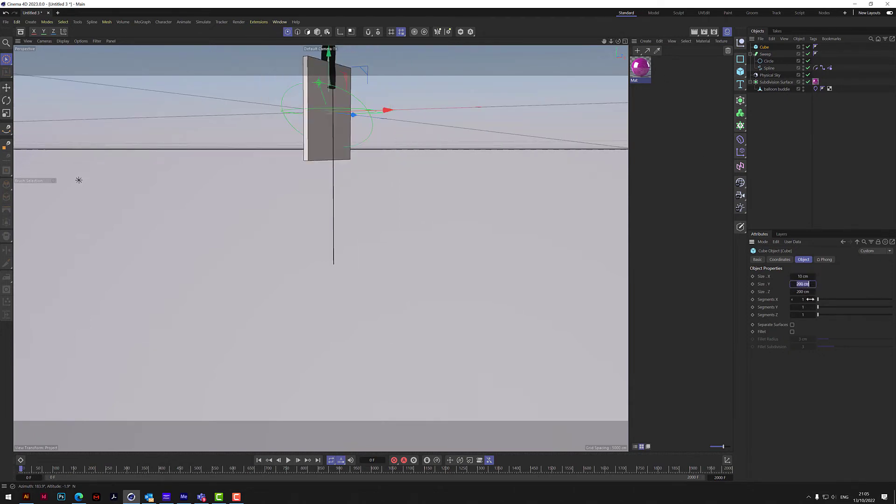
pyautogui.write('10')
pyautogui.click(808, 291)
pyautogui.write('10')
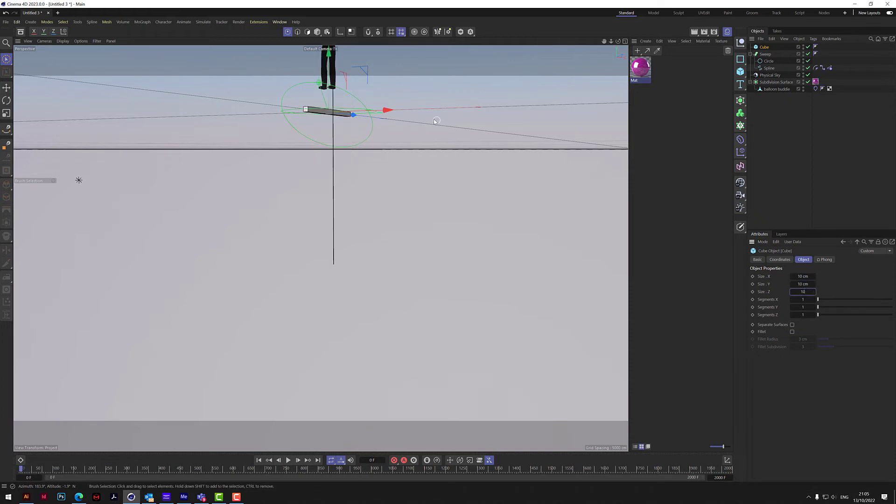
pyautogui.press('Return')
# Step: Move the cube down to the string's lower end and centre it under the string in the front view
pyautogui.moveTo(328, 59); pyautogui.dragTo(344, 211)
pyautogui.moveTo(353, 257); pyautogui.dragTo(360, 255)
pyautogui.scroll(4, 332, 266)
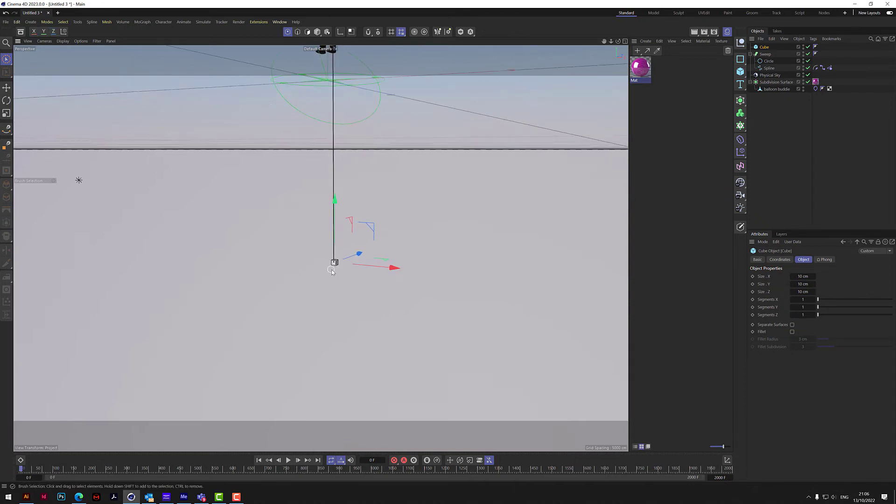
pyautogui.moveTo(618, 41); pyautogui.dragTo(576, 79)
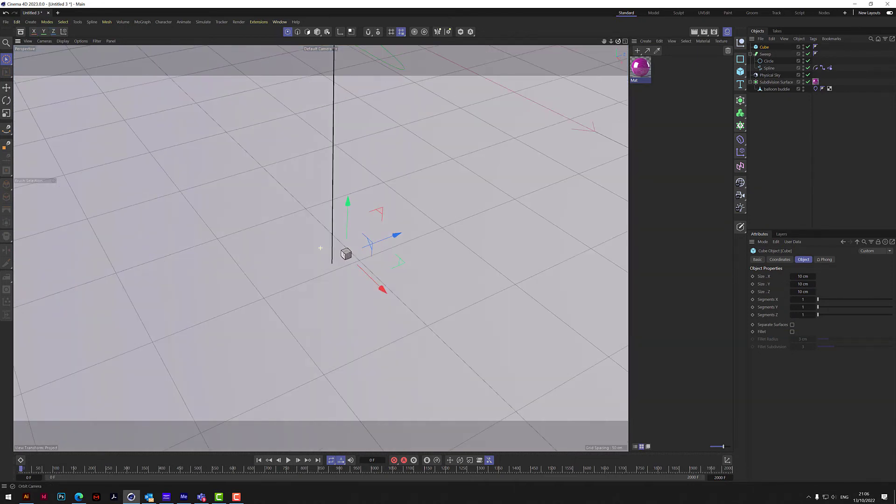
pyautogui.click(625, 41)
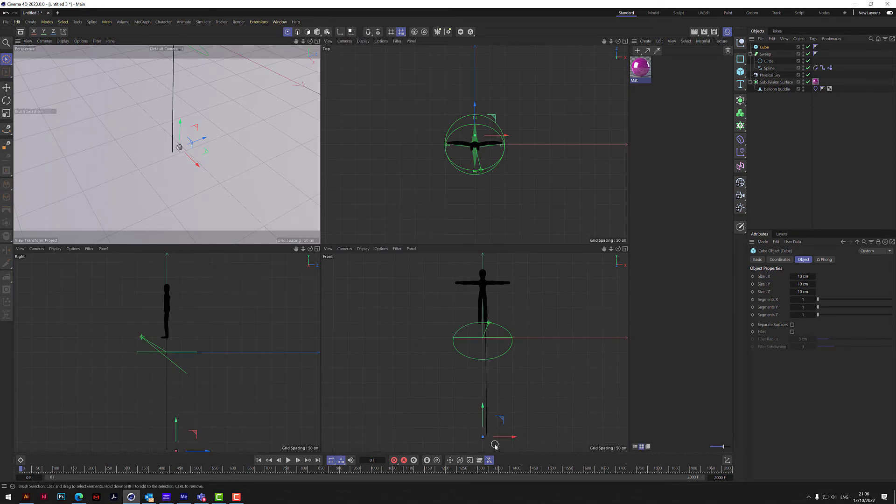
pyautogui.scroll(2, 490, 440)
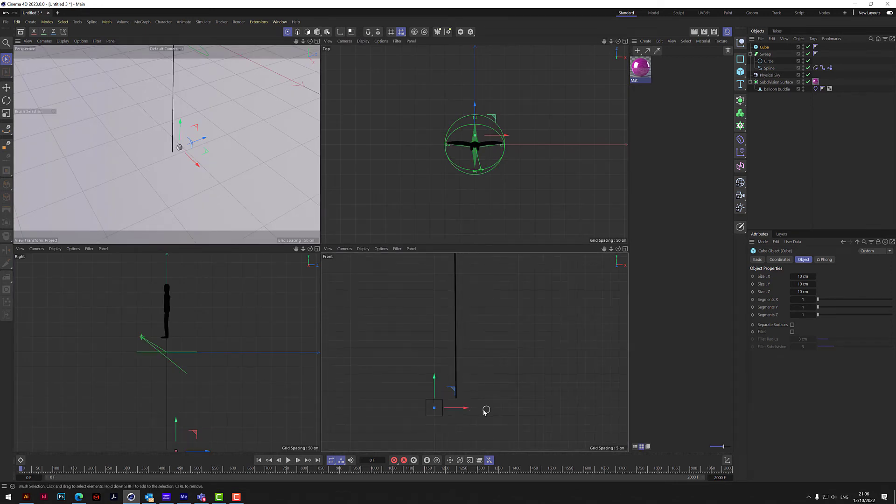
pyautogui.moveTo(465, 410); pyautogui.dragTo(485, 411)
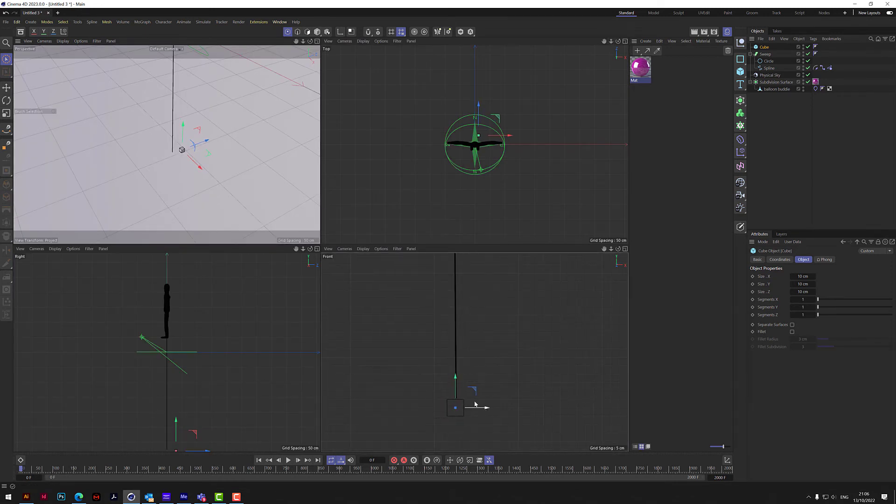
pyautogui.moveTo(455, 380); pyautogui.dragTo(455, 380)
# Step: Shift the cube about 31 cm along Z in the side view to line it up under the string
pyautogui.keyDown('alt'); pyautogui.moveTo(206, 452); pyautogui.dragTo(244, 423, button='middle'); pyautogui.keyUp('alt')
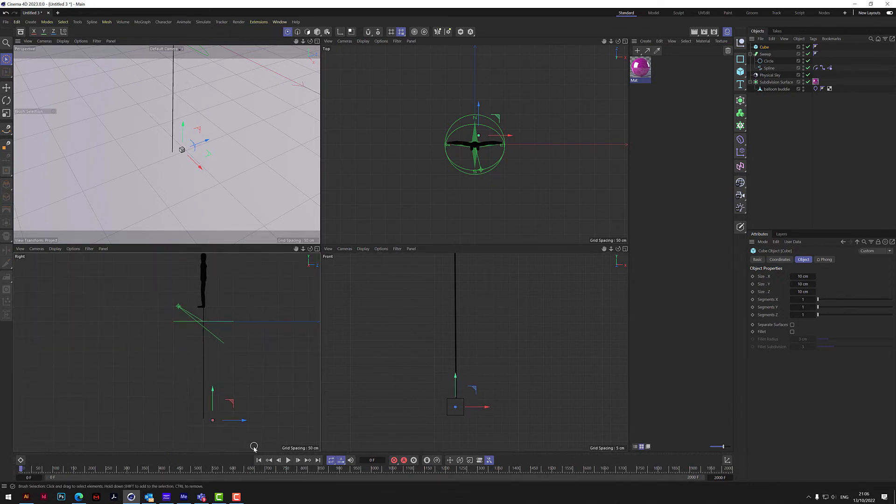
pyautogui.moveTo(245, 423); pyautogui.dragTo(235, 424)
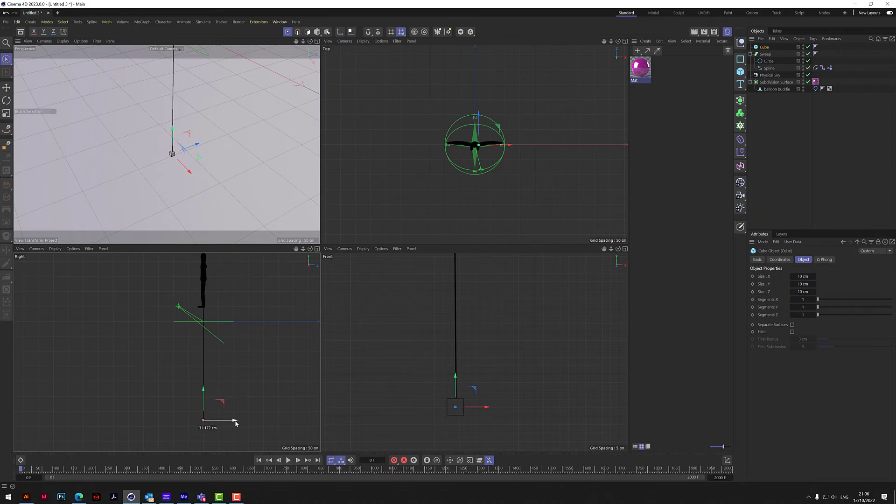
pyautogui.click(316, 41)
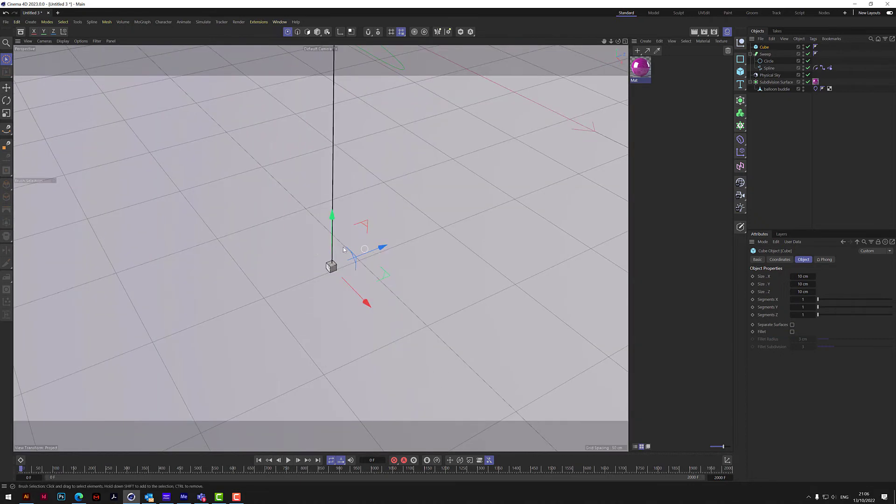
pyautogui.keyDown('alt'); pyautogui.moveTo(320, 279); pyautogui.dragTo(334, 272); pyautogui.keyUp('alt')
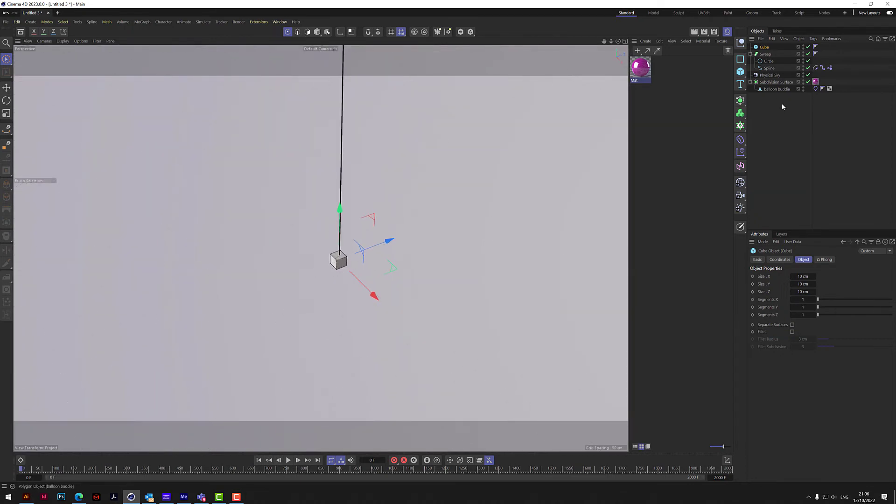
# Step: Assign the cube as the Rope Belt tag's object, set the belt, and check the string's end against the cube's upper face
pyautogui.click(816, 68)
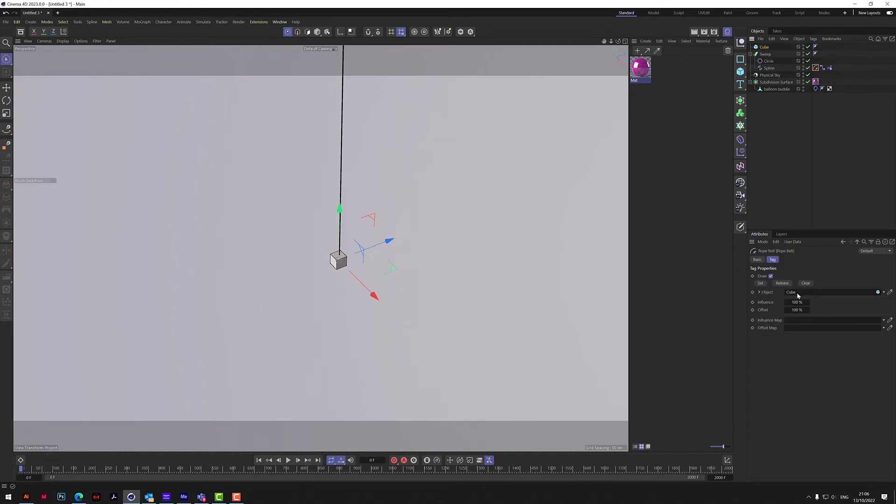
pyautogui.click(760, 284)
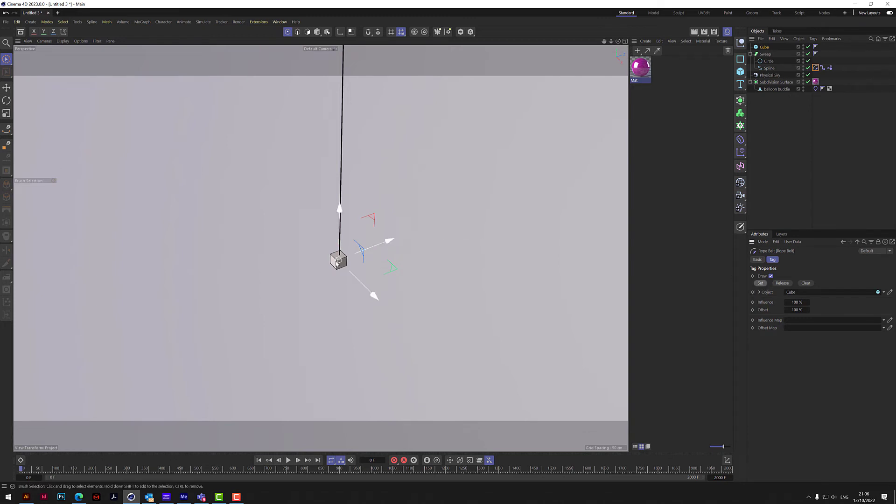
pyautogui.moveTo(611, 41)
pyautogui.mouseDown()
pyautogui.moveTo(662, 41)
pyautogui.moveTo(611, 41)
pyautogui.mouseUp()
pyautogui.scroll(8, 402, 265)
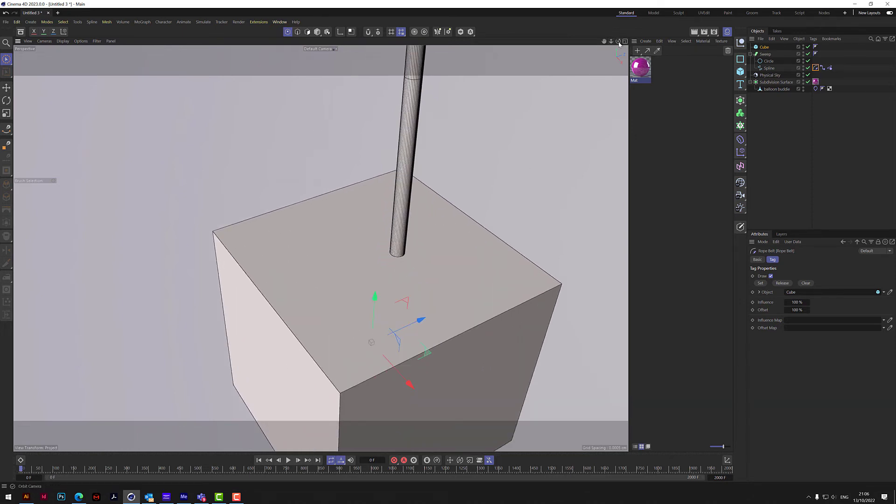
pyautogui.moveTo(618, 42); pyautogui.dragTo(606, 4)
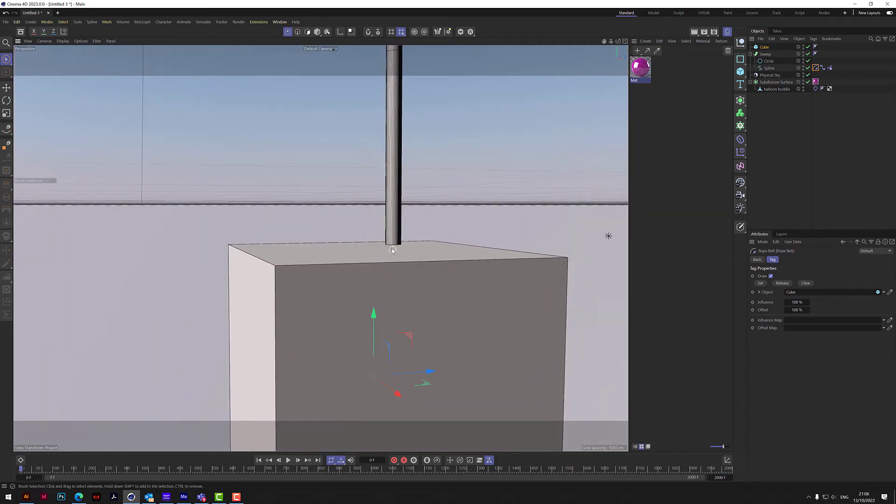
# Step: Hide the workplane in the perspective view with the whole figure, string and cube in frame
pyautogui.moveTo(611, 42); pyautogui.dragTo(686, 63)
pyautogui.moveTo(611, 41); pyautogui.dragTo(551, 42)
pyautogui.moveTo(618, 42); pyautogui.dragTo(639, 165)
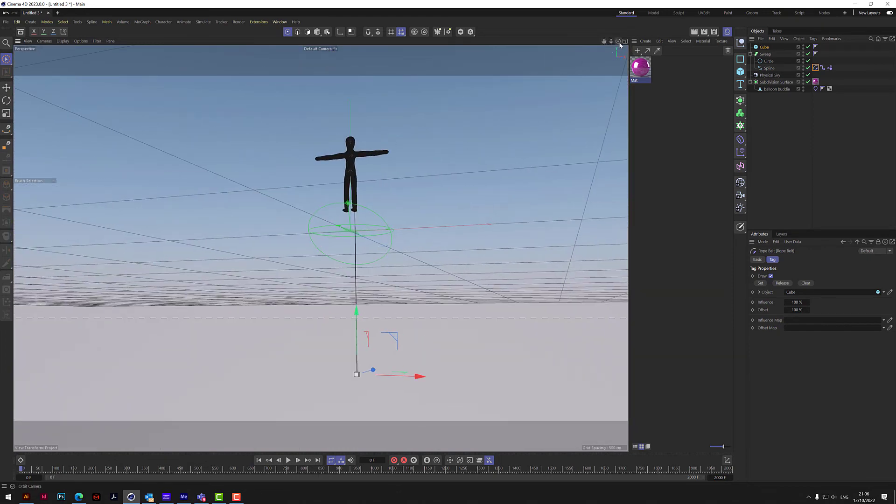
pyautogui.moveTo(618, 42); pyautogui.dragTo(623, 49)
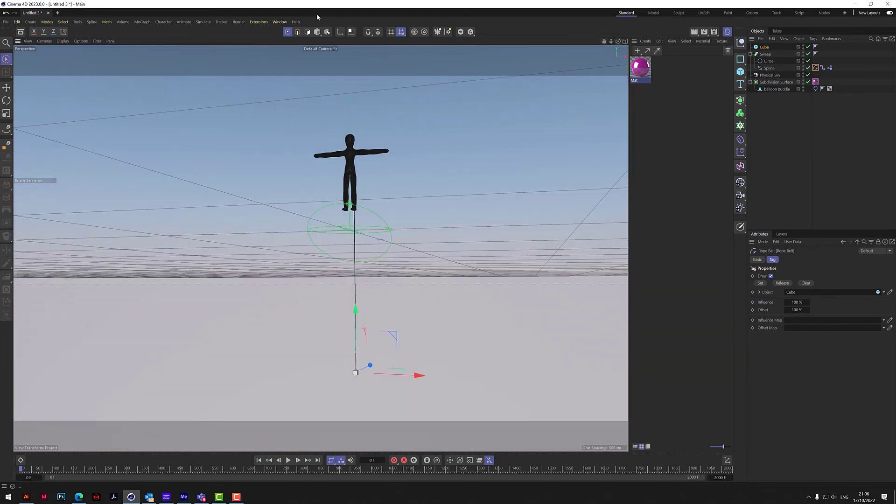
pyautogui.click(81, 41)
pyautogui.click(97, 41)
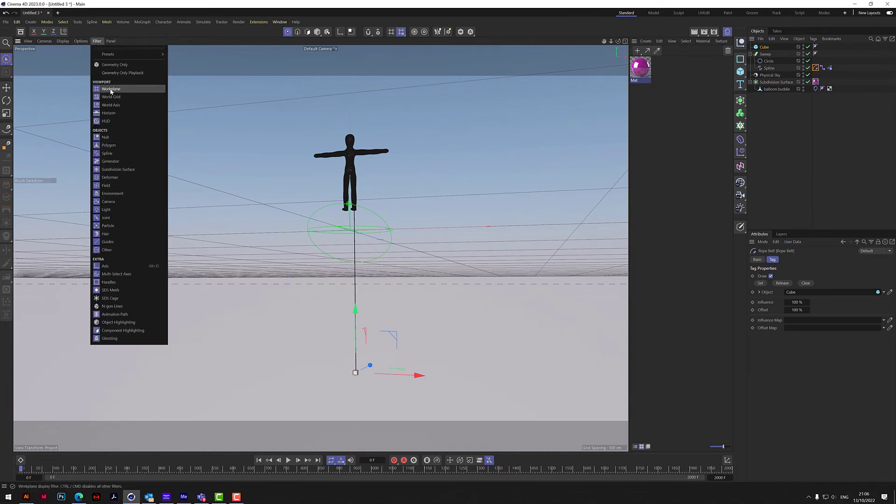
pyautogui.click(111, 90)
pyautogui.moveTo(619, 41)
pyautogui.mouseDown()
pyautogui.moveTo(616, 79)
pyautogui.moveTo(618, 48)
pyautogui.mouseUp()
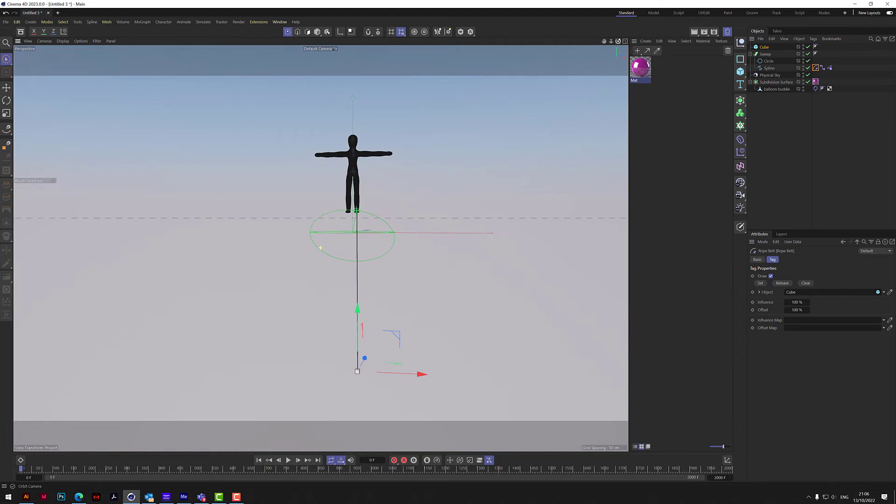
# Step: Change the perspective view's display from shading with lines to Quick Shading
pyautogui.click(63, 41)
pyautogui.click(75, 56)
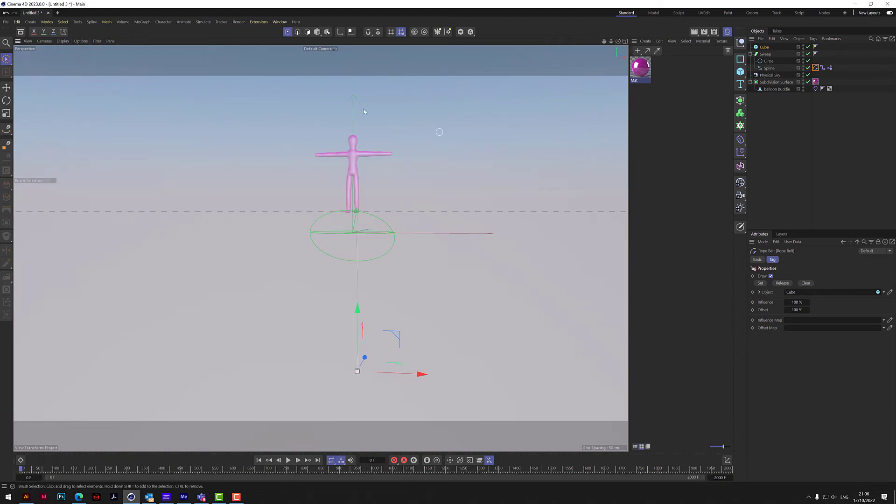
pyautogui.click(62, 41)
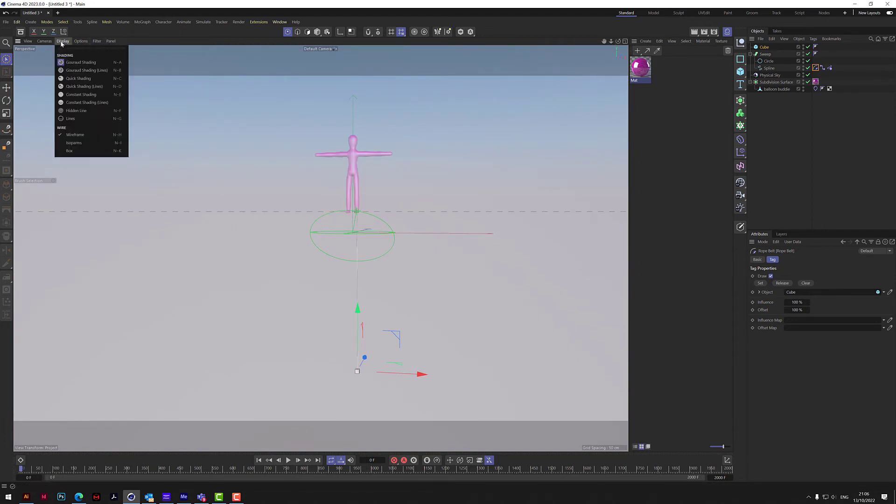
pyautogui.click(77, 79)
# Step: Play the simulation to check how the tethered balloon figure moves, and return the timeline to the first frame
pyautogui.moveTo(618, 41); pyautogui.dragTo(610, 63)
pyautogui.scroll(4, 349, 177)
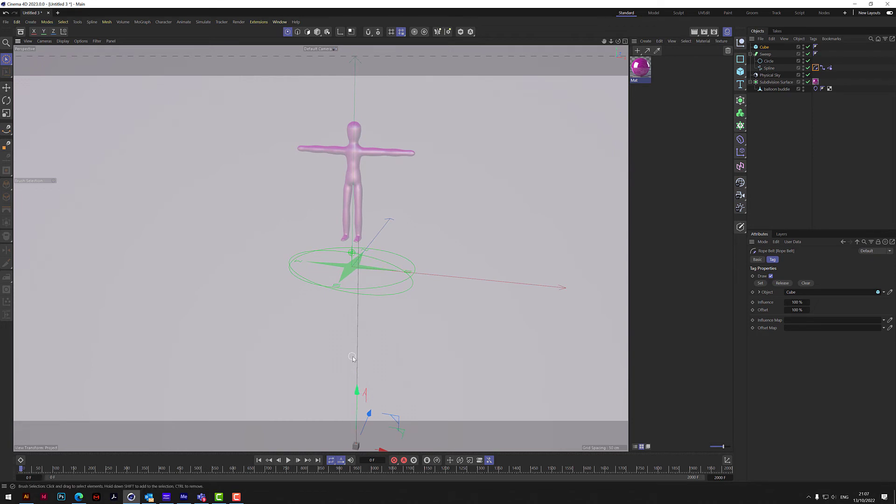
pyautogui.moveTo(604, 41); pyautogui.dragTo(614, 0)
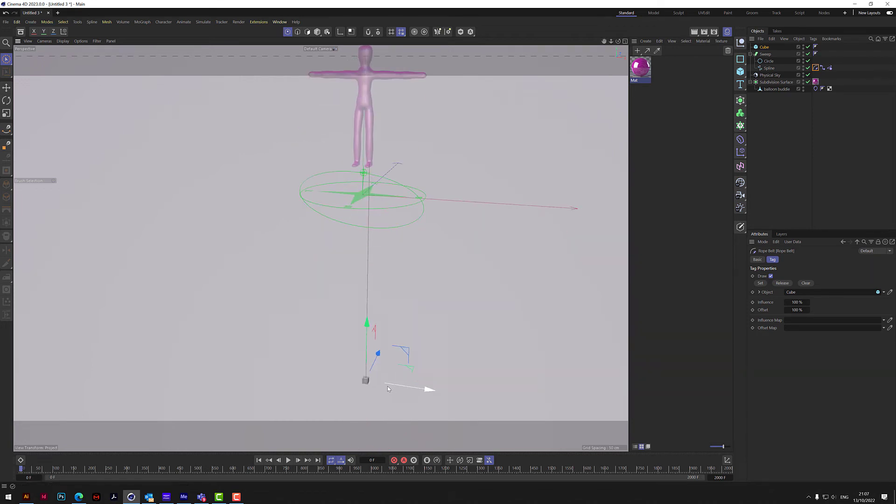
pyautogui.moveTo(611, 41); pyautogui.dragTo(617, 16)
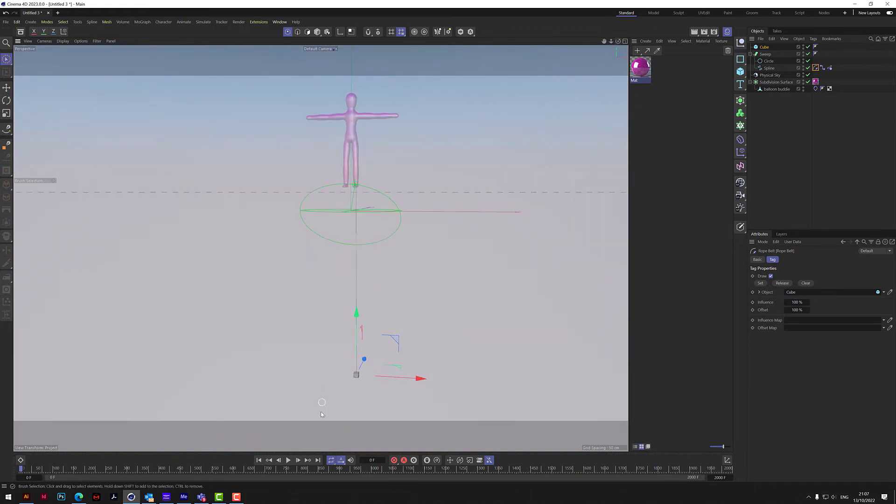
pyautogui.click(288, 460)
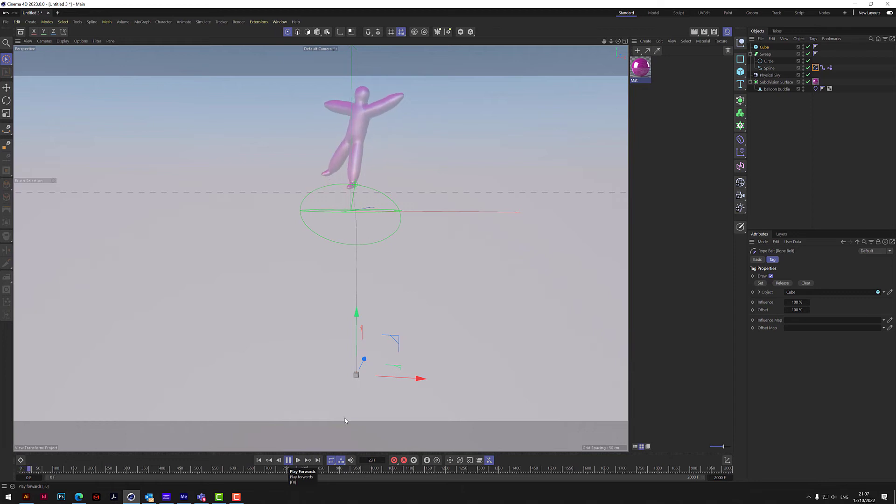
pyautogui.click(777, 188)
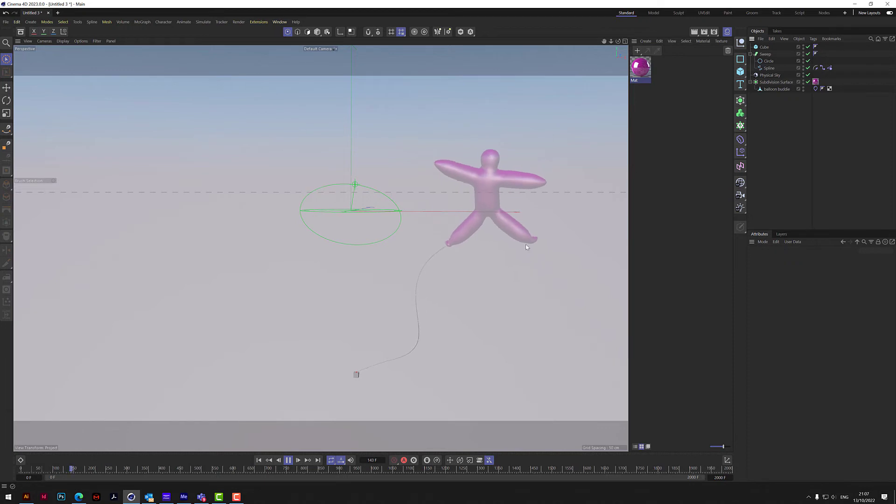
pyautogui.click(287, 460)
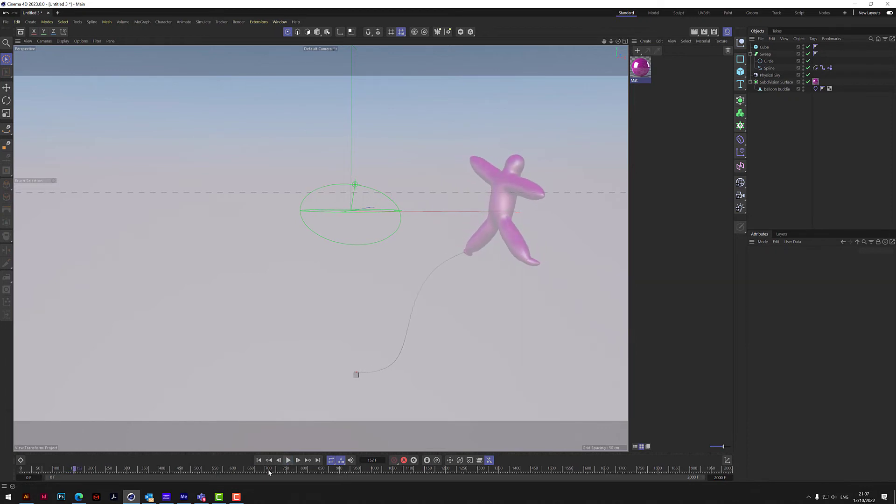
pyautogui.click(259, 460)
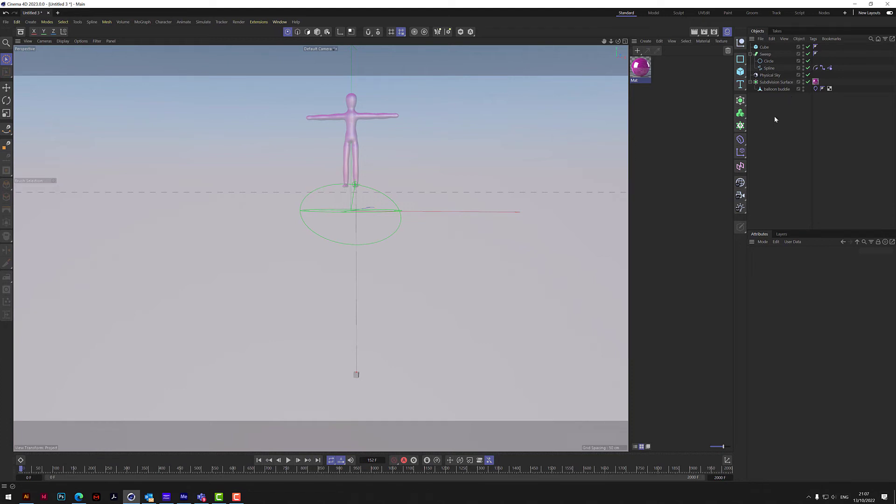
# Step: Set the scene gravity in the project's simulation settings to 400 cm and replay the simulation from a lower viewpoint
pyautogui.hotkey('ctrl', 'd')
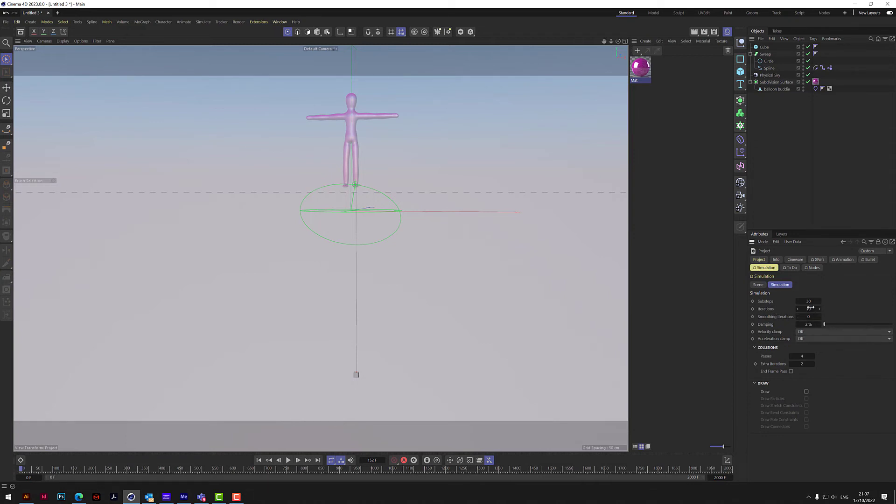
pyautogui.click(758, 285)
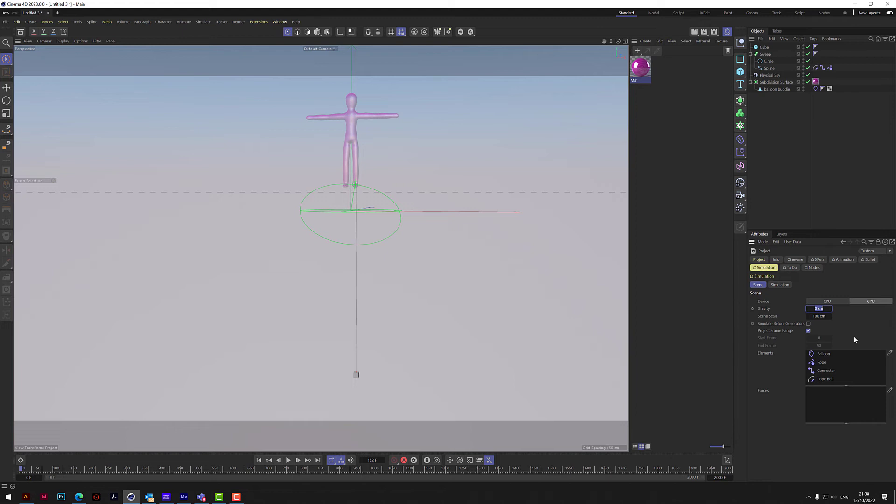
pyautogui.write('400')
pyautogui.press('Return')
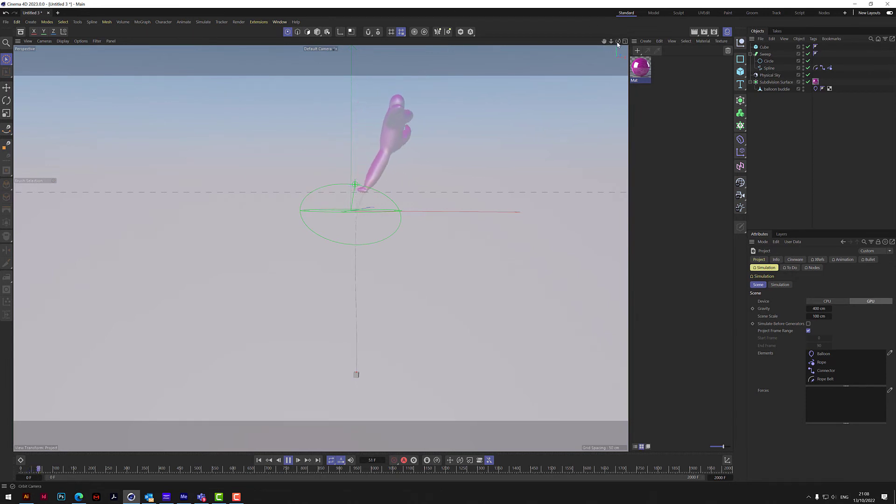
pyautogui.moveTo(618, 41); pyautogui.dragTo(596, 22)
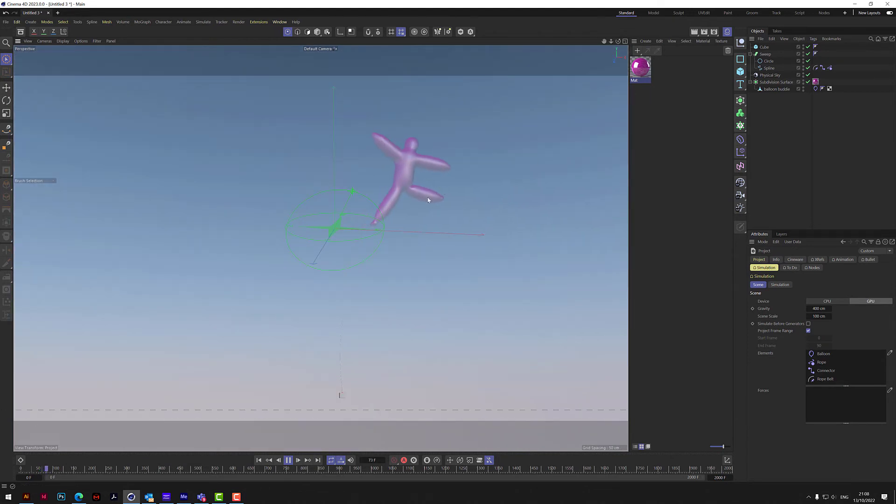
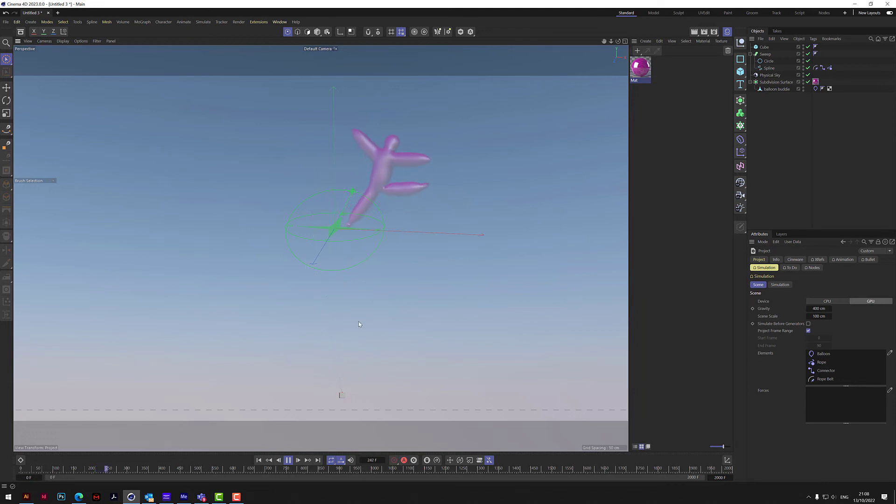
# Step: Add a Turbulence force to the scene and set its strength to 52 cm and its scale to 55.18 %
pyautogui.click(288, 460)
pyautogui.moveTo(621, 44); pyautogui.dragTo(157, 92)
pyautogui.moveTo(604, 41); pyautogui.dragTo(558, 62)
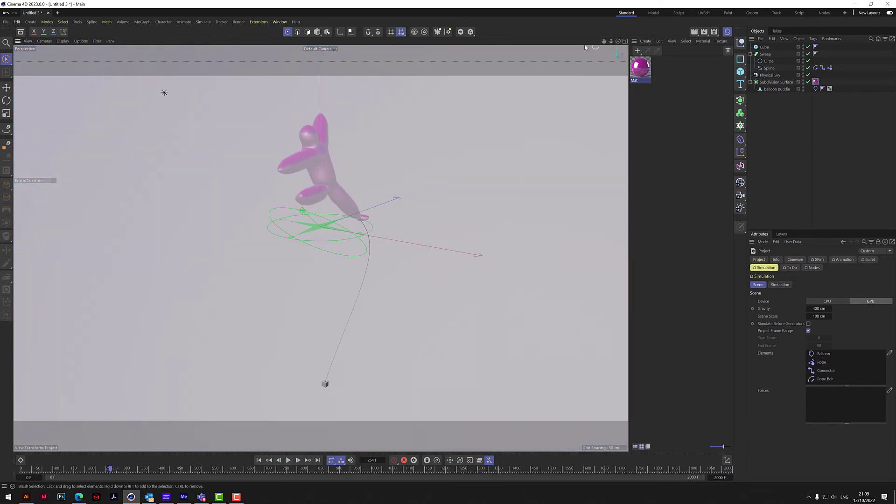
pyautogui.click(203, 23)
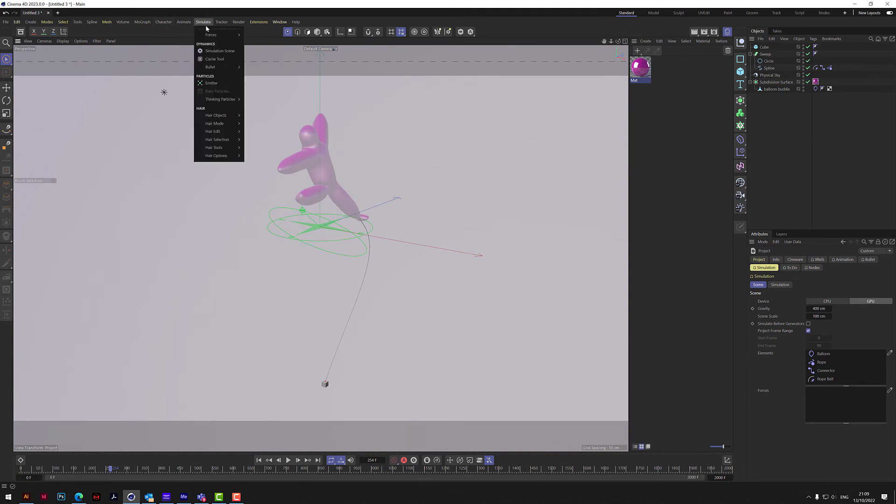
pyautogui.moveTo(211, 35)
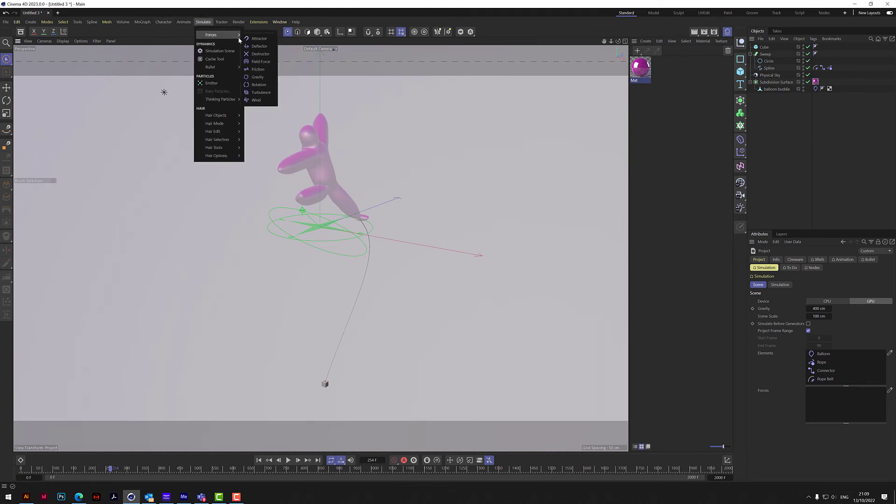
pyautogui.click(260, 93)
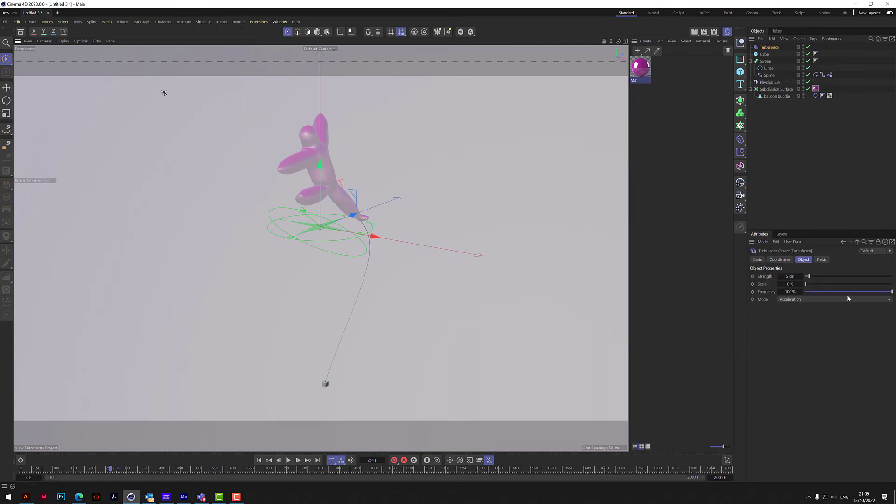
pyautogui.click(850, 277)
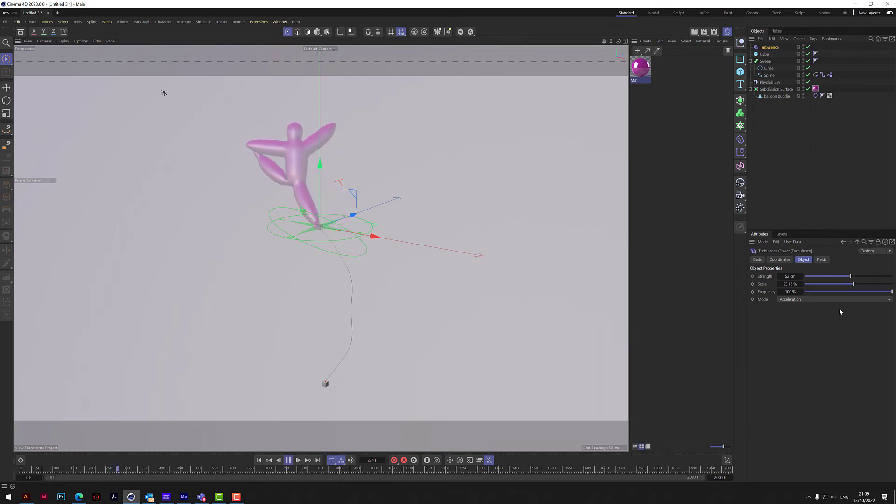
# Step: Set the turbulence mode to Aerodynamics Wind, and render the perspective view with figure, string and cube in frame
pyautogui.click(814, 299)
pyautogui.click(803, 323)
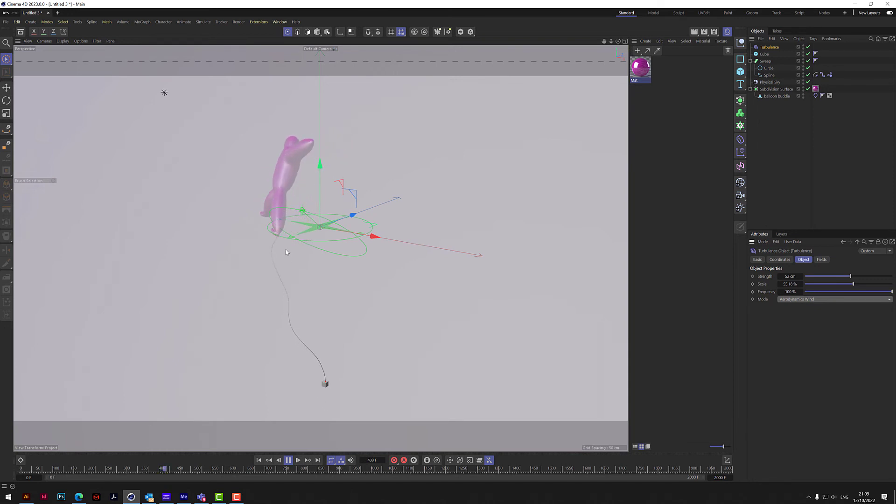
pyautogui.click(288, 463)
pyautogui.moveTo(603, 42); pyautogui.dragTo(625, 66)
pyautogui.click(691, 32)
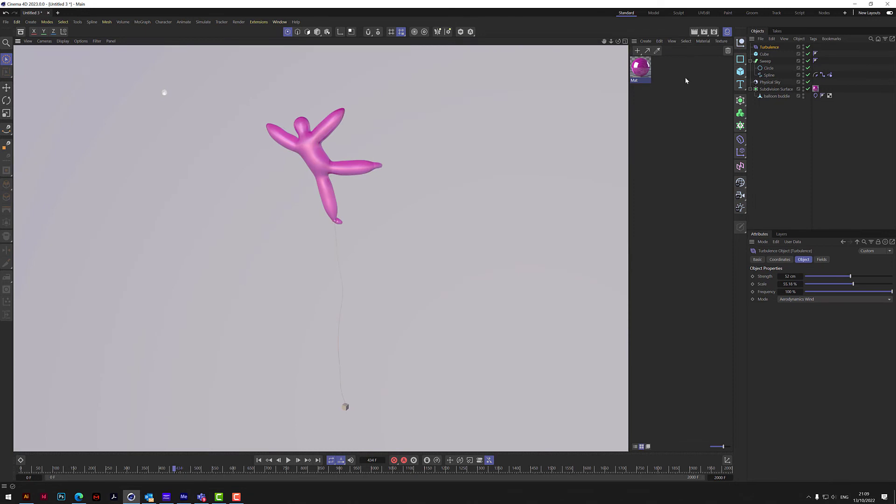
# Step: Create a white material with the Luminance channel enabled, apply it to the string's Sweep object and render the view
pyautogui.click(638, 51)
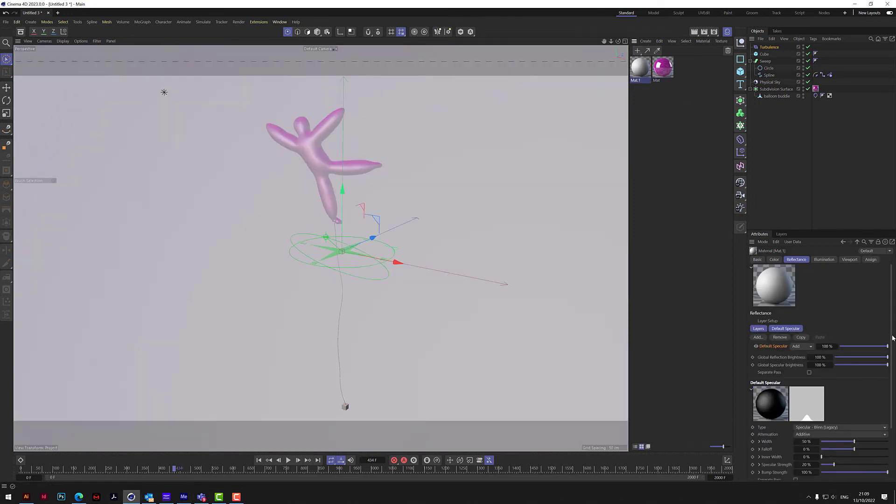
pyautogui.click(774, 259)
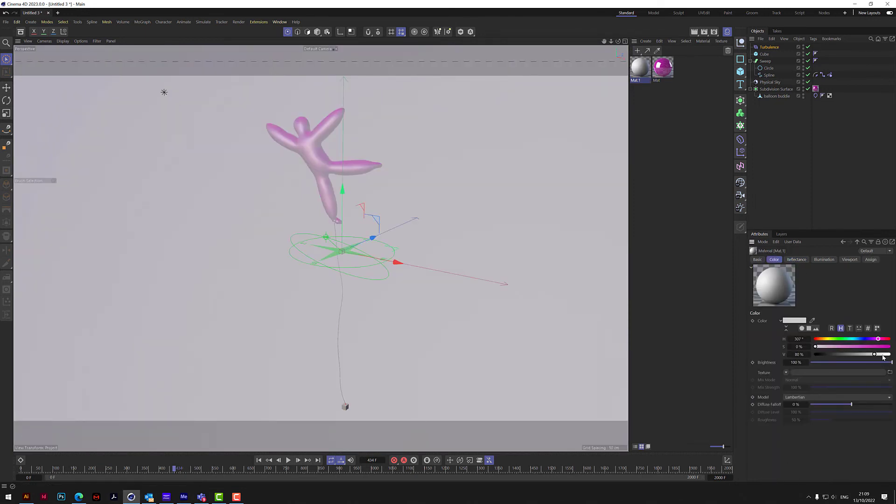
pyautogui.click(758, 260)
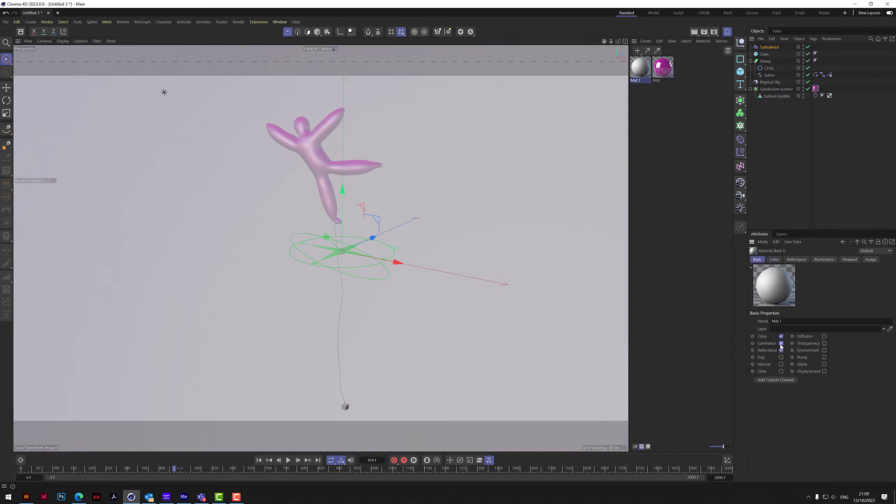
pyautogui.click(774, 260)
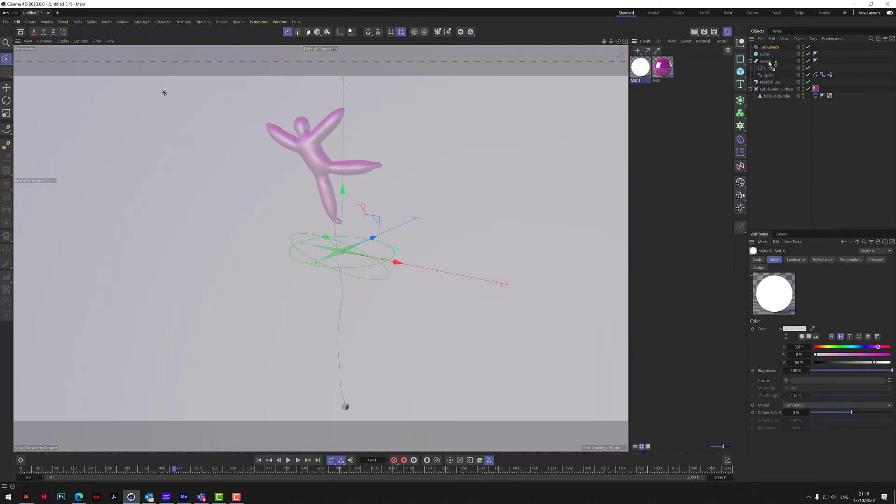
pyautogui.moveTo(770, 63); pyautogui.dragTo(768, 62)
pyautogui.click(694, 32)
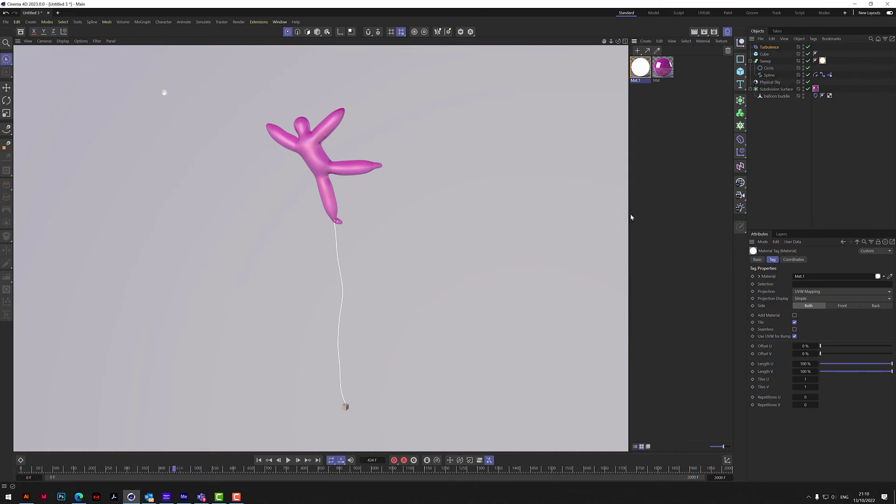
# Step: Play the simulation to check the white string and turbulence, and return the timeline to the first frame
pyautogui.click(289, 460)
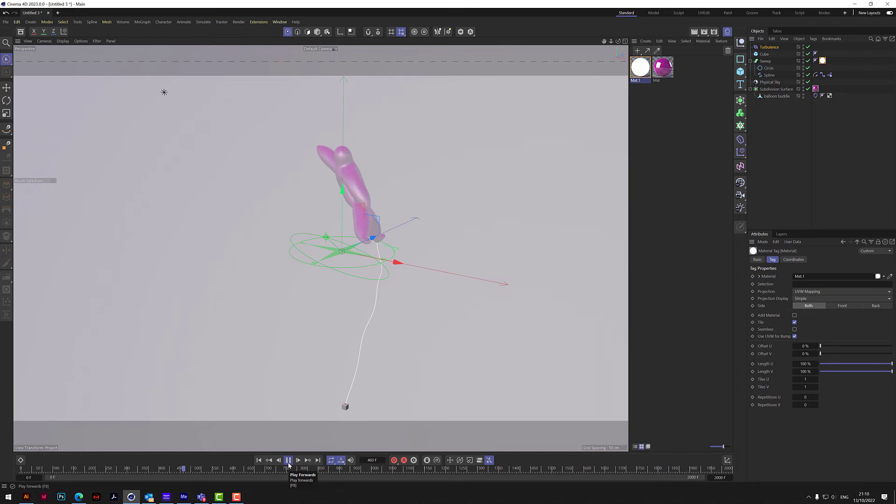
pyautogui.click(288, 460)
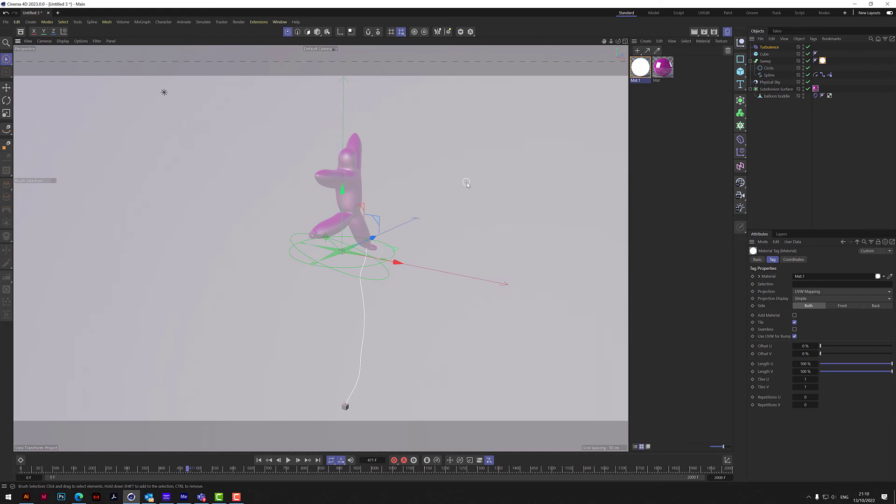
pyautogui.click(259, 460)
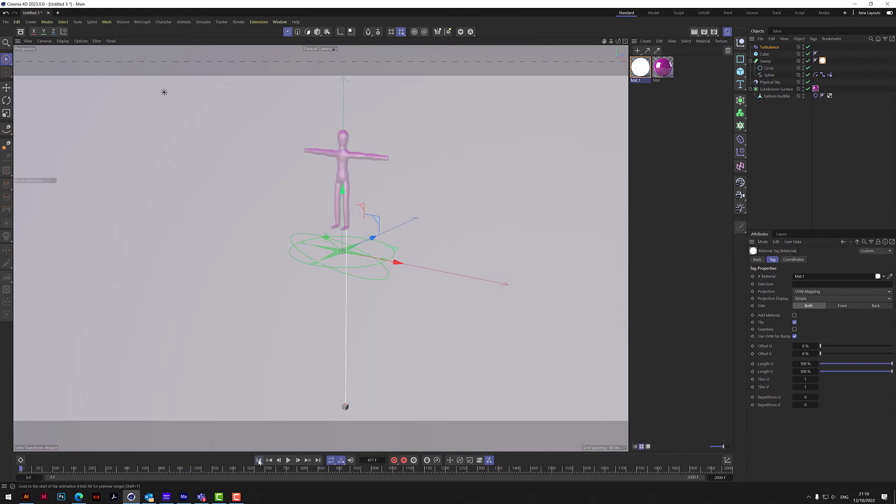
# Step: Switch the perspective view to Gouraud Shading (Lines) and open the Surface settings of the figure's balloon cloth tag
pyautogui.moveTo(617, 41); pyautogui.dragTo(529, 288)
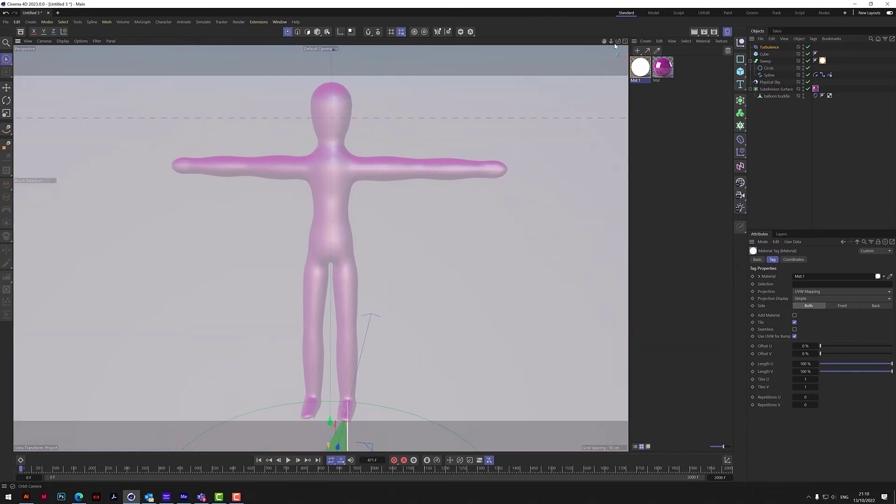
pyautogui.moveTo(611, 41); pyautogui.dragTo(588, 44)
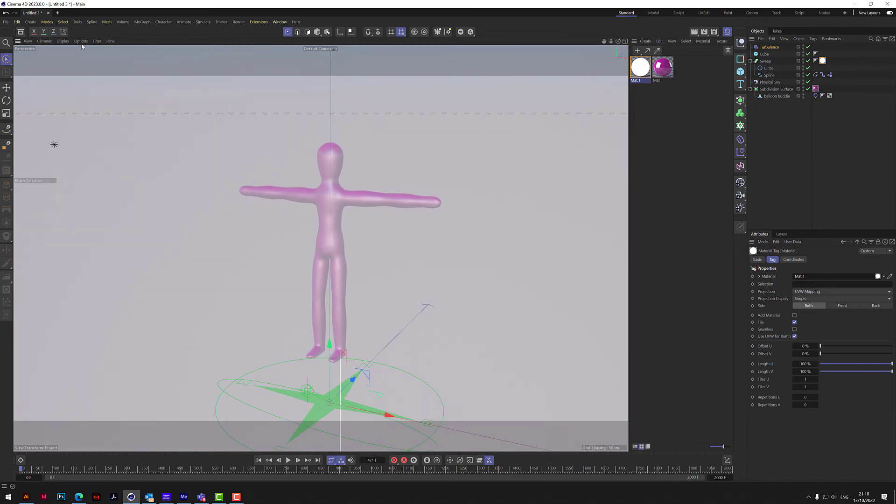
pyautogui.click(63, 42)
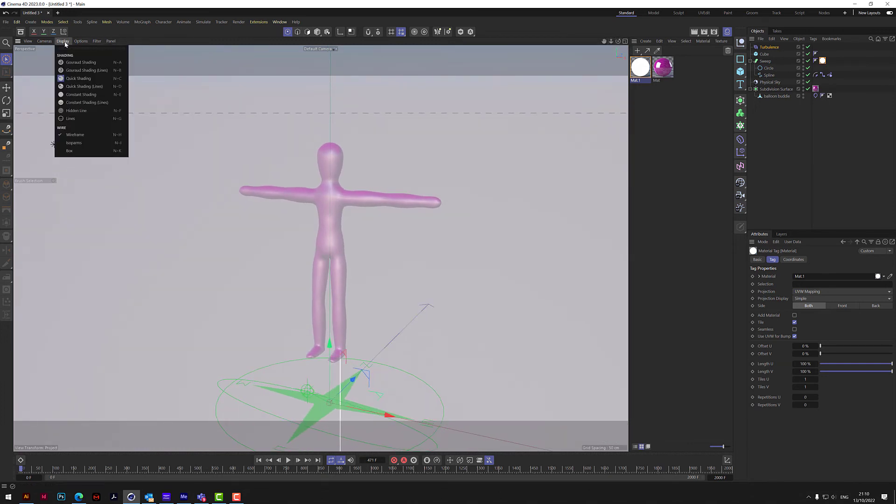
pyautogui.click(78, 70)
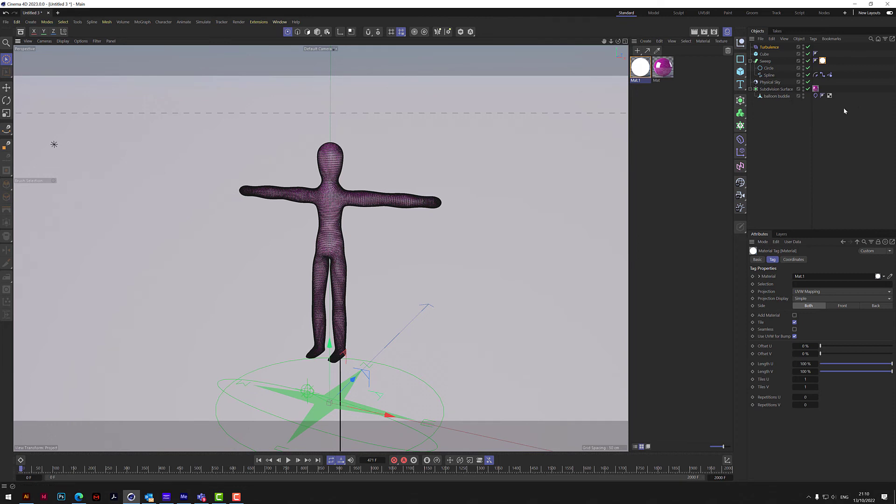
pyautogui.click(816, 95)
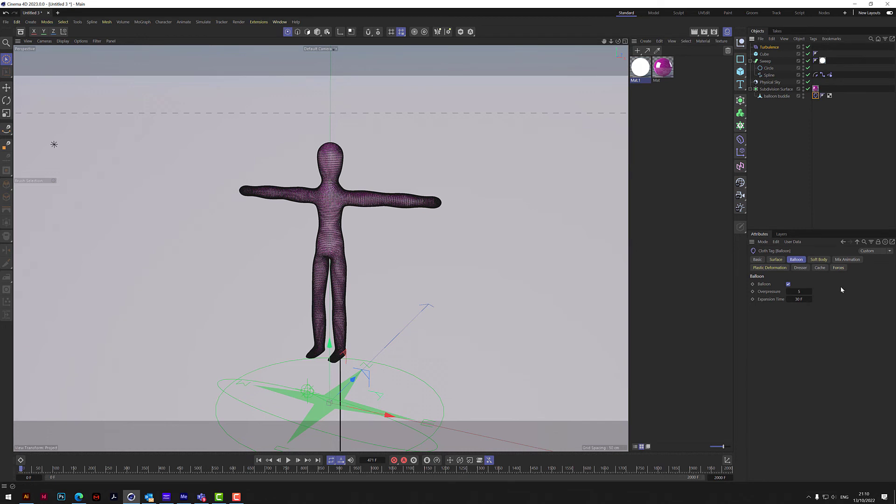
pyautogui.click(776, 259)
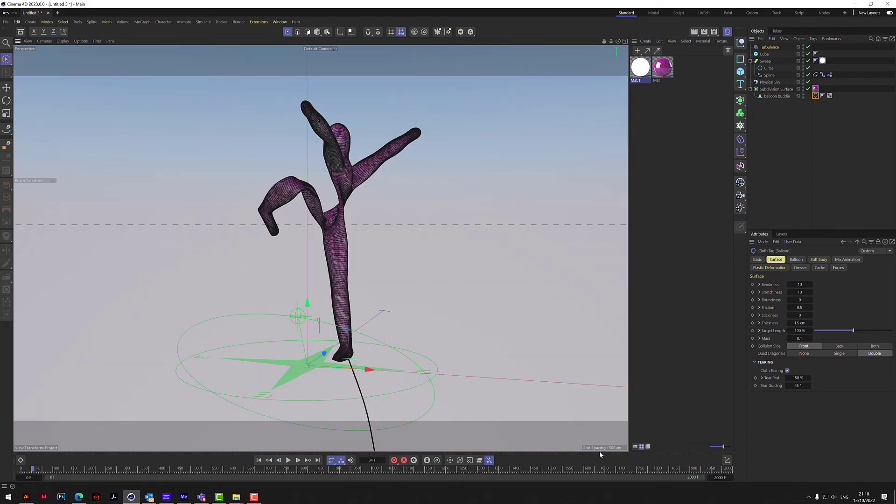
# Step: Examine the twisted mesh around the figure's torso and arm up close, including a test render of the view
pyautogui.scroll(5, 334, 189)
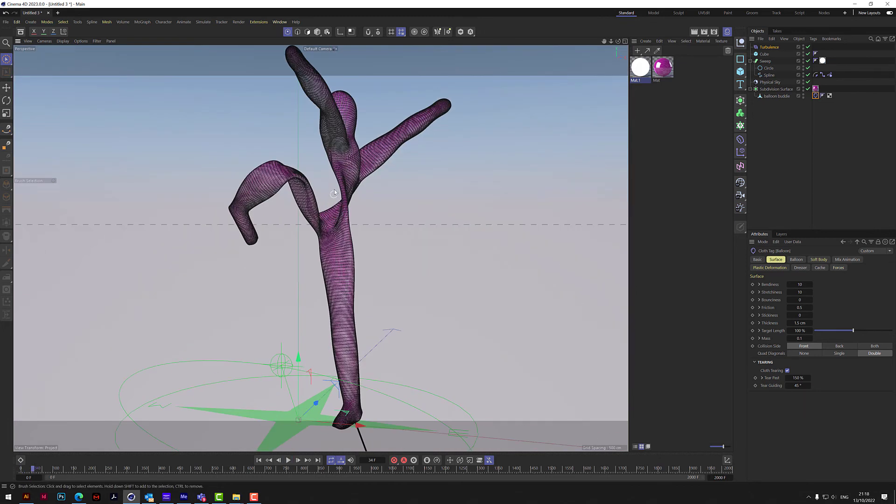
pyautogui.scroll(8, 328, 176)
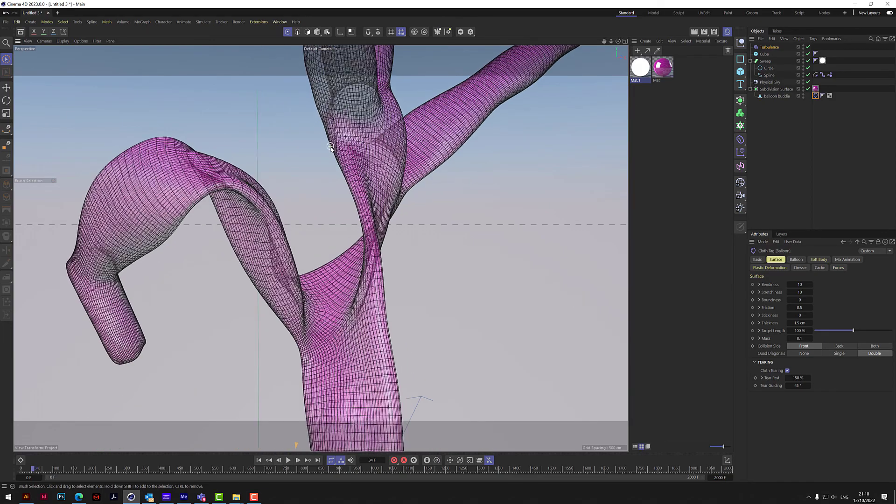
pyautogui.moveTo(618, 41); pyautogui.dragTo(620, 70)
pyautogui.moveTo(618, 41); pyautogui.dragTo(631, 44)
pyautogui.moveTo(611, 41)
pyautogui.mouseDown()
pyautogui.moveTo(663, 45)
pyautogui.moveTo(597, 51)
pyautogui.moveTo(641, 47)
pyautogui.mouseUp()
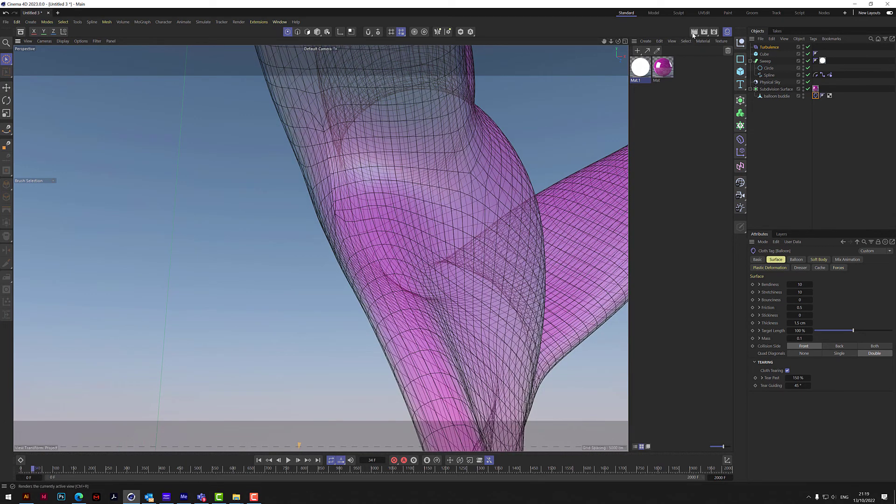
pyautogui.click(693, 32)
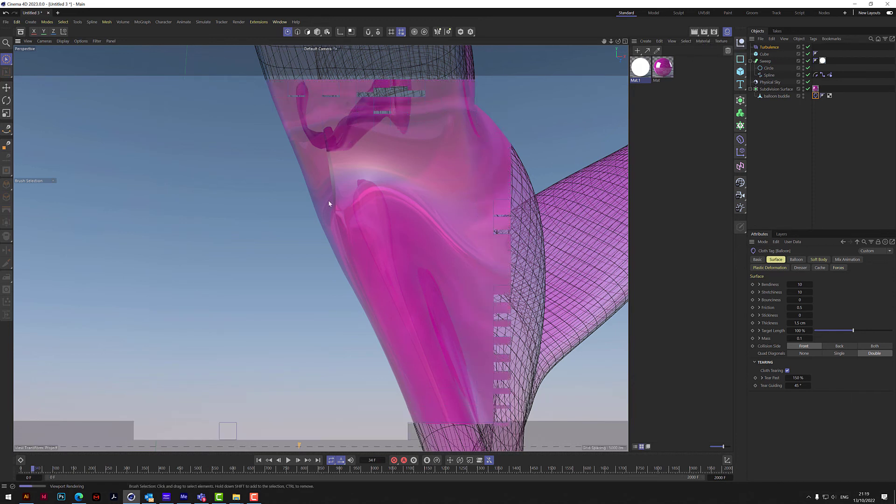
pyautogui.click(351, 180)
# Step: Set the balloon cloth tag's Tear Past to 500 % and play the simulation to check the figure, returning to the first frame
pyautogui.moveTo(610, 41); pyautogui.dragTo(623, 89)
pyautogui.moveTo(611, 42); pyautogui.dragTo(630, 42)
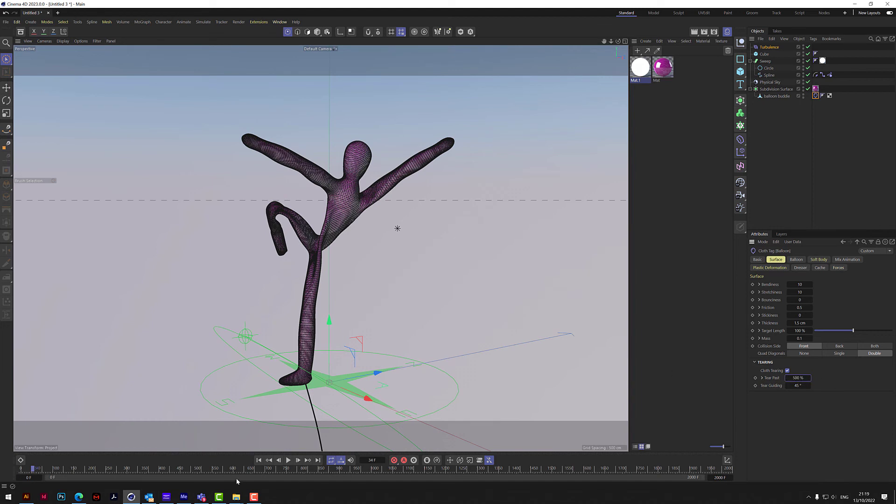
pyautogui.click(288, 461)
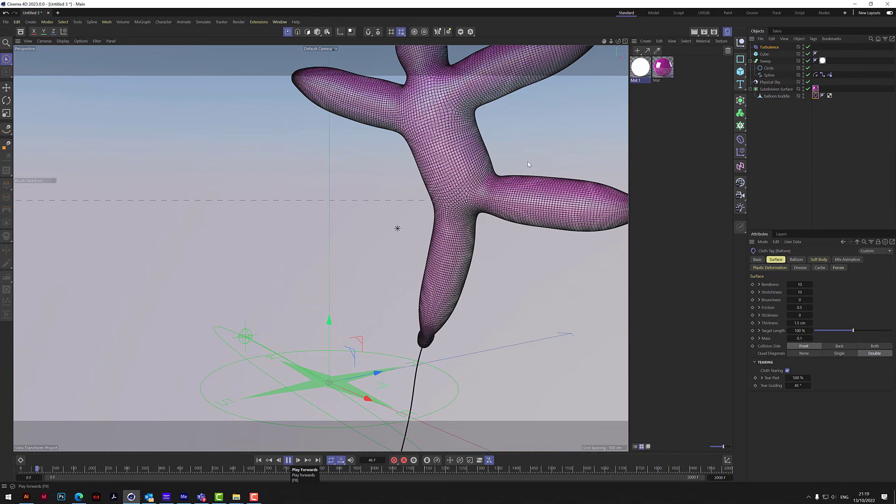
pyautogui.moveTo(610, 41); pyautogui.dragTo(579, 43)
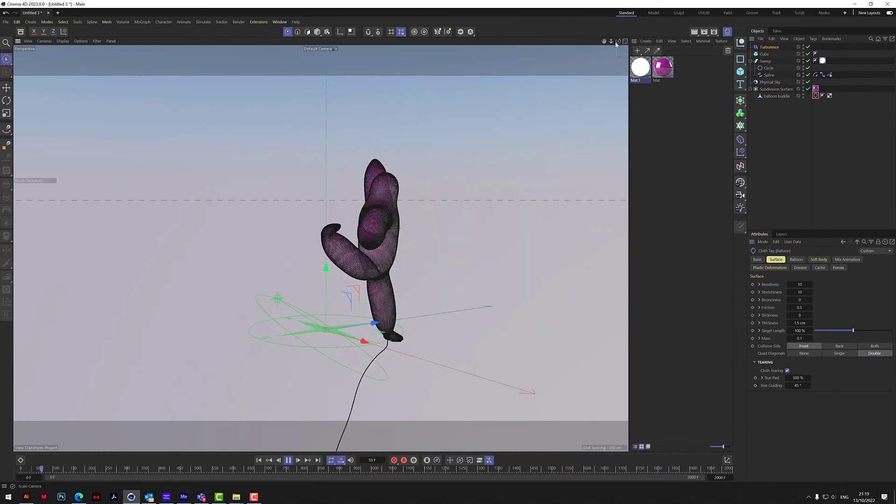
pyautogui.keyDown('alt'); pyautogui.moveTo(395, 228); pyautogui.dragTo(592, 252); pyautogui.keyUp('alt')
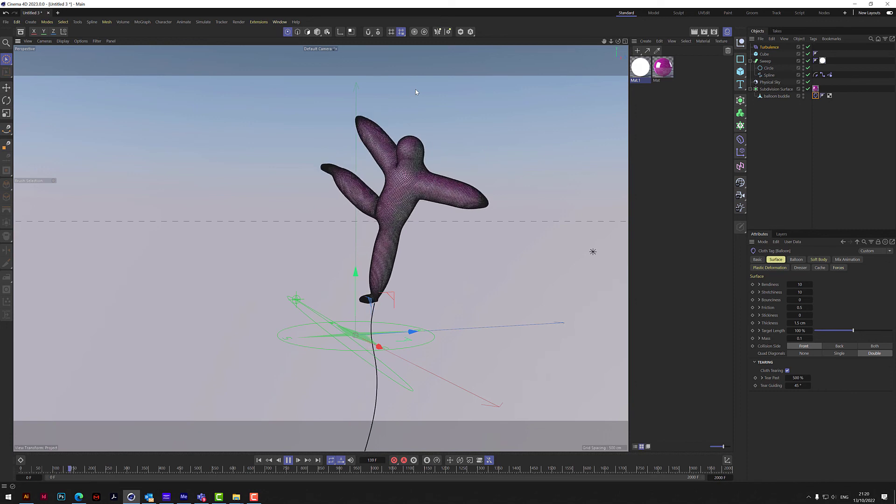
pyautogui.click(288, 460)
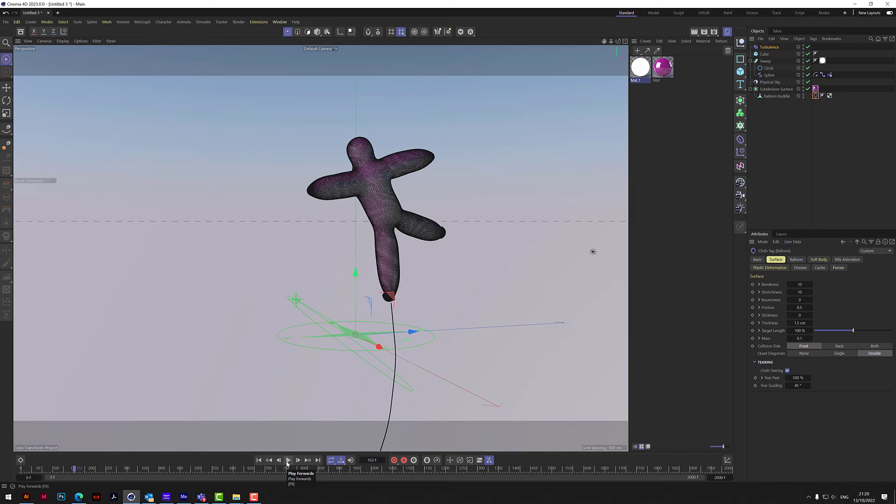
pyautogui.click(259, 460)
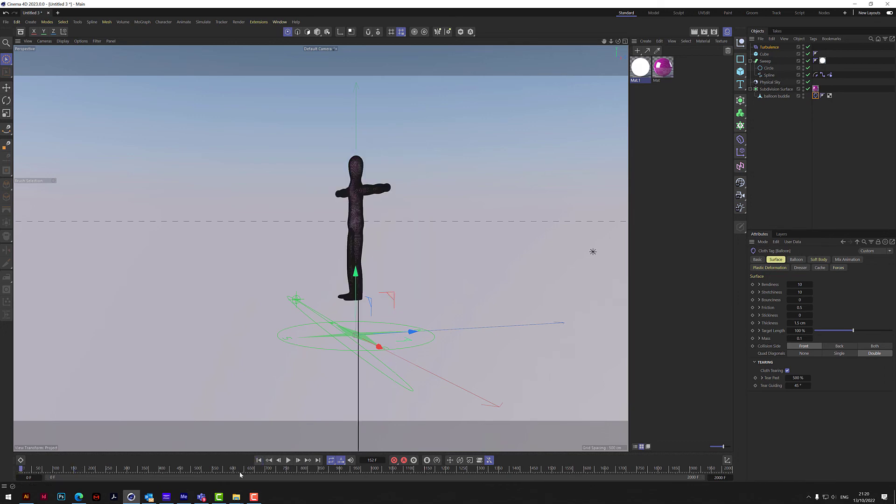
# Step: Face the balloon buddie figure from the front and add a Vertex Map tag to it
pyautogui.moveTo(618, 41); pyautogui.dragTo(672, 66)
pyautogui.moveTo(610, 43); pyautogui.dragTo(859, 103)
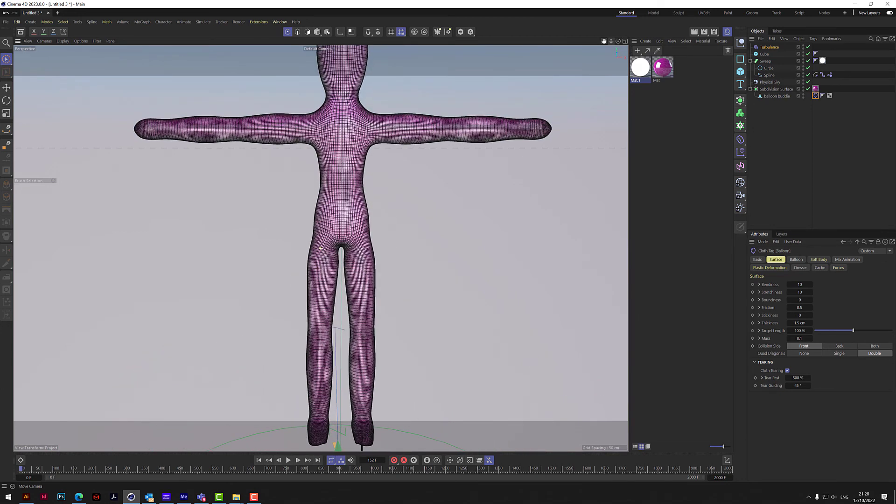
pyautogui.moveTo(604, 41); pyautogui.dragTo(607, 94)
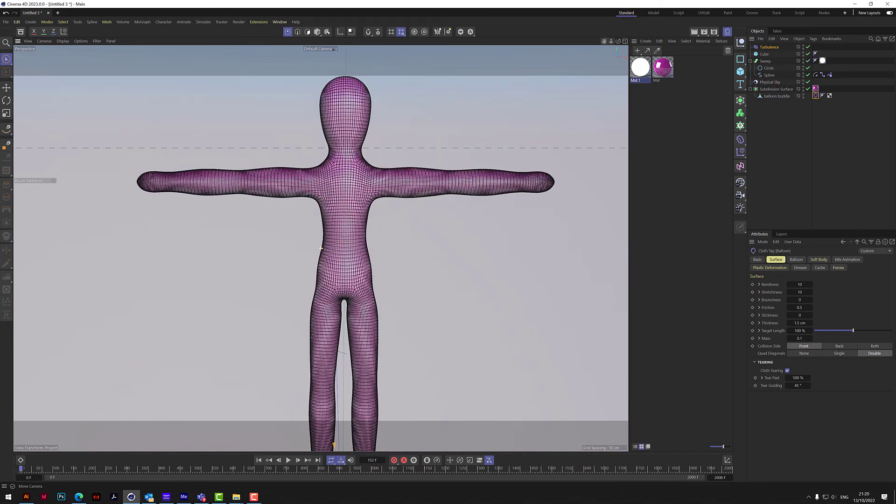
pyautogui.moveTo(605, 45); pyautogui.dragTo(606, 115)
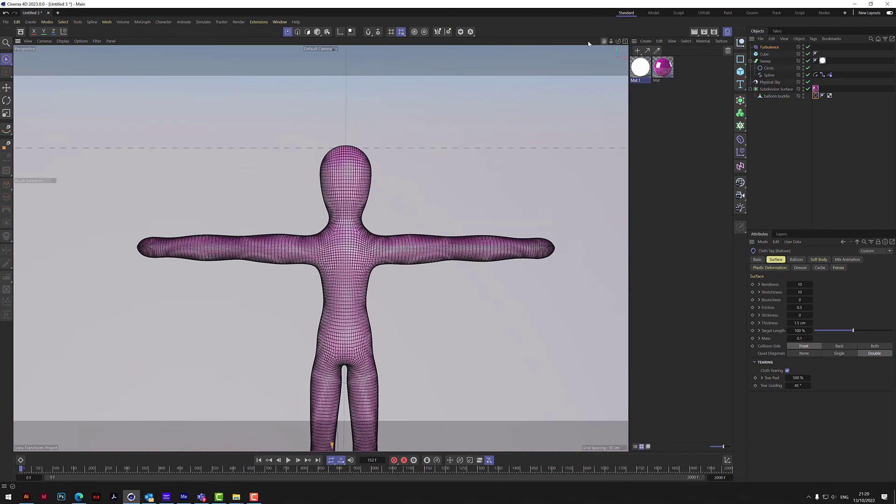
pyautogui.rightClick(780, 95)
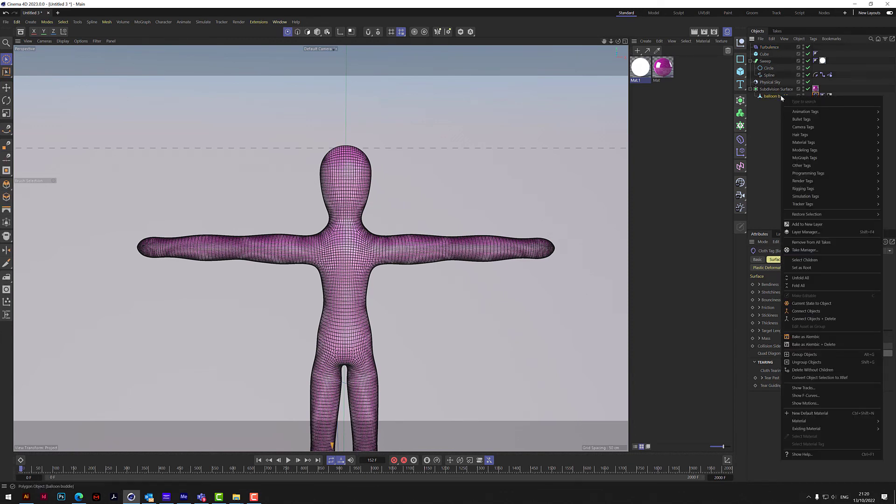
pyautogui.moveTo(799, 168)
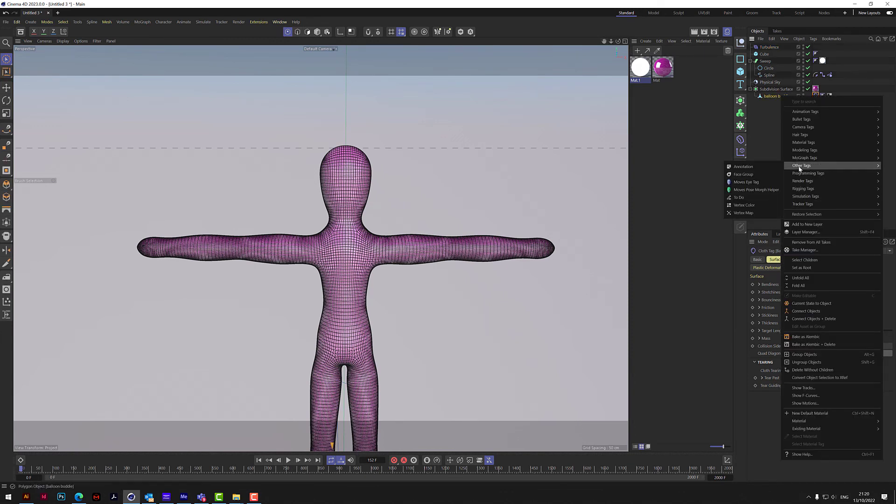
pyautogui.click(779, 97)
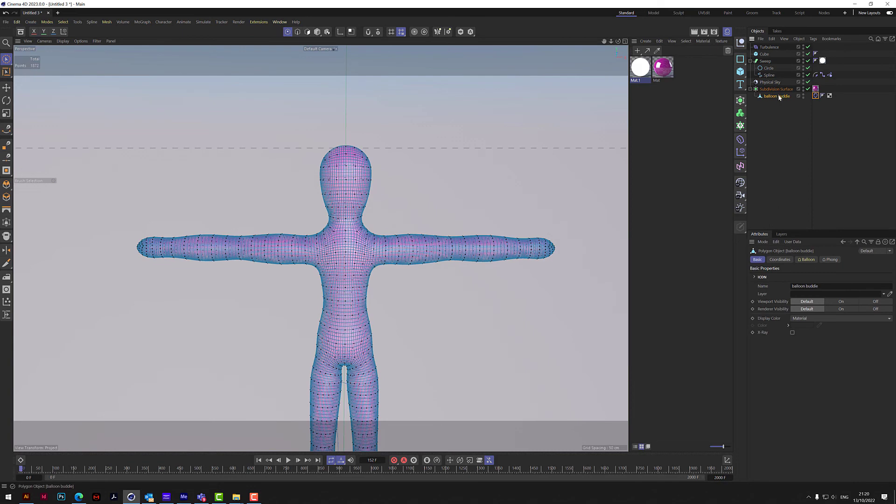
pyautogui.rightClick(779, 96)
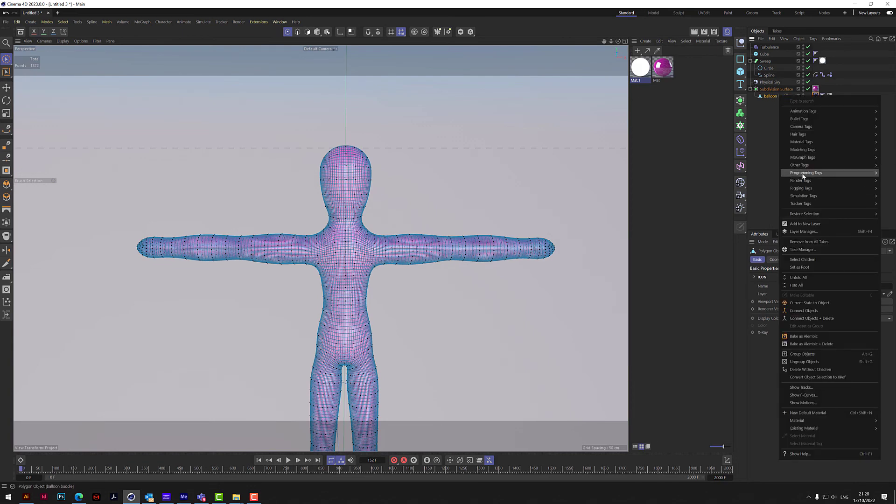
pyautogui.moveTo(802, 166)
pyautogui.click(739, 212)
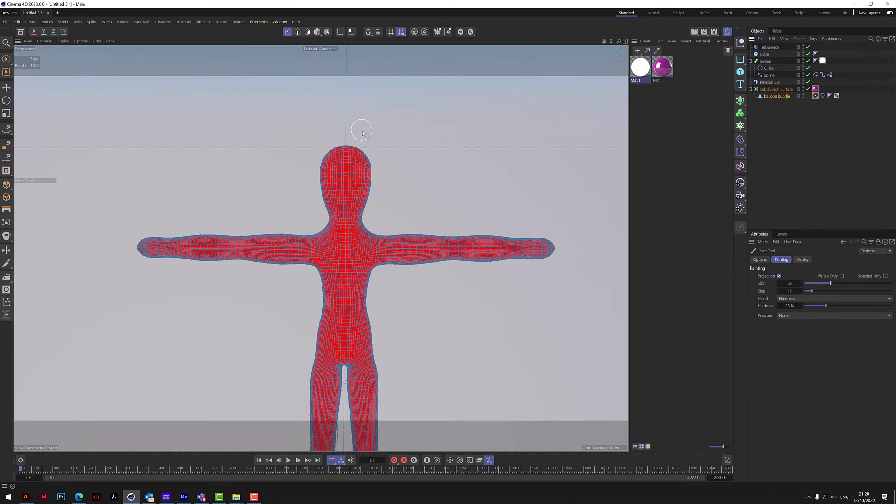
# Step: Paint the vertex map on the crown of the figure's head with the Paint Tool
pyautogui.moveTo(617, 42); pyautogui.dragTo(614, 52)
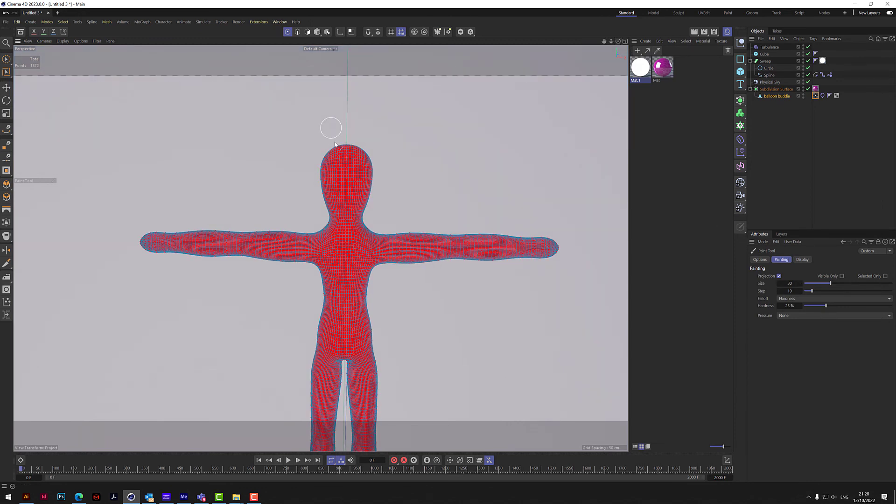
pyautogui.moveTo(349, 136); pyautogui.dragTo(347, 140)
pyautogui.moveTo(617, 42)
pyautogui.mouseDown()
pyautogui.moveTo(607, 123)
pyautogui.moveTo(607, 50)
pyautogui.mouseUp()
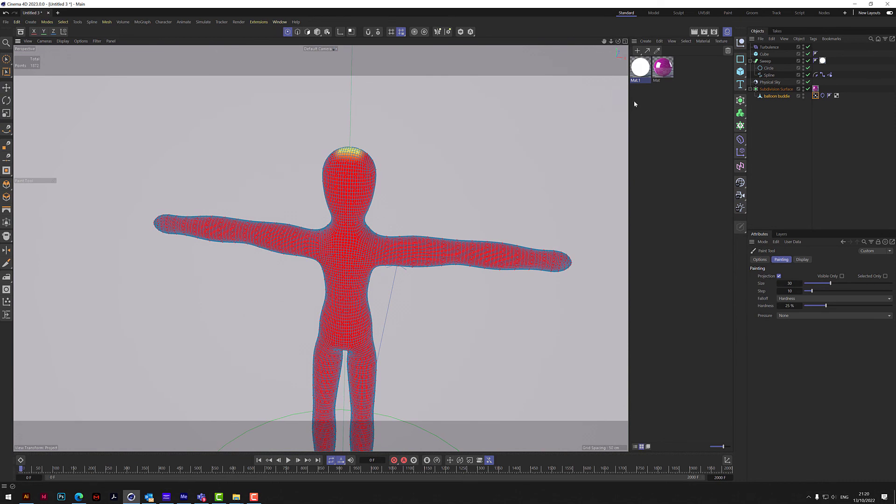
# Step: Assign the painted Vertex Map to the balloon cloth tag's Tear Past map and set Tear Past to 250 %
pyautogui.click(822, 96)
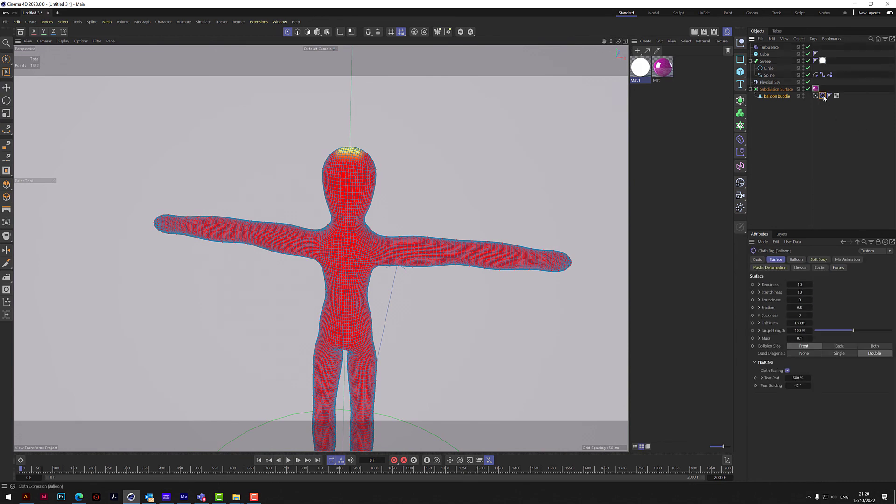
pyautogui.click(762, 378)
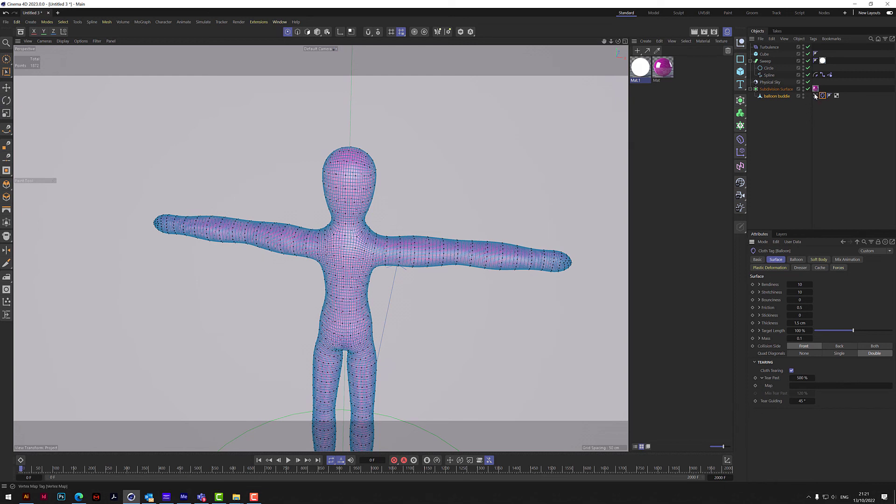
pyautogui.moveTo(815, 387); pyautogui.dragTo(815, 389)
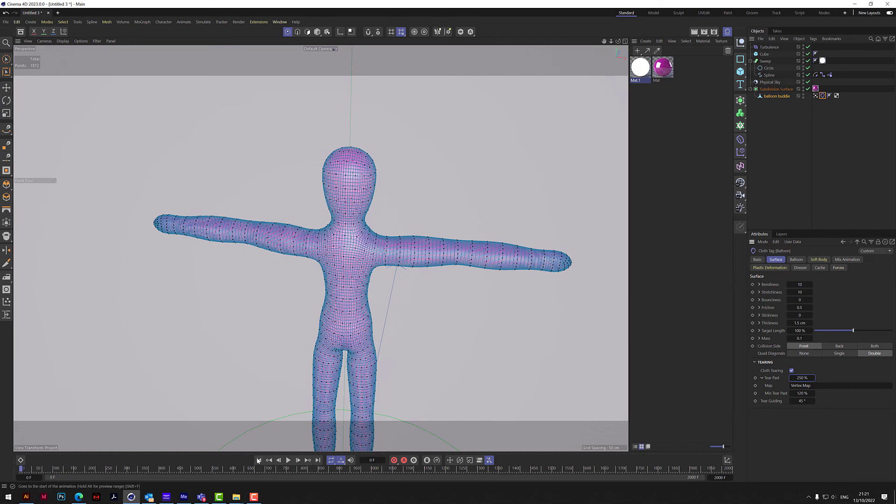
# Step: Switch to Model mode, then play the simulation and stop it at frame 65 with the whole figure in view
pyautogui.click(317, 32)
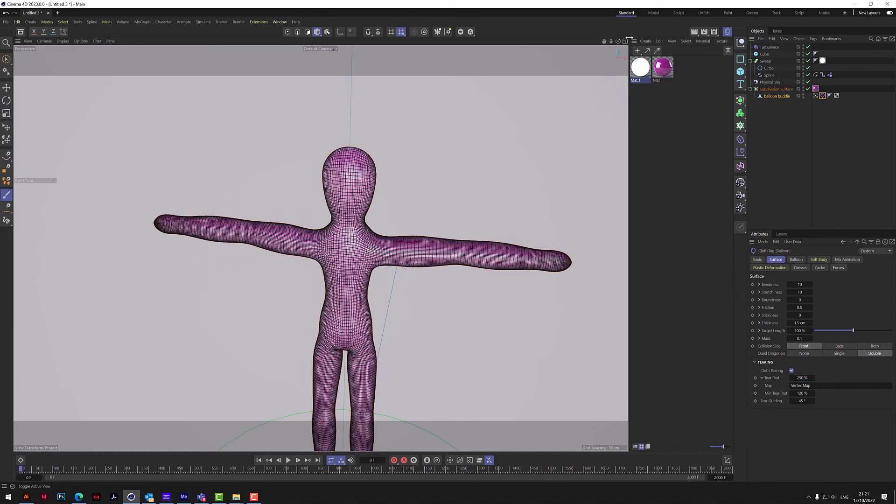
pyautogui.moveTo(611, 41)
pyautogui.mouseDown()
pyautogui.moveTo(616, 48)
pyautogui.moveTo(607, 57)
pyautogui.mouseUp()
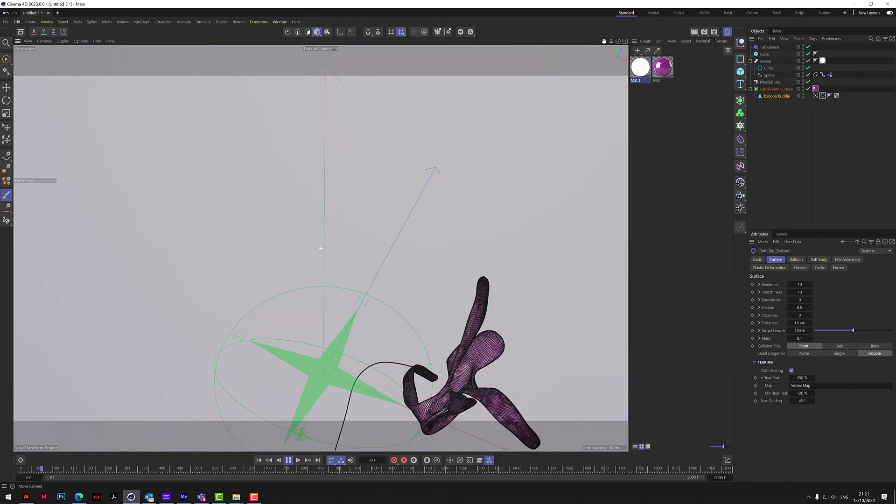
pyautogui.click(288, 460)
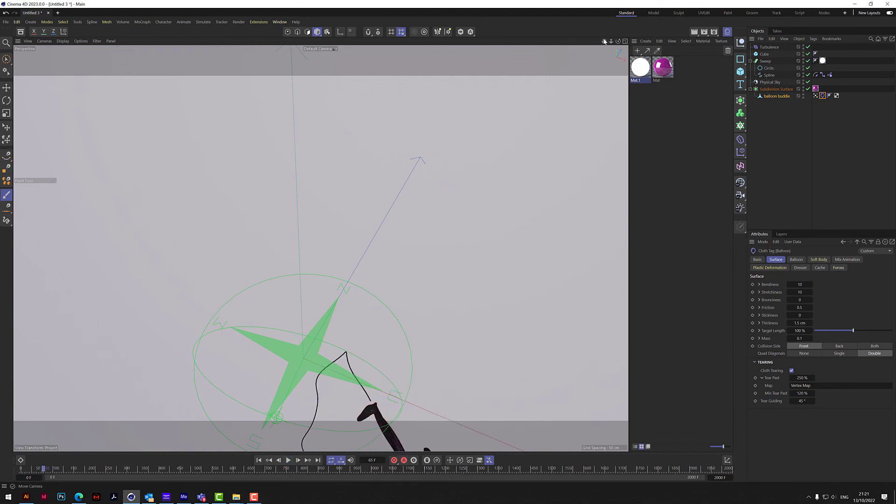
pyautogui.moveTo(604, 41); pyautogui.dragTo(517, 1)
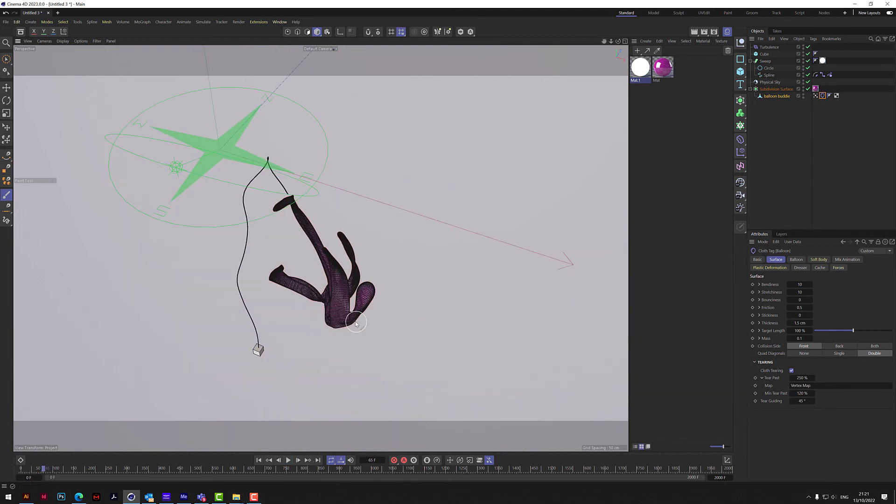
# Step: Examine the deformed figure's head up close for tearing in the cloth mesh
pyautogui.scroll(5, 347, 307)
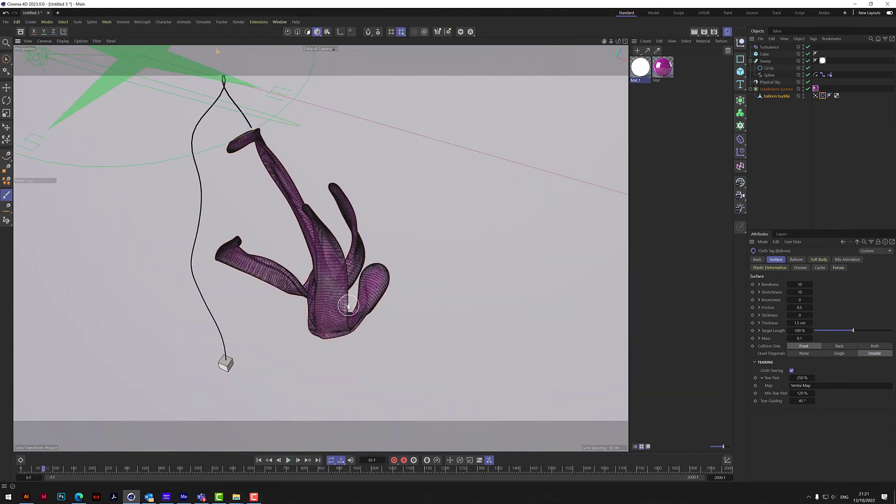
pyautogui.scroll(6, 347, 306)
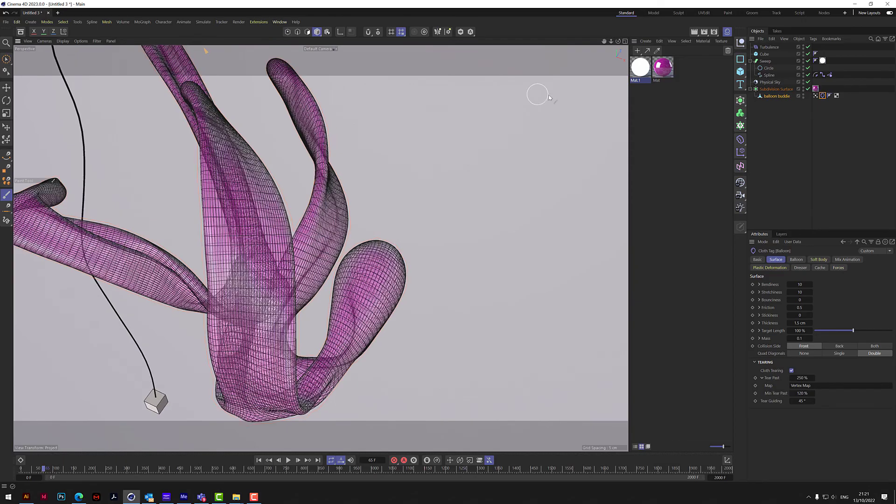
pyautogui.moveTo(617, 41); pyautogui.dragTo(457, 1)
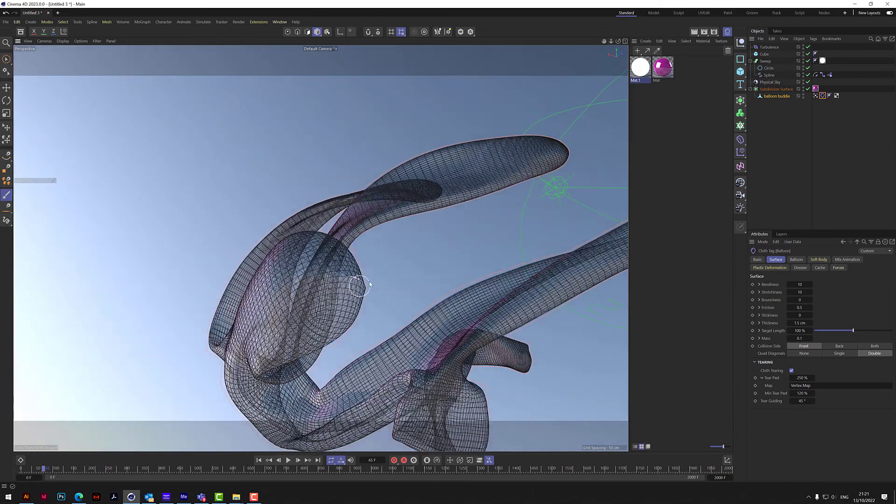
pyautogui.scroll(6, 356, 285)
pyautogui.scroll(2, 356, 285)
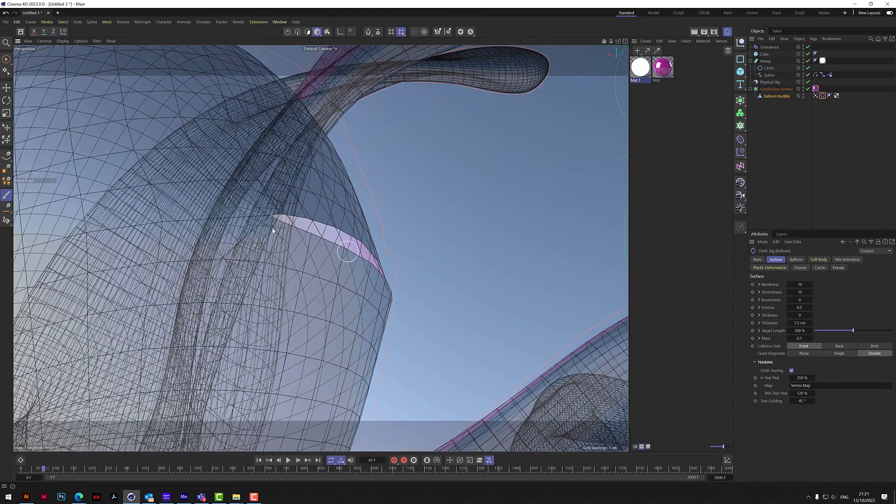
# Step: Display the figure's vertex map and compare the painted area on the head with the tear from several angles
pyautogui.click(816, 96)
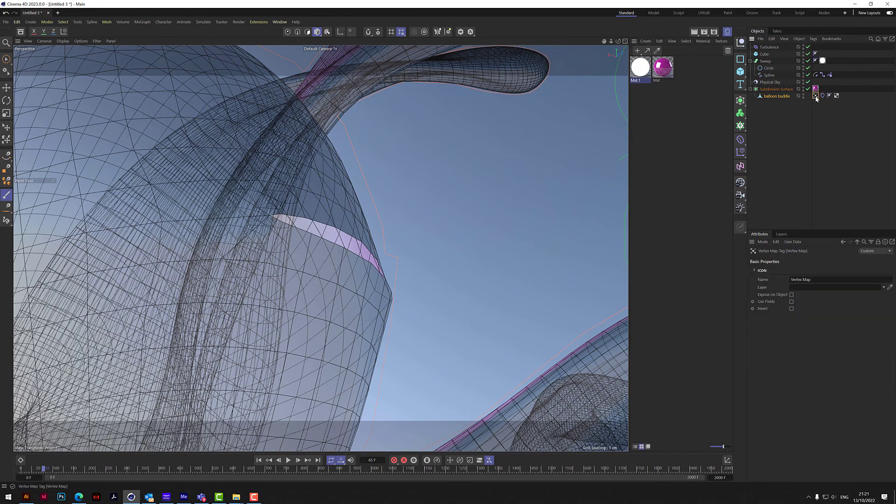
pyautogui.scroll(-5, 302, 250)
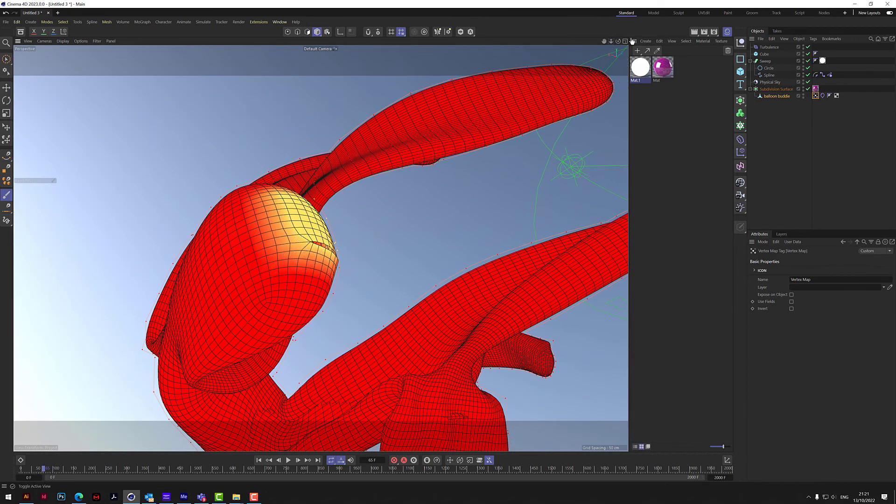
pyautogui.keyDown('alt'); pyautogui.moveTo(326, 245); pyautogui.dragTo(321, 249); pyautogui.keyUp('alt')
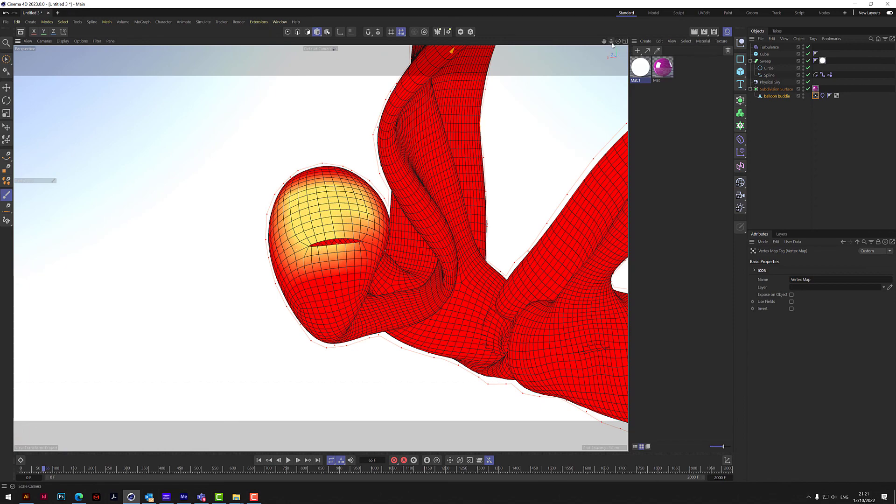
pyautogui.moveTo(612, 42); pyautogui.dragTo(517, 43)
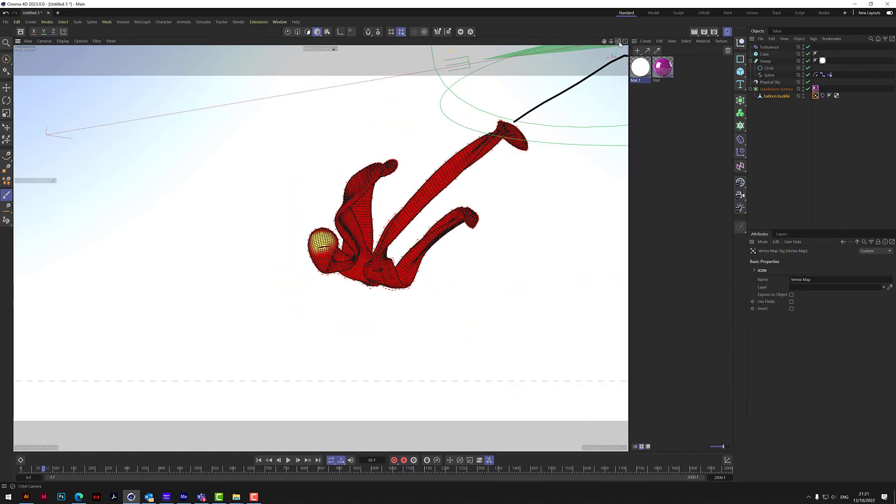
pyautogui.moveTo(619, 42); pyautogui.dragTo(396, 98)
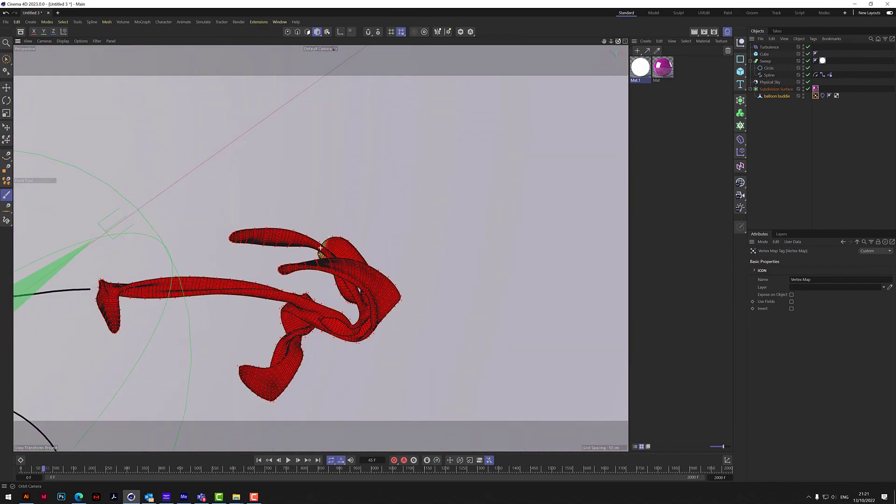
# Step: Replay the simulation from the first frame with the vertex map displayed, stopping at frame 55 with the figure centred
pyautogui.click(289, 460)
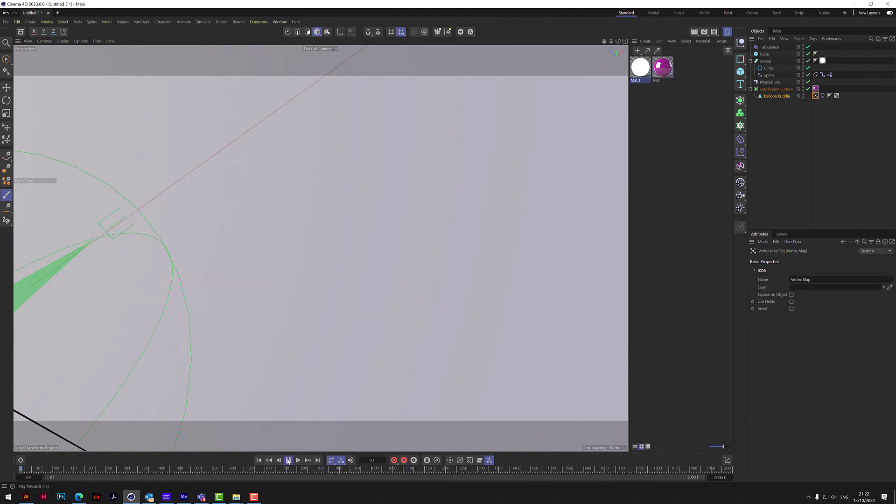
pyautogui.click(287, 460)
pyautogui.moveTo(610, 43); pyautogui.dragTo(807, 343)
pyautogui.scroll(6, 366, 358)
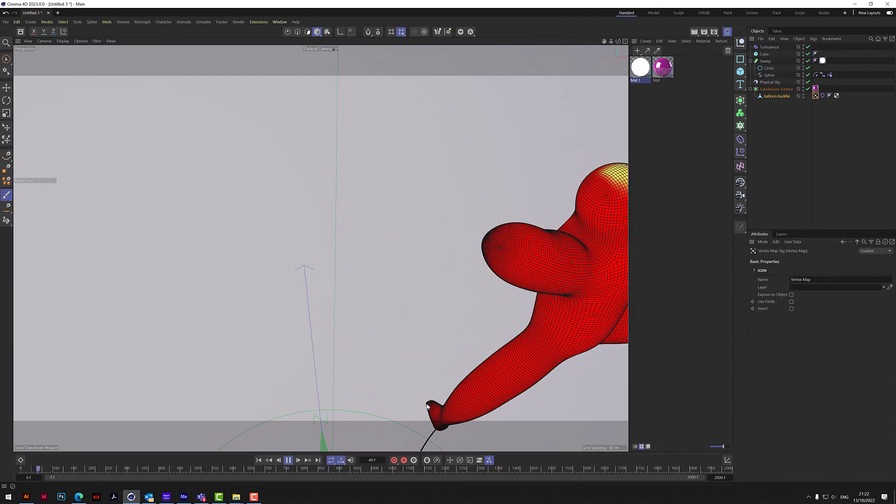
pyautogui.click(288, 460)
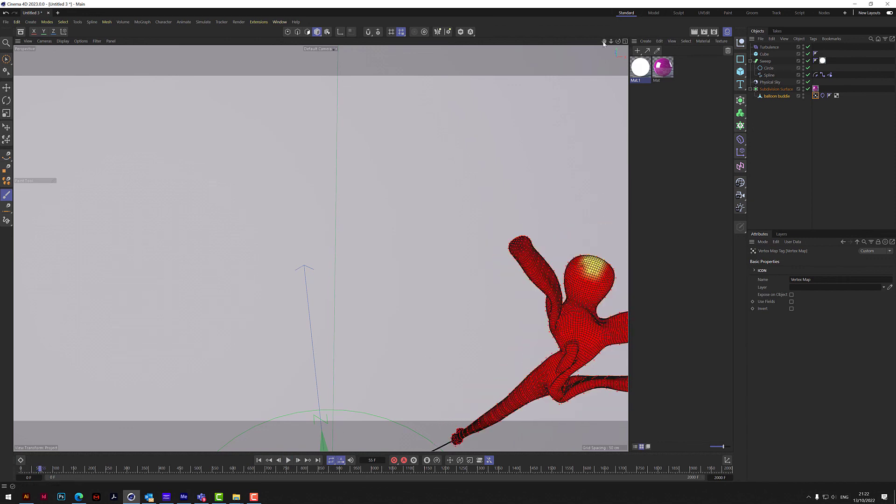
pyautogui.moveTo(603, 41); pyautogui.dragTo(504, 8)
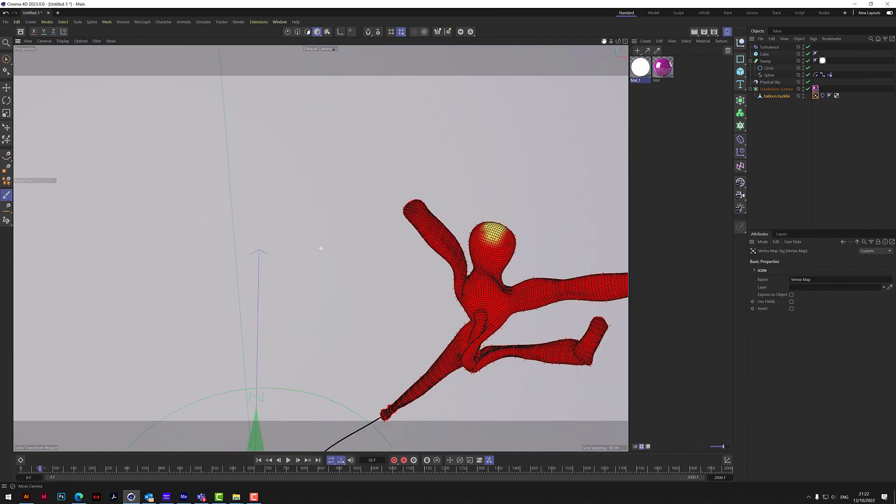
pyautogui.moveTo(604, 41); pyautogui.dragTo(465, 21)
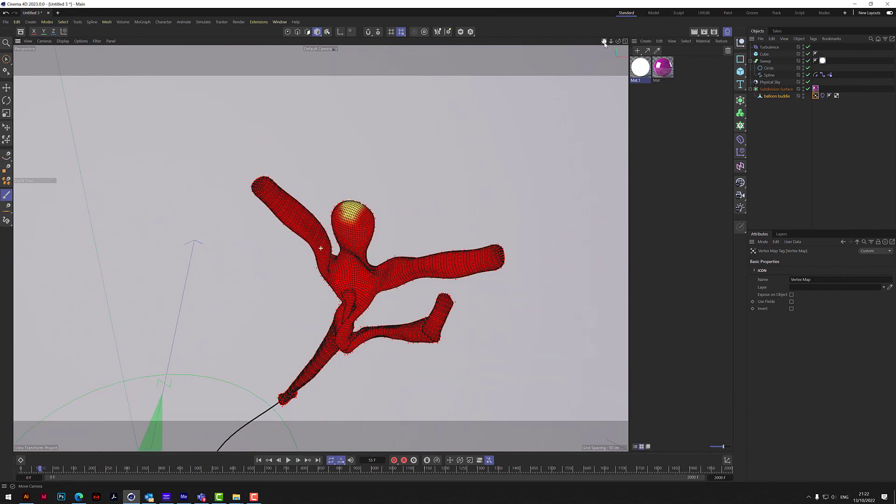
# Step: Review the cloth tag's Balloon and Surface tearing settings and examine the head mesh at frame 55
pyautogui.click(822, 96)
pyautogui.click(796, 259)
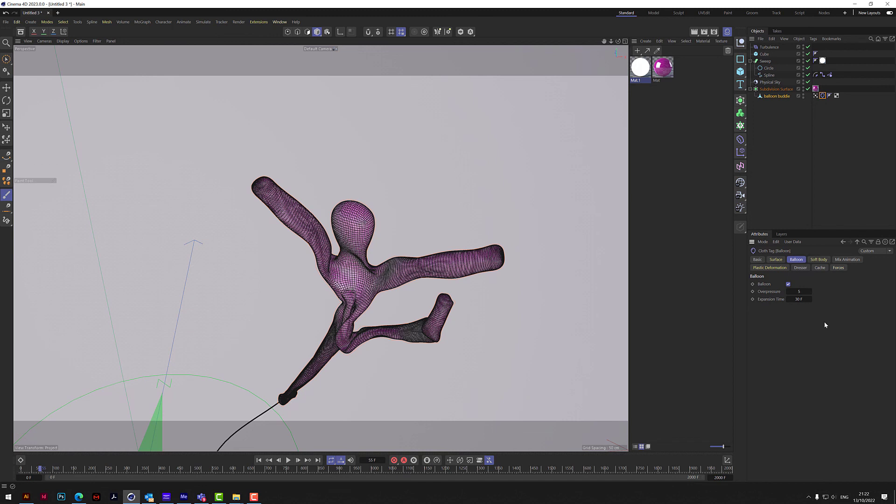
pyautogui.click(775, 259)
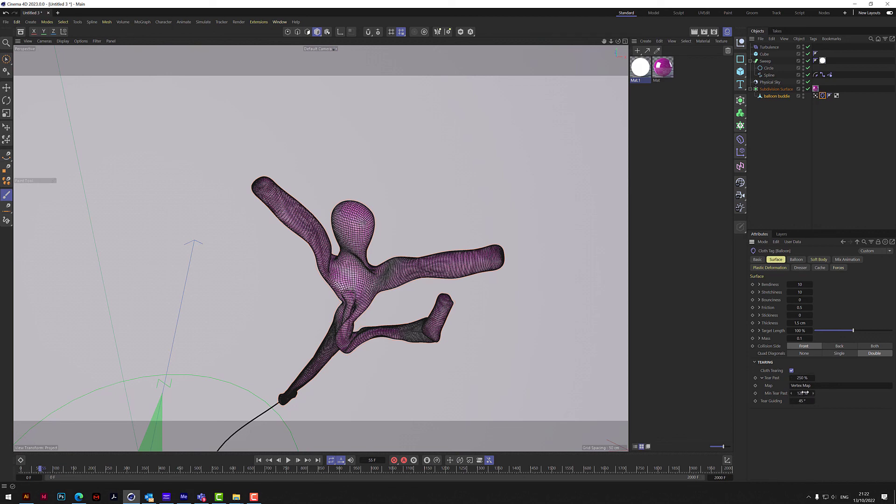
pyautogui.scroll(6, 352, 211)
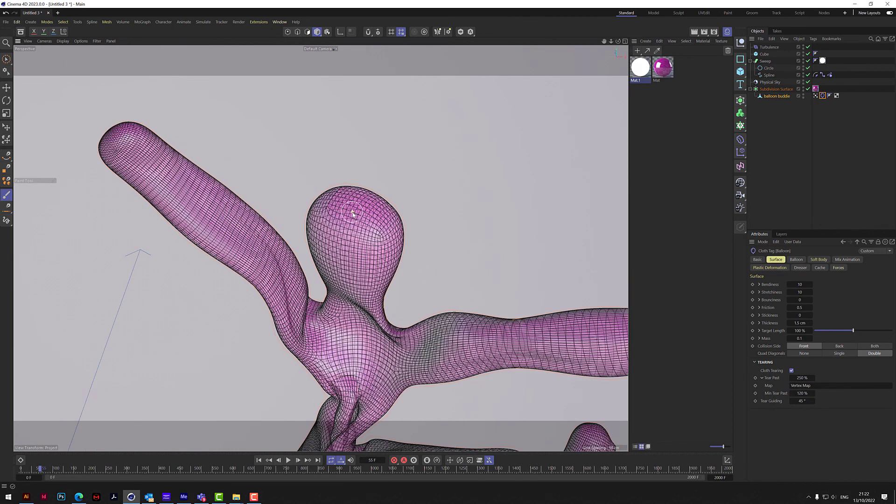
pyautogui.moveTo(618, 42); pyautogui.dragTo(299, 229)
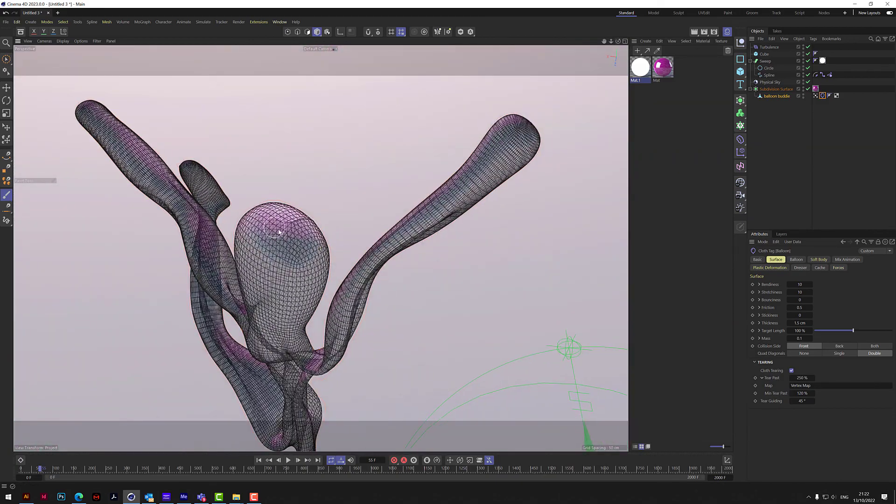
# Step: Examine the tear on the figure's head up close and display the vertex map over its edges
pyautogui.scroll(5, 289, 225)
pyautogui.scroll(6, 289, 225)
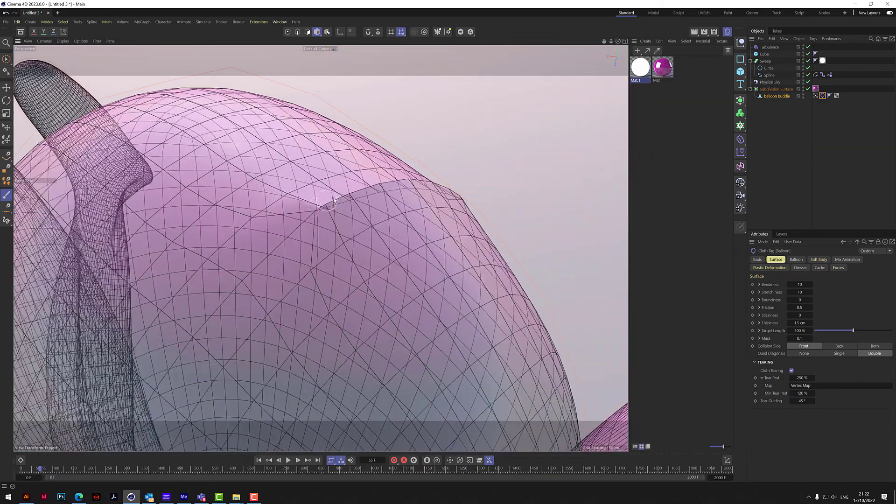
pyautogui.moveTo(617, 42)
pyautogui.mouseDown()
pyautogui.moveTo(457, 117)
pyautogui.moveTo(609, 44)
pyautogui.mouseUp()
pyautogui.keyDown('alt'); pyautogui.moveTo(320, 248); pyautogui.dragTo(404, 228); pyautogui.keyUp('alt')
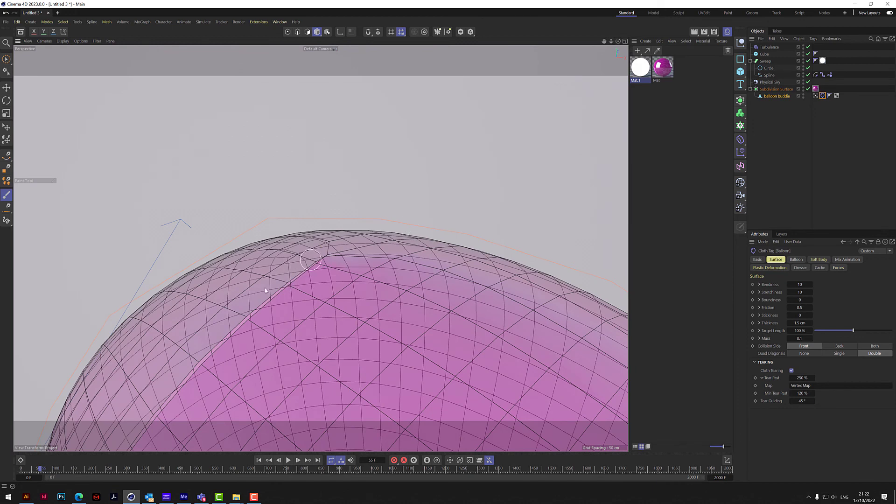
pyautogui.click(815, 95)
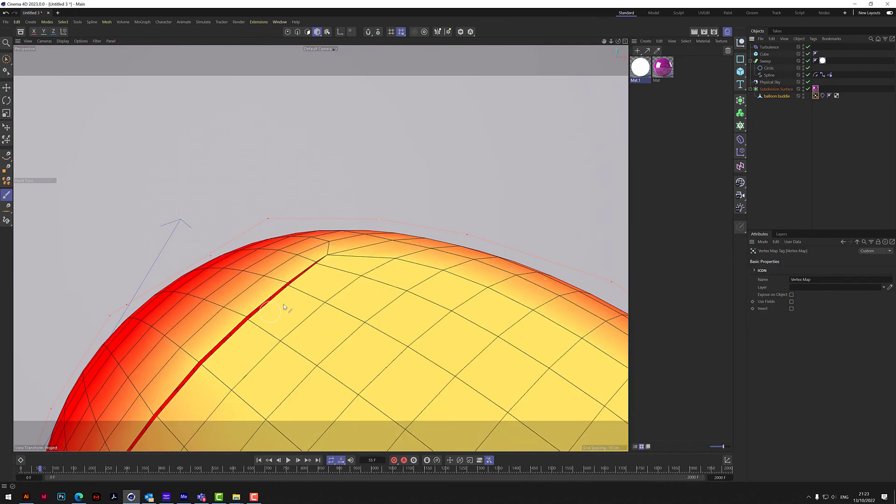
# Step: Return to the first frame and paint the vertex map onto the foot attached to the rope
pyautogui.moveTo(611, 41); pyautogui.dragTo(466, 41)
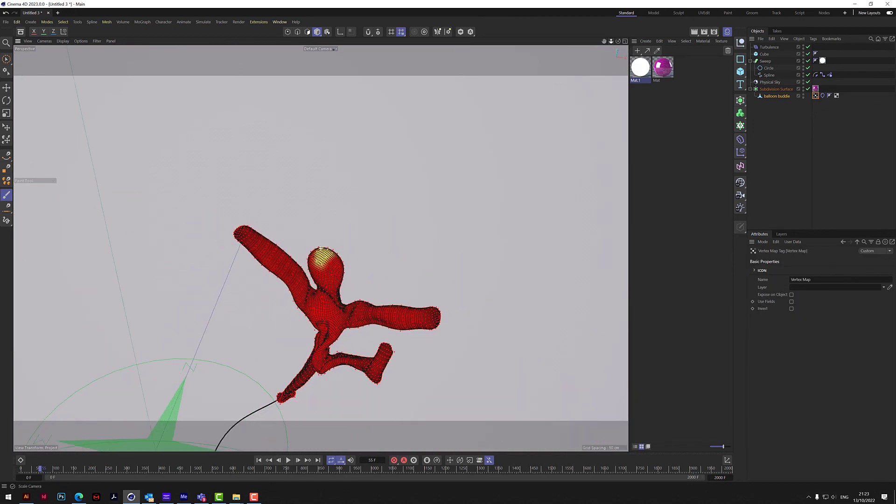
pyautogui.click(259, 460)
pyautogui.moveTo(602, 41); pyautogui.dragTo(579, 58)
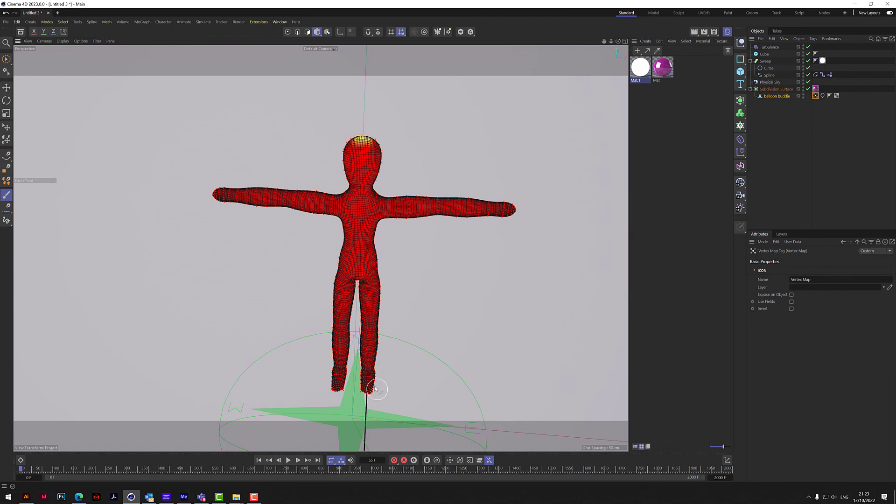
pyautogui.moveTo(379, 391); pyautogui.dragTo(369, 381)
pyautogui.moveTo(618, 41); pyautogui.dragTo(592, 74)
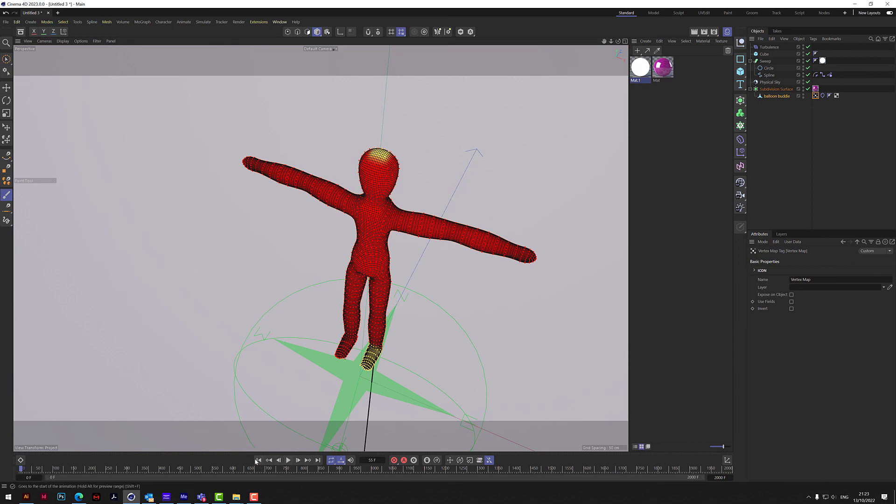
# Step: Play the simulation up to frame 27 and inspect the painted foot for tearing from several angles
pyautogui.click(288, 460)
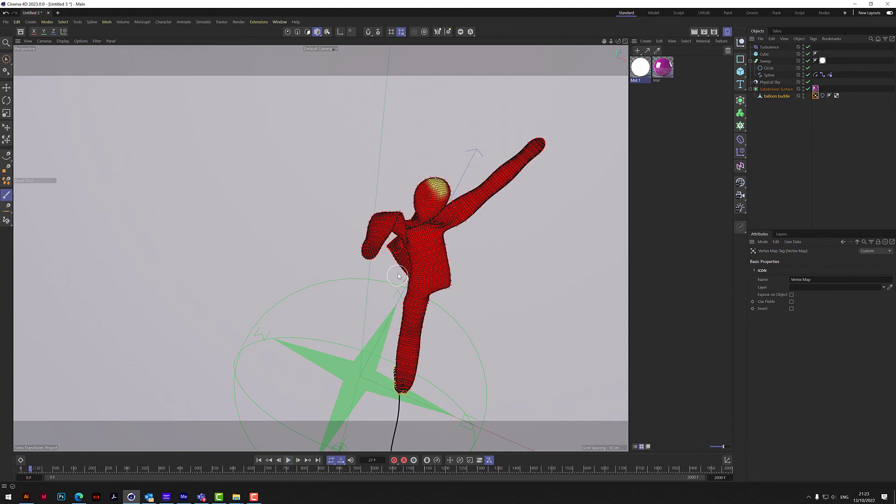
pyautogui.scroll(3, 405, 391)
pyautogui.scroll(4, 407, 393)
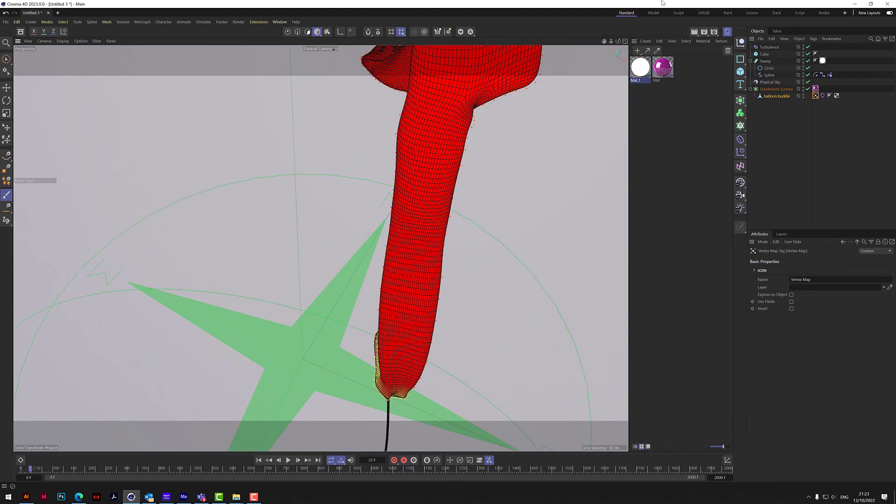
pyautogui.keyDown('alt'); pyautogui.moveTo(406, 392); pyautogui.dragTo(518, 355); pyautogui.keyUp('alt')
pyautogui.keyDown('alt'); pyautogui.moveTo(320, 248); pyautogui.dragTo(453, 301); pyautogui.keyUp('alt')
pyautogui.scroll(8, 329, 387)
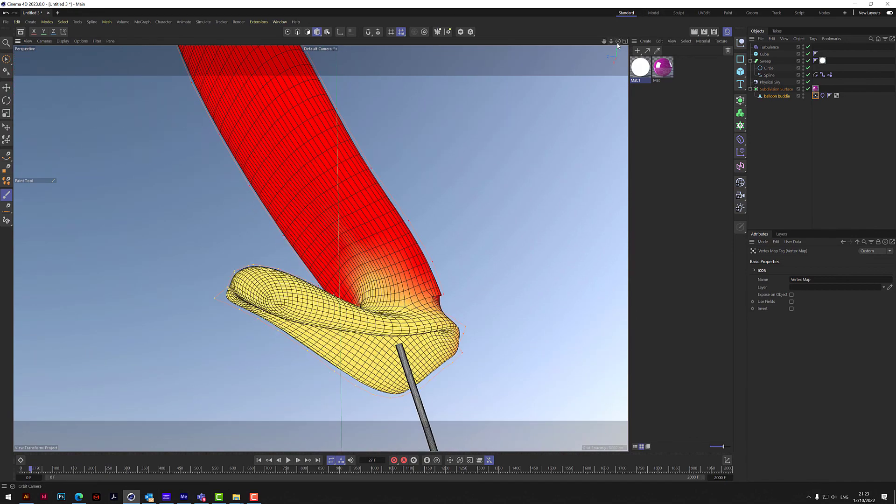
pyautogui.moveTo(617, 42); pyautogui.dragTo(824, 100)
pyautogui.scroll(6, 251, 379)
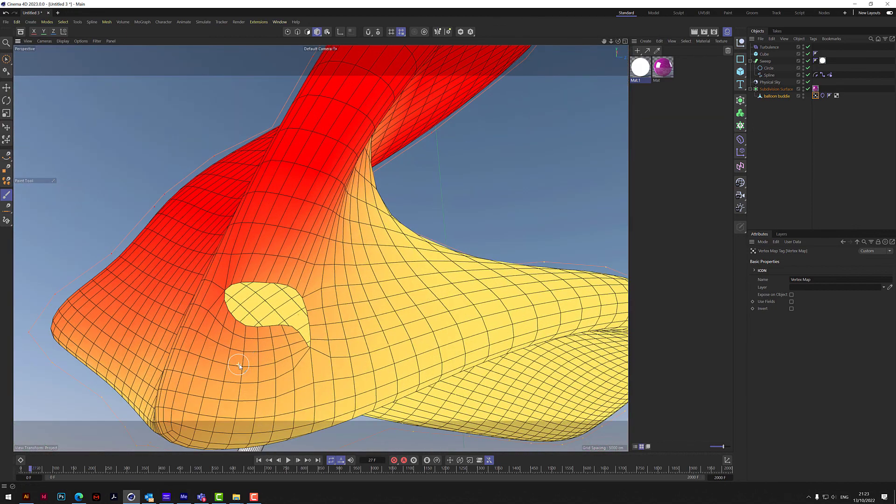
pyautogui.moveTo(618, 42); pyautogui.dragTo(811, 53)
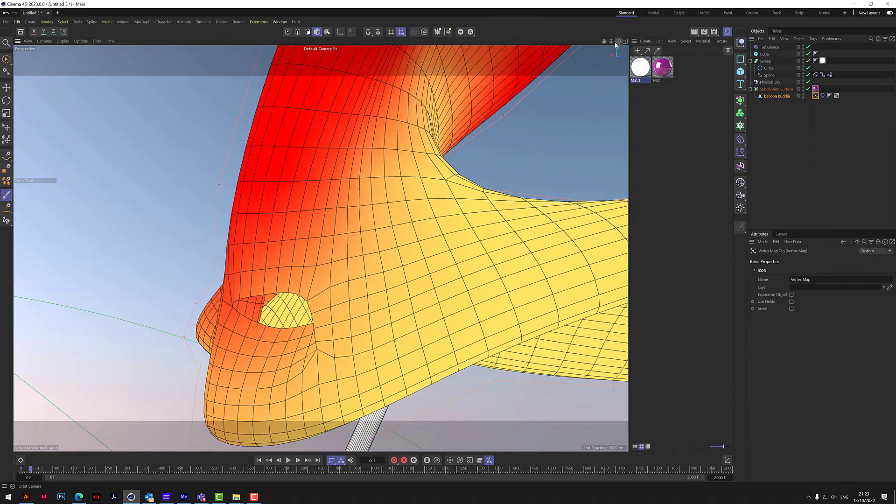
# Step: Check the painted head and foot at frame 27 up close, ending on a view of the whole figure and string
pyautogui.moveTo(610, 42); pyautogui.dragTo(608, 80)
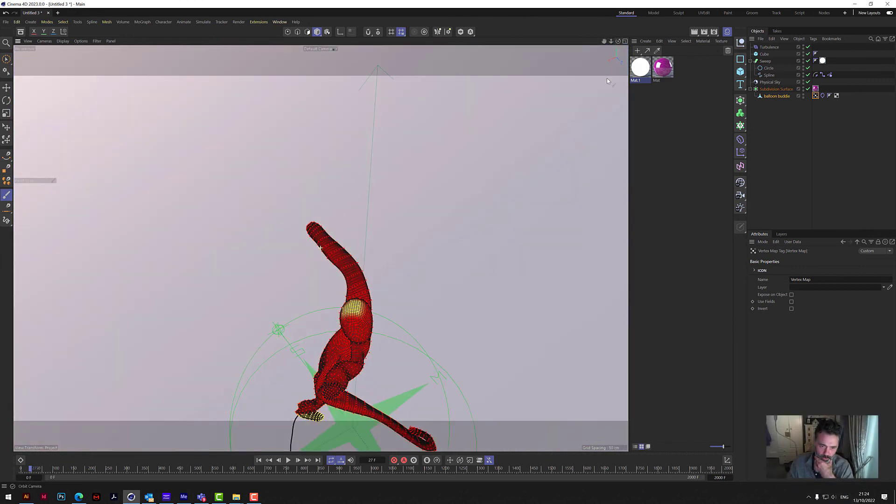
pyautogui.scroll(5, 343, 307)
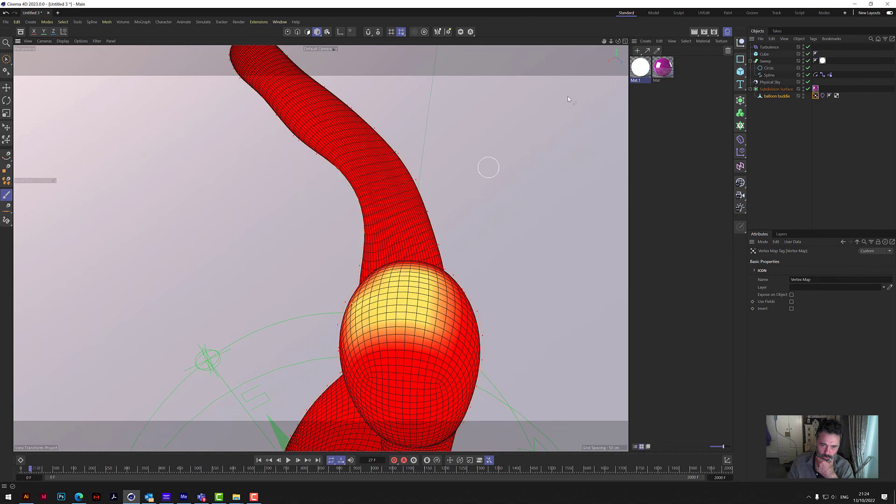
pyautogui.moveTo(618, 42); pyautogui.dragTo(748, 1)
pyautogui.scroll(7, 336, 316)
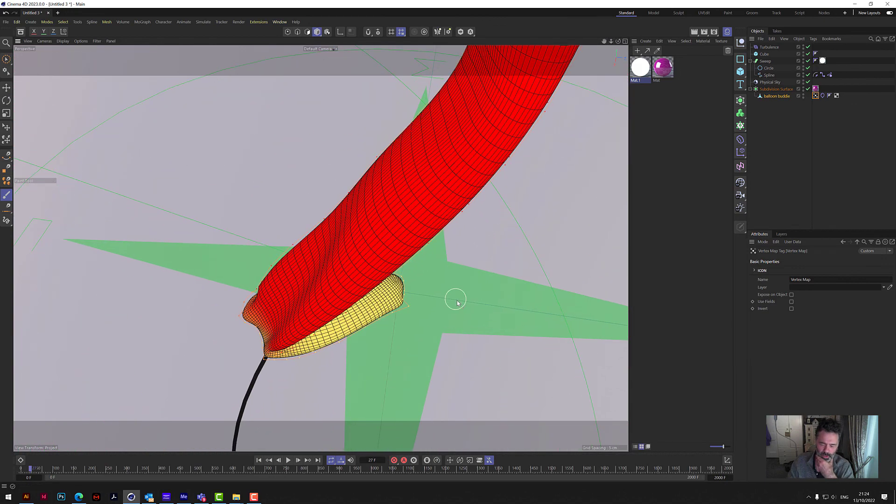
pyautogui.moveTo(618, 42); pyautogui.dragTo(387, 10)
pyautogui.scroll(-8, 320, 248)
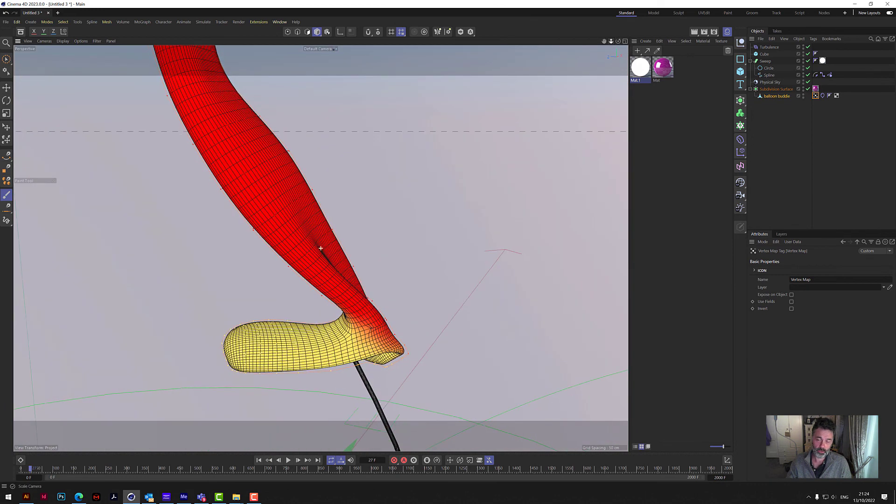
pyautogui.scroll(-3, 320, 248)
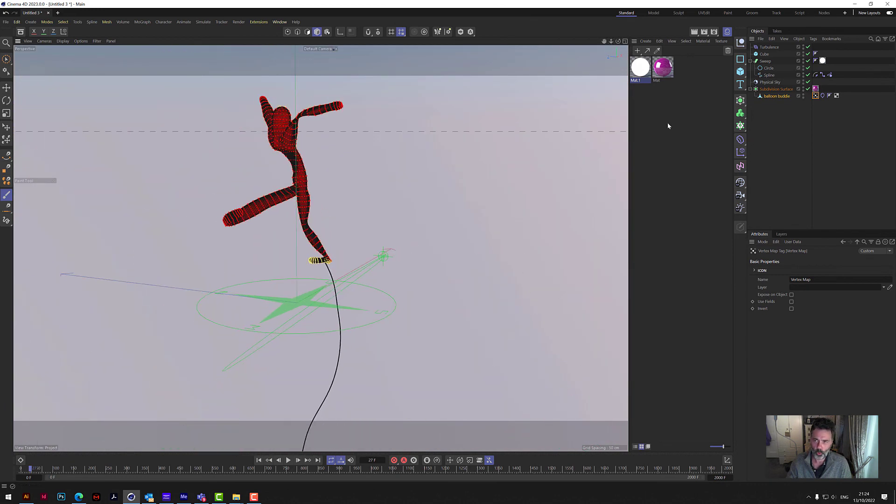
pyautogui.moveTo(618, 41); pyautogui.dragTo(714, 28)
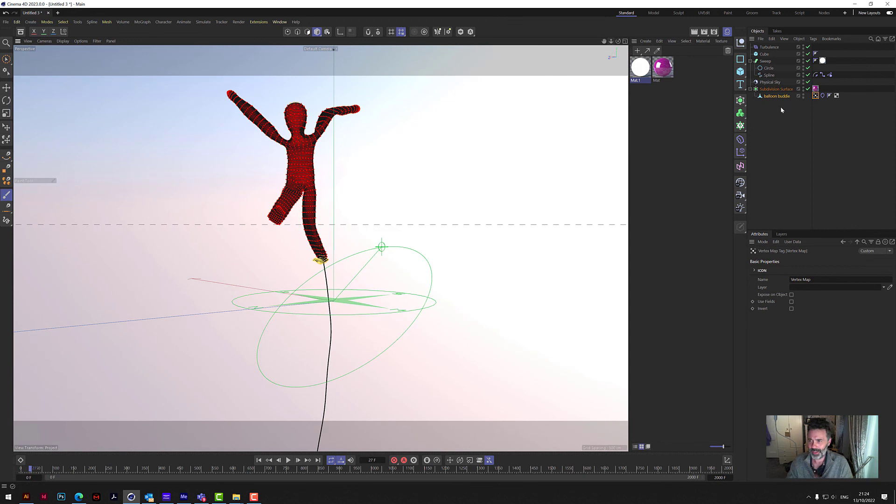